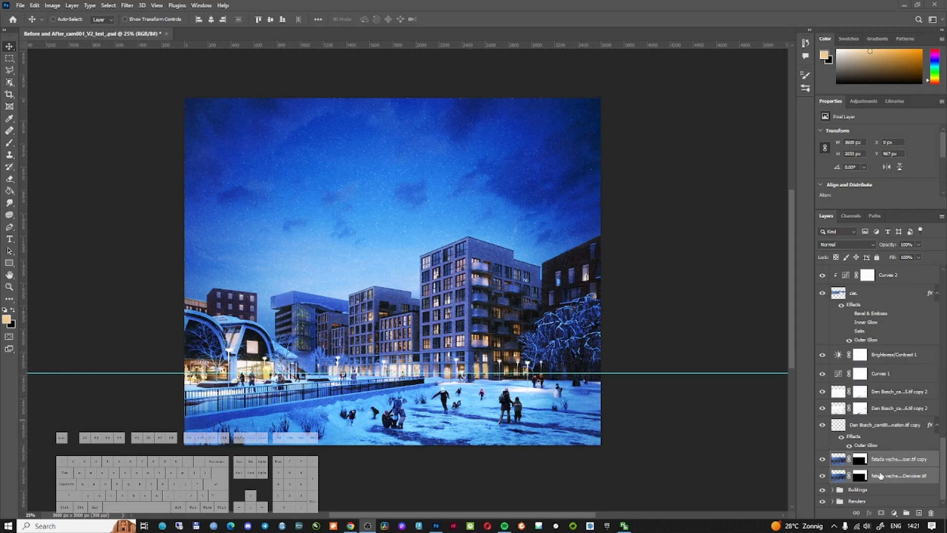
Step: Isolate the Renders group to examine the raw winter render up close, and restore the other layers' visibility
{"action": "left_click", "coordinate": [823, 502], "text": "alt"}
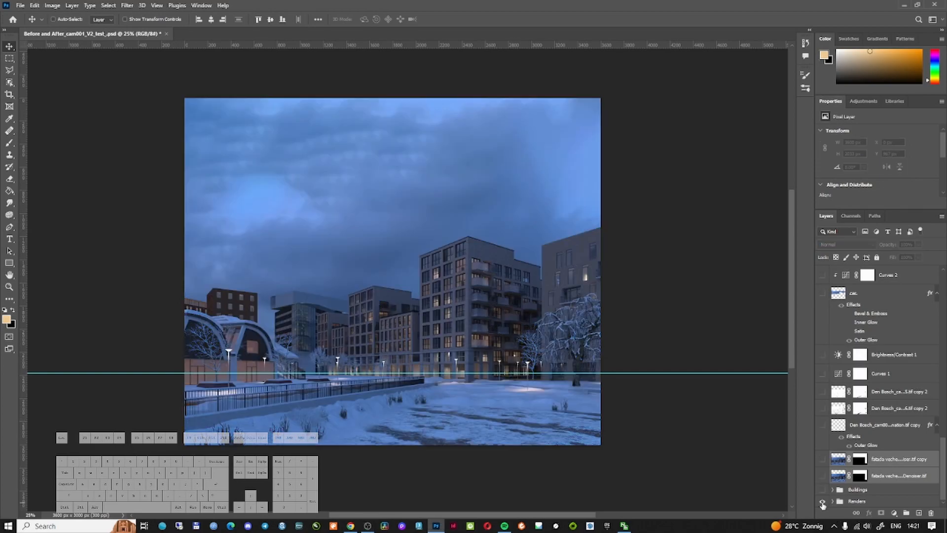
{"action": "left_click", "coordinate": [512, 364], "text": "ctrl"}
{"action": "left_click", "coordinate": [512, 364], "text": "ctrl"}
{"action": "left_click", "coordinate": [512, 365], "text": "ctrl"}
{"action": "left_click", "coordinate": [516, 366], "text": "ctrl+alt"}
{"action": "left_click", "coordinate": [516, 365], "text": "ctrl+alt"}
{"action": "left_click_drag", "start_coordinate": [282, 279], "coordinate": [392, 333]}
{"action": "left_click", "coordinate": [361, 367], "text": "ctrl"}
{"action": "left_click", "coordinate": [361, 367], "text": "ctrl+alt"}
{"action": "left_click_drag", "start_coordinate": [571, 403], "coordinate": [540, 375]}
{"action": "left_click", "coordinate": [539, 375], "text": "ctrl+alt"}
{"action": "left_click", "coordinate": [534, 371], "text": "ctrl"}
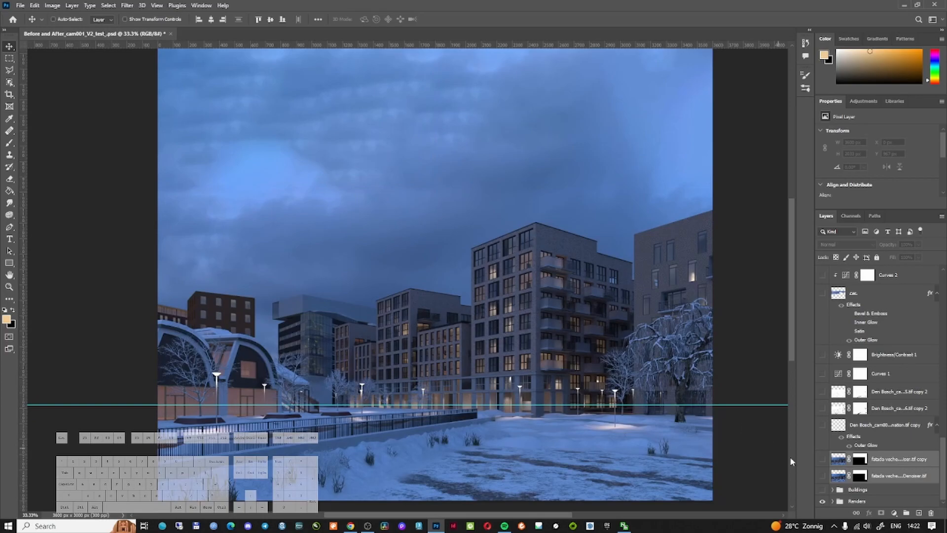
{"action": "scroll", "coordinate": [823, 504], "scroll_direction": "down", "scroll_amount": 1, "text": "alt"}
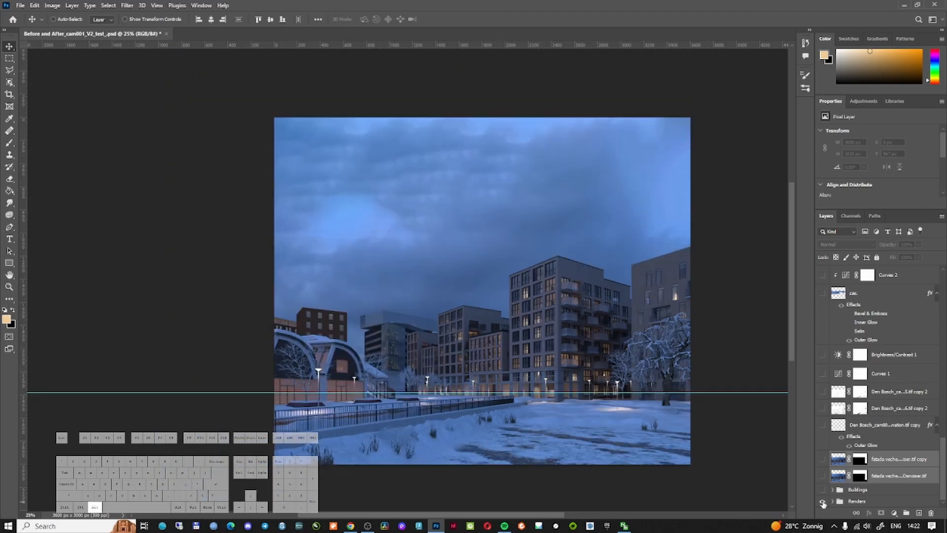
{"action": "left_click", "coordinate": [822, 502], "text": "alt"}
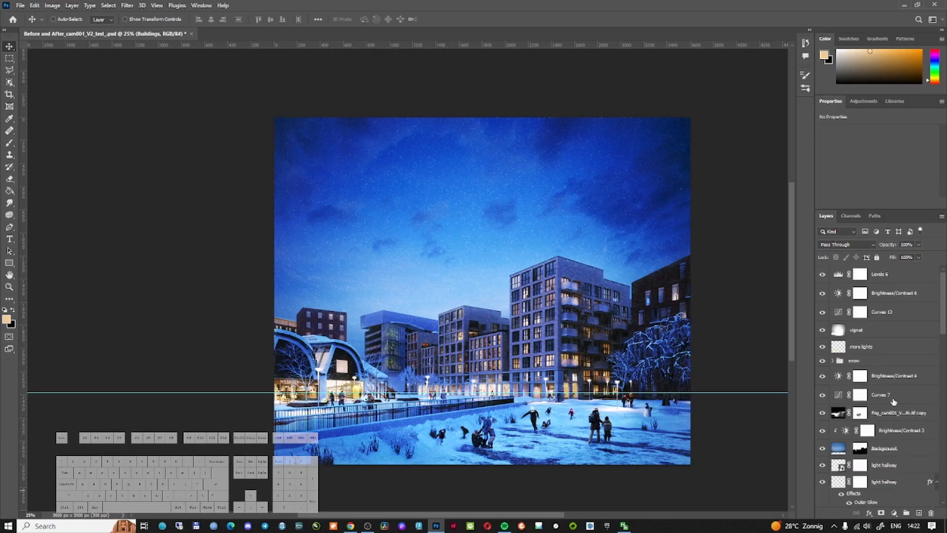
Step: Show only the Renders group and expand it to reveal its render passes
{"action": "left_click", "coordinate": [891, 278], "text": "shift"}
{"action": "scroll", "coordinate": [874, 479], "scroll_direction": "down", "scroll_amount": 10}
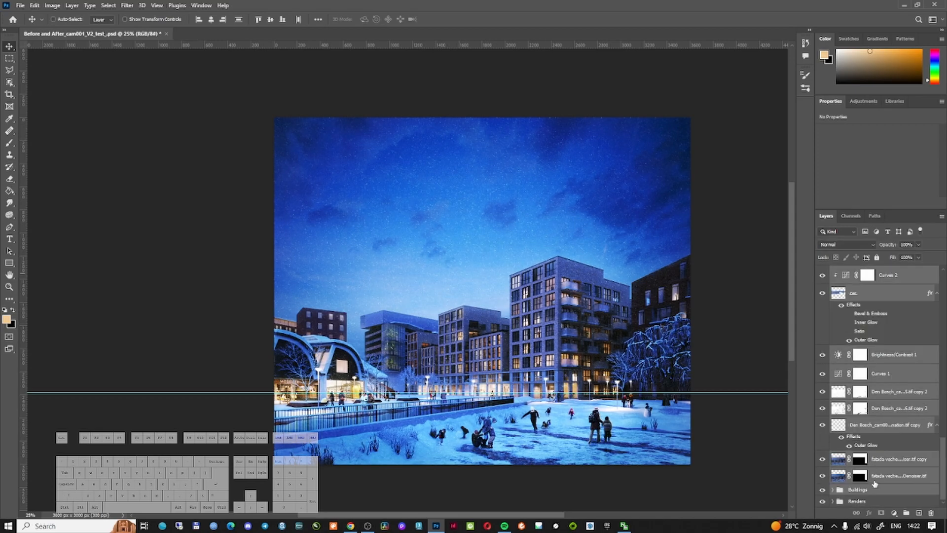
{"action": "left_click", "coordinate": [880, 502]}
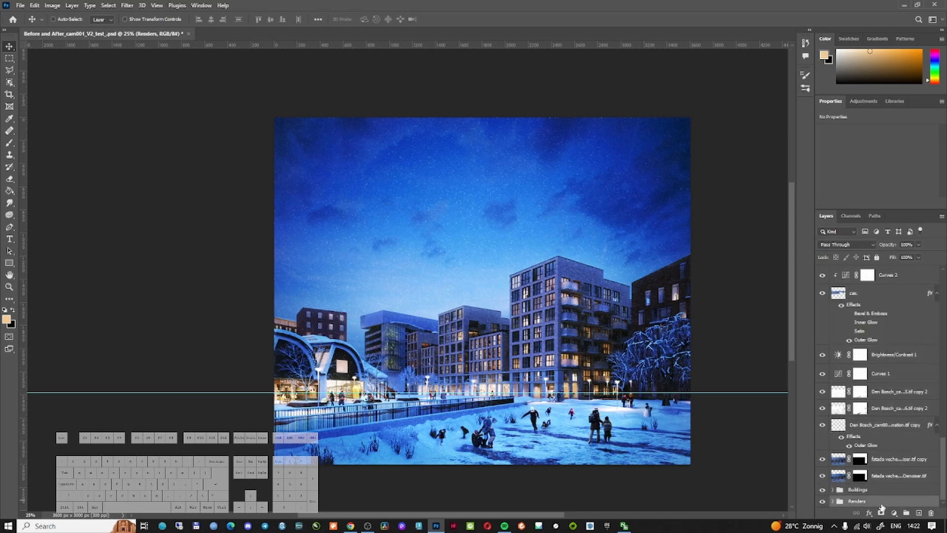
{"action": "left_click", "coordinate": [823, 502], "text": "alt"}
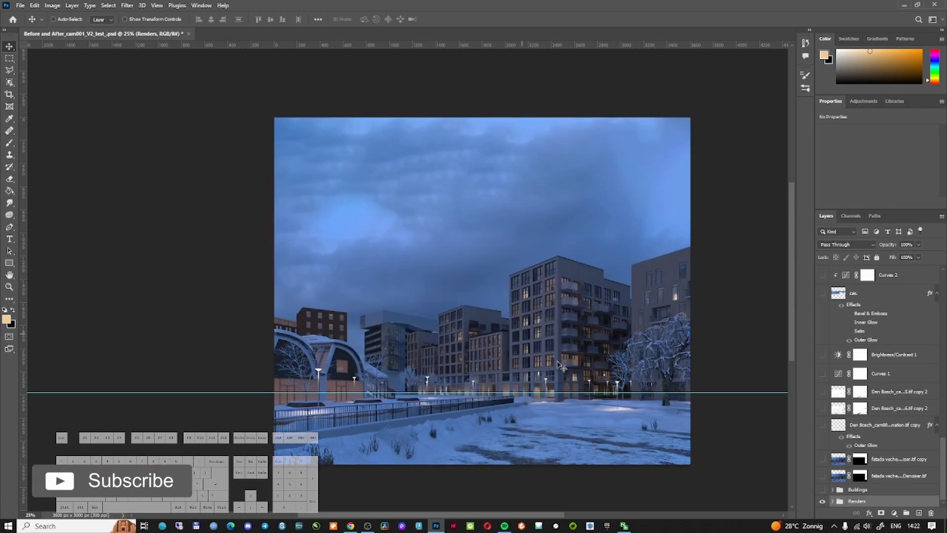
{"action": "left_click", "coordinate": [832, 501]}
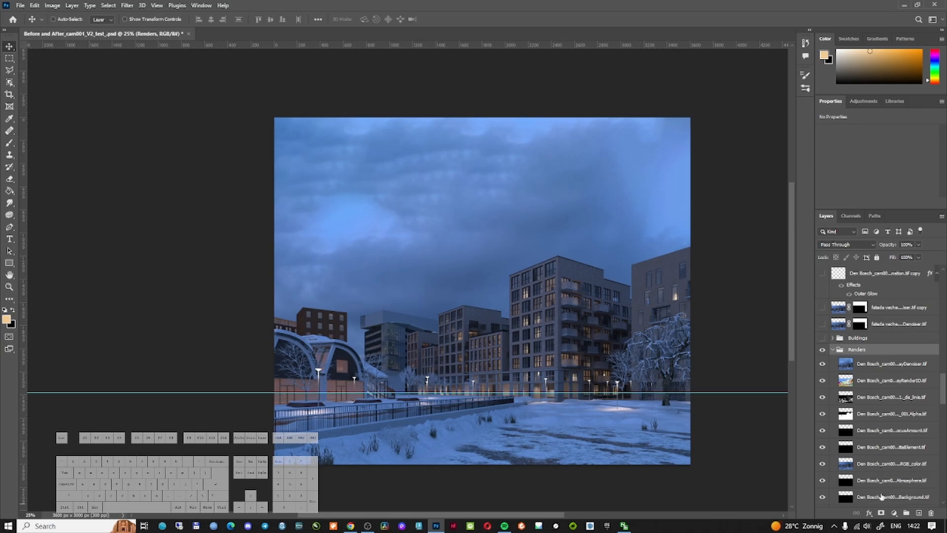
Step: Compare the denoiser, render ID and line passes in the Renders group by switching their visibility, leaving all three shown
{"action": "left_click", "coordinate": [822, 364]}
{"action": "left_click", "coordinate": [822, 364]}
{"action": "left_click", "coordinate": [822, 364]}
{"action": "left_click", "coordinate": [822, 364]}
{"action": "left_click", "coordinate": [822, 365]}
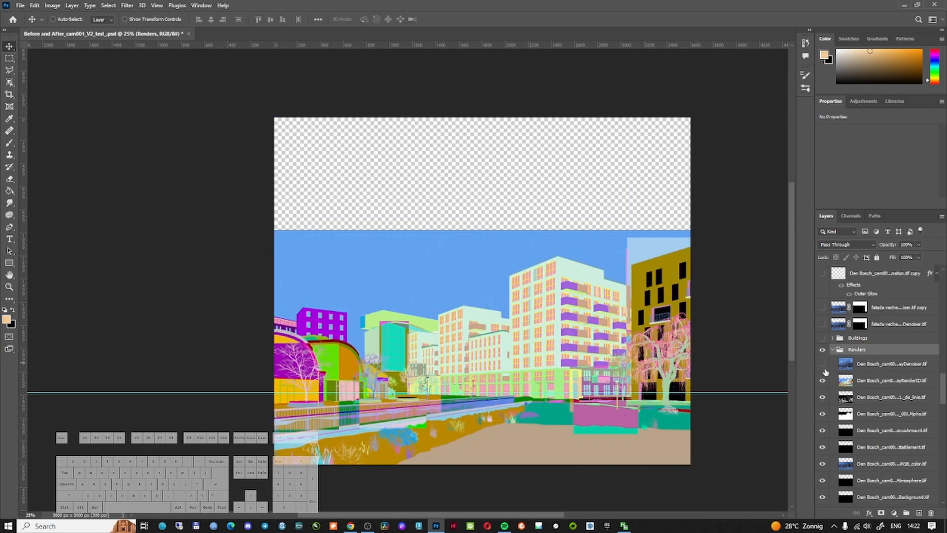
{"action": "left_click", "coordinate": [822, 380]}
{"action": "left_click", "coordinate": [822, 397]}
{"action": "left_click", "coordinate": [823, 397]}
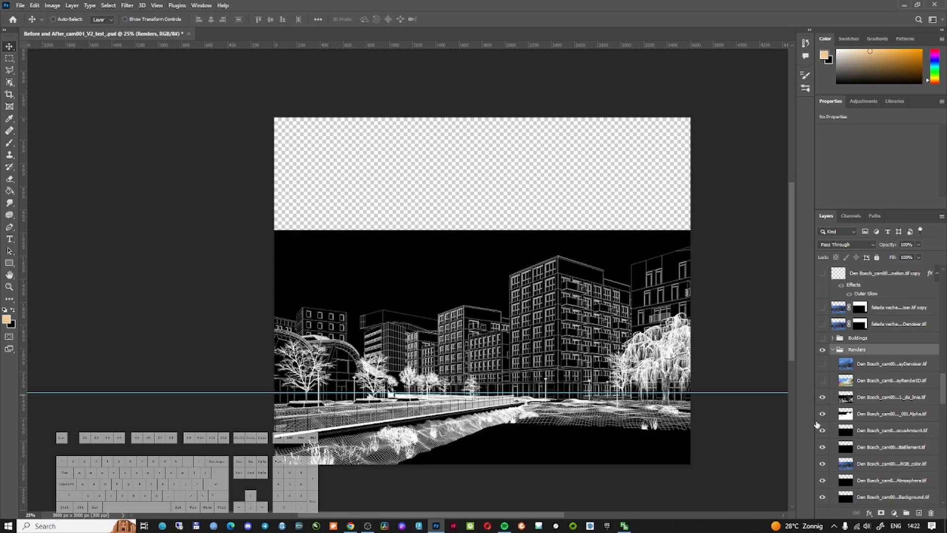
{"action": "left_click", "coordinate": [822, 380]}
{"action": "left_click", "coordinate": [822, 364]}
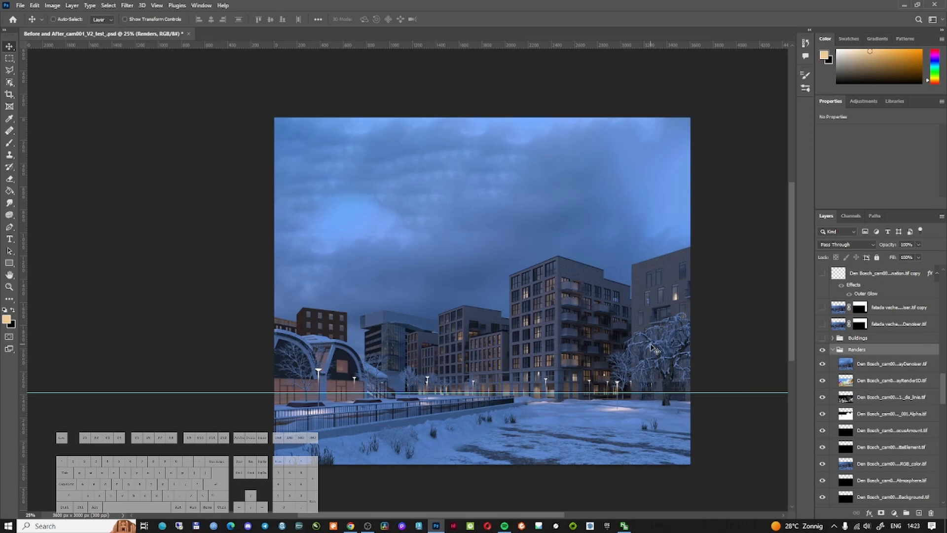
Step: Hide the denoiser, render ID and line passes to examine the Alpha pass underneath
{"action": "left_click", "coordinate": [823, 364]}
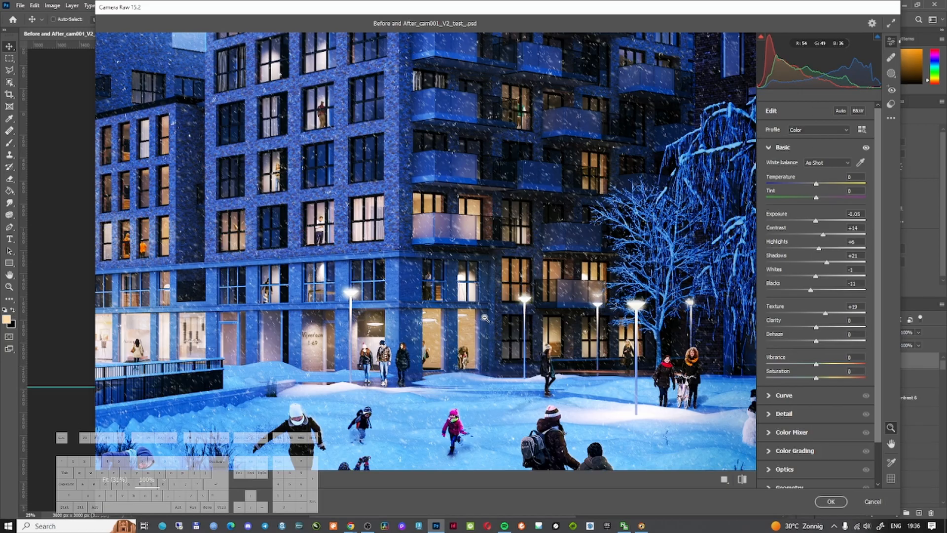
{"action": "left_click", "coordinate": [822, 381]}
{"action": "left_click", "coordinate": [822, 398]}
{"action": "left_click", "coordinate": [823, 414]}
{"action": "left_click", "coordinate": [822, 414]}
{"action": "left_click", "coordinate": [822, 414]}
{"action": "left_click", "coordinate": [822, 415]}
{"action": "left_click", "coordinate": [822, 414]}
{"action": "left_click", "coordinate": [823, 415]}
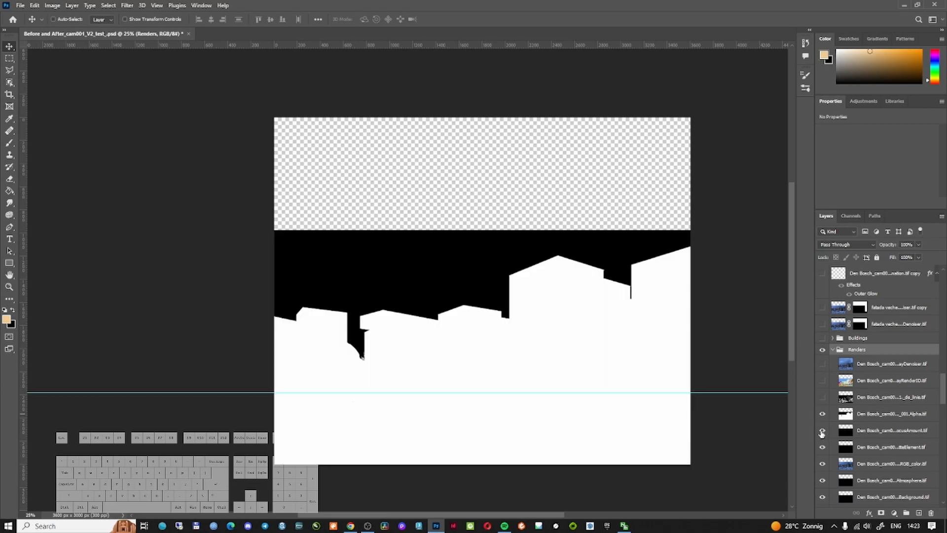
Step: Hide the Alpha and focus amount passes and check the element pass beneath them
{"action": "left_click", "coordinate": [822, 414]}
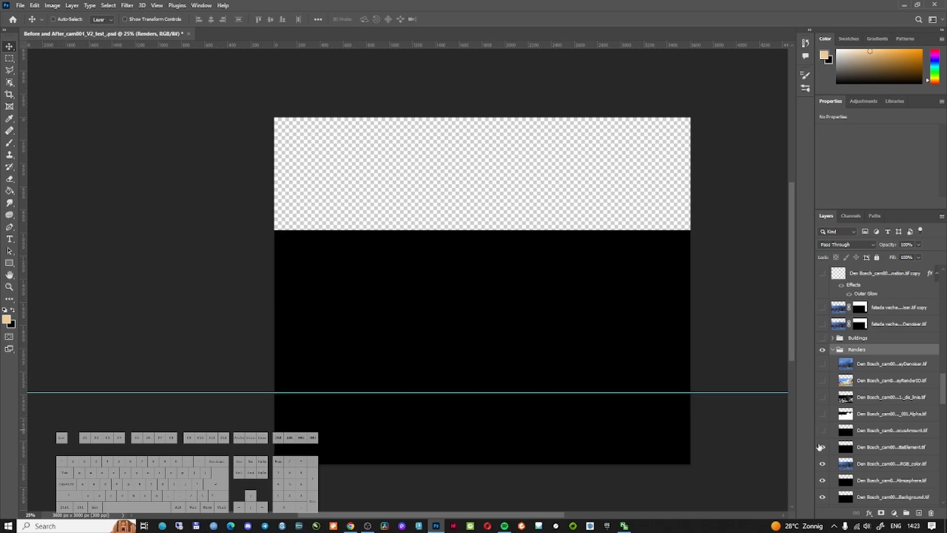
{"action": "left_click", "coordinate": [823, 447]}
{"action": "left_click", "coordinate": [823, 447]}
{"action": "left_click", "coordinate": [822, 447]}
Step: Isolate the DiffuseFilter pass and examine the building facades and snowy ground in it up close
{"action": "scroll", "coordinate": [823, 473], "scroll_direction": "down", "scroll_amount": 3}
{"action": "left_click", "coordinate": [823, 414], "text": "alt"}
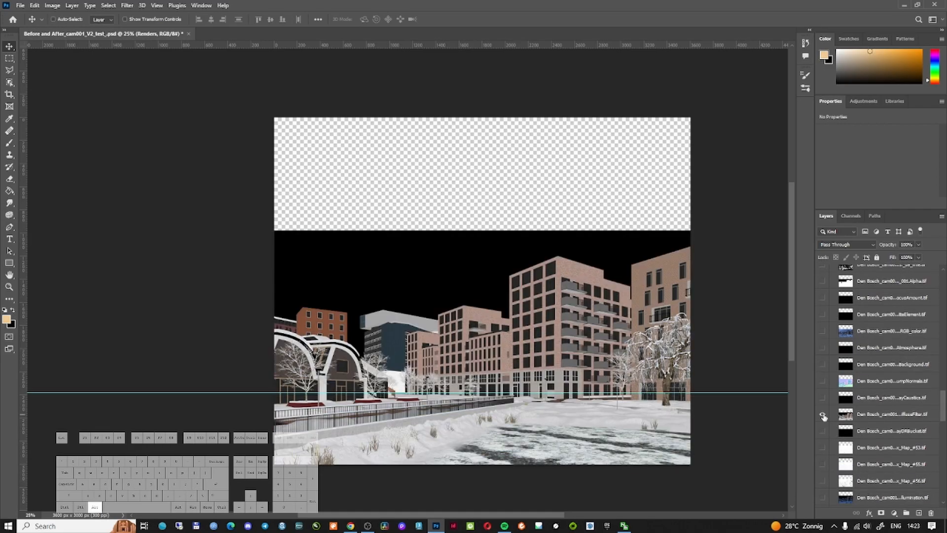
{"action": "left_click_drag", "start_coordinate": [537, 411], "coordinate": [585, 433]}
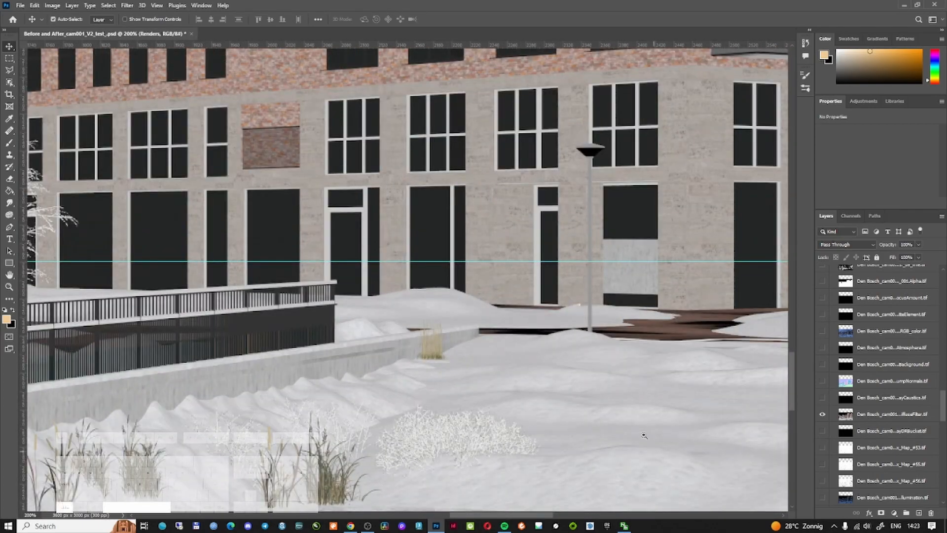
{"action": "left_click", "coordinate": [631, 390], "text": "ctrl+alt"}
{"action": "left_click", "coordinate": [631, 390], "text": "ctrl+alt"}
{"action": "left_click_drag", "start_coordinate": [647, 168], "coordinate": [570, 331]}
{"action": "left_click", "coordinate": [662, 269], "text": "ctrl+alt"}
{"action": "left_click", "coordinate": [663, 268], "text": "ctrl+alt"}
{"action": "left_click", "coordinate": [662, 269], "text": "ctrl+alt"}
Step: Restore the visibility of all render passes in the Renders group
{"action": "left_click", "coordinate": [822, 415], "text": "alt"}
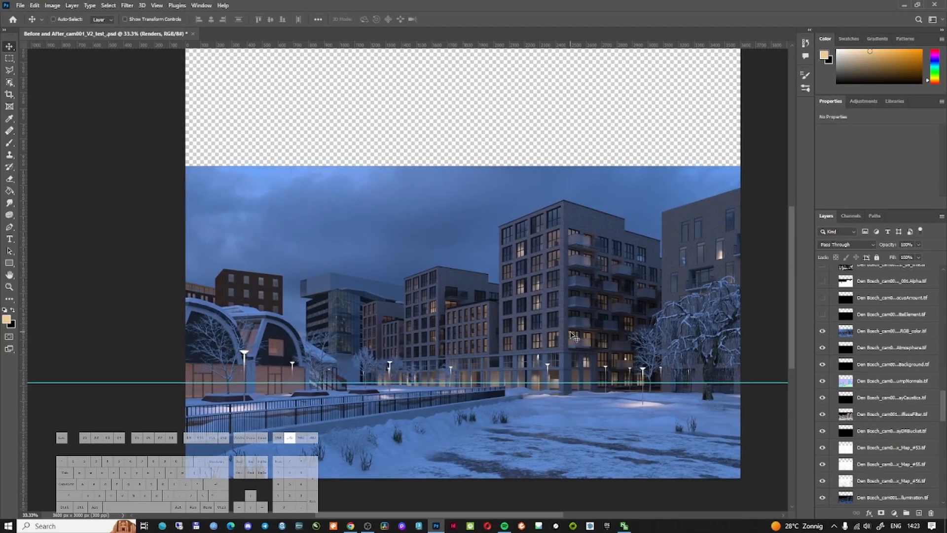
{"action": "mouse_move", "coordinate": [822, 315]}
{"action": "left_mouse_down"}
{"action": "mouse_move", "coordinate": [823, 284]}
{"action": "mouse_move", "coordinate": [832, 327]}
{"action": "mouse_move", "coordinate": [830, 312]}
{"action": "left_mouse_up"}
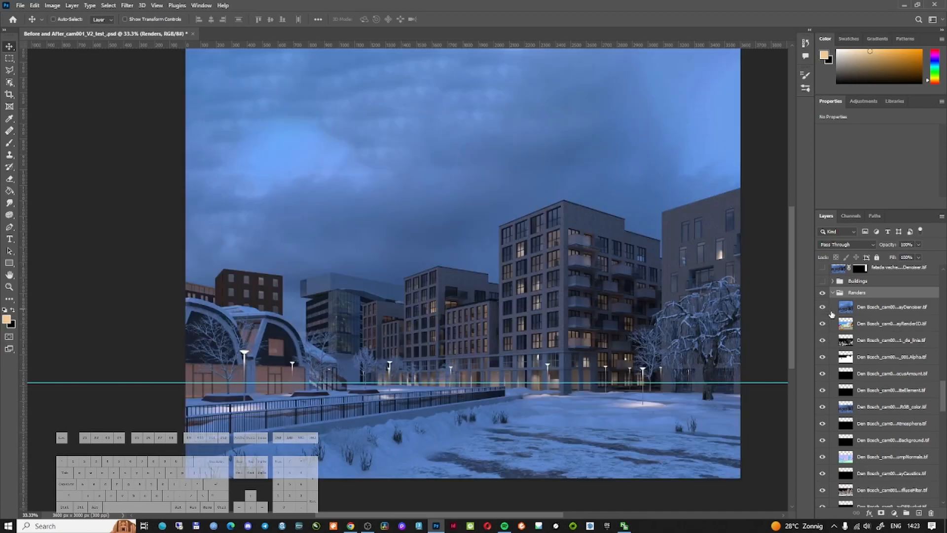
{"action": "scroll", "coordinate": [836, 328], "scroll_direction": "up", "scroll_amount": 3}
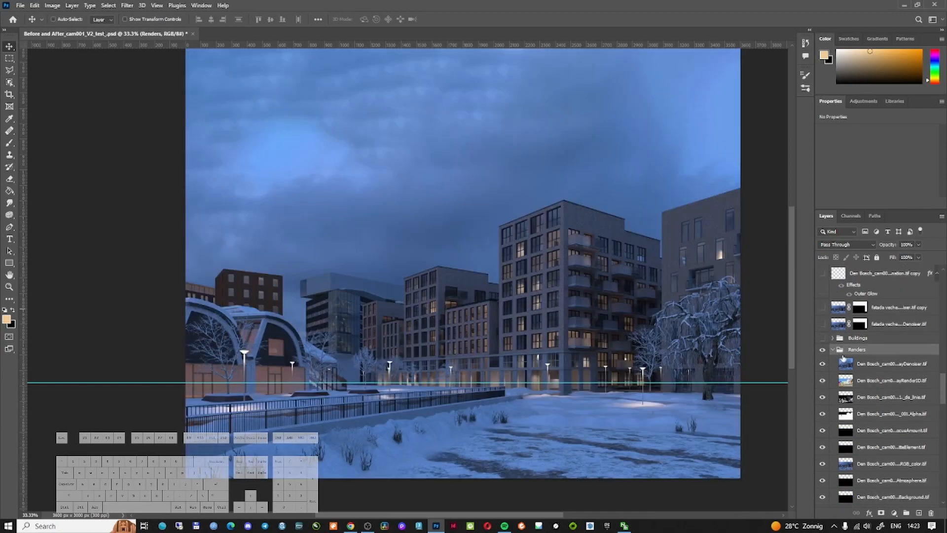
Step: Turn on the Buildings group and both fatada veche denoiser layers, comparing the brick facade with and without them
{"action": "left_click", "coordinate": [823, 338]}
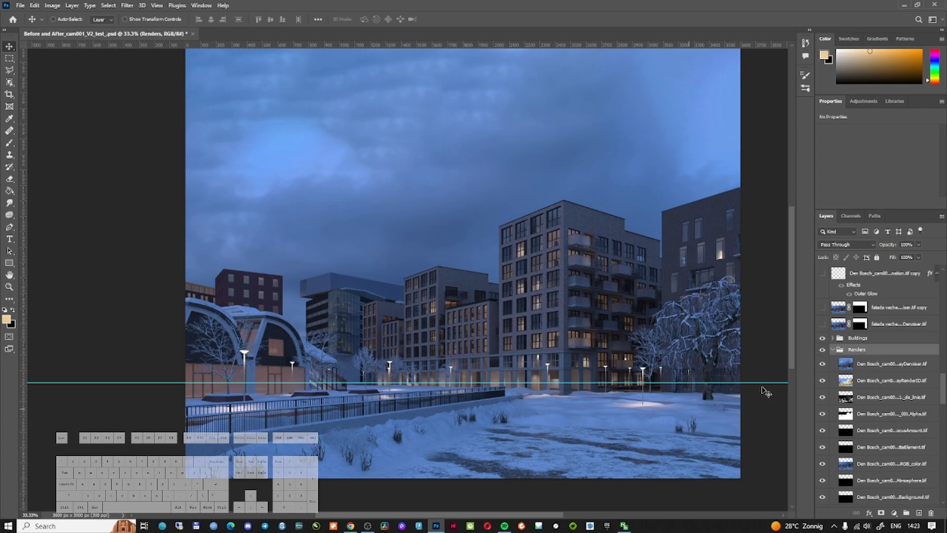
{"action": "left_click", "coordinate": [822, 324]}
{"action": "left_click", "coordinate": [823, 323]}
{"action": "left_click", "coordinate": [823, 324]}
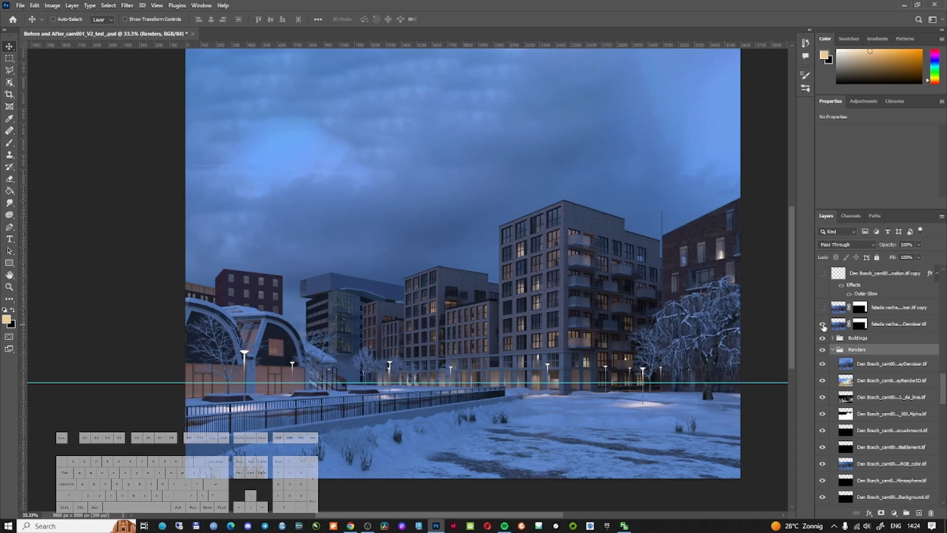
{"action": "key", "text": "ctrl+1"}
{"action": "left_click", "coordinate": [822, 325]}
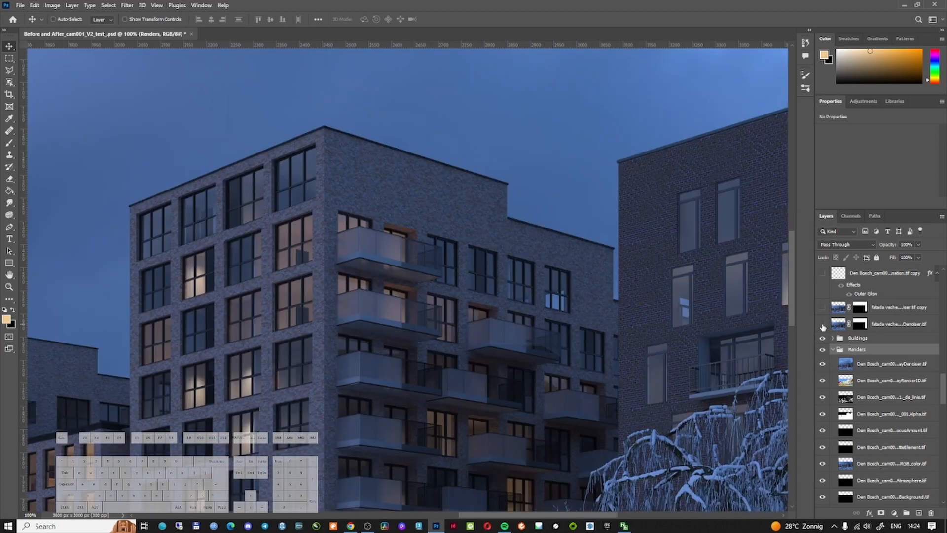
{"action": "left_click", "coordinate": [823, 324]}
{"action": "left_click", "coordinate": [823, 308]}
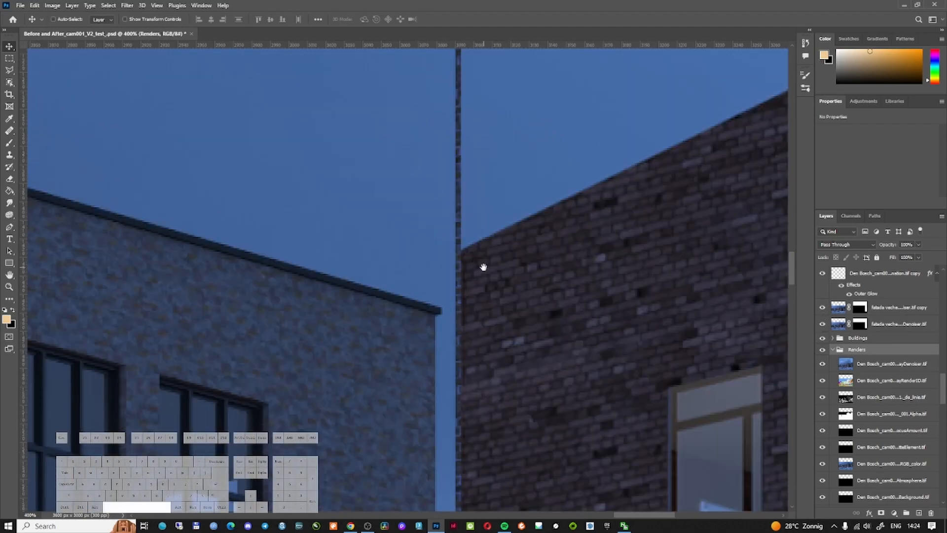
{"action": "left_click_drag", "start_coordinate": [484, 266], "coordinate": [525, 366]}
{"action": "left_click", "coordinate": [657, 335], "text": "ctrl+alt"}
{"action": "scroll", "coordinate": [870, 362], "scroll_direction": "up", "scroll_amount": 1}
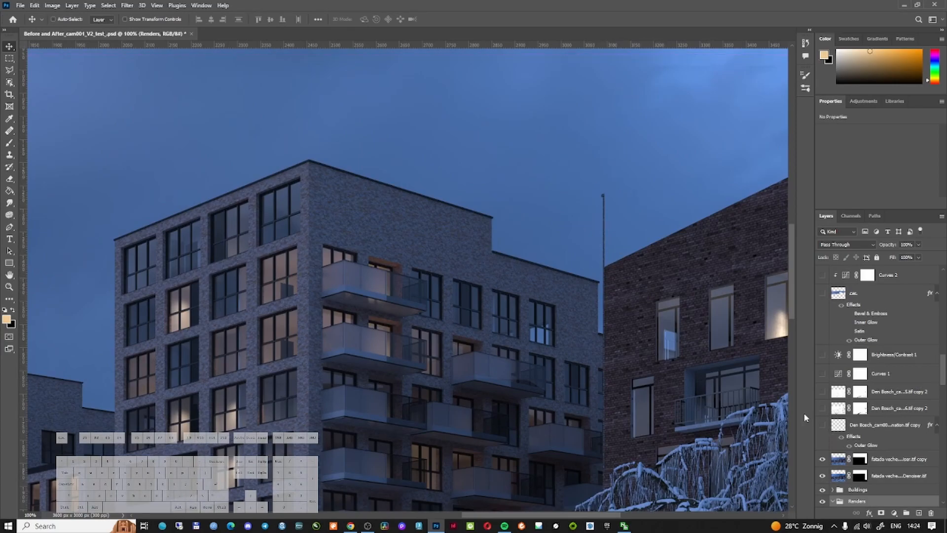
Step: Examine the street lamps and illuminated windows around the arched building up close
{"action": "left_click_drag", "start_coordinate": [447, 424], "coordinate": [602, 317]}
{"action": "left_click_drag", "start_coordinate": [365, 424], "coordinate": [639, 269]}
{"action": "left_click_drag", "start_coordinate": [291, 393], "coordinate": [864, 368]}
{"action": "scroll", "coordinate": [384, 318], "scroll_direction": "up", "scroll_amount": 3}
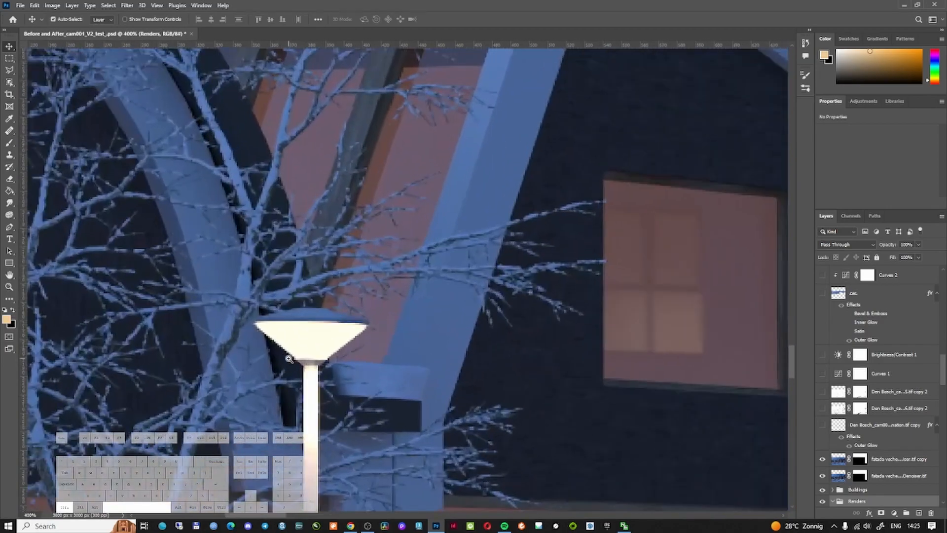
{"action": "key", "text": "space"}
{"action": "left_click", "coordinate": [349, 360], "text": "ctrl+alt"}
{"action": "left_click", "coordinate": [349, 360], "text": "ctrl+alt"}
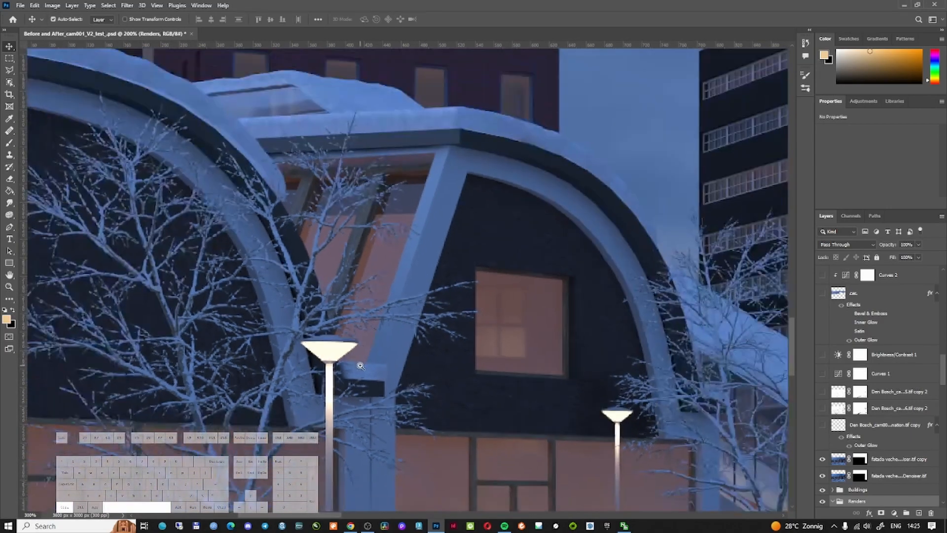
{"action": "left_click_drag", "start_coordinate": [565, 437], "coordinate": [442, 271]}
{"action": "key", "text": "space"}
{"action": "left_click_drag", "start_coordinate": [528, 275], "coordinate": [397, 311]}
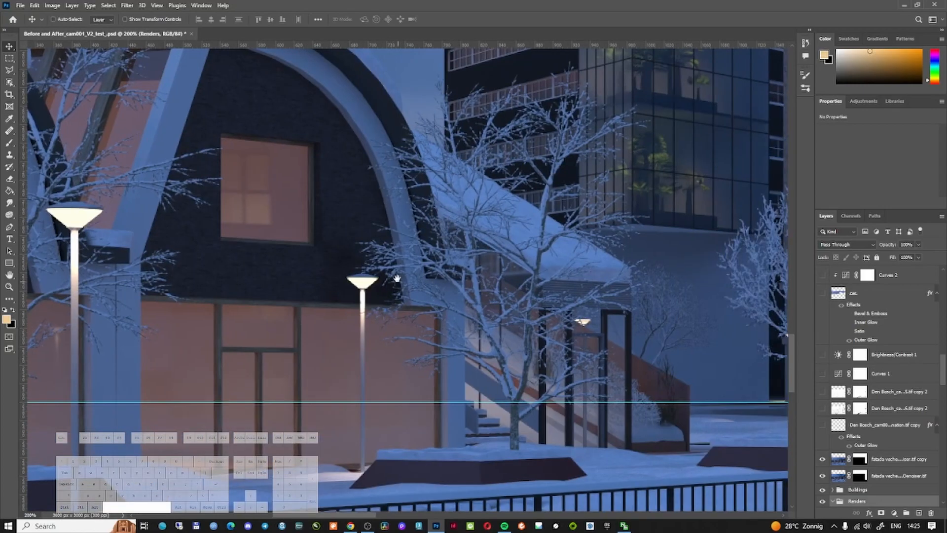
{"action": "key", "text": "space"}
{"action": "left_click_drag", "start_coordinate": [604, 384], "coordinate": [807, 442]}
Step: Turn on the VRaySelfIllumination copy layer, compare the lamp glow with and without it, and show that layer alone
{"action": "left_click", "coordinate": [822, 426]}
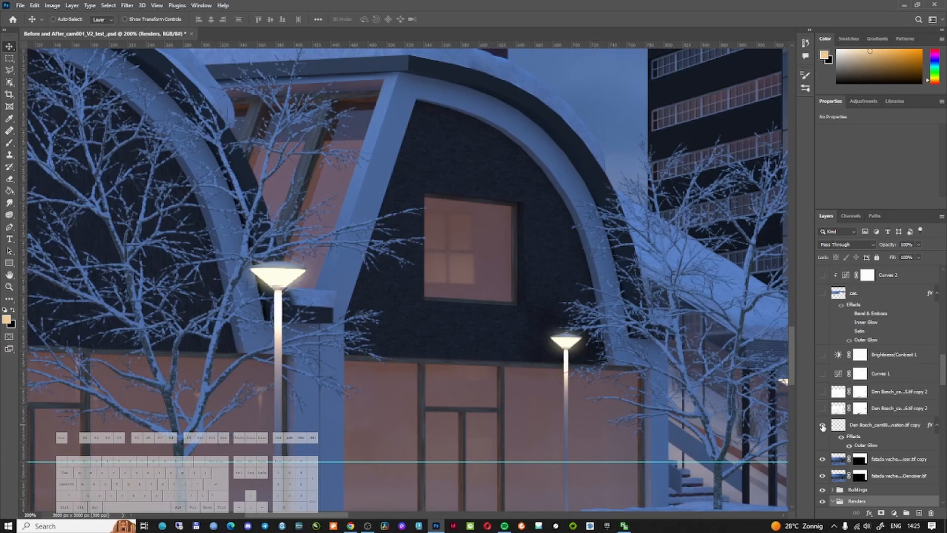
{"action": "left_click", "coordinate": [823, 426]}
{"action": "left_click", "coordinate": [822, 425]}
{"action": "left_click", "coordinate": [822, 425], "text": "alt"}
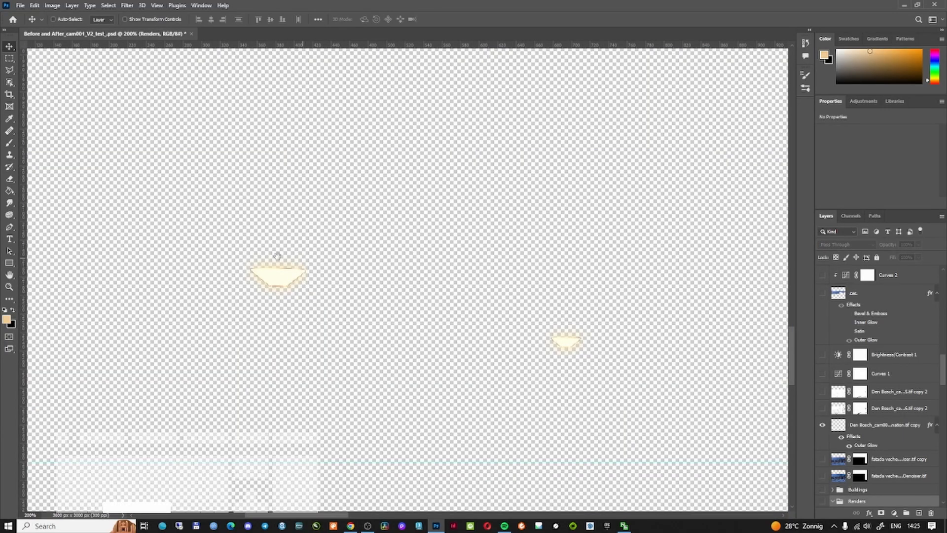
Step: Review the lamp layer's Outer Glow settings and glow colour, and show the underlying layers again around the lamps
{"action": "left_click", "coordinate": [880, 438]}
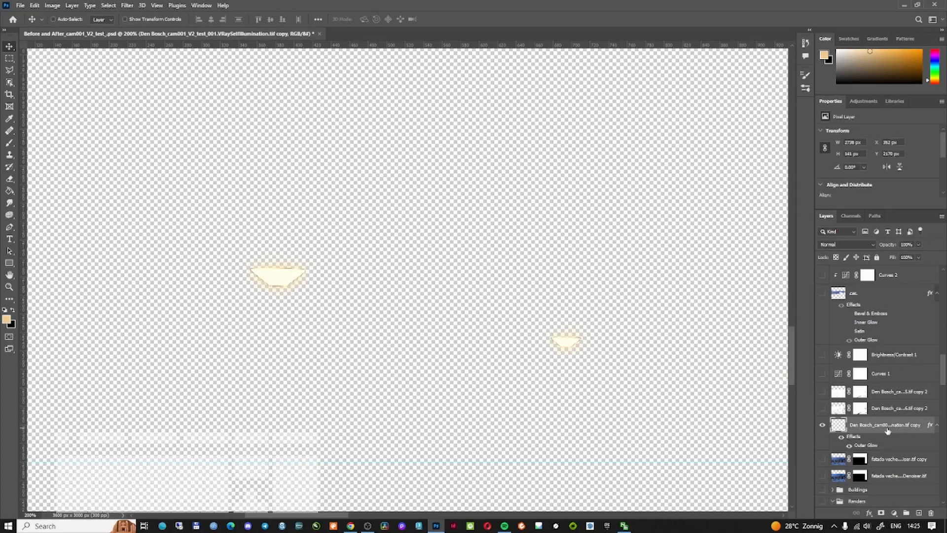
{"action": "double_click", "coordinate": [871, 426]}
{"action": "double_click", "coordinate": [878, 437]}
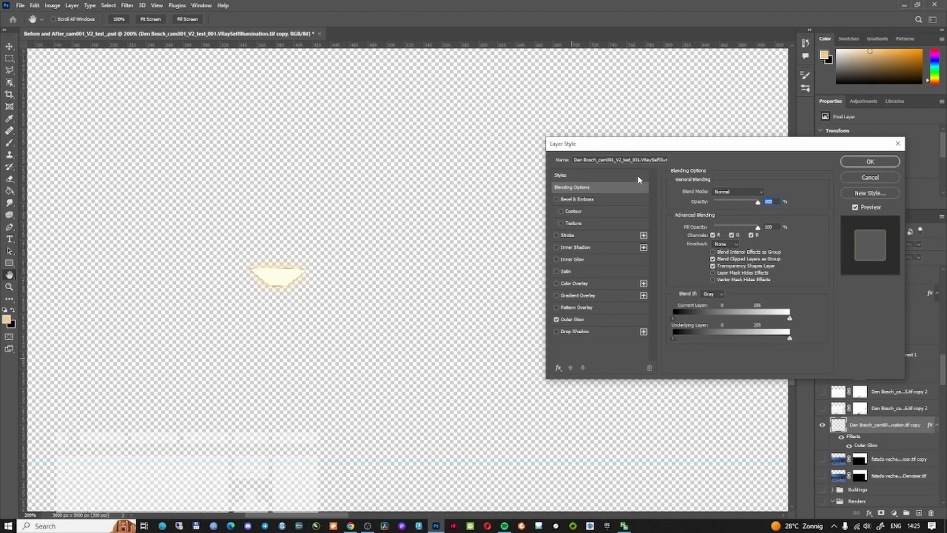
{"action": "left_click", "coordinate": [573, 320]}
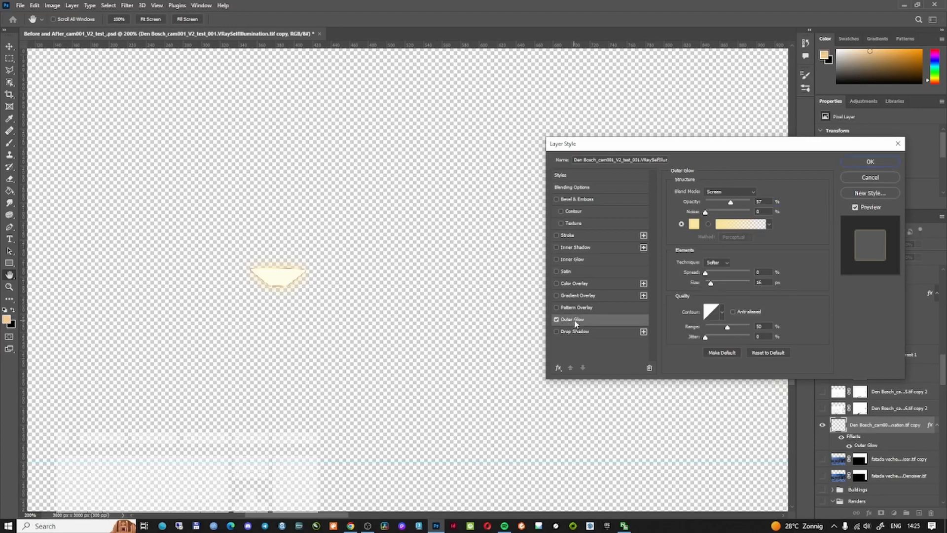
{"action": "left_click", "coordinate": [694, 225]}
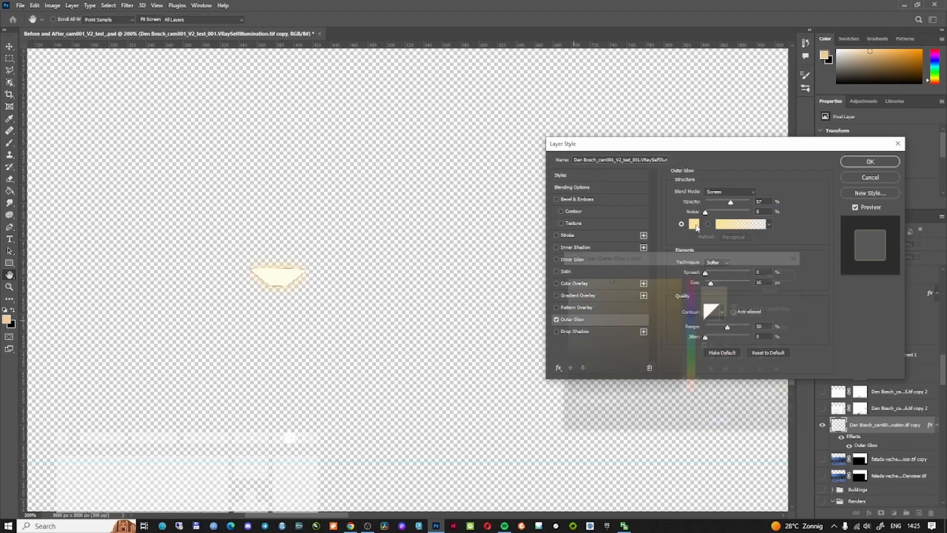
{"action": "key", "text": "Return"}
{"action": "key", "text": "Return"}
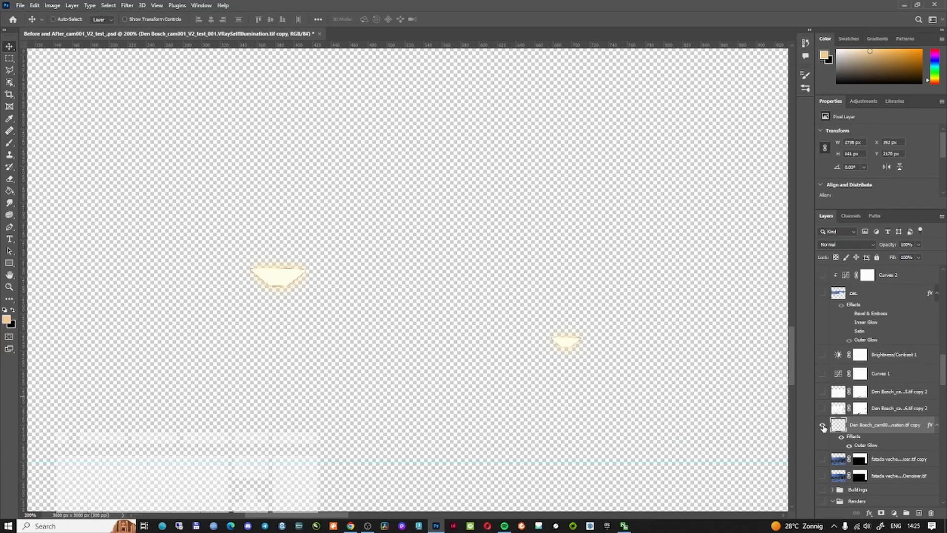
{"action": "left_click", "coordinate": [823, 428], "text": "alt"}
{"action": "left_click_drag", "start_coordinate": [570, 339], "coordinate": [412, 313]}
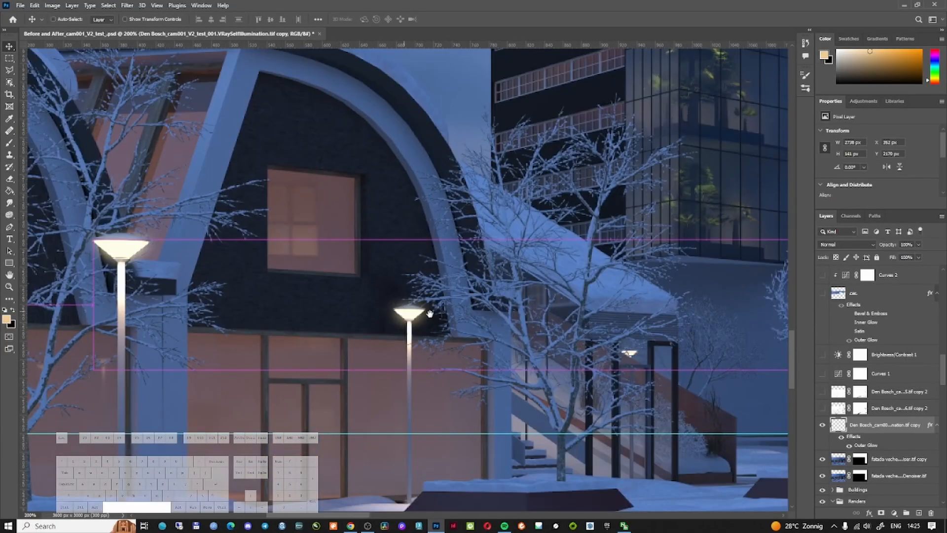
Step: Turn on the VRayExtraTex_Map_#56 copy 2 layer above the lamp layer and show that layer alone
{"action": "scroll", "coordinate": [441, 320], "scroll_direction": "down", "scroll_amount": 2}
{"action": "left_click_drag", "start_coordinate": [672, 333], "coordinate": [553, 330]}
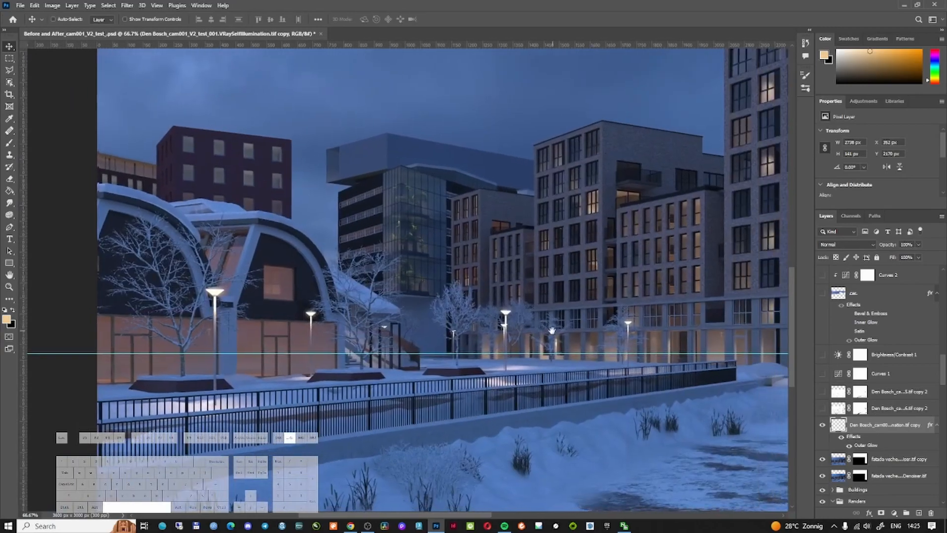
{"action": "left_click", "coordinate": [822, 408]}
{"action": "left_click_drag", "start_coordinate": [690, 368], "coordinate": [584, 306]}
{"action": "left_click", "coordinate": [605, 322], "text": "ctrl"}
{"action": "left_click", "coordinate": [823, 408], "text": "alt"}
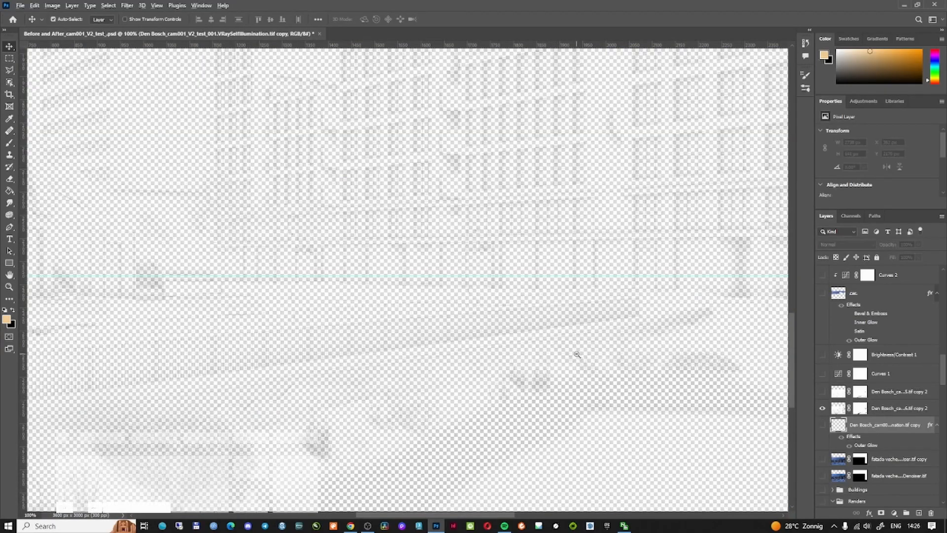
{"action": "scroll", "coordinate": [577, 353], "scroll_direction": "down", "scroll_amount": 3}
{"action": "scroll", "coordinate": [662, 297], "scroll_direction": "up", "scroll_amount": 2}
Step: Set the isolated VRayExtraTex_Map_#56 copy 2 layer to Normal blending at 100% opacity
{"action": "left_click", "coordinate": [899, 408]}
{"action": "left_click", "coordinate": [873, 245]}
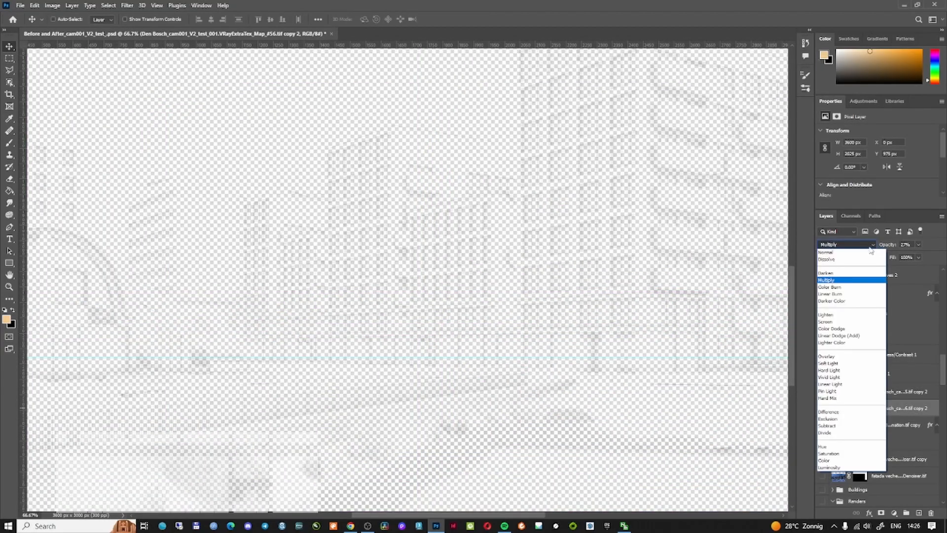
{"action": "left_click", "coordinate": [865, 252]}
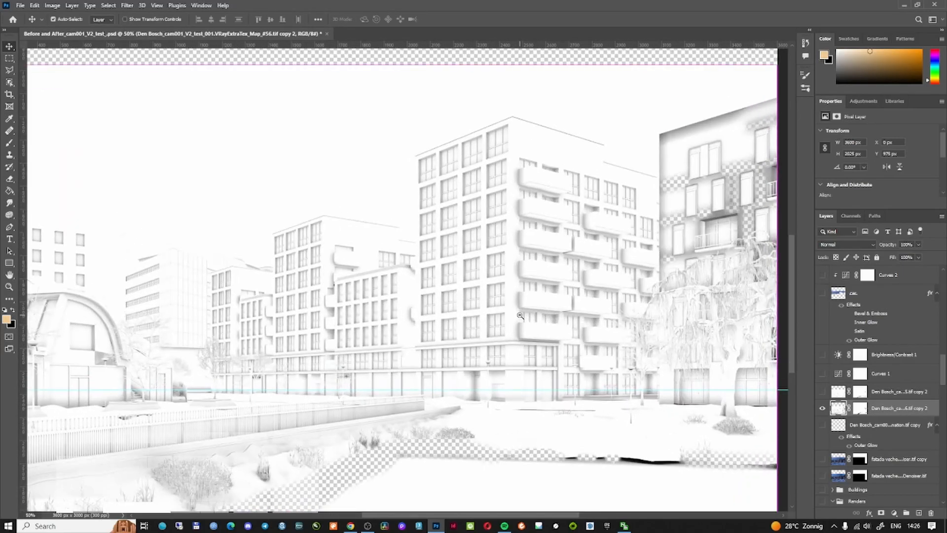
Step: Examine the isolated white shading pass across the apartment facades, balconies, arched building and fence
{"action": "left_click", "coordinate": [520, 315], "text": "ctrl+alt"}
{"action": "left_click", "coordinate": [520, 315], "text": "ctrl+alt"}
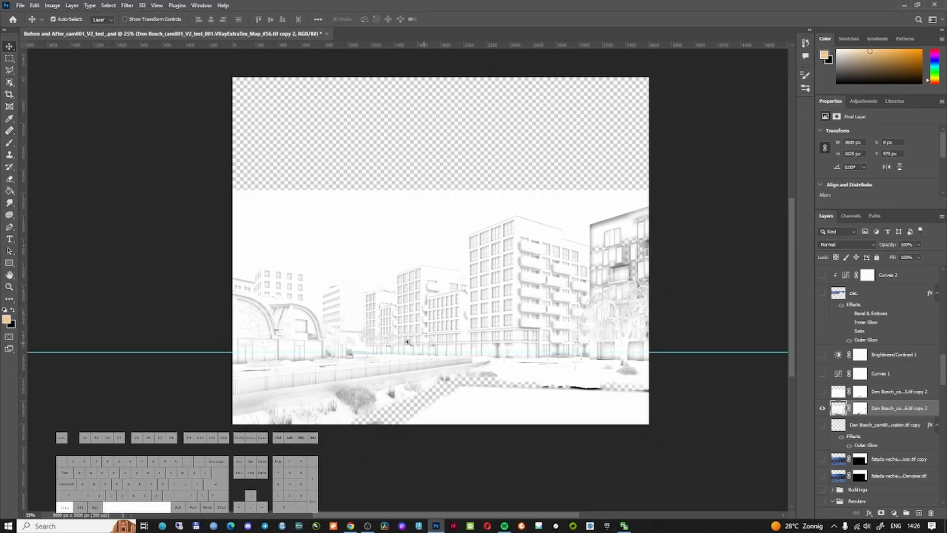
{"action": "left_click", "coordinate": [394, 341], "text": "ctrl"}
{"action": "left_click", "coordinate": [395, 341], "text": "ctrl"}
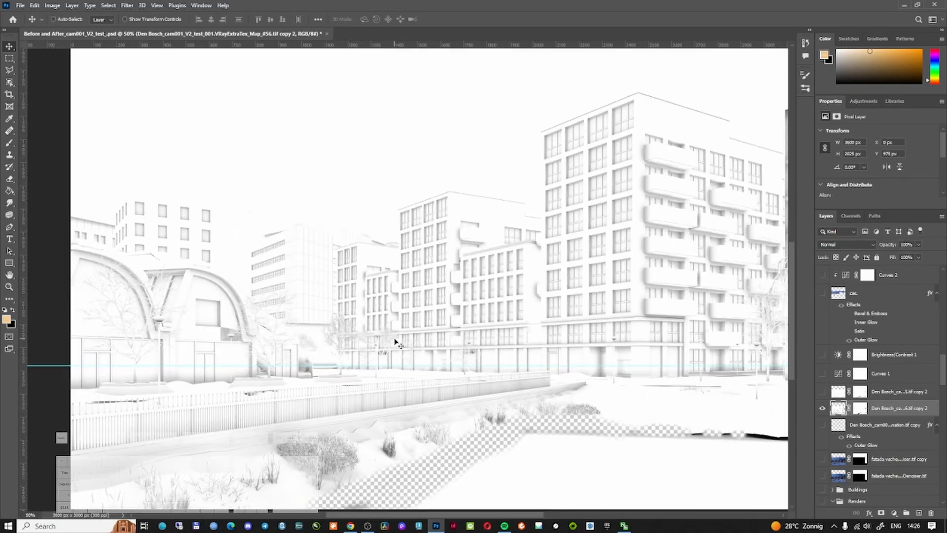
{"action": "left_click", "coordinate": [634, 278], "text": "ctrl"}
{"action": "left_click", "coordinate": [634, 278], "text": "ctrl"}
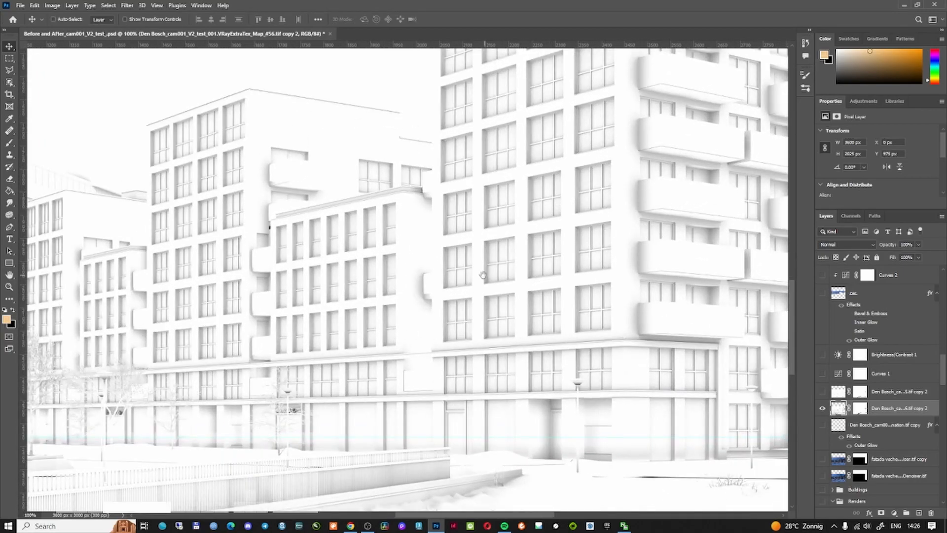
{"action": "left_click_drag", "start_coordinate": [440, 275], "coordinate": [487, 314]}
{"action": "left_click", "coordinate": [436, 317], "text": "ctrl+alt"}
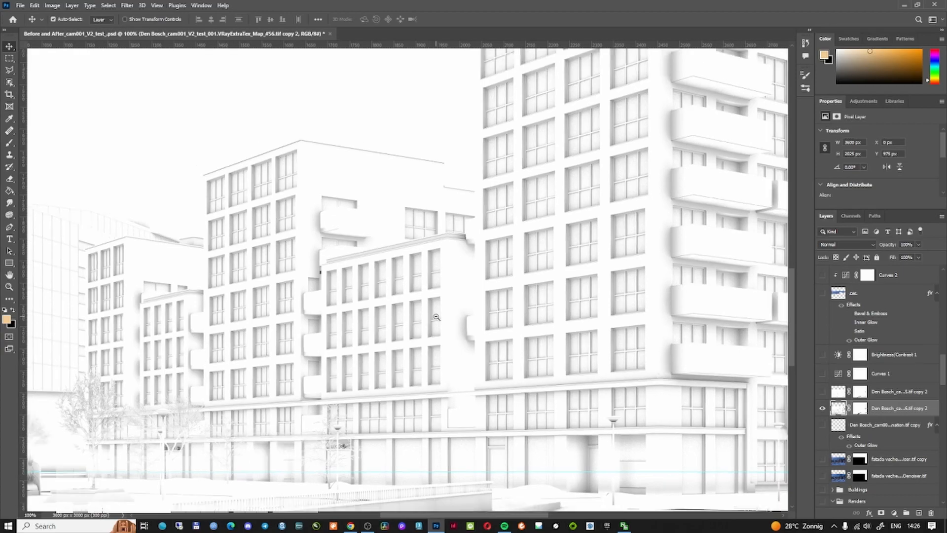
{"action": "left_click", "coordinate": [436, 316], "text": "ctrl+alt"}
{"action": "left_click_drag", "start_coordinate": [330, 355], "coordinate": [511, 311]}
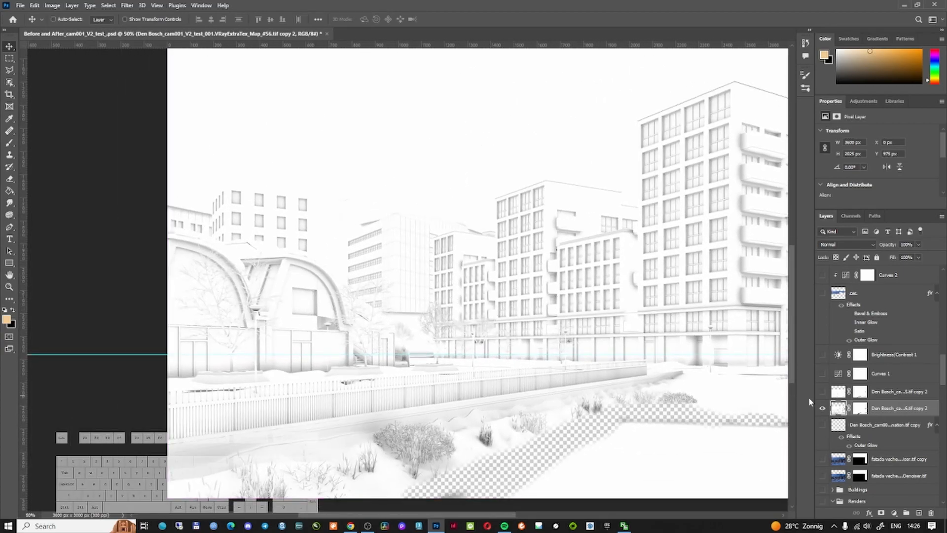
Step: Show the other layers again, set the #56 pass to Multiply at 24% opacity, and turn on the VRayExtraTex_Map_#55 copy 2 layer
{"action": "left_click", "coordinate": [823, 408], "text": "alt"}
{"action": "left_click", "coordinate": [844, 243]}
{"action": "left_click", "coordinate": [843, 285]}
{"action": "left_click", "coordinate": [907, 244]}
{"action": "type", "text": "24"}
{"action": "key", "text": "Return"}
{"action": "left_click", "coordinate": [822, 392]}
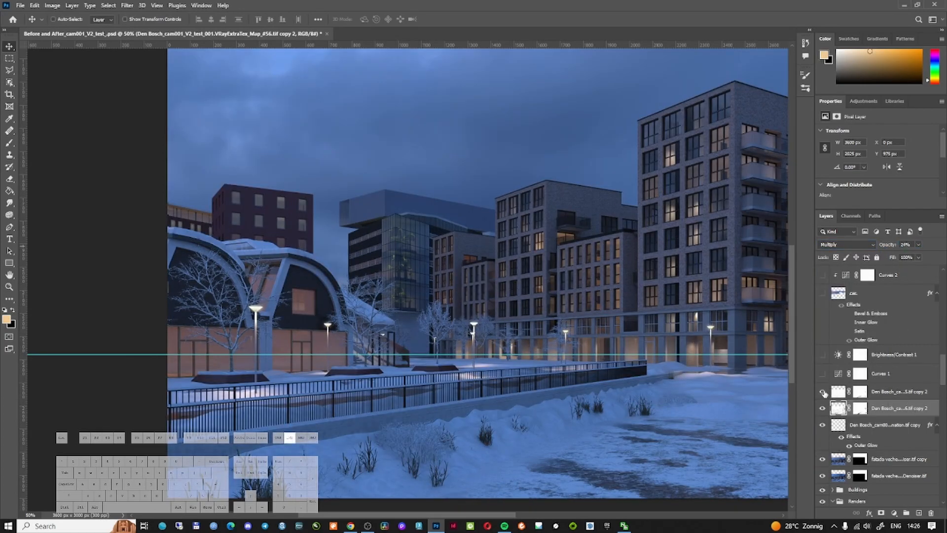
Step: Show the VRayExtraTex_Map_#55 copy 2 layer alone, and bring the remaining layers back
{"action": "left_click", "coordinate": [822, 392], "text": "alt"}
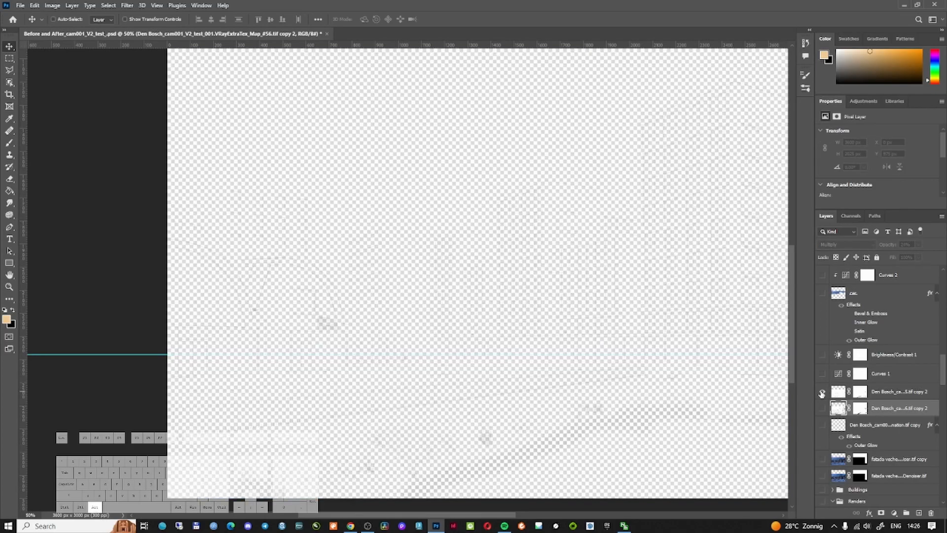
{"action": "left_click", "coordinate": [822, 392], "text": "alt"}
{"action": "left_click", "coordinate": [822, 392], "text": "alt"}
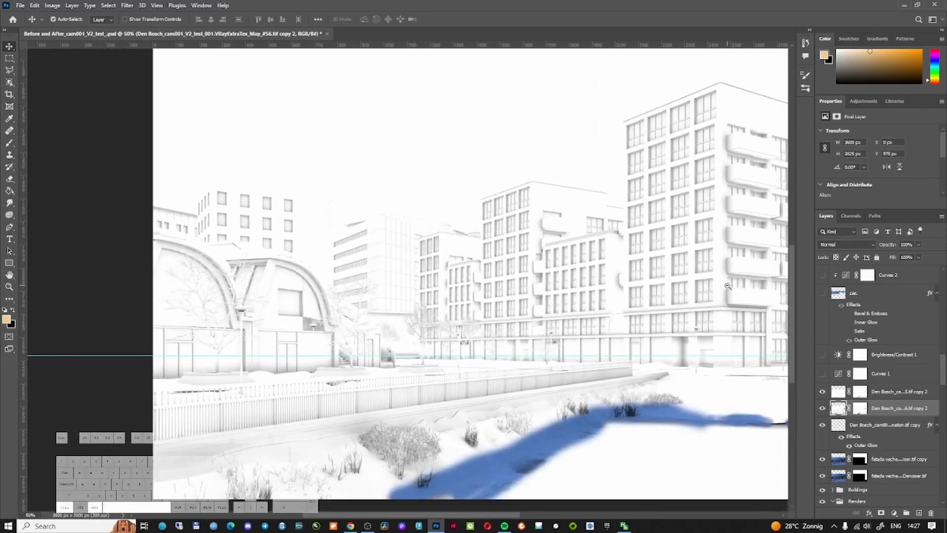
Step: Reapply Multiply blending and 24% opacity to the VRayExtraTex_Map_#56 copy 2 layer
{"action": "left_click", "coordinate": [846, 244]}
{"action": "left_click", "coordinate": [839, 275]}
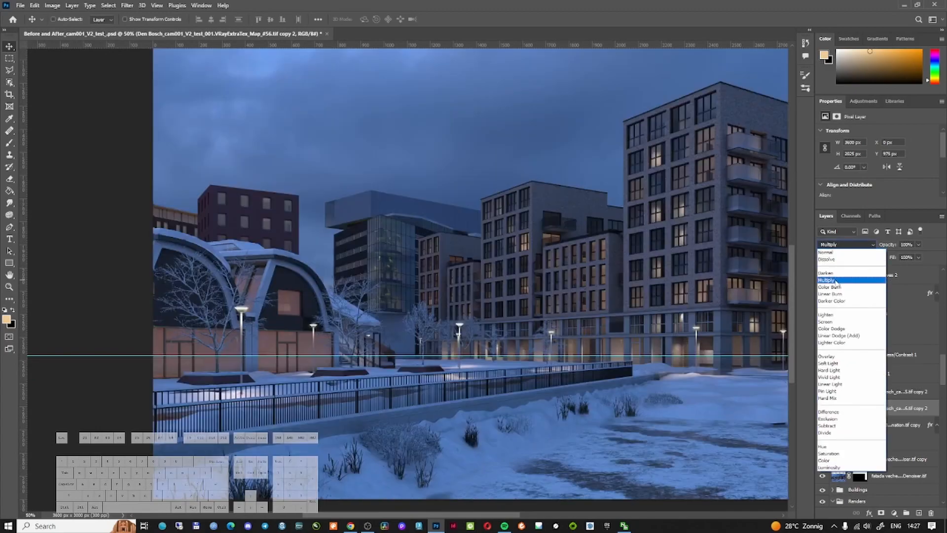
{"action": "left_click", "coordinate": [919, 245]}
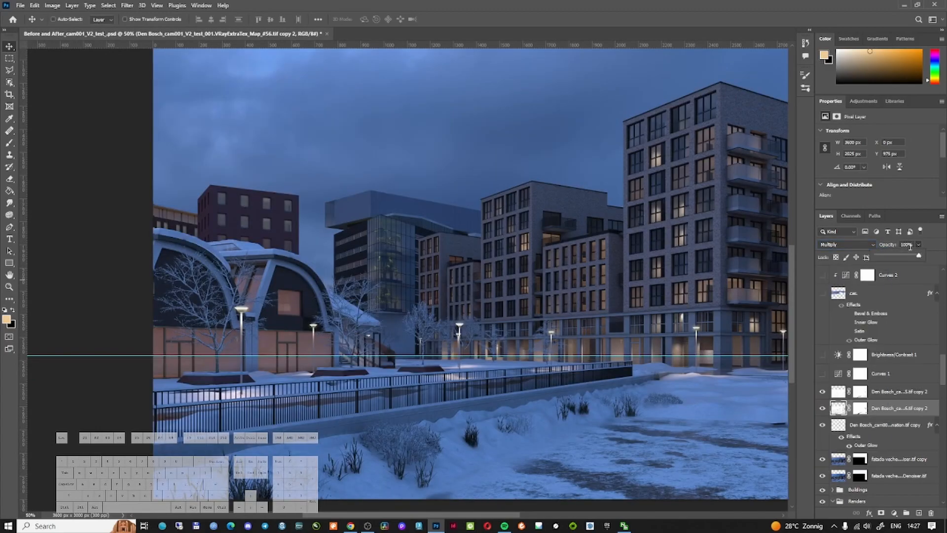
{"action": "type", "text": "24"}
{"action": "key", "text": "Return"}
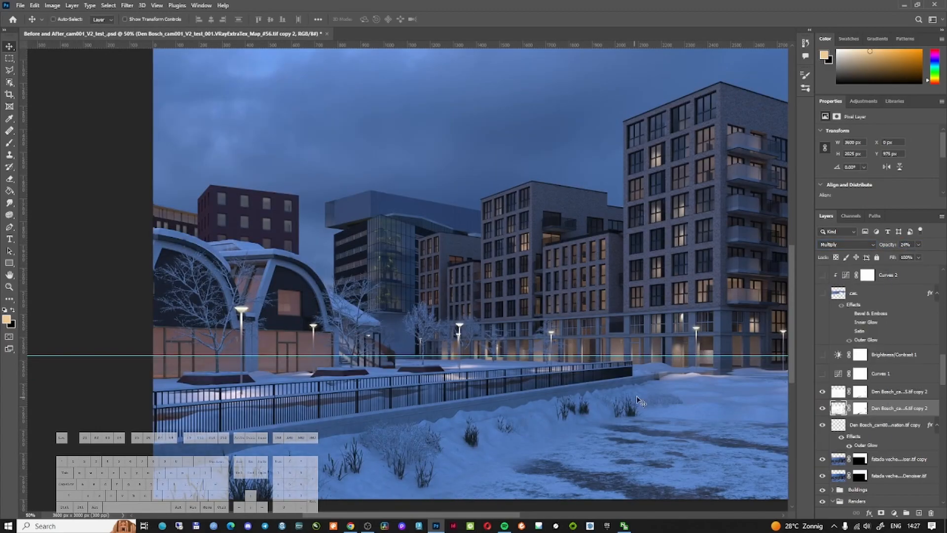
Step: Examine the combined shading passes over the snow and buildings, and review the VRayExtraTex_Map_#55 copy 2 layer's blend settings
{"action": "left_click_drag", "start_coordinate": [704, 396], "coordinate": [531, 393]}
{"action": "left_click", "coordinate": [531, 393], "text": "alt"}
{"action": "left_click", "coordinate": [509, 400], "text": "ctrl"}
{"action": "left_click_drag", "start_coordinate": [685, 361], "coordinate": [590, 392]}
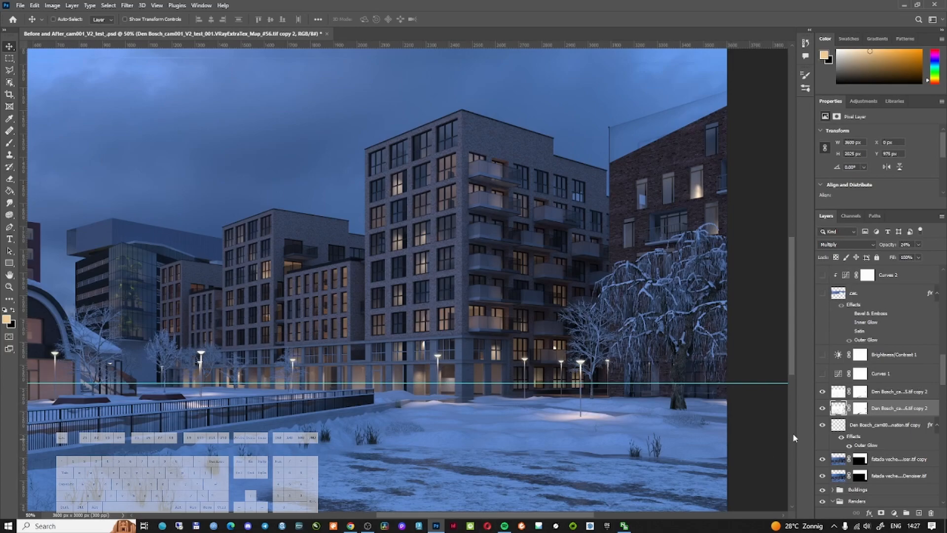
{"action": "left_click", "coordinate": [877, 392]}
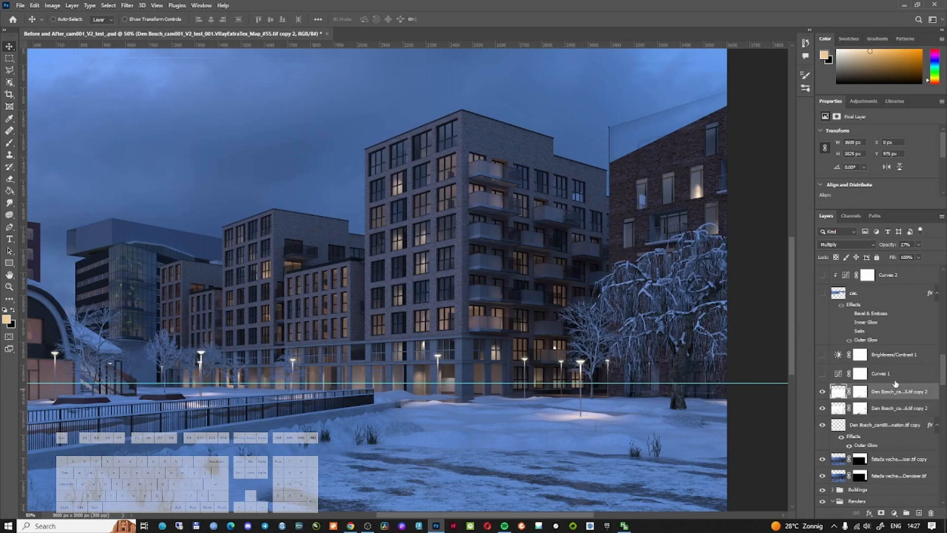
Step: Turn on the Curves 1 adjustment, compare the image with and without it, and display its full curve
{"action": "left_click", "coordinate": [823, 374]}
{"action": "left_click", "coordinate": [822, 374]}
{"action": "left_click", "coordinate": [822, 374]}
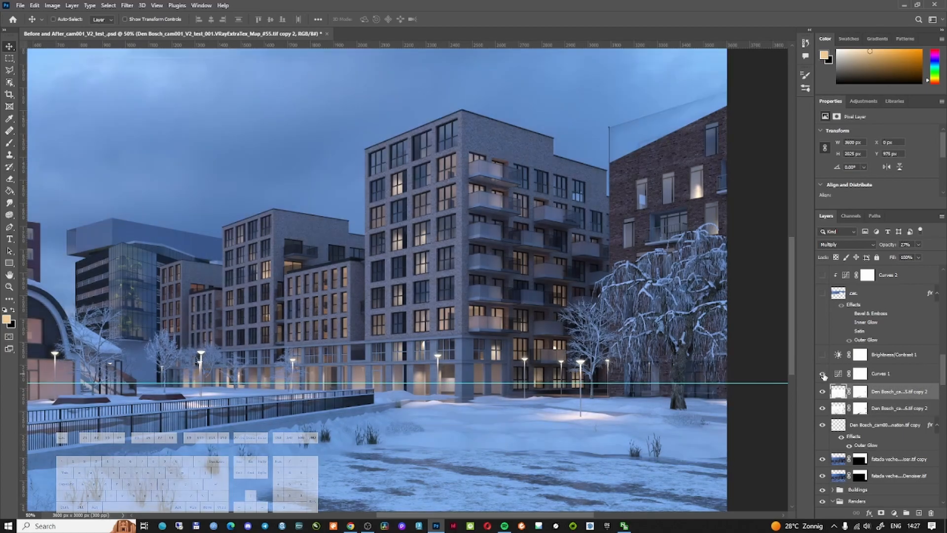
{"action": "left_click", "coordinate": [868, 376]}
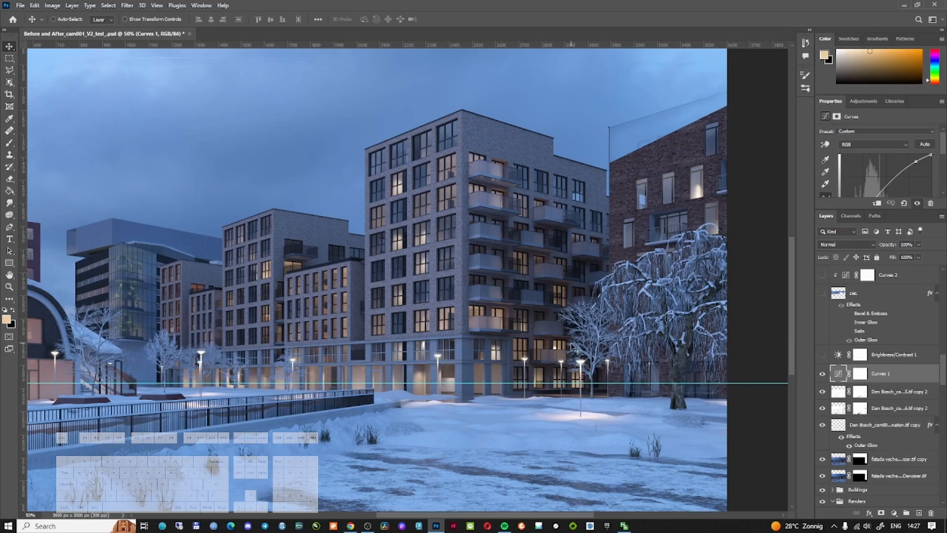
{"action": "left_click_drag", "start_coordinate": [876, 209], "coordinate": [876, 297]}
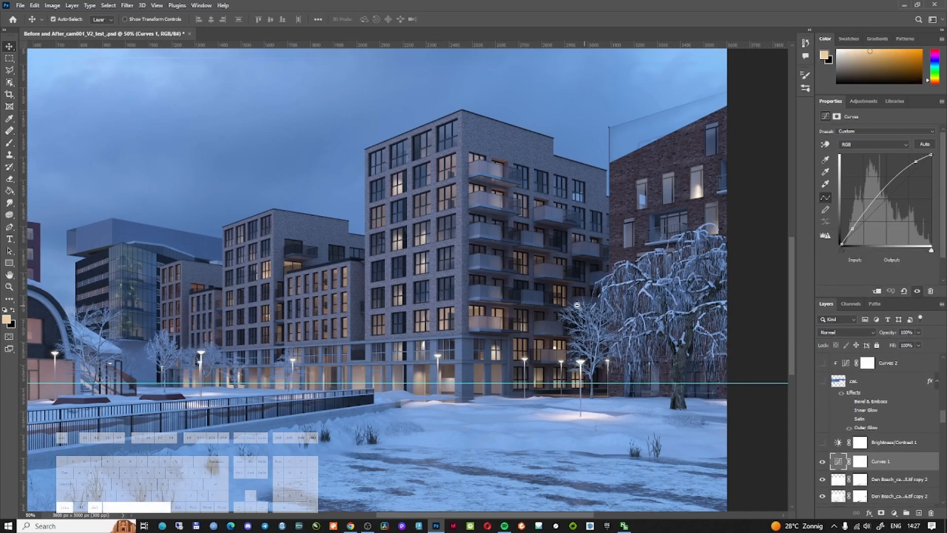
Step: Adjust the highlight point of the Curves 1 adjustment to input 211 and output 234
{"action": "left_click", "coordinate": [549, 306], "text": "ctrl+alt"}
{"action": "left_click", "coordinate": [442, 311], "text": "ctrl"}
{"action": "left_click_drag", "start_coordinate": [443, 312], "coordinate": [448, 366]}
{"action": "left_click", "coordinate": [915, 162]}
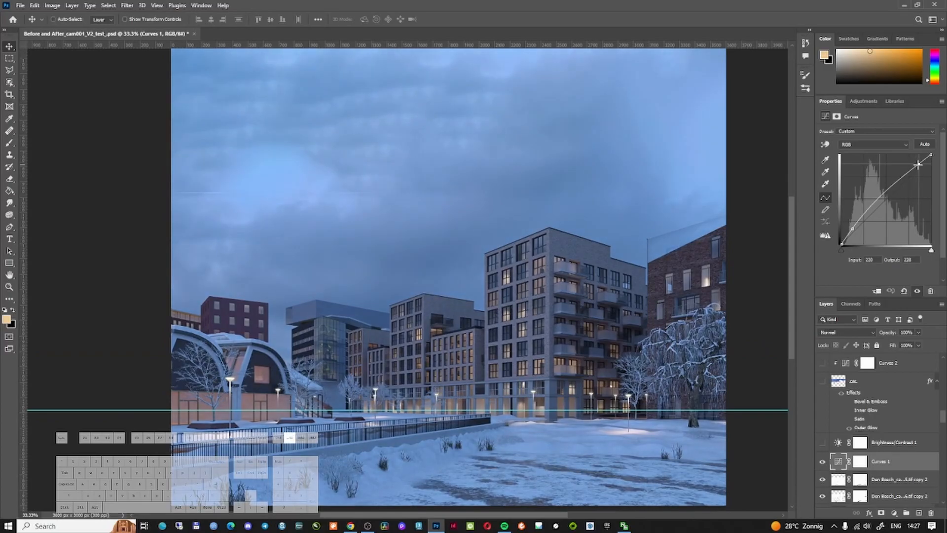
{"action": "left_click_drag", "start_coordinate": [915, 163], "coordinate": [915, 162]}
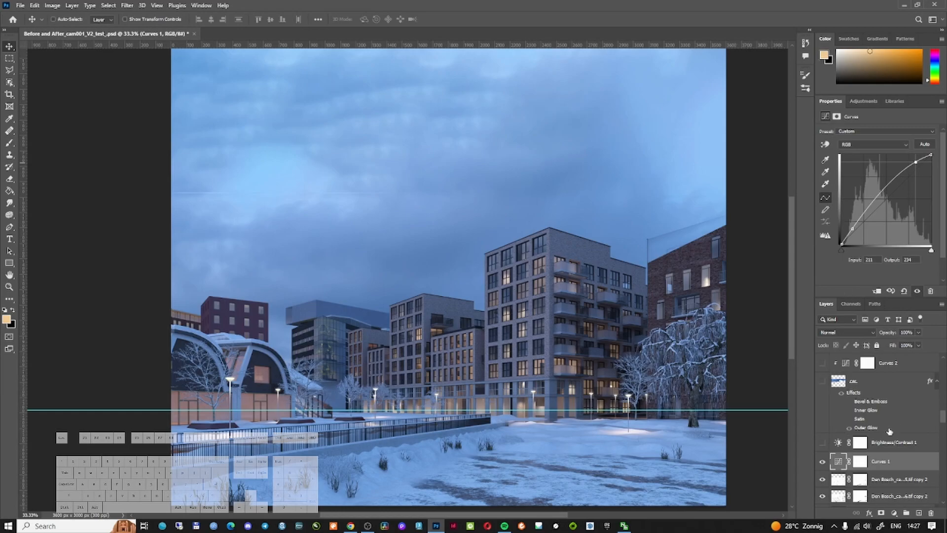
Step: Turn on the Brightness/Contrast 1 adjustment, then show a render layer beneath it alone and bring the others back
{"action": "left_click", "coordinate": [890, 444]}
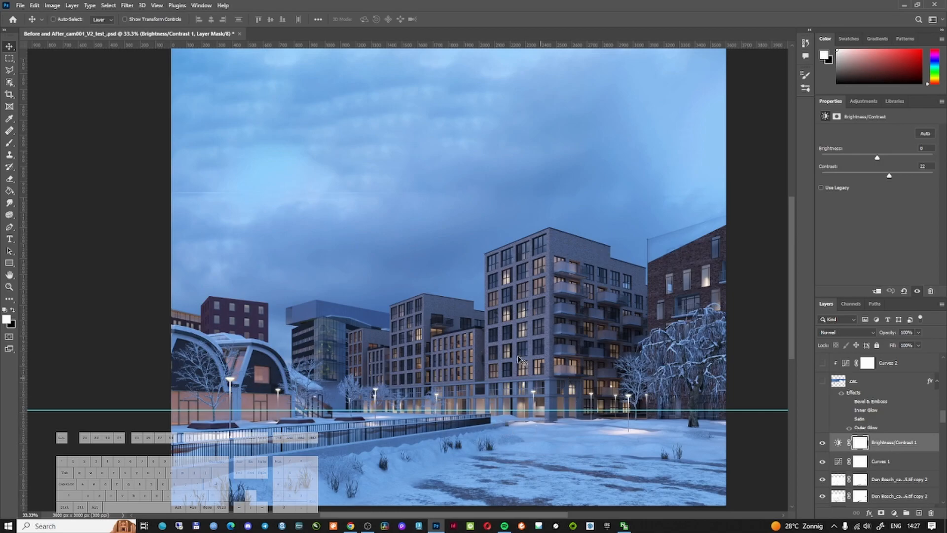
{"action": "scroll", "coordinate": [857, 469], "scroll_direction": "down", "scroll_amount": 3}
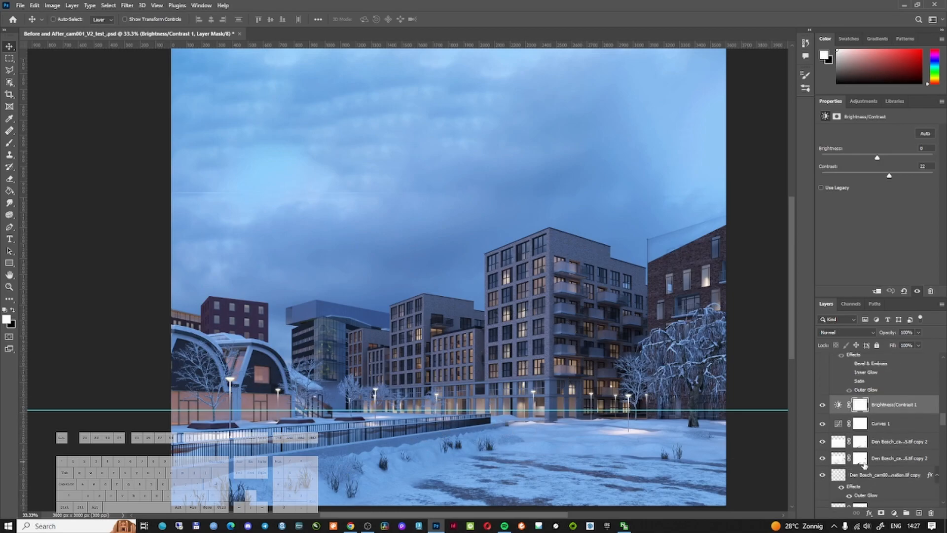
{"action": "scroll", "coordinate": [829, 474], "scroll_direction": "down", "scroll_amount": 3}
{"action": "left_click", "coordinate": [823, 453], "text": "alt"}
{"action": "left_click", "coordinate": [822, 452], "text": "alt"}
{"action": "left_click", "coordinate": [823, 452], "text": "alt"}
{"action": "left_click", "coordinate": [823, 453], "text": "alt"}
{"action": "scroll", "coordinate": [900, 462], "scroll_direction": "up", "scroll_amount": 5}
{"action": "scroll", "coordinate": [899, 461], "scroll_direction": "up", "scroll_amount": 1}
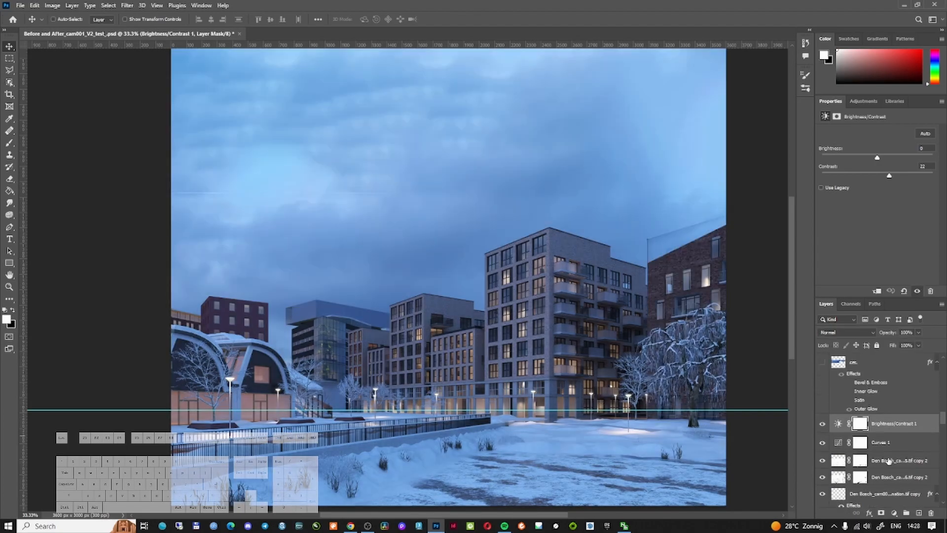
Step: Turn on the sky layer above Brightness/Contrast 1 and compare the image with and without it
{"action": "left_click", "coordinate": [822, 363]}
{"action": "left_click", "coordinate": [822, 364]}
{"action": "left_click", "coordinate": [822, 363]}
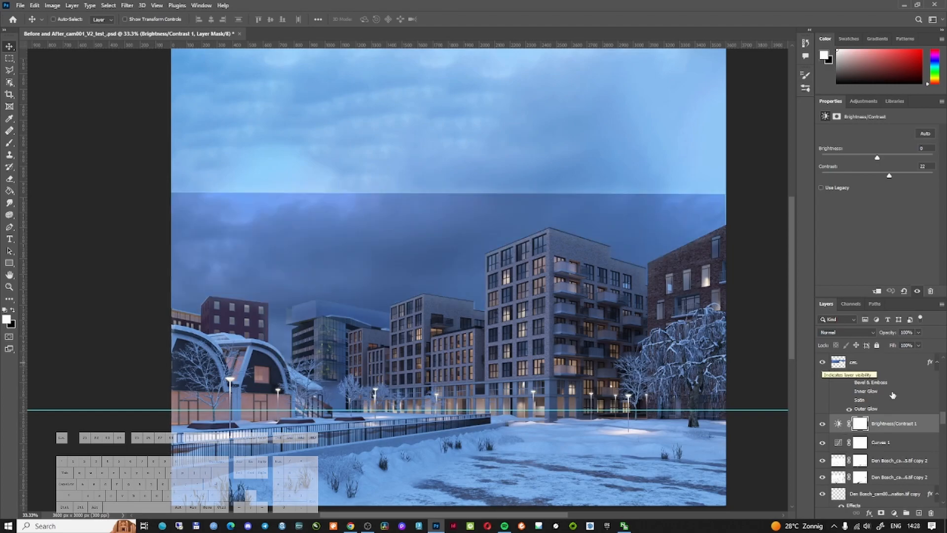
Step: Examine the sky layer's edges along the rooflines of the brick apartment blocks
{"action": "left_click", "coordinate": [587, 243], "text": "ctrl"}
{"action": "left_click", "coordinate": [588, 243], "text": "ctrl"}
{"action": "left_click", "coordinate": [588, 243], "text": "ctrl"}
{"action": "left_click", "coordinate": [587, 243], "text": "ctrl"}
{"action": "left_click", "coordinate": [558, 243], "text": "ctrl+alt"}
{"action": "left_click", "coordinate": [511, 248], "text": "ctrl+alt"}
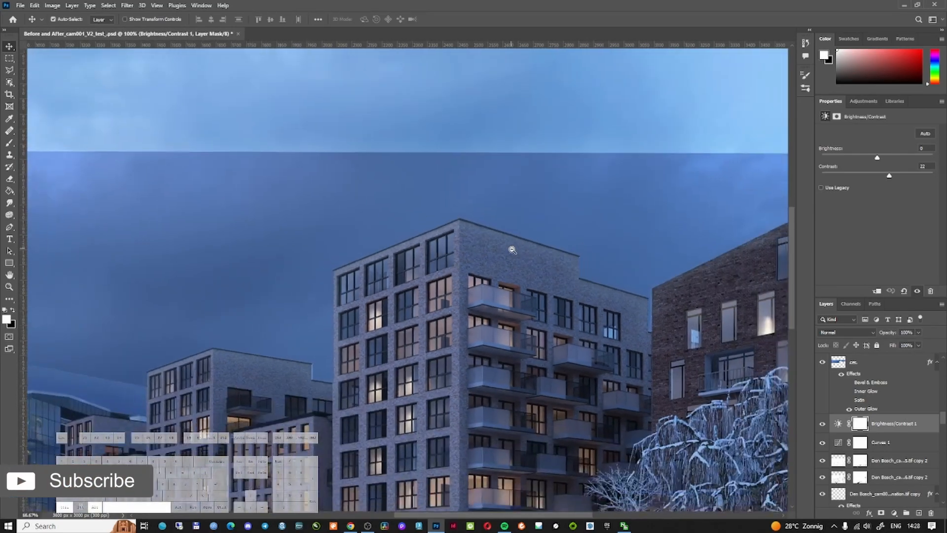
{"action": "left_click", "coordinate": [511, 248], "text": "ctrl+alt"}
{"action": "left_click_drag", "start_coordinate": [313, 196], "coordinate": [553, 191]}
{"action": "left_click", "coordinate": [618, 271], "text": "ctrl"}
{"action": "left_click", "coordinate": [614, 277], "text": "ctrl"}
{"action": "left_click", "coordinate": [550, 417], "text": "ctrl"}
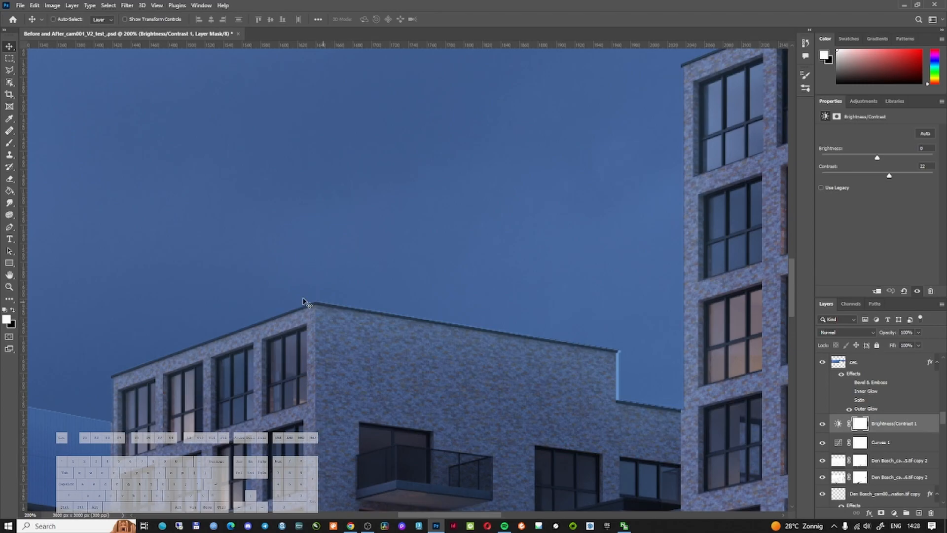
Step: Examine how the sky layer meets the roof of the glass office building
{"action": "left_click", "coordinate": [485, 386], "text": "ctrl+alt"}
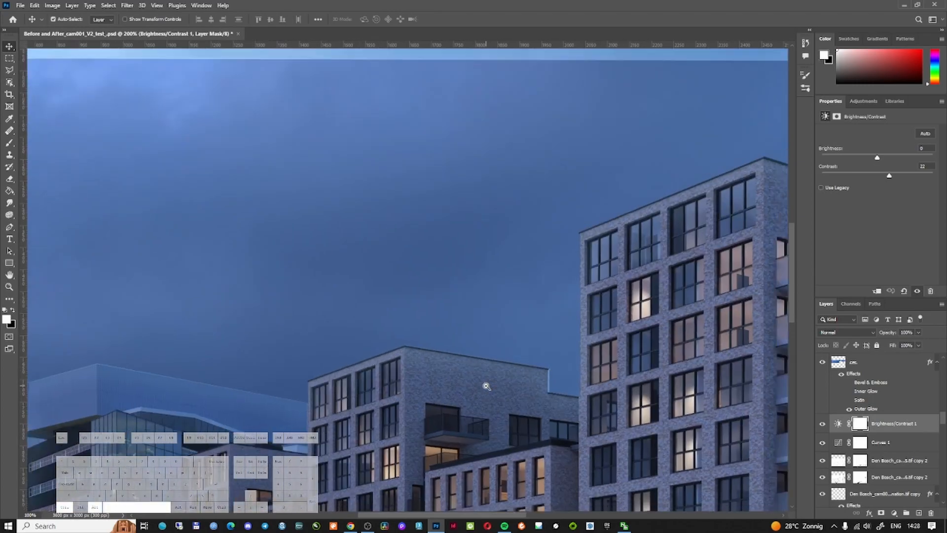
{"action": "left_click", "coordinate": [486, 385], "text": "ctrl+alt"}
{"action": "left_click", "coordinate": [486, 386], "text": "ctrl+alt"}
{"action": "left_click", "coordinate": [486, 385], "text": "ctrl+alt"}
{"action": "left_click", "coordinate": [427, 410], "text": "ctrl"}
{"action": "left_click", "coordinate": [427, 410], "text": "ctrl"}
{"action": "left_click", "coordinate": [290, 417], "text": "ctrl"}
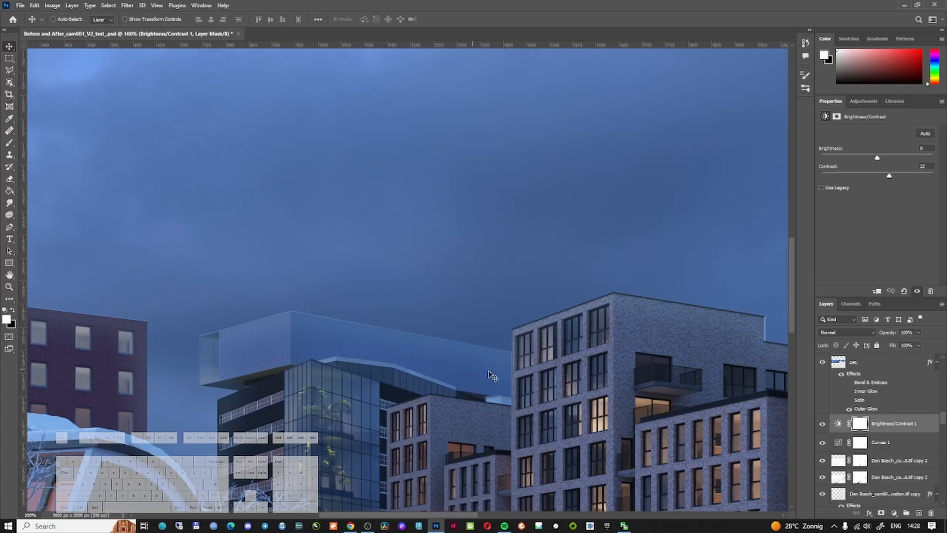
Step: Brighten the sky by turning on the Curves 2 adjustment clipped to the sky layer
{"action": "scroll", "coordinate": [871, 406], "scroll_direction": "up", "scroll_amount": 3}
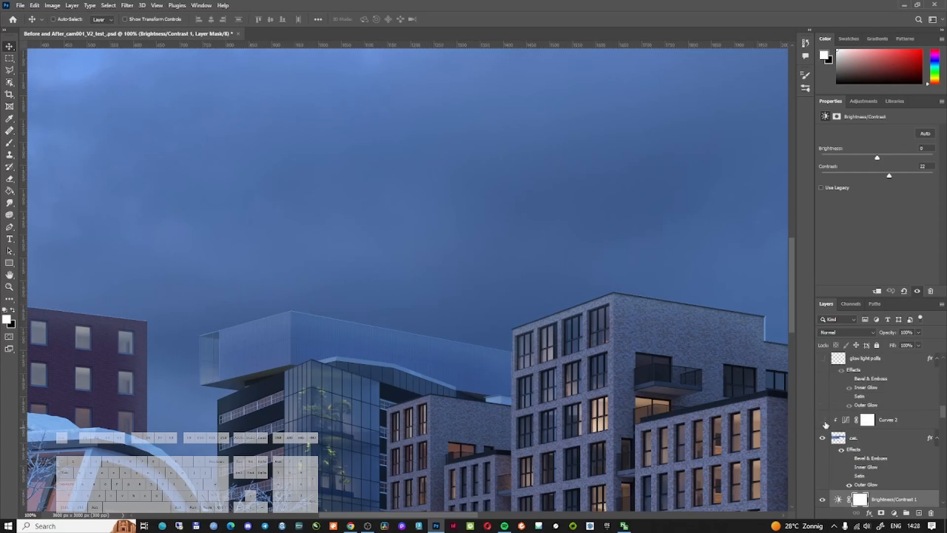
{"action": "left_click", "coordinate": [822, 420]}
{"action": "left_click", "coordinate": [433, 341], "text": "ctrl+alt"}
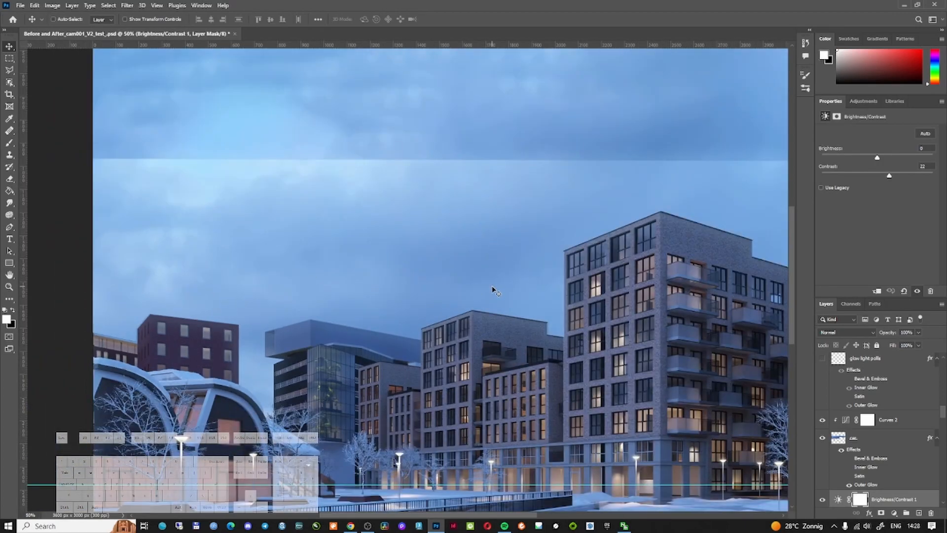
Step: Turn on the glow light polls layer and inspect the street lamp glow in front of the apartments up close
{"action": "scroll", "coordinate": [855, 398], "scroll_direction": "up", "scroll_amount": 2}
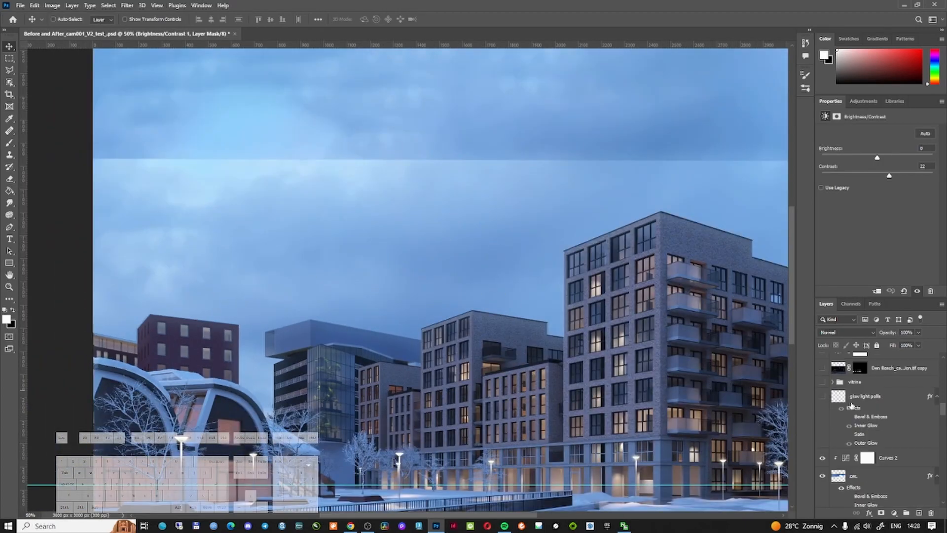
{"action": "left_click", "coordinate": [822, 396]}
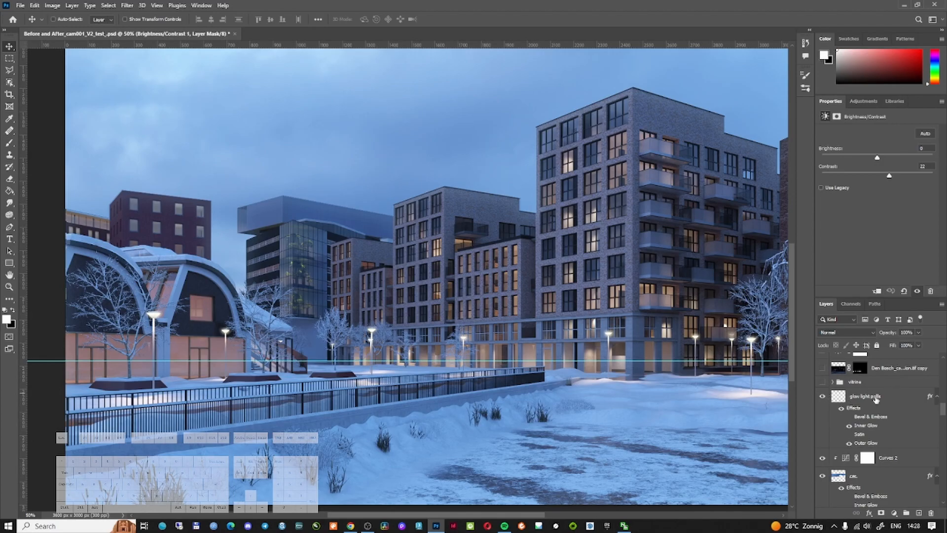
{"action": "left_click", "coordinate": [464, 341], "text": "ctrl"}
{"action": "left_click", "coordinate": [464, 341], "text": "ctrl"}
{"action": "left_click", "coordinate": [464, 341], "text": "ctrl"}
{"action": "left_click", "coordinate": [461, 342], "text": "ctrl"}
{"action": "left_click", "coordinate": [461, 342], "text": "ctrl"}
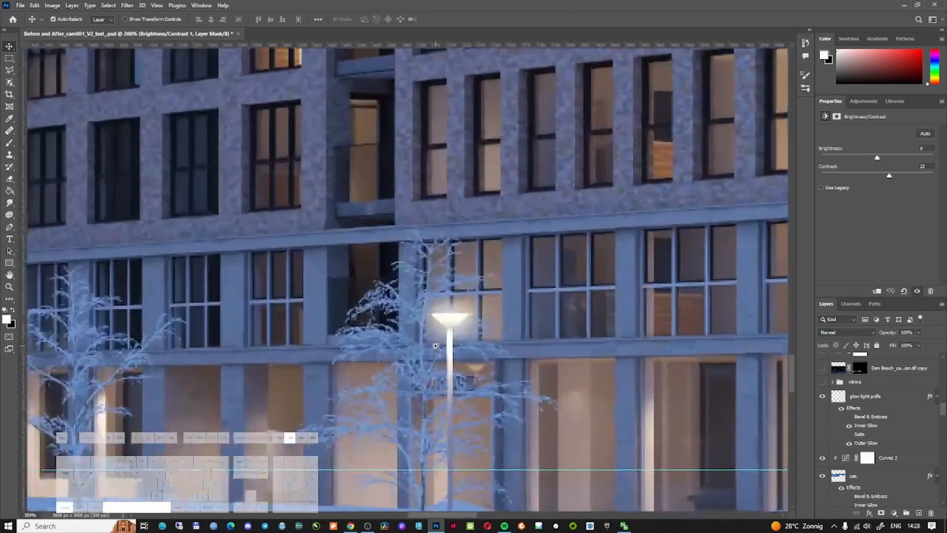
Step: Isolate the street lamp's head on the glow light polls layer with a rectangular selection, and clear the selection
{"action": "left_click", "coordinate": [462, 340], "text": "ctrl"}
{"action": "left_click", "coordinate": [461, 341], "text": "ctrl"}
{"action": "left_click", "coordinate": [473, 301], "text": "ctrl+alt"}
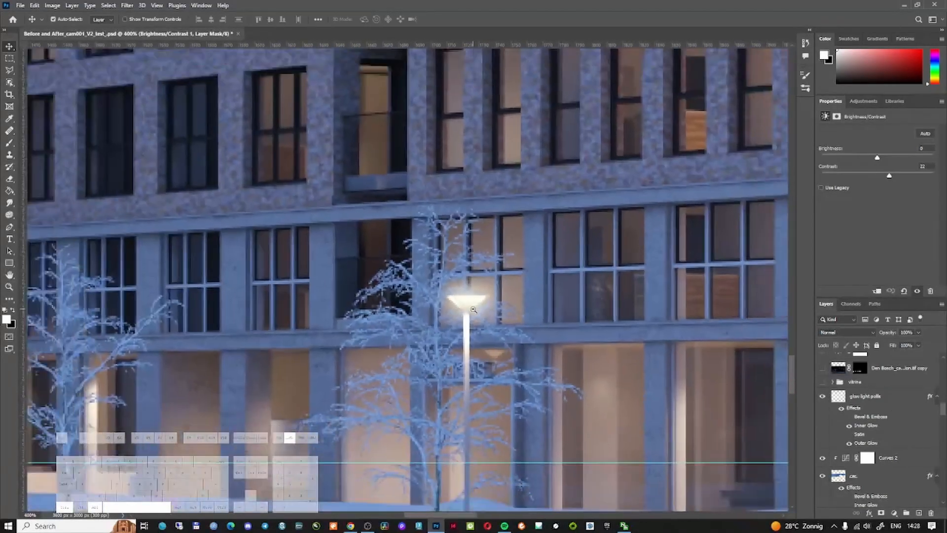
{"action": "left_click", "coordinate": [490, 309], "text": "ctrl"}
{"action": "left_click", "coordinate": [490, 309], "text": "ctrl"}
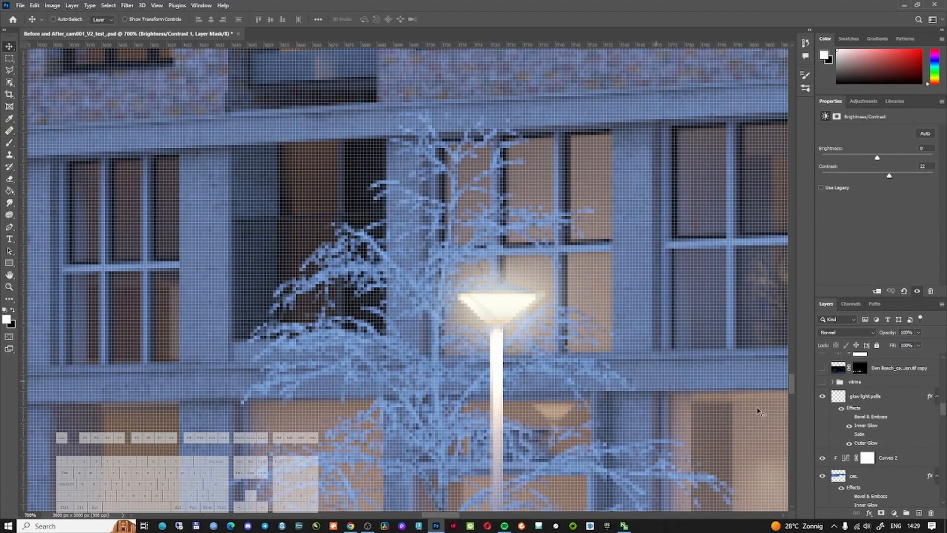
{"action": "left_click", "coordinate": [866, 397]}
{"action": "left_click", "coordinate": [9, 58]}
{"action": "left_click_drag", "start_coordinate": [406, 249], "coordinate": [642, 374]}
{"action": "left_click", "coordinate": [9, 47]}
{"action": "left_click_drag", "start_coordinate": [495, 310], "coordinate": [495, 309]}
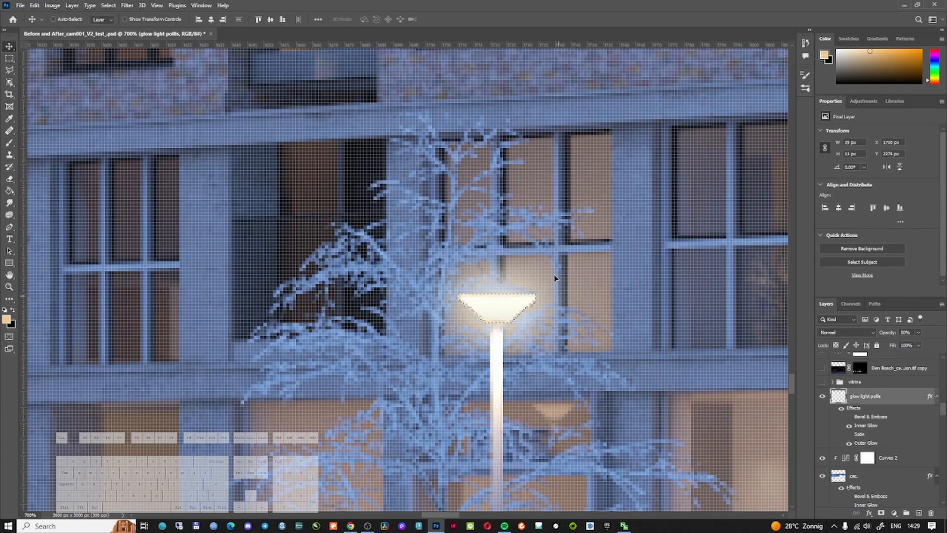
{"action": "key", "text": "ctrl+d"}
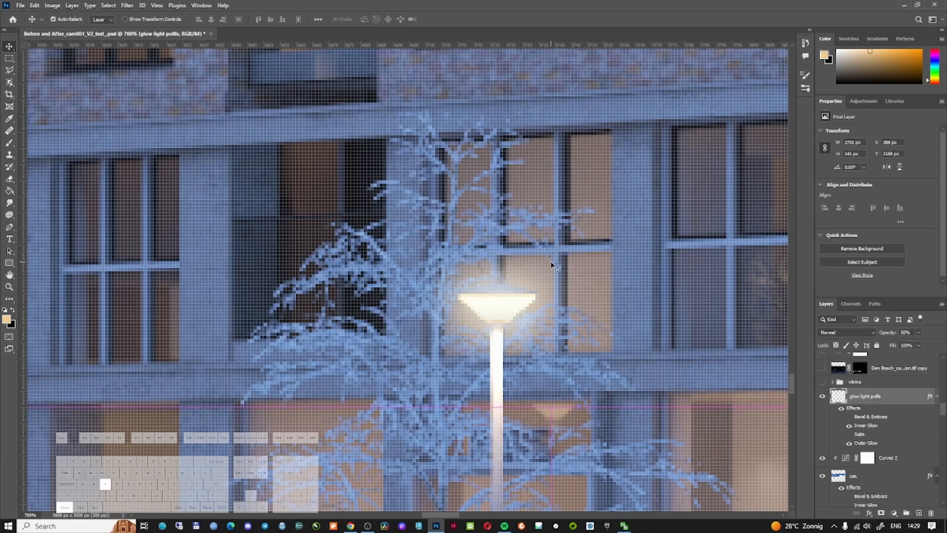
Step: Compare the street lamp with and without the Inner Glow and Outer Glow effects of the glow light polls layer
{"action": "left_click", "coordinate": [849, 427]}
{"action": "left_click", "coordinate": [849, 427]}
{"action": "left_click", "coordinate": [850, 443]}
{"action": "left_click", "coordinate": [849, 443]}
{"action": "left_click", "coordinate": [849, 443]}
{"action": "left_click", "coordinate": [849, 443]}
Step: Examine the glow of the other street lamps near the arched building and across the plaza
{"action": "left_click", "coordinate": [591, 371], "text": "ctrl+alt"}
{"action": "left_click_drag", "start_coordinate": [590, 370], "coordinate": [195, 335]}
{"action": "left_click", "coordinate": [99, 350], "text": "ctrl"}
{"action": "left_click", "coordinate": [100, 350], "text": "ctrl"}
{"action": "left_click", "coordinate": [99, 350], "text": "ctrl"}
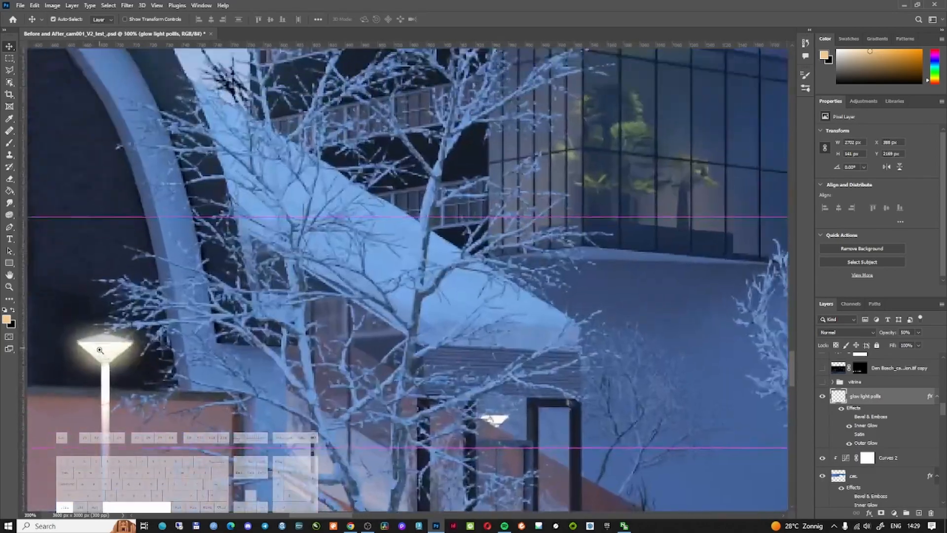
{"action": "left_click", "coordinate": [115, 362], "text": "ctrl+alt"}
{"action": "left_click", "coordinate": [115, 362], "text": "ctrl+alt"}
{"action": "left_click", "coordinate": [114, 362], "text": "ctrl+alt"}
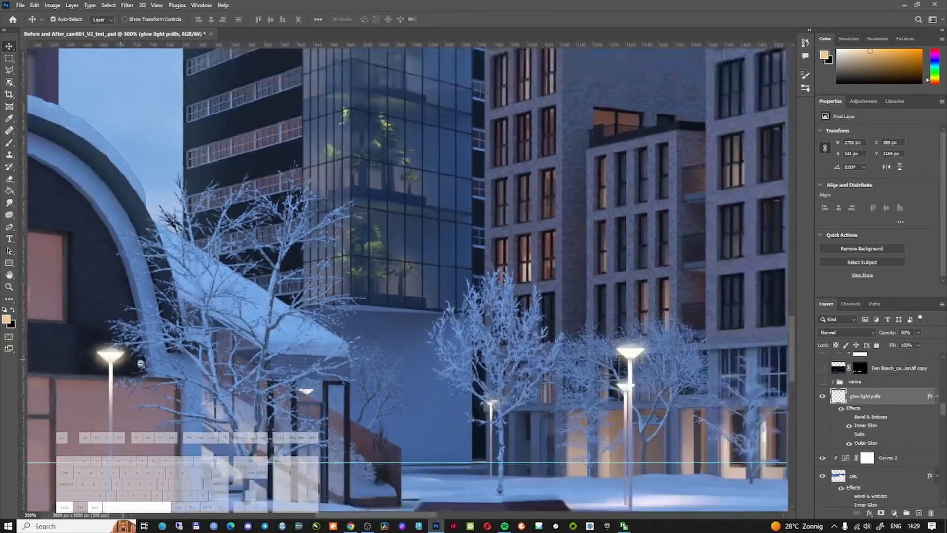
{"action": "left_click_drag", "start_coordinate": [625, 393], "coordinate": [848, 373]}
Step: Turn on the vitrina group so the ground-floor shopfronts get their interiors
{"action": "scroll", "coordinate": [834, 437], "scroll_direction": "up", "scroll_amount": 1}
{"action": "key", "text": "space"}
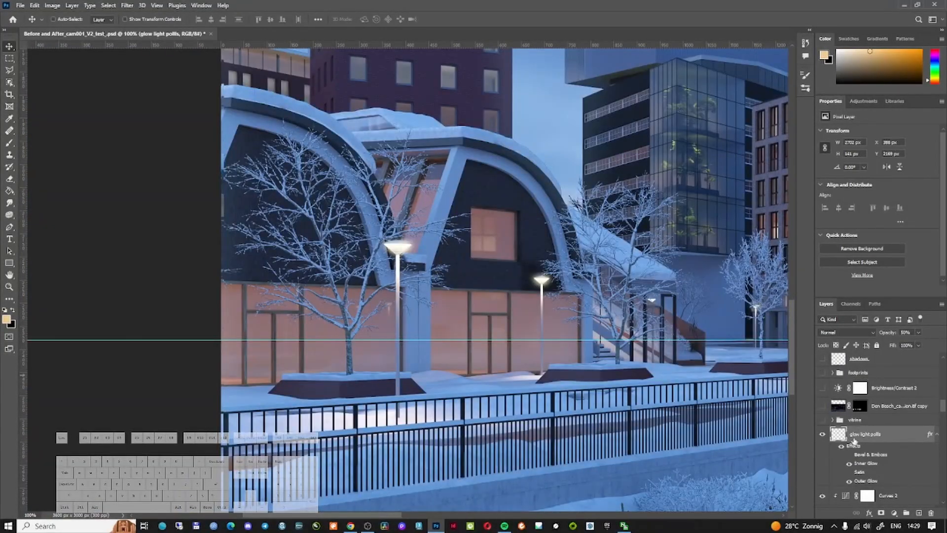
{"action": "left_click", "coordinate": [823, 420]}
{"action": "left_click", "coordinate": [822, 420]}
{"action": "left_click", "coordinate": [823, 420]}
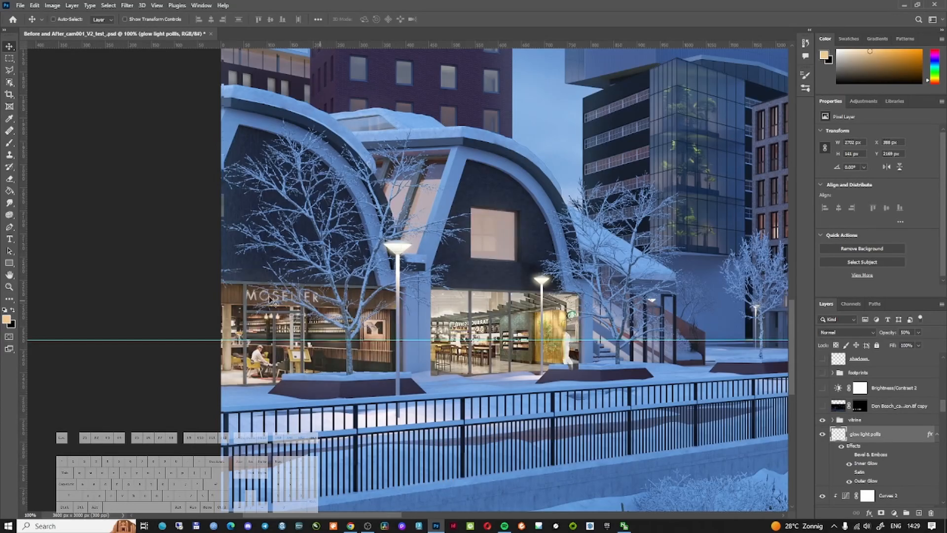
{"action": "left_click_drag", "start_coordinate": [711, 351], "coordinate": [365, 344]}
{"action": "mouse_move", "coordinate": [685, 336]}
{"action": "left_mouse_down"}
{"action": "mouse_move", "coordinate": [539, 333]}
{"action": "mouse_move", "coordinate": [685, 335]}
{"action": "left_mouse_up"}
Step: Expand the vitrina group and examine the coffee shop interior in the arched building up close
{"action": "left_click", "coordinate": [833, 420]}
{"action": "scroll", "coordinate": [878, 434], "scroll_direction": "down", "scroll_amount": 3}
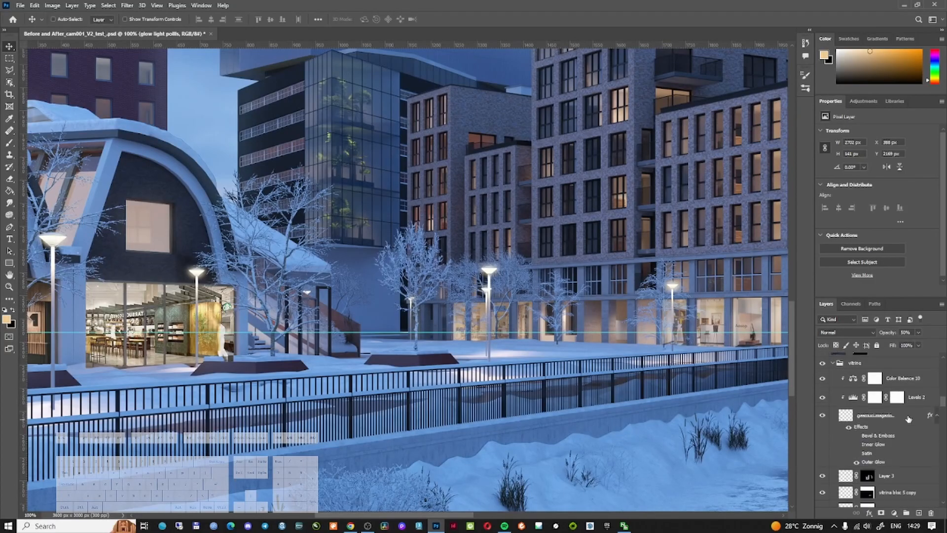
{"action": "left_click_drag", "start_coordinate": [375, 316], "coordinate": [647, 317]}
{"action": "left_click", "coordinate": [354, 278], "text": "ctrl"}
{"action": "left_click", "coordinate": [355, 279], "text": "ctrl"}
{"action": "left_click", "coordinate": [355, 278], "text": "ctrl"}
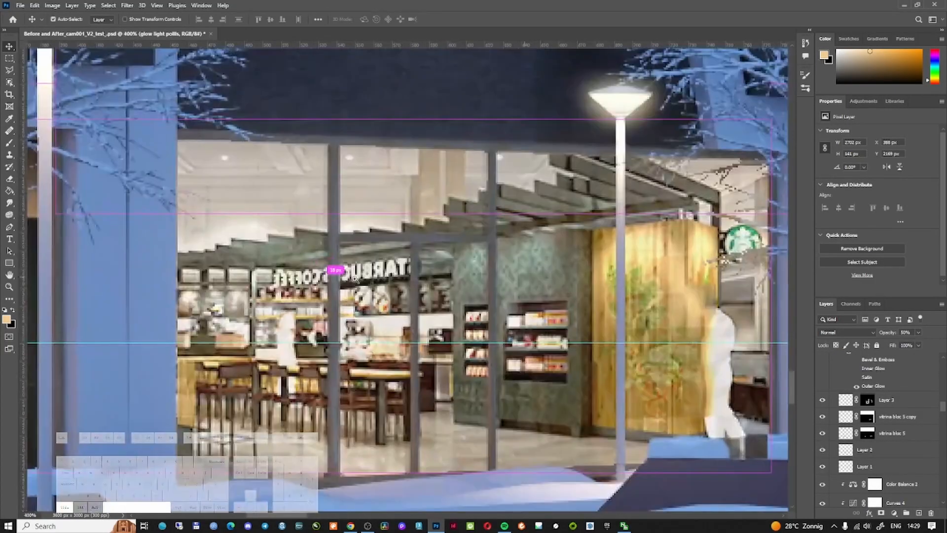
{"action": "left_click", "coordinate": [541, 386], "text": "ctrl+alt"}
{"action": "left_click", "coordinate": [540, 386], "text": "ctrl+alt"}
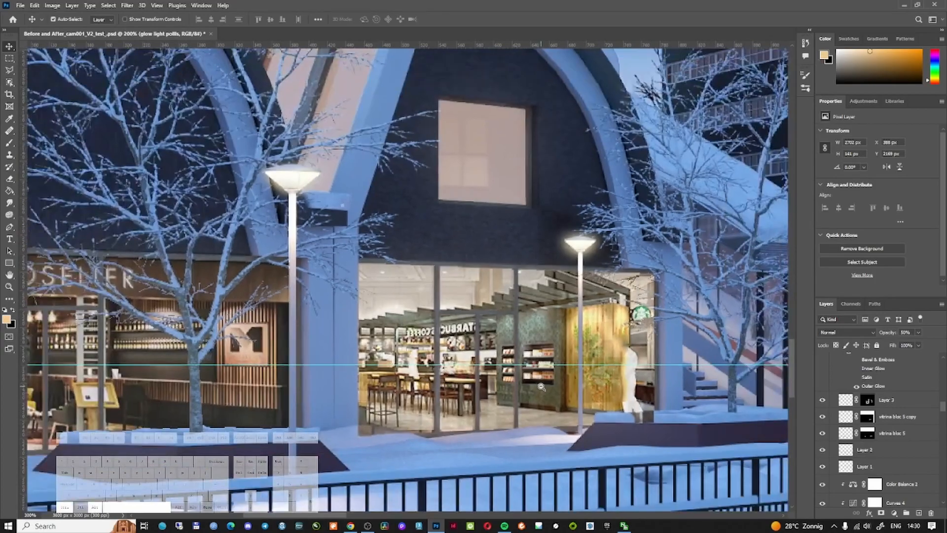
Step: Examine the wood-panelled restaurant interior beside the coffee shop, including its sign and seated guest
{"action": "left_click", "coordinate": [565, 350], "text": "ctrl+alt"}
{"action": "left_click", "coordinate": [565, 349], "text": "ctrl+alt"}
{"action": "left_click", "coordinate": [510, 356], "text": "ctrl"}
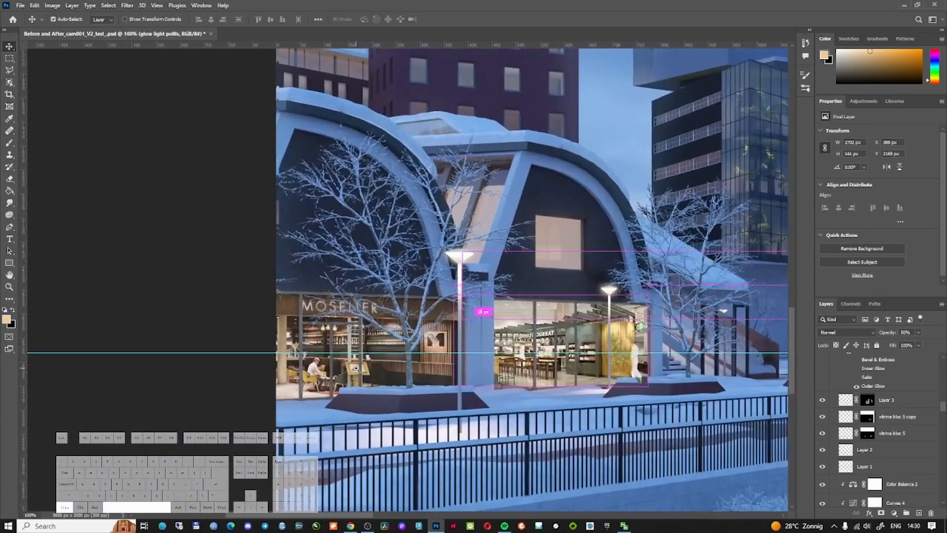
{"action": "left_click", "coordinate": [356, 368], "text": "ctrl"}
{"action": "left_click", "coordinate": [355, 369], "text": "ctrl"}
{"action": "left_click", "coordinate": [397, 319], "text": "ctrl+alt"}
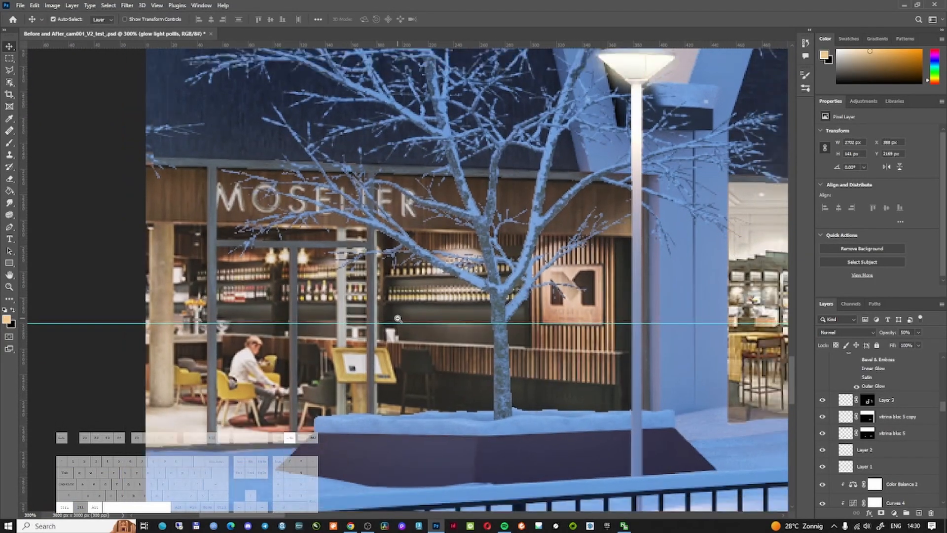
{"action": "left_click", "coordinate": [397, 319], "text": "ctrl+alt"}
Step: Review how the lit shop interiors of the arched building and apartment blocks fit into the whole image
{"action": "left_click_drag", "start_coordinate": [766, 324], "coordinate": [384, 353]}
{"action": "left_click", "coordinate": [384, 352], "text": "ctrl+alt"}
{"action": "left_click", "coordinate": [362, 327], "text": "ctrl+alt"}
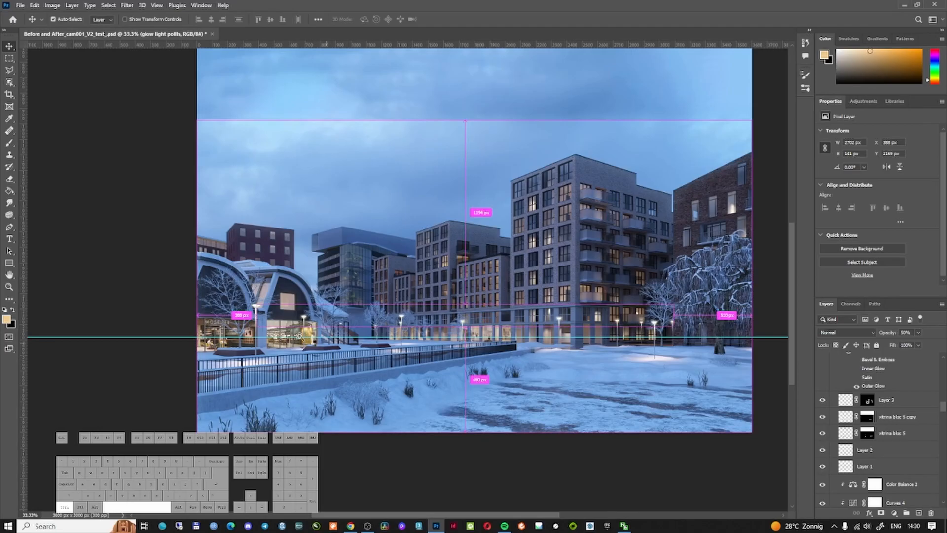
{"action": "left_click", "coordinate": [276, 335], "text": "ctrl"}
{"action": "left_click_drag", "start_coordinate": [276, 335], "coordinate": [465, 321]}
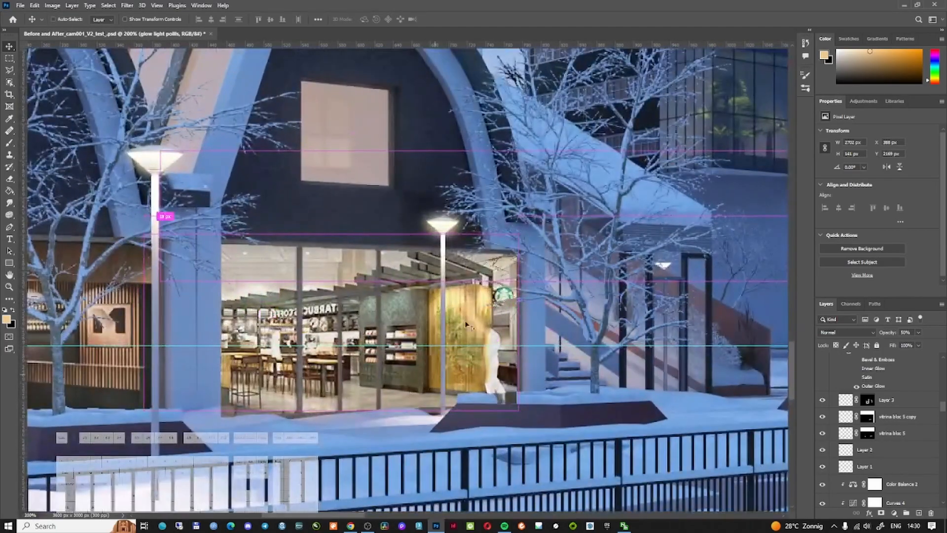
{"action": "scroll", "coordinate": [504, 384], "scroll_direction": "left", "scroll_amount": 6}
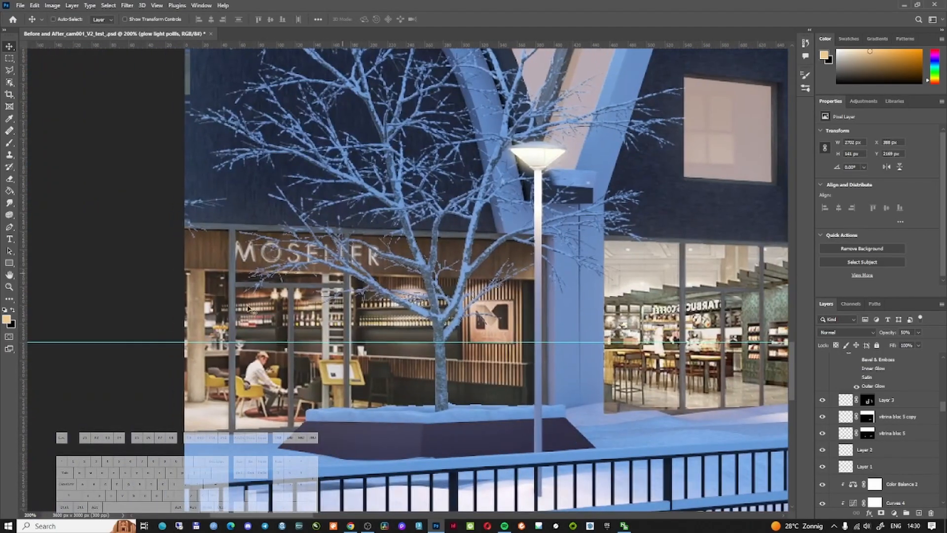
{"action": "left_click", "coordinate": [377, 345], "text": "ctrl+alt"}
{"action": "left_click", "coordinate": [377, 345], "text": "ctrl+alt"}
{"action": "left_click_drag", "start_coordinate": [568, 325], "coordinate": [324, 339]}
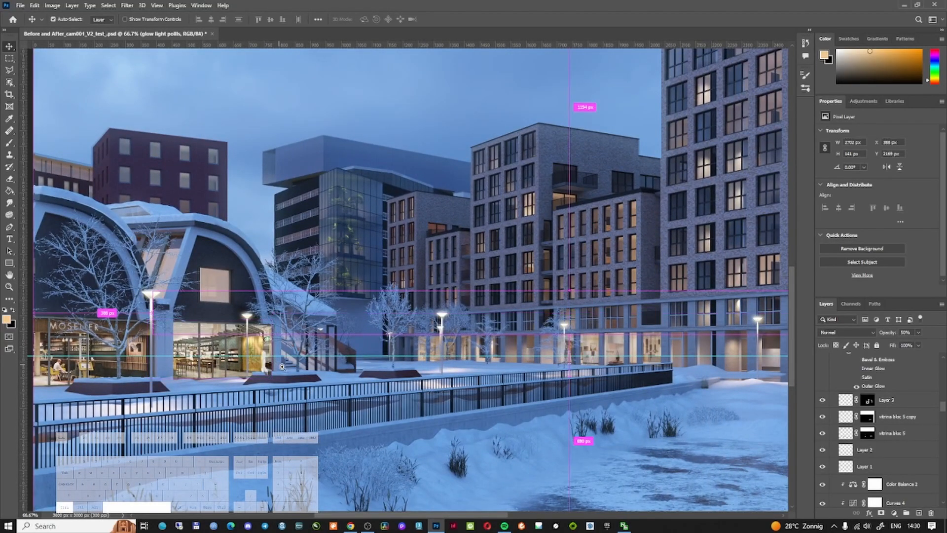
{"action": "left_click", "coordinate": [547, 322], "text": "ctrl+alt"}
{"action": "left_click", "coordinate": [546, 321], "text": "ctrl+alt"}
{"action": "left_click_drag", "start_coordinate": [661, 301], "coordinate": [532, 329]}
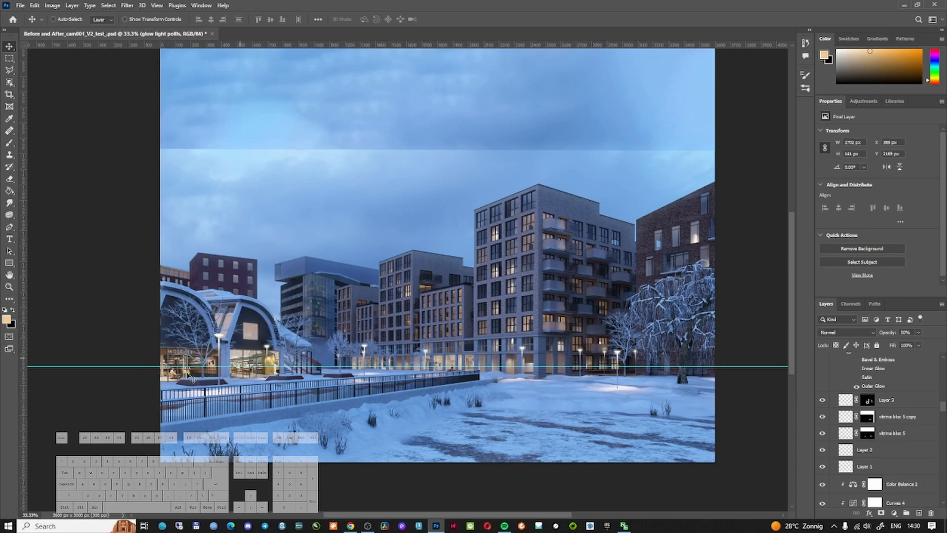
Step: Compare the apartment block's Aesop shopfront up close with and without Layer 3
{"action": "scroll", "coordinate": [896, 481], "scroll_direction": "up", "scroll_amount": 2}
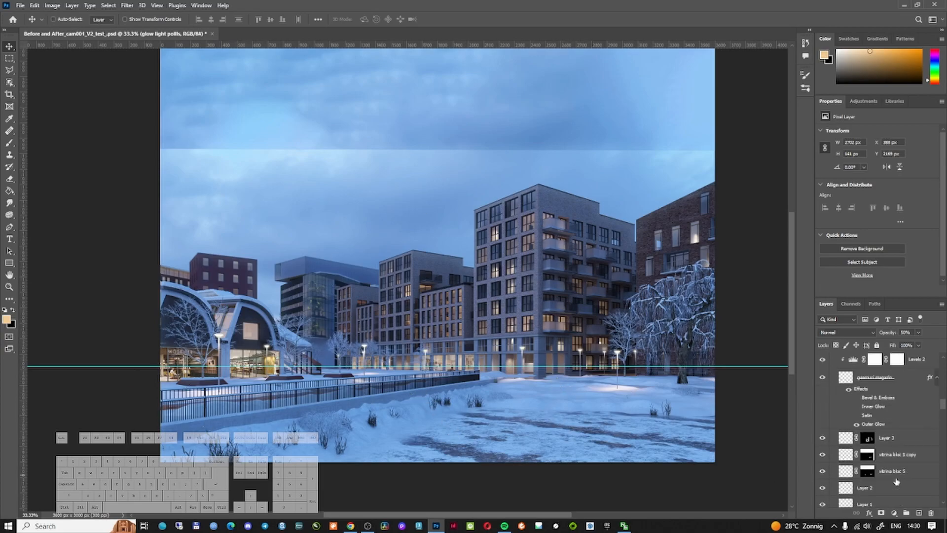
{"action": "left_click", "coordinate": [822, 438]}
{"action": "left_click", "coordinate": [822, 438]}
{"action": "scroll", "coordinate": [467, 378], "scroll_direction": "up", "scroll_amount": 8}
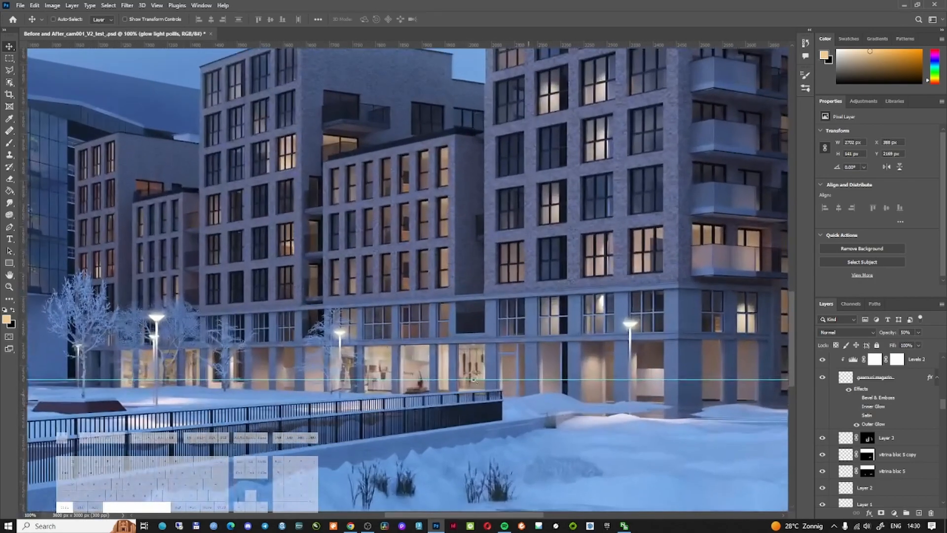
{"action": "scroll", "coordinate": [466, 377], "scroll_direction": "down", "scroll_amount": 2}
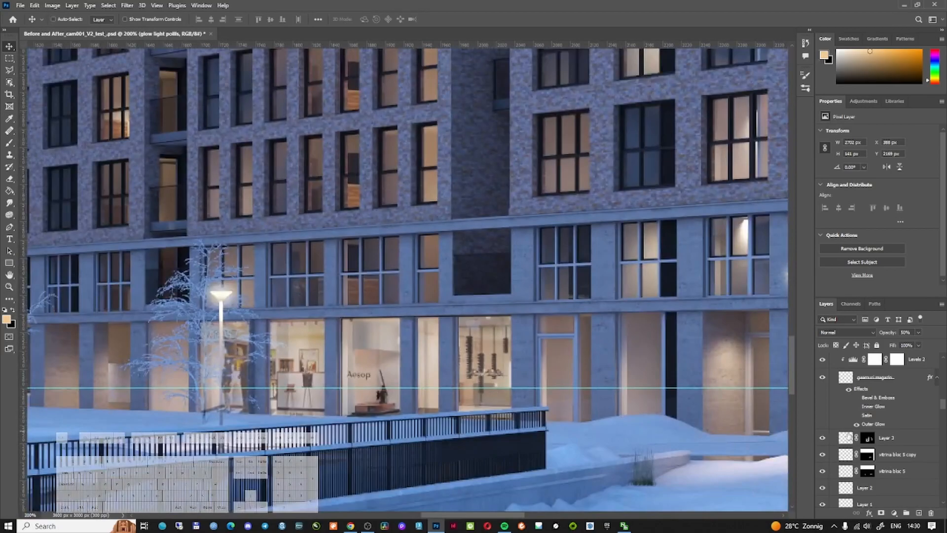
{"action": "left_click", "coordinate": [822, 438]}
{"action": "left_click", "coordinate": [823, 437]}
Step: Toggle the vitrina bloc 5 copy layer and compare the shopfronts behind the double street lamp
{"action": "scroll", "coordinate": [406, 402], "scroll_direction": "down", "scroll_amount": 5}
{"action": "scroll", "coordinate": [406, 402], "scroll_direction": "up", "scroll_amount": 8}
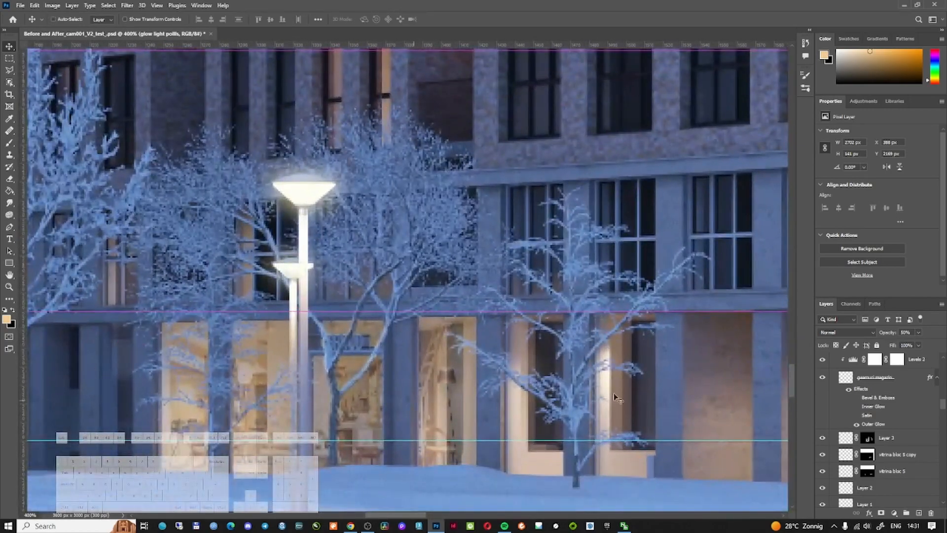
{"action": "left_click", "coordinate": [823, 456]}
{"action": "left_click", "coordinate": [823, 457]}
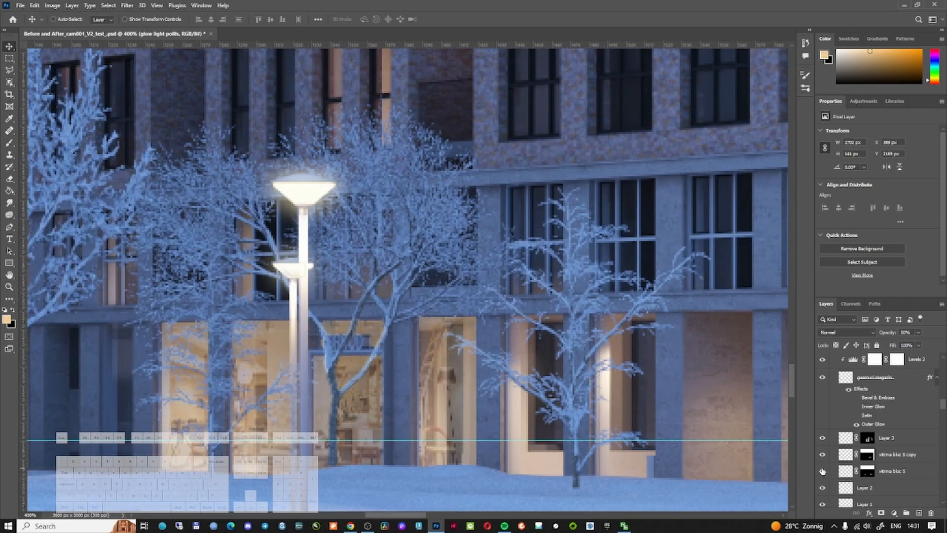
Step: Try full opacity on the vitrina bloc 5 layer and settle on 43%
{"action": "left_click", "coordinate": [898, 472]}
{"action": "left_click", "coordinate": [918, 332]}
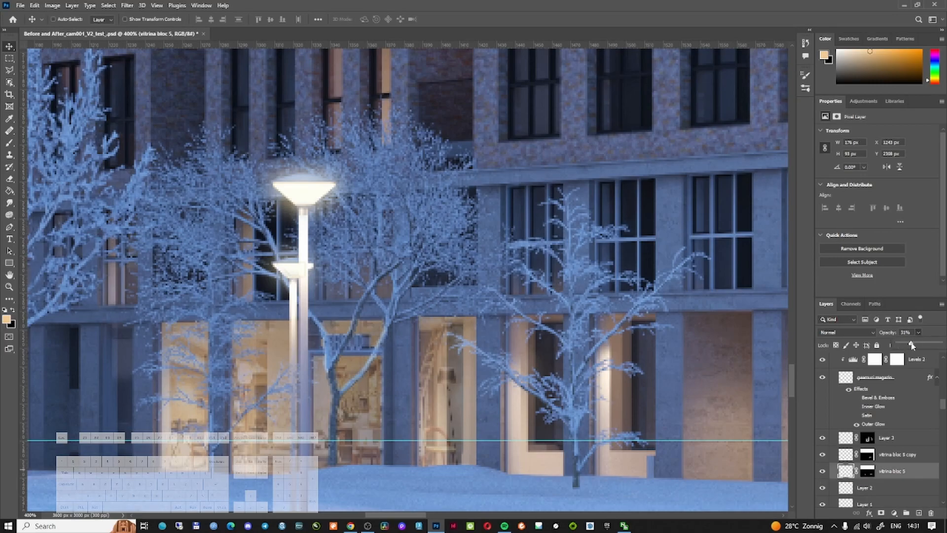
{"action": "left_click_drag", "start_coordinate": [896, 344], "coordinate": [939, 343]}
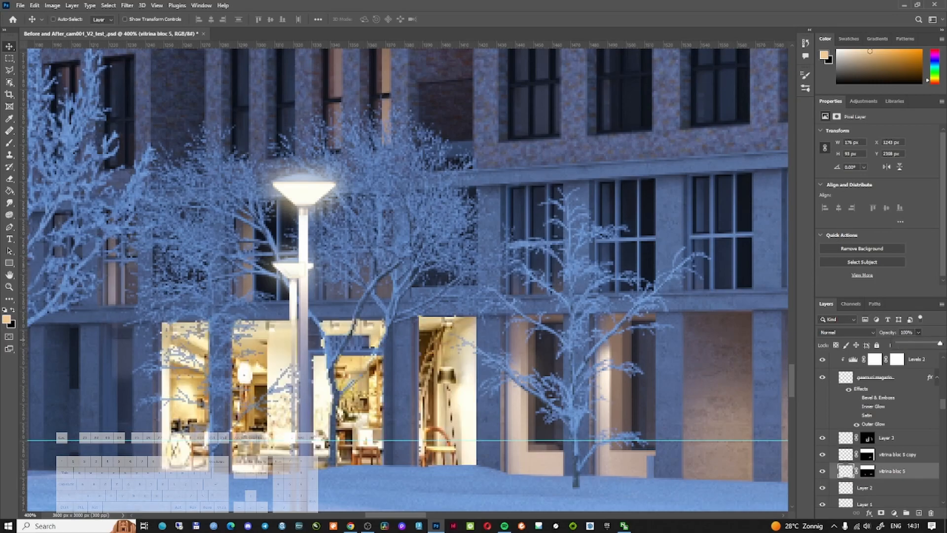
{"action": "left_click_drag", "start_coordinate": [897, 344], "coordinate": [917, 343]}
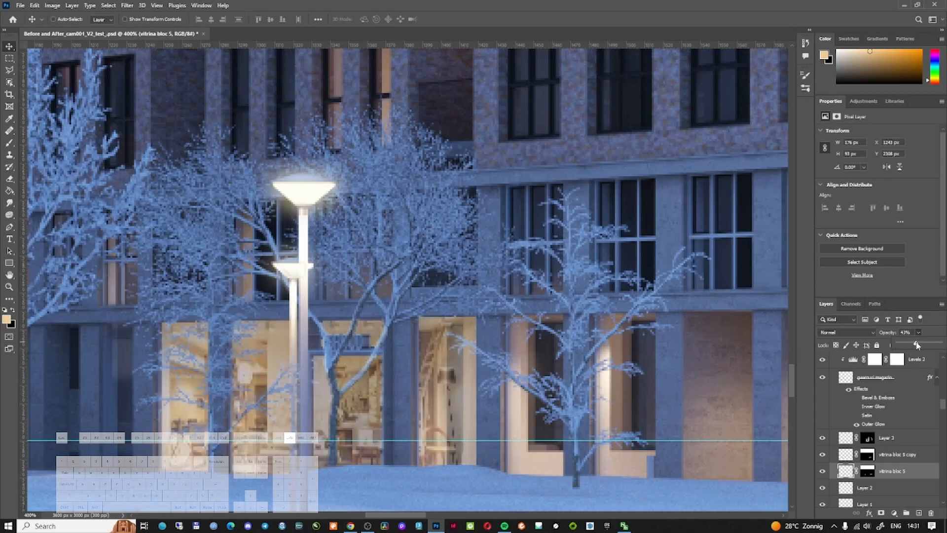
{"action": "left_click", "coordinate": [473, 375], "text": "ctrl+alt"}
{"action": "left_click", "coordinate": [473, 374], "text": "ctrl+alt"}
{"action": "left_click", "coordinate": [472, 375], "text": "ctrl+alt"}
{"action": "left_click", "coordinate": [473, 374], "text": "ctrl+alt"}
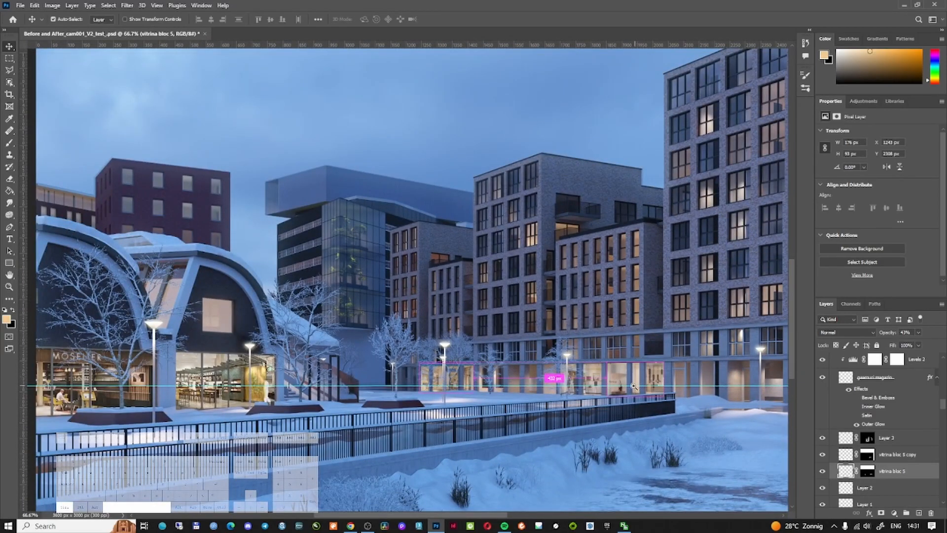
Step: Compare the Aesop shopfront with and without Layer 3 and adjust that layer's opacity
{"action": "left_click", "coordinate": [434, 376], "text": "ctrl"}
{"action": "left_click", "coordinate": [435, 376], "text": "ctrl"}
{"action": "left_click", "coordinate": [883, 438]}
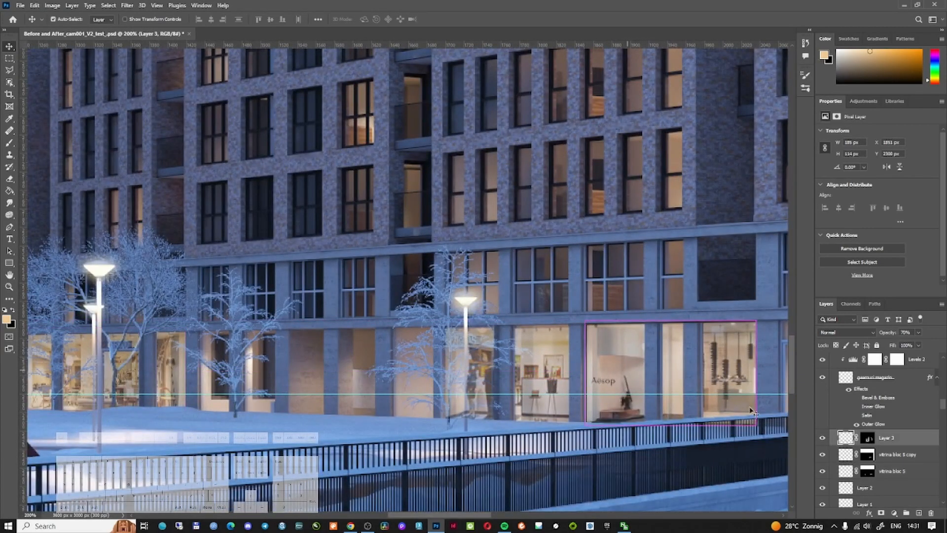
{"action": "left_click", "coordinate": [823, 439]}
{"action": "left_click", "coordinate": [824, 439]}
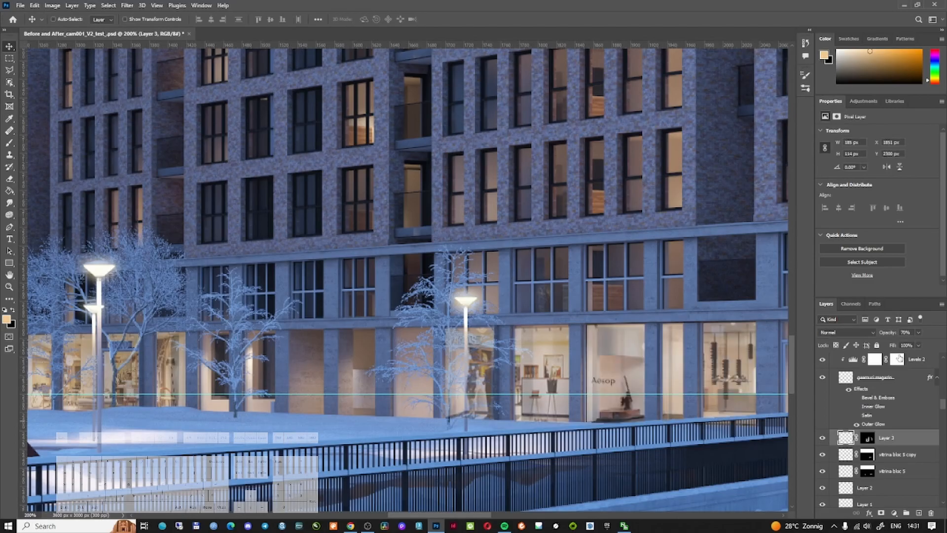
{"action": "left_click", "coordinate": [919, 332]}
{"action": "mouse_move", "coordinate": [922, 343]}
{"action": "left_mouse_down"}
{"action": "mouse_move", "coordinate": [932, 343]}
{"action": "mouse_move", "coordinate": [918, 347]}
{"action": "left_mouse_up"}
{"action": "left_click_drag", "start_coordinate": [889, 344], "coordinate": [919, 347]}
Step: Compare the shop window beside the Aesop shopfront with and without Layer 1, and examine it up close
{"action": "left_click", "coordinate": [864, 503]}
{"action": "left_click", "coordinate": [821, 500]}
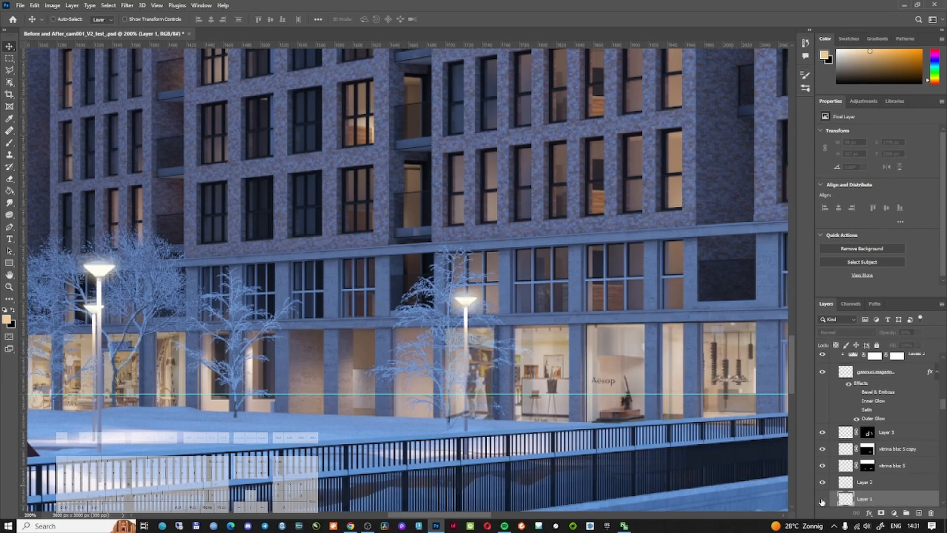
{"action": "left_click", "coordinate": [822, 500]}
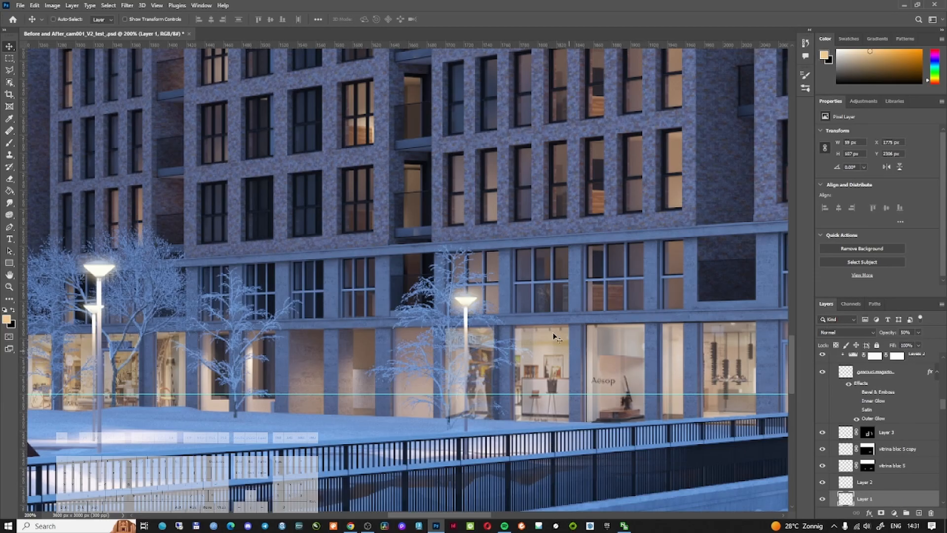
{"action": "key", "text": "ctrl+space"}
{"action": "left_click", "coordinate": [559, 384]}
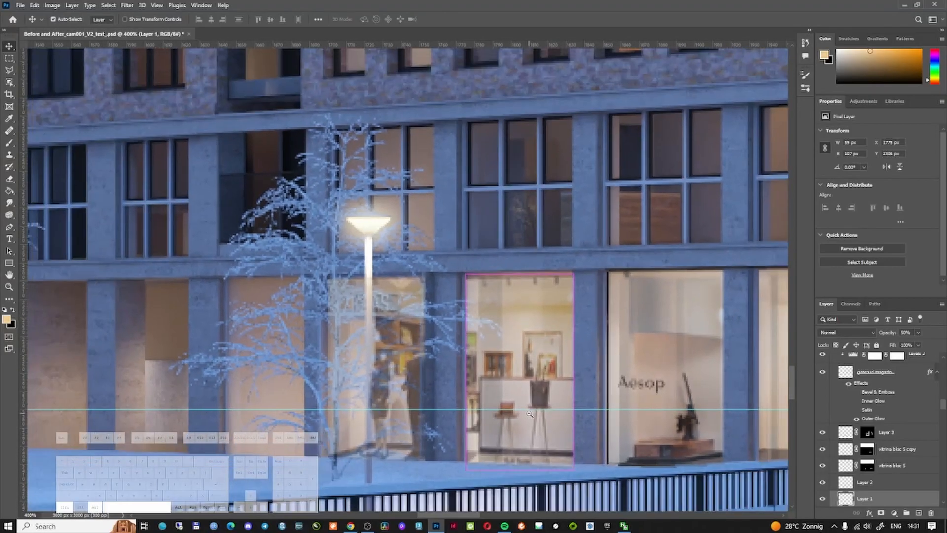
Step: Collapse the vitrina group and rename it shops
{"action": "key", "text": "ctrl+0"}
{"action": "key", "text": "ctrl+alt+space"}
{"action": "left_click", "coordinate": [639, 398]}
{"action": "scroll", "coordinate": [859, 425], "scroll_direction": "up", "scroll_amount": 5}
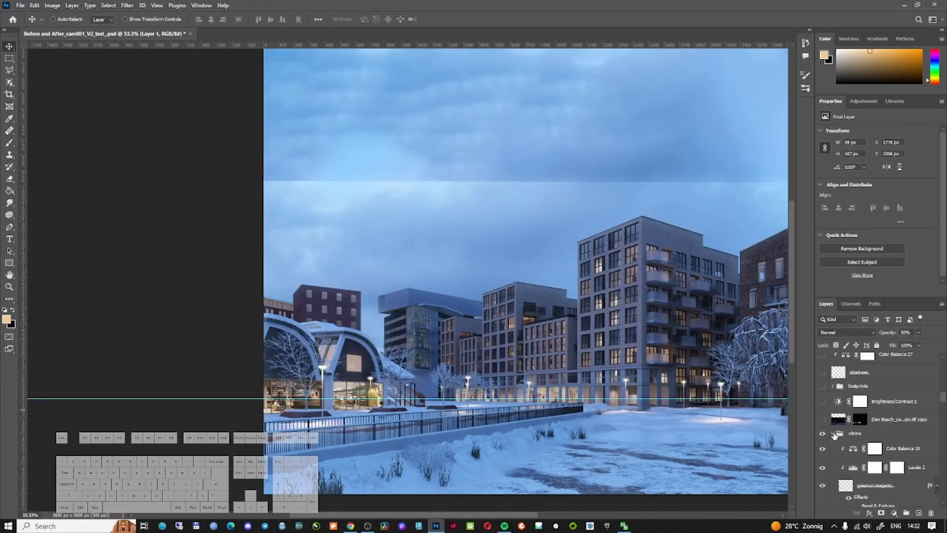
{"action": "left_click", "coordinate": [833, 435]}
{"action": "double_click", "coordinate": [856, 433]}
{"action": "type", "text": "shops"}
{"action": "key", "text": "Return"}
Step: Turn on the masked Den Bosch copy layer above the shops group and inspect the arched building up close
{"action": "left_click", "coordinate": [823, 421]}
{"action": "left_click", "coordinate": [822, 421]}
{"action": "left_click", "coordinate": [823, 421]}
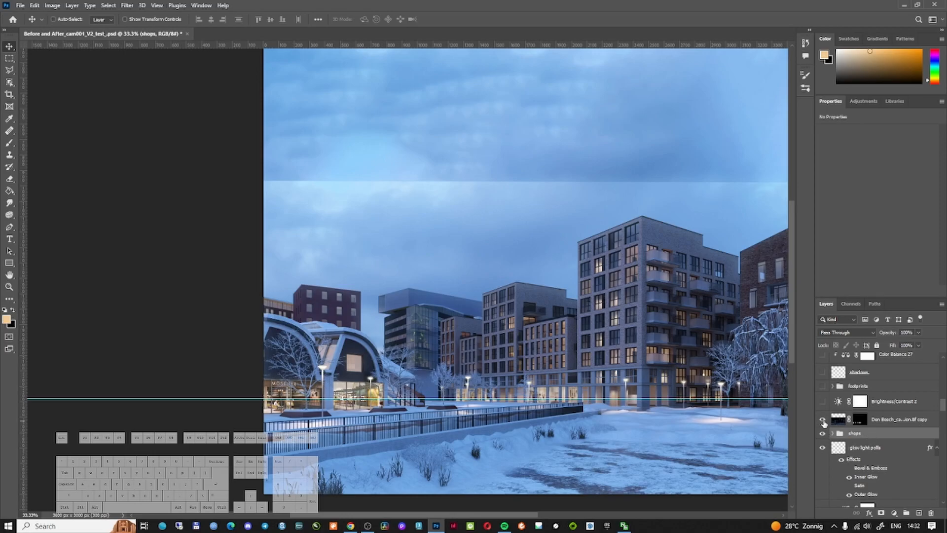
{"action": "left_click", "coordinate": [344, 400], "text": "ctrl"}
{"action": "left_click", "coordinate": [343, 400], "text": "ctrl"}
{"action": "left_click", "coordinate": [344, 399], "text": "ctrl"}
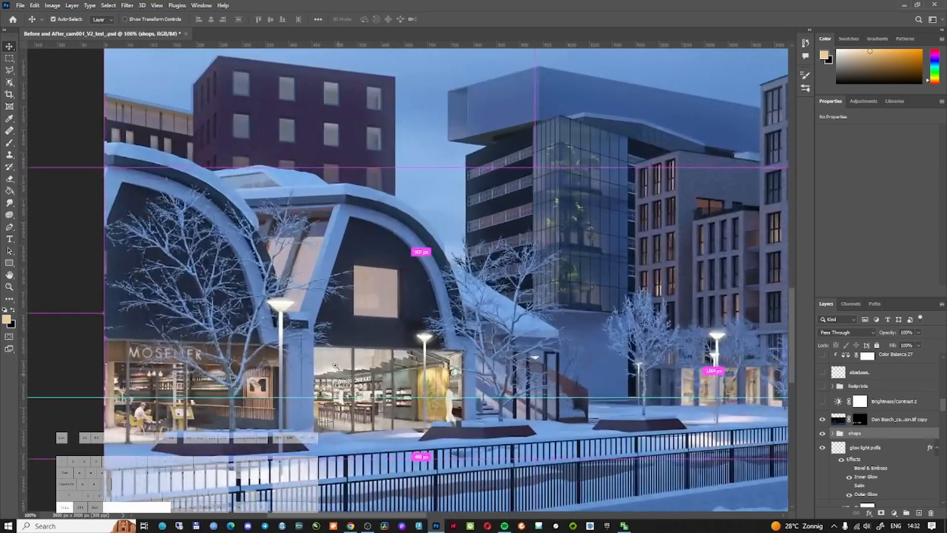
Step: Compare the buildings with and without the masked Den Bosch copy layer, and examine the neighbouring facades
{"action": "left_click", "coordinate": [823, 420]}
{"action": "left_click", "coordinate": [823, 420]}
{"action": "left_click", "coordinate": [823, 421]}
{"action": "left_click", "coordinate": [823, 420]}
{"action": "left_click", "coordinate": [823, 421]}
{"action": "left_click_drag", "start_coordinate": [647, 394], "coordinate": [461, 390]}
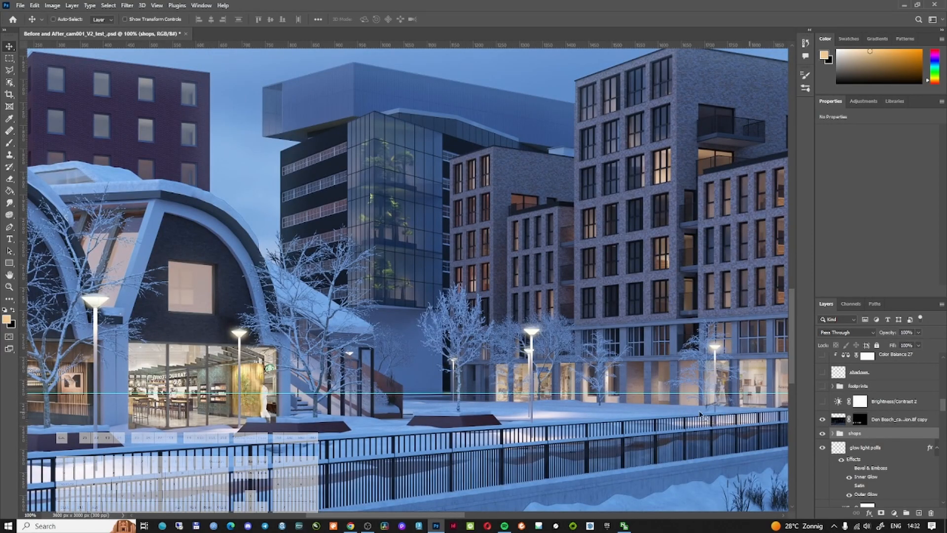
Step: Turn on the Brightness/Contrast 2 adjustment and examine its effect across the whole render and the facades
{"action": "key", "text": "ctrl+minus"}
{"action": "key", "text": "ctrl+minus"}
{"action": "key", "text": "ctrl+minus"}
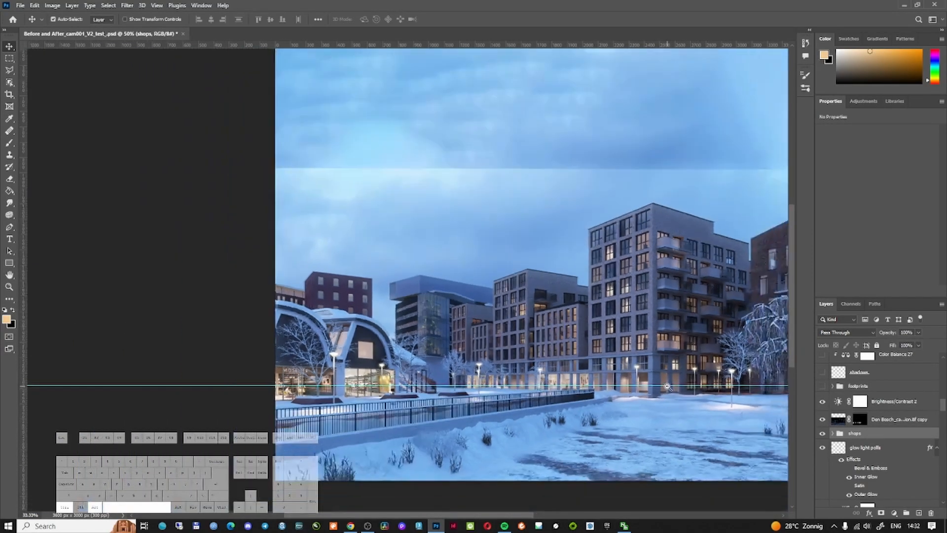
{"action": "left_click", "coordinate": [668, 387], "text": "ctrl+alt"}
{"action": "left_click_drag", "start_coordinate": [666, 387], "coordinate": [563, 385]}
{"action": "left_click", "coordinate": [535, 386], "text": "ctrl"}
{"action": "left_click", "coordinate": [535, 386], "text": "ctrl"}
{"action": "left_click", "coordinate": [534, 385], "text": "ctrl"}
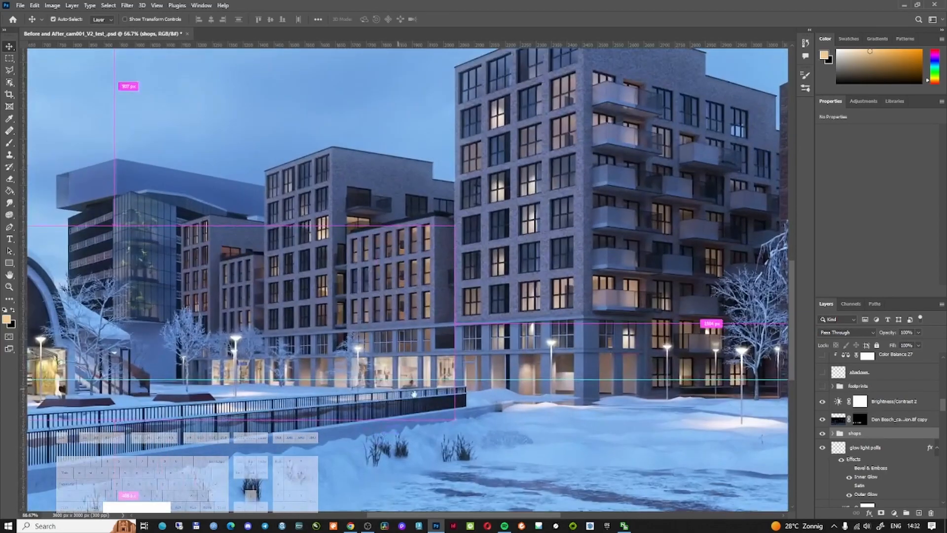
{"action": "left_click_drag", "start_coordinate": [285, 375], "coordinate": [608, 360]}
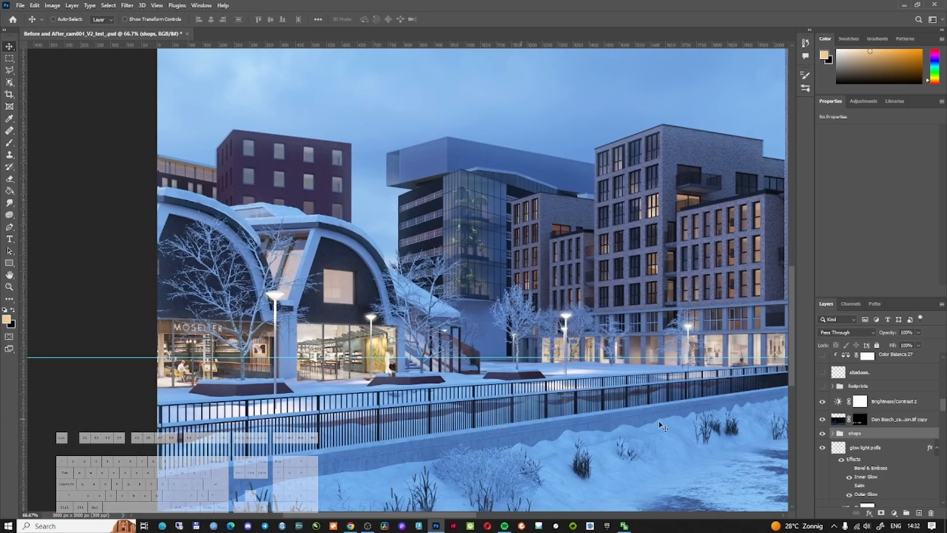
Step: Turn on and expand the footprints group, and examine the footprints in the snowy bank up close
{"action": "left_click", "coordinate": [823, 386]}
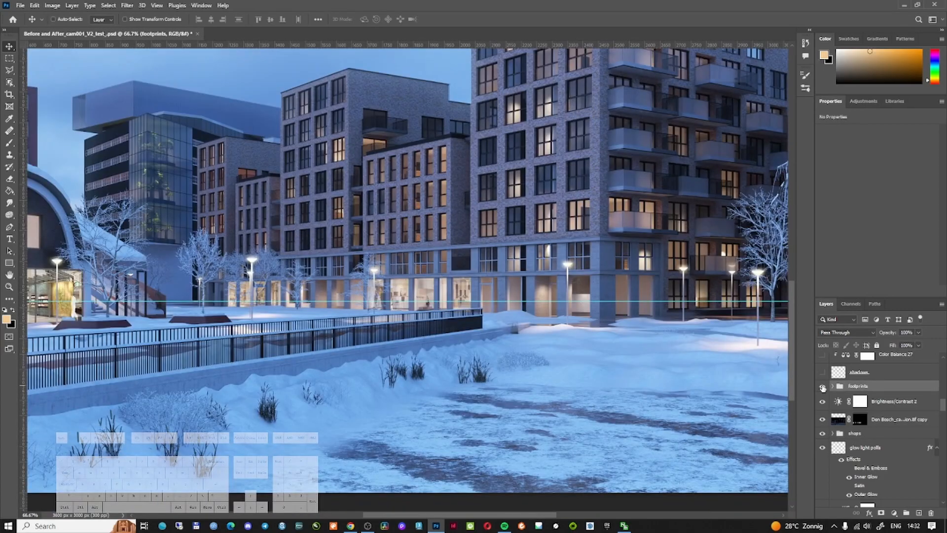
{"action": "left_click_drag", "start_coordinate": [715, 380], "coordinate": [517, 383]}
{"action": "left_click", "coordinate": [833, 386]}
{"action": "scroll", "coordinate": [859, 359], "scroll_direction": "up", "scroll_amount": 2}
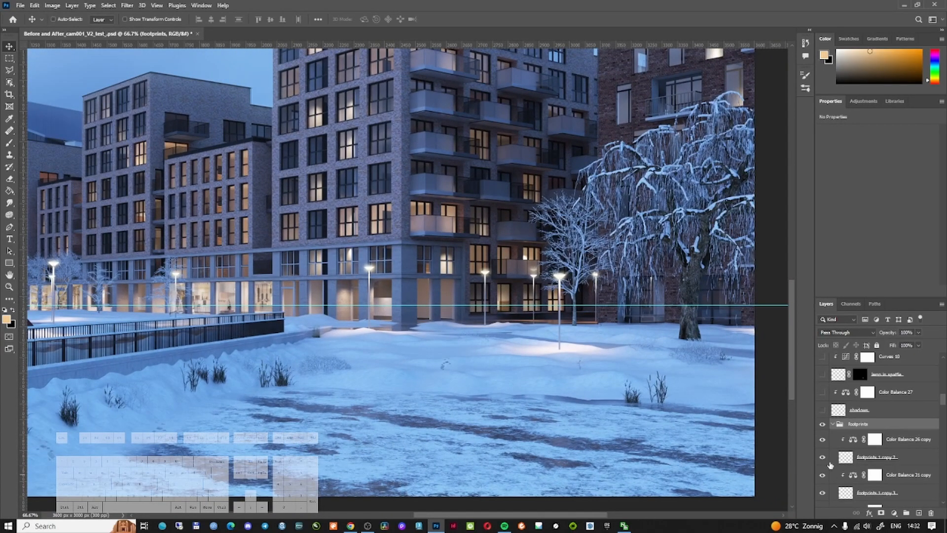
{"action": "scroll", "coordinate": [868, 409], "scroll_direction": "up", "scroll_amount": 4}
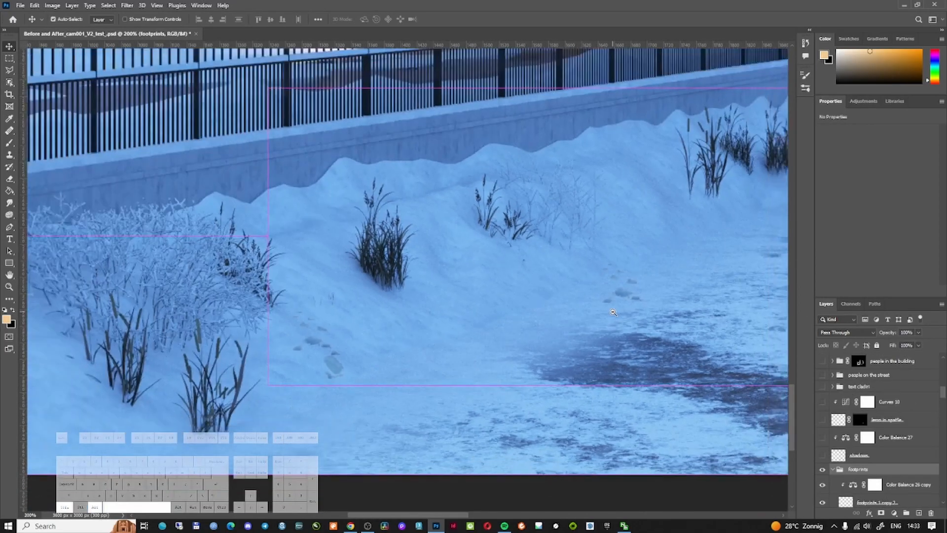
{"action": "left_click", "coordinate": [612, 312], "text": "alt"}
{"action": "left_click", "coordinate": [612, 312], "text": "alt"}
{"action": "left_click", "coordinate": [612, 311], "text": "alt"}
{"action": "left_click_drag", "start_coordinate": [693, 302], "coordinate": [567, 326]}
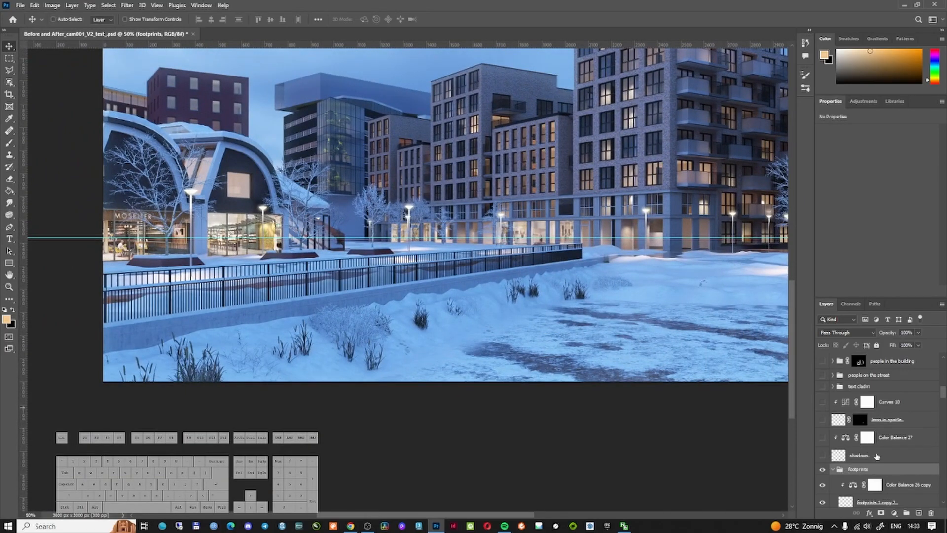
Step: Preview the people on the street group and move the shadows layer above it
{"action": "left_click", "coordinate": [823, 375]}
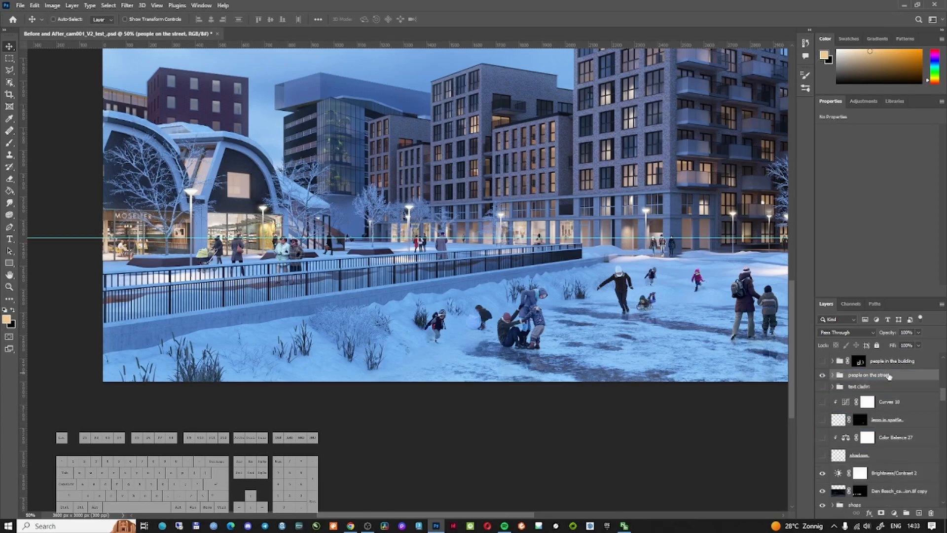
{"action": "left_click_drag", "start_coordinate": [920, 462], "coordinate": [914, 372]}
{"action": "left_click", "coordinate": [832, 376]}
{"action": "left_click_drag", "start_coordinate": [822, 387], "coordinate": [822, 376]}
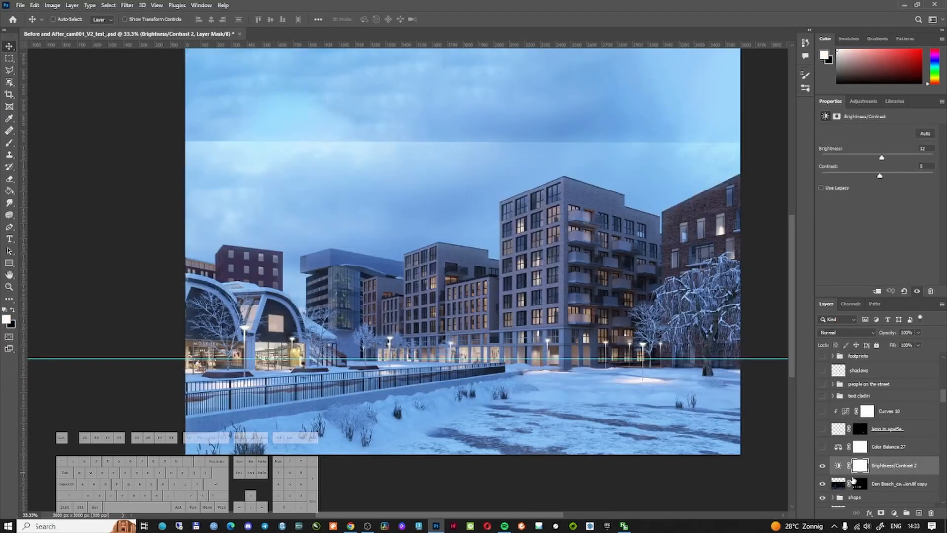
Step: Compare the render with and without Brightness/Contrast 2, and turn on the Color Balance 27 adjustment above it
{"action": "left_click", "coordinate": [823, 466]}
{"action": "left_click", "coordinate": [823, 466]}
{"action": "left_click", "coordinate": [823, 448]}
{"action": "left_click", "coordinate": [882, 448]}
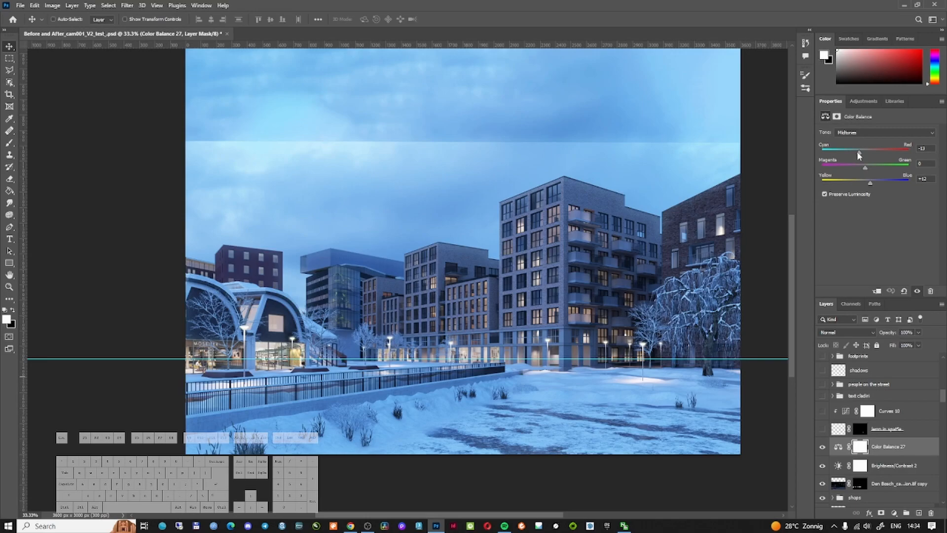
Step: Set the shadows' yellow-blue balance of Color Balance 27 to +1 and display its highlights settings
{"action": "left_click", "coordinate": [916, 133]}
{"action": "left_click", "coordinate": [917, 142]}
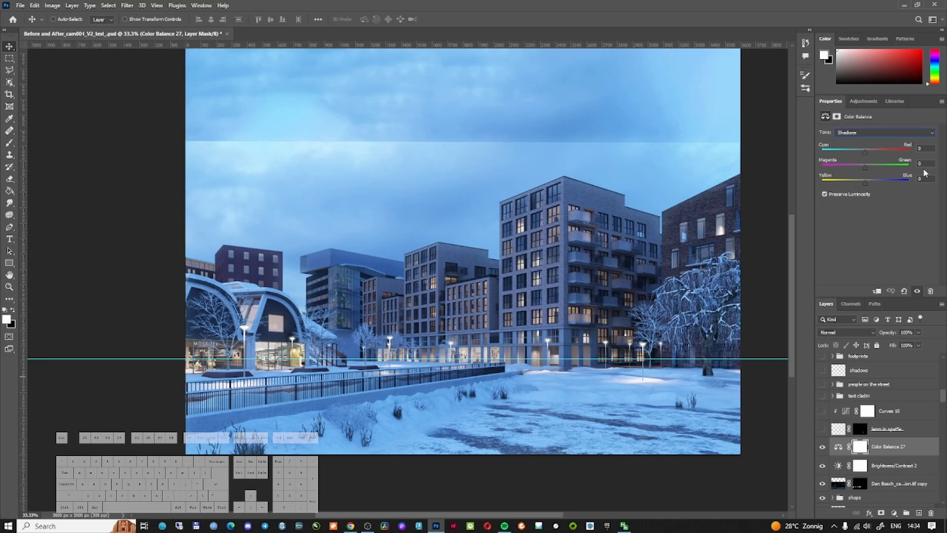
{"action": "left_click_drag", "start_coordinate": [870, 185], "coordinate": [867, 188]}
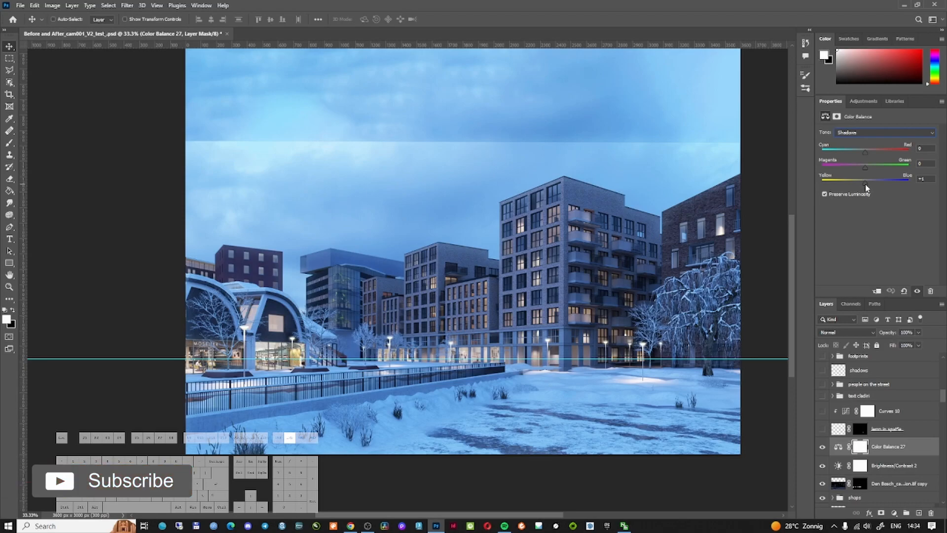
{"action": "left_click", "coordinate": [917, 133]}
{"action": "left_click", "coordinate": [917, 159]}
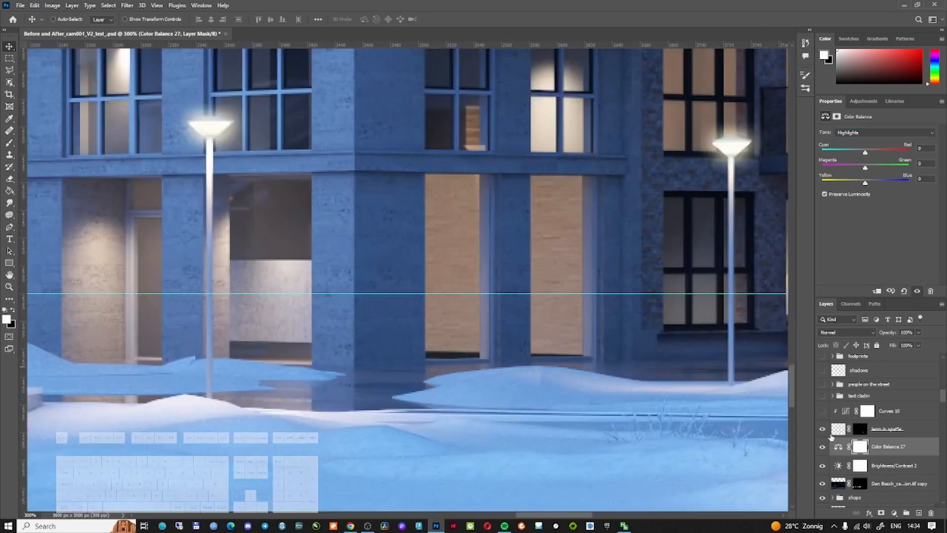
Step: Compare the ground-floor walls with and without the masked wood texture layer, and rename that layer wood
{"action": "left_click", "coordinate": [822, 429]}
{"action": "left_click", "coordinate": [822, 429]}
{"action": "scroll", "coordinate": [670, 288], "scroll_direction": "down", "scroll_amount": 5}
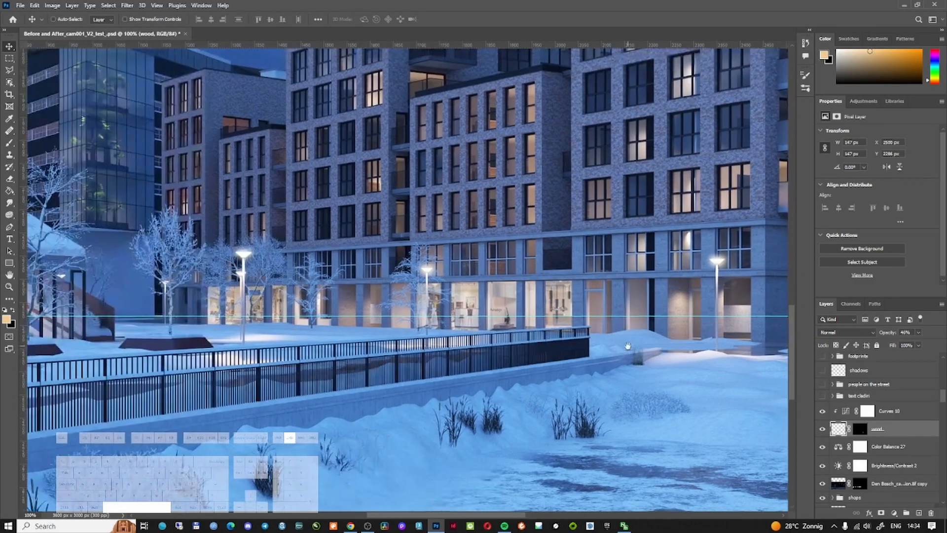
{"action": "left_click_drag", "start_coordinate": [606, 340], "coordinate": [567, 335]}
{"action": "left_click", "coordinate": [568, 335], "text": "ctrl+alt"}
{"action": "left_click", "coordinate": [569, 334], "text": "ctrl+alt"}
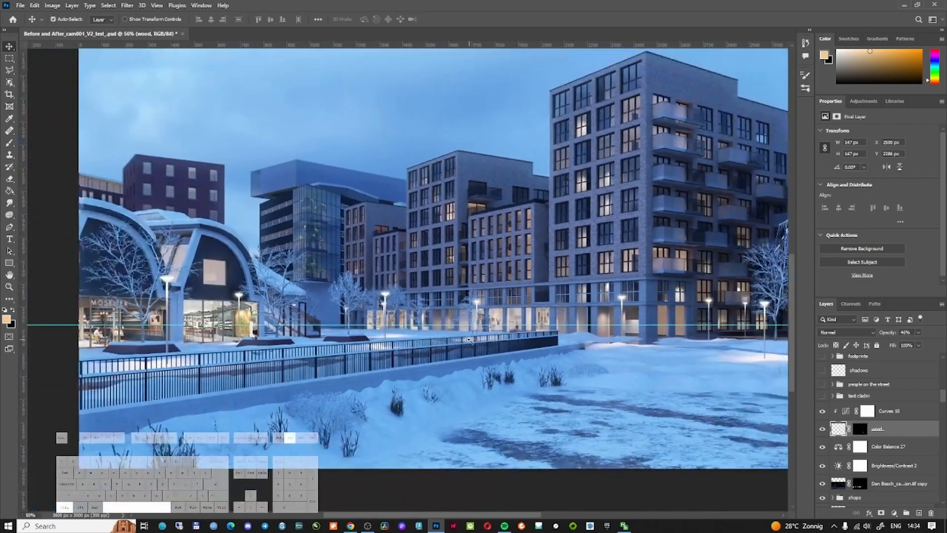
{"action": "left_click", "coordinate": [471, 333], "text": "ctrl"}
{"action": "left_click_drag", "start_coordinate": [447, 319], "coordinate": [500, 315]}
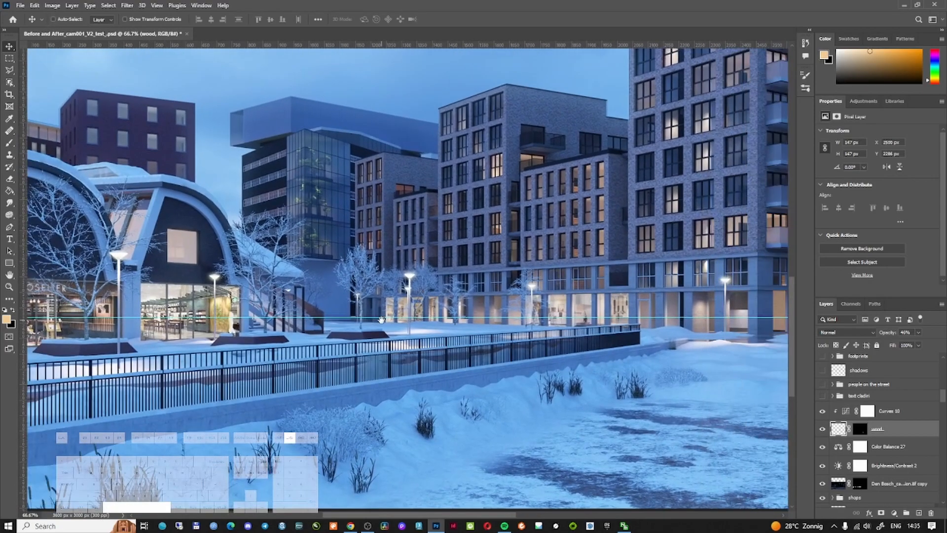
Step: Turn on the building lettering group above Curves 10 and rename it text buldings
{"action": "left_click", "coordinate": [822, 396]}
{"action": "left_click", "coordinate": [914, 395]}
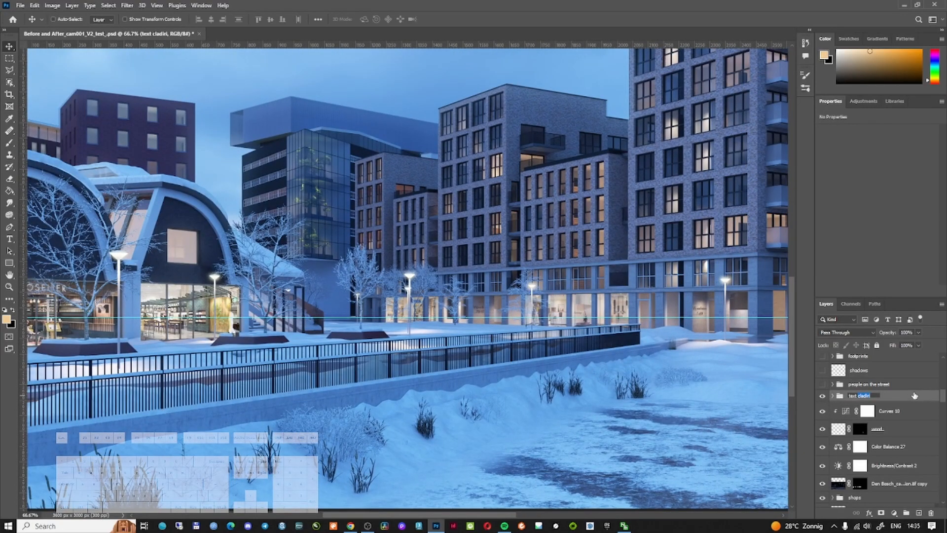
{"action": "type", "text": "text buildings"}
{"action": "key", "text": "Return"}
Step: Compare the ground-floor facade lettering with and without the text group, and examine the signs along the buildings
{"action": "scroll", "coordinate": [493, 313], "scroll_direction": "up", "scroll_amount": 4}
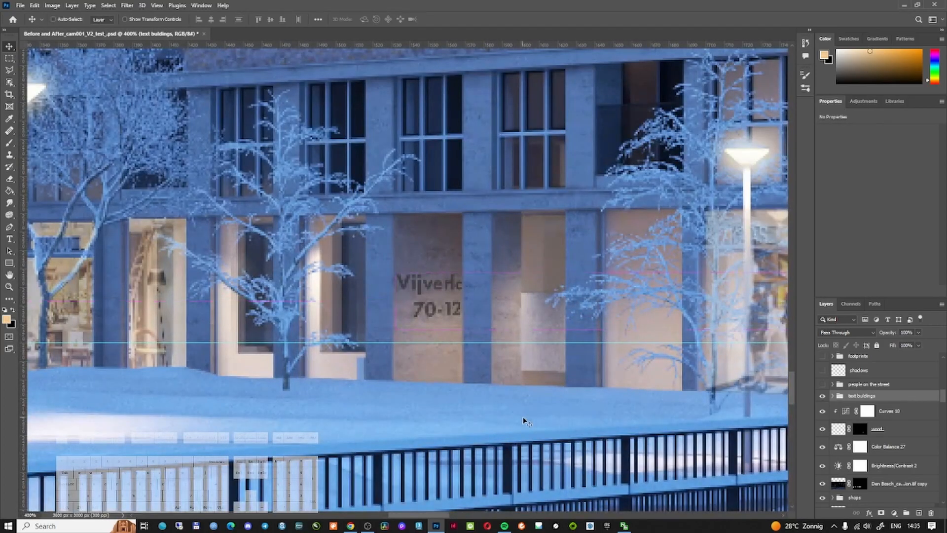
{"action": "left_click", "coordinate": [823, 396]}
{"action": "left_click", "coordinate": [822, 396]}
{"action": "scroll", "coordinate": [516, 311], "scroll_direction": "down", "scroll_amount": 3}
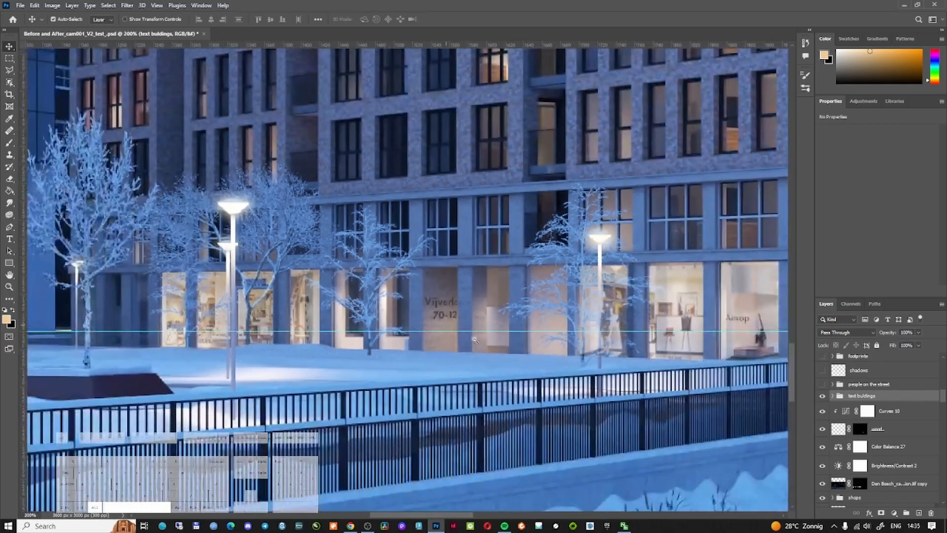
{"action": "scroll", "coordinate": [555, 328], "scroll_direction": "down", "scroll_amount": 3}
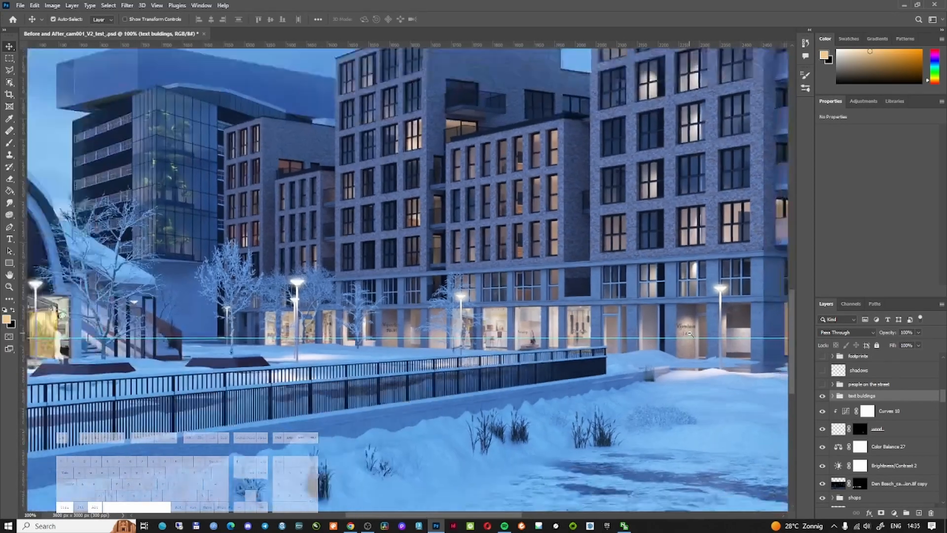
{"action": "left_click", "coordinate": [689, 334], "text": "ctrl+alt"}
{"action": "left_click", "coordinate": [693, 339], "text": "ctrl"}
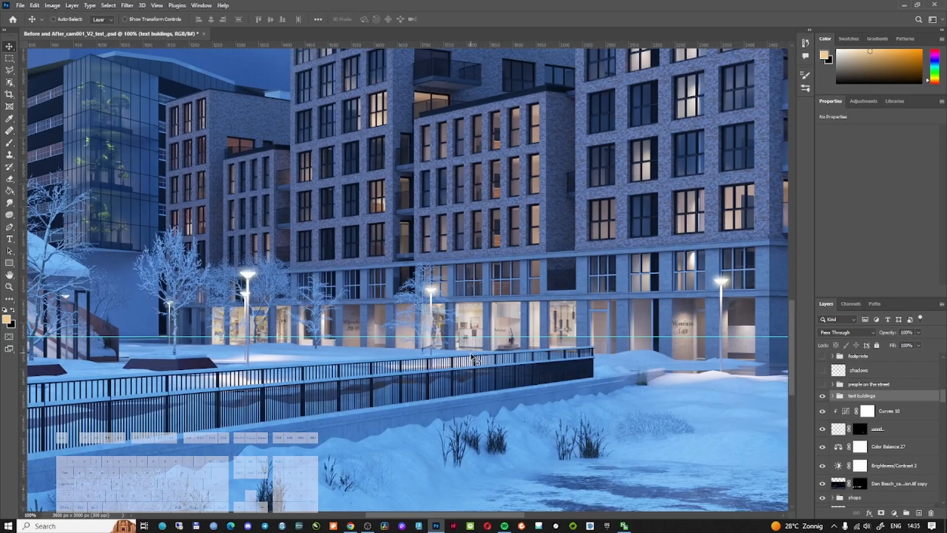
{"action": "left_click", "coordinate": [691, 384], "text": "ctrl+alt"}
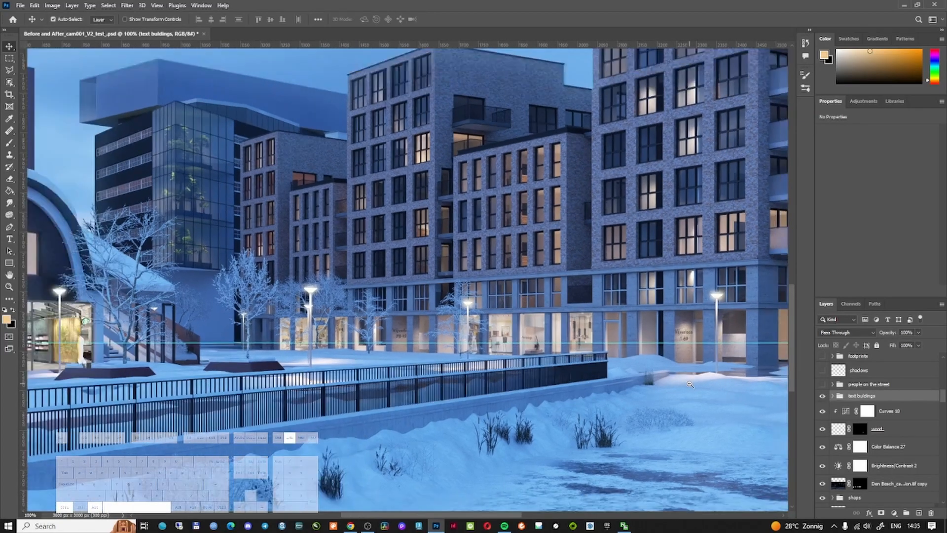
{"action": "left_click", "coordinate": [690, 384], "text": "ctrl+alt"}
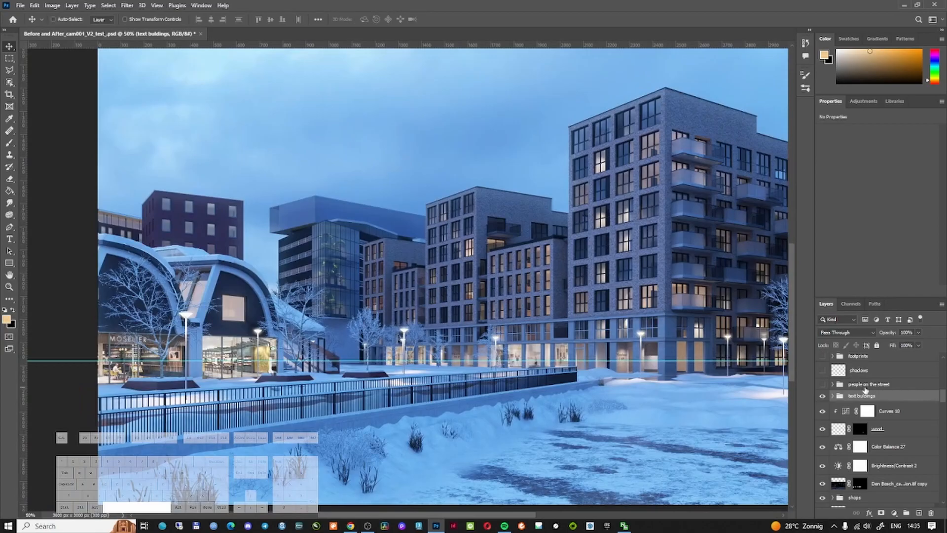
Step: Turn on the people on the street group, compare the scene with and without it, and examine the figures up close
{"action": "left_click", "coordinate": [823, 385]}
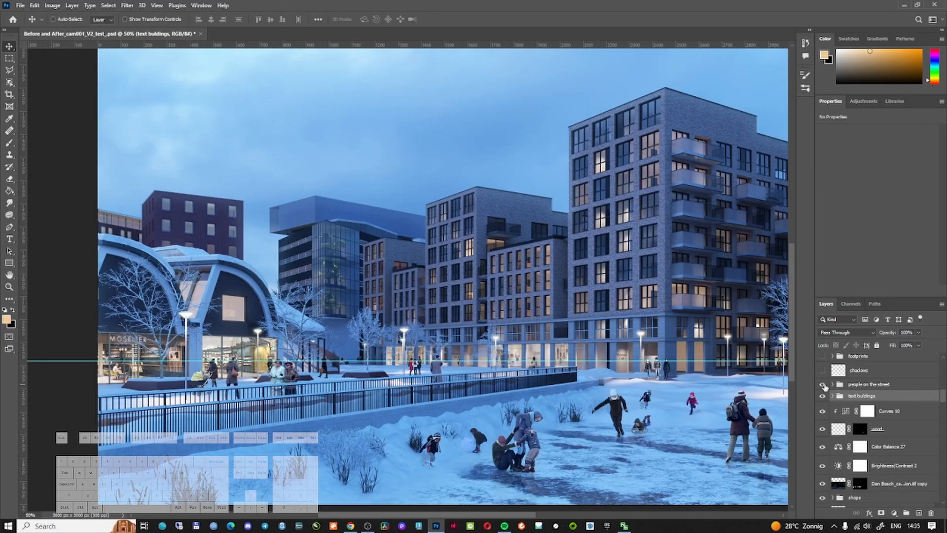
{"action": "left_click", "coordinate": [822, 384]}
{"action": "left_click", "coordinate": [823, 384]}
{"action": "left_click", "coordinate": [659, 385], "text": "ctrl"}
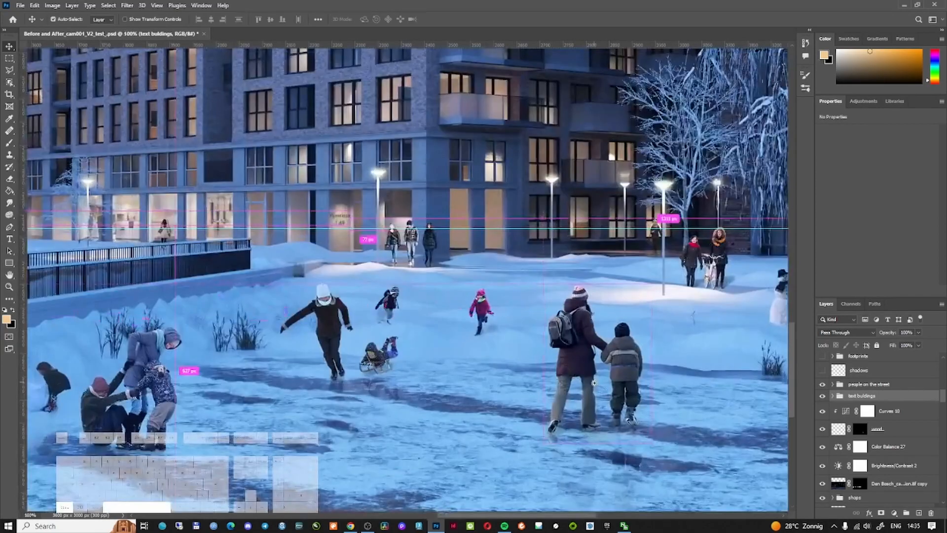
{"action": "left_click", "coordinate": [620, 395], "text": "ctrl+alt"}
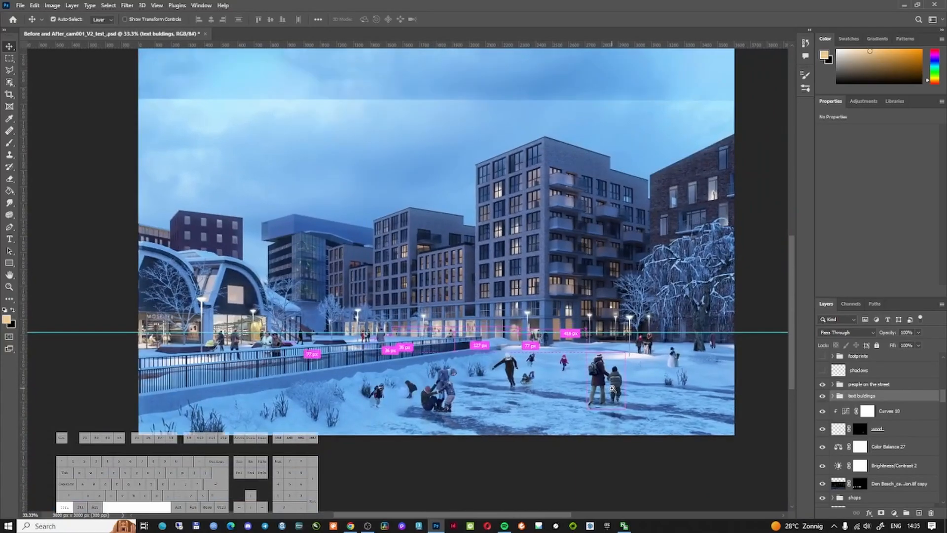
{"action": "left_click", "coordinate": [611, 390], "text": "ctrl"}
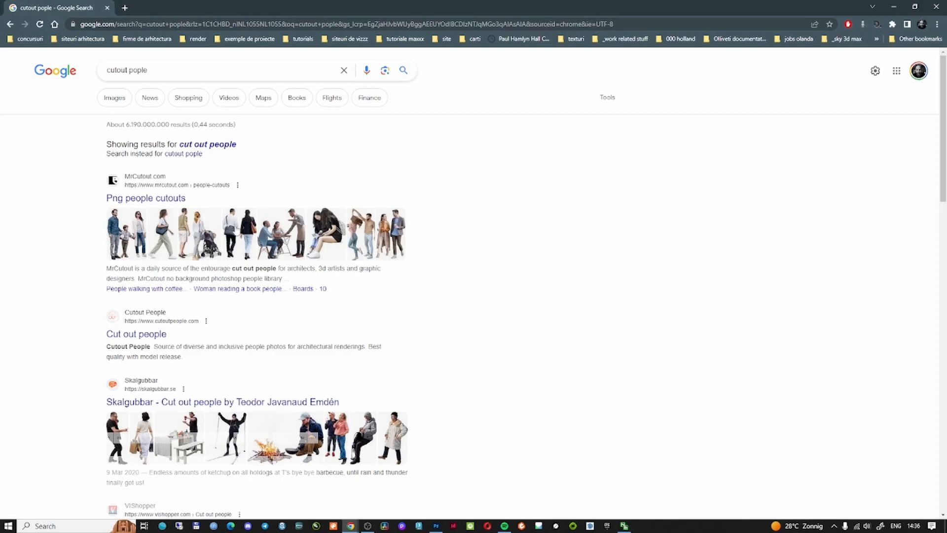
Step: In Chrome, open the MrCutout people cutouts page from the search results and look through its catalogue
{"action": "middle_click", "coordinate": [166, 198]}
{"action": "left_click", "coordinate": [149, 7]}
{"action": "scroll", "coordinate": [445, 350], "scroll_direction": "down", "scroll_amount": 1}
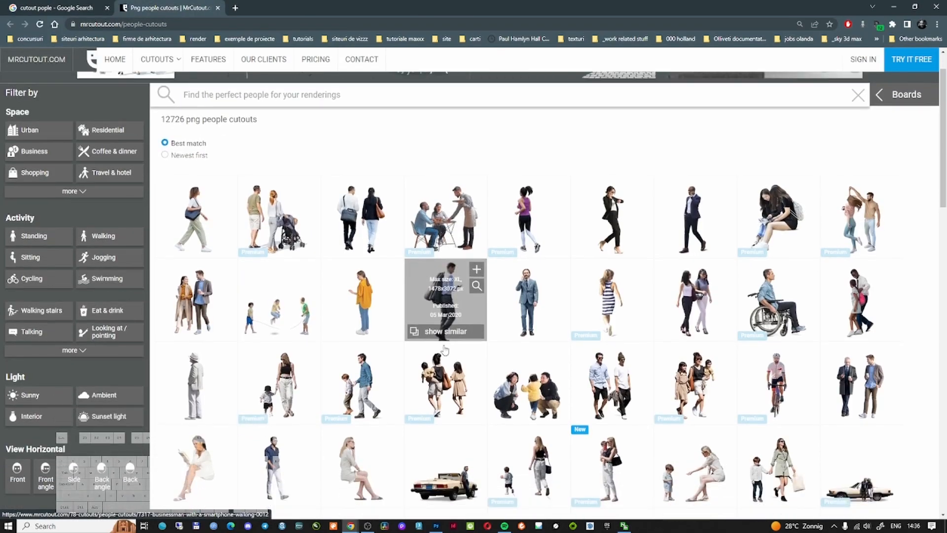
{"action": "scroll", "coordinate": [445, 351], "scroll_direction": "down", "scroll_amount": 5}
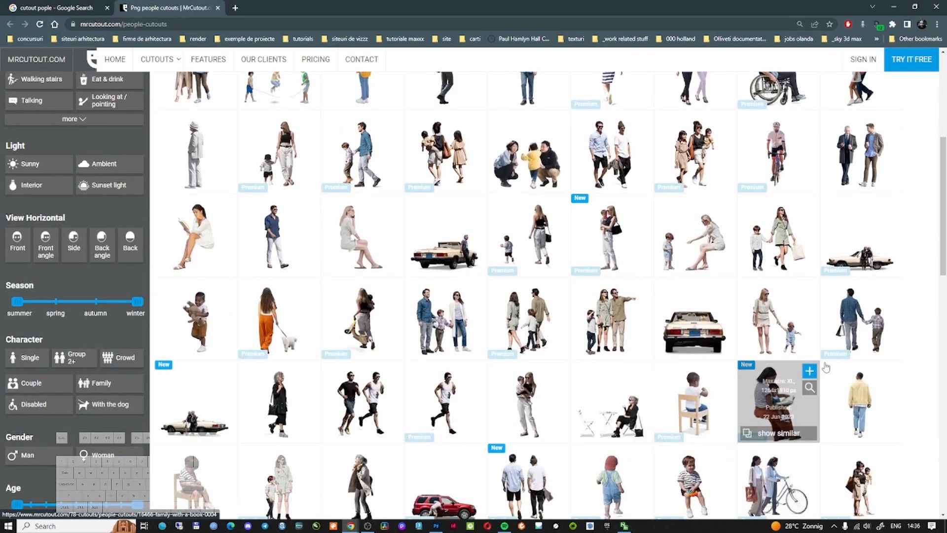
{"action": "scroll", "coordinate": [129, 335], "scroll_direction": "up", "scroll_amount": 5}
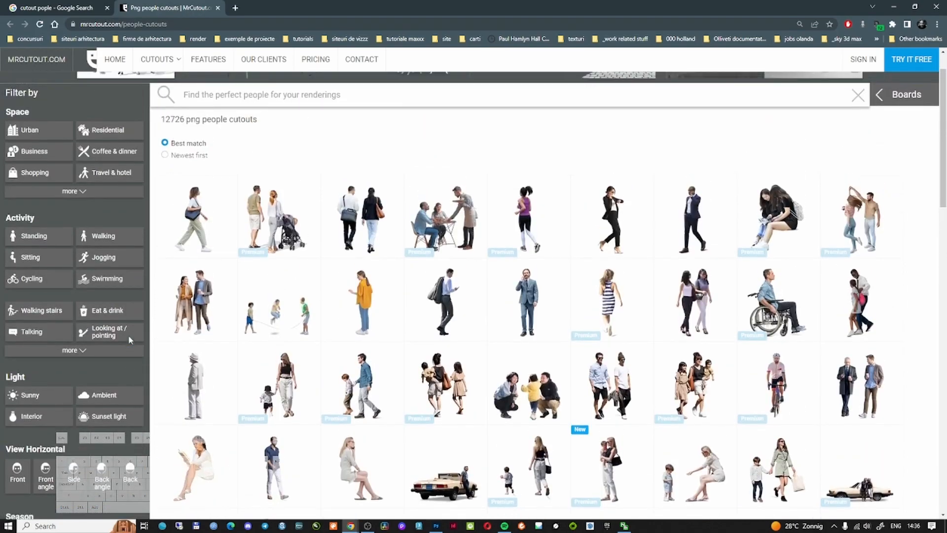
{"action": "scroll", "coordinate": [129, 339], "scroll_direction": "up", "scroll_amount": 1}
Step: View the cutout categories and filter the people by the Walking, Standing and Sitting activities
{"action": "mouse_move", "coordinate": [176, 68]}
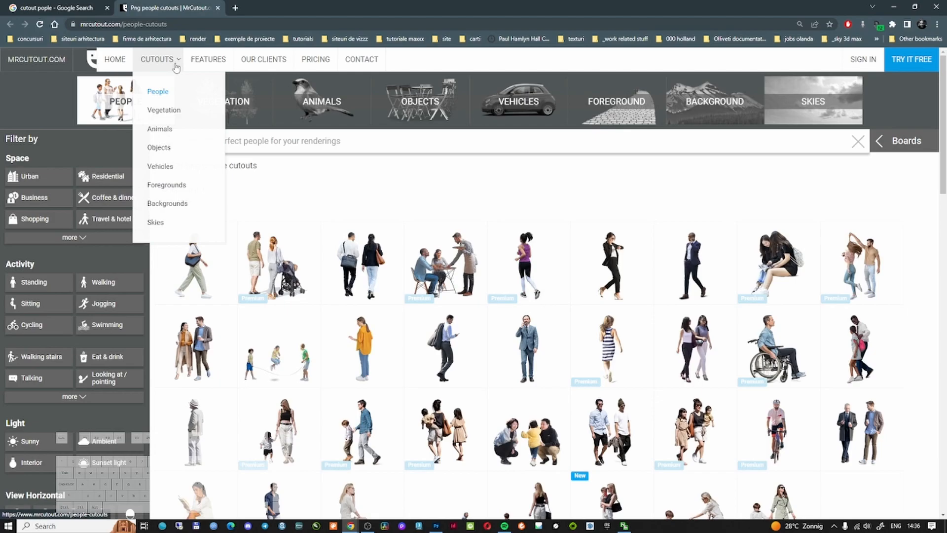
{"action": "left_click", "coordinate": [131, 286]}
{"action": "left_click", "coordinate": [35, 284]}
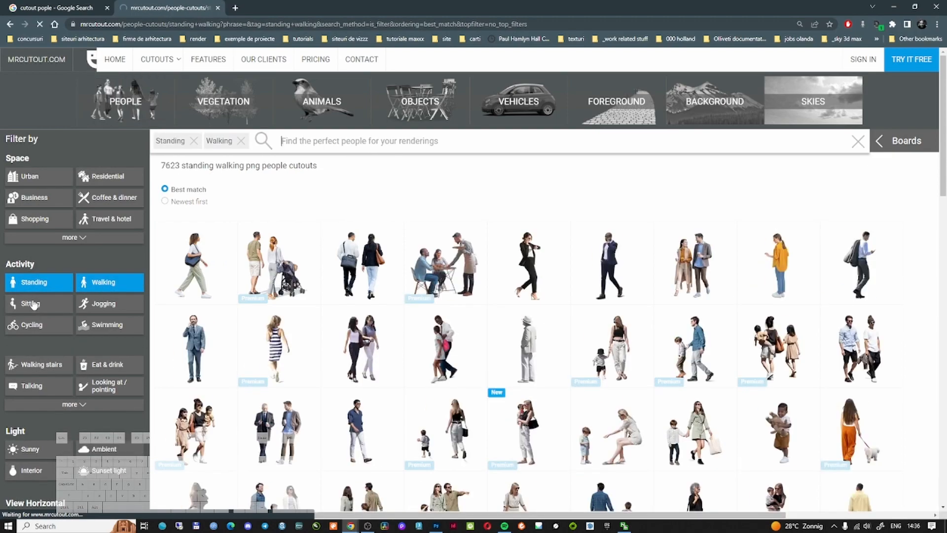
{"action": "left_click", "coordinate": [34, 304]}
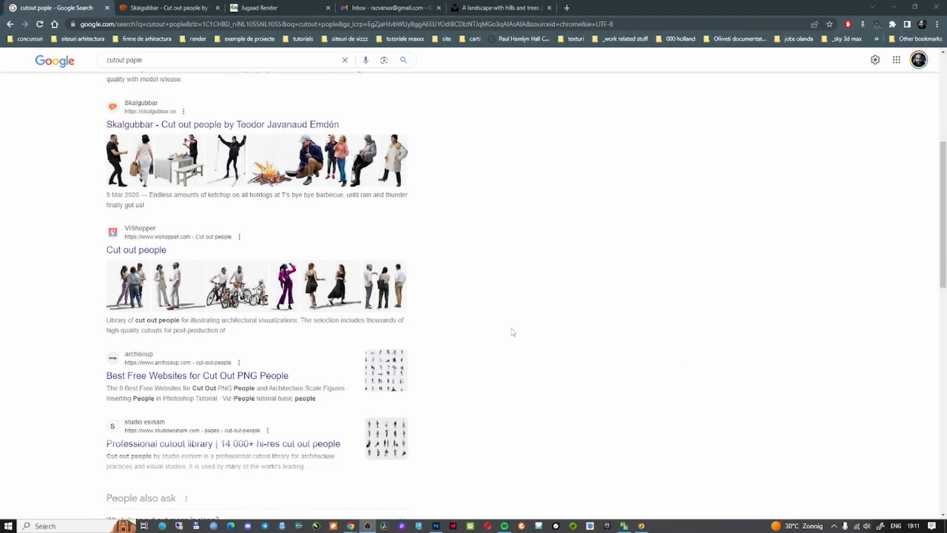
Step: Open the Skalgubbar cutout people website from the search results
{"action": "scroll", "coordinate": [483, 313], "scroll_direction": "up", "scroll_amount": 4}
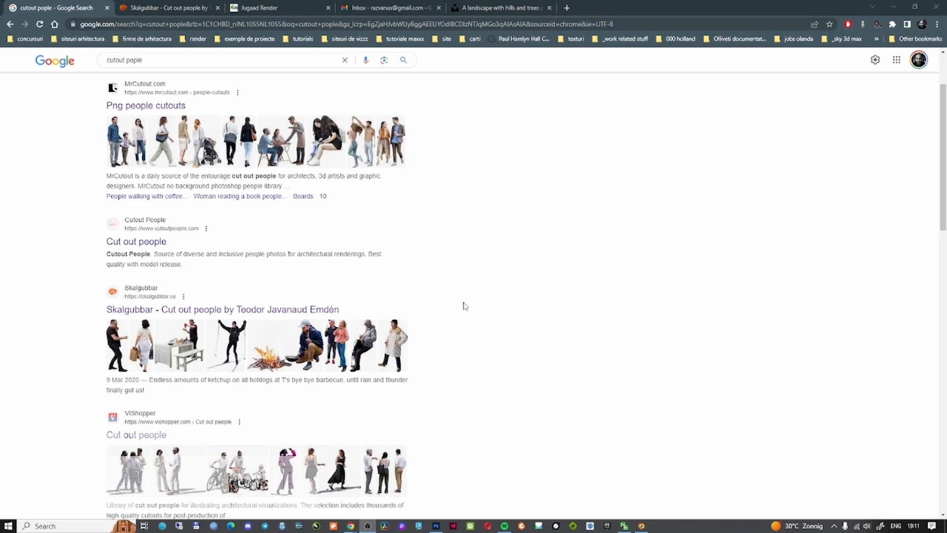
{"action": "scroll", "coordinate": [429, 309], "scroll_direction": "down", "scroll_amount": 1}
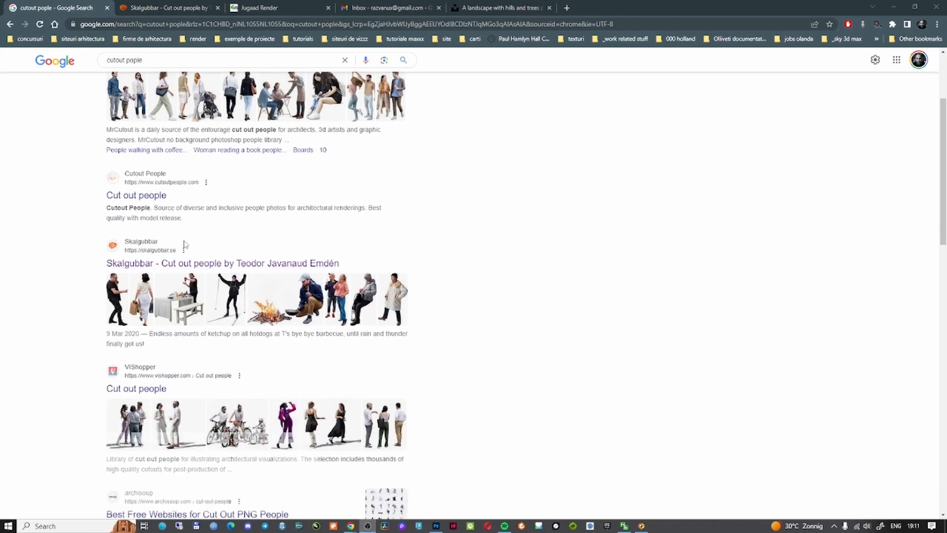
{"action": "left_click", "coordinate": [264, 262]}
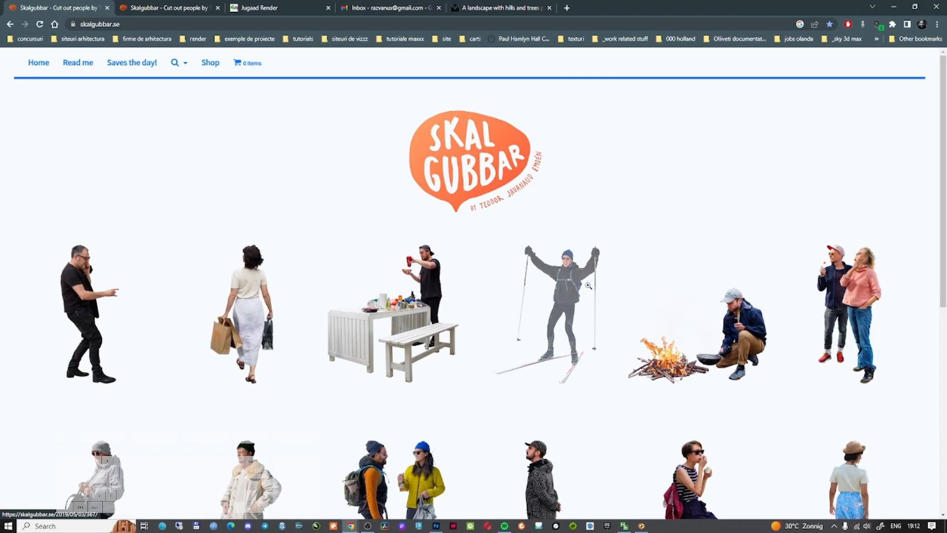
Step: Look through the Skalgubbar catalogue of cutout people, including the skiers, cyclists and figures in winter clothing
{"action": "scroll", "coordinate": [542, 316], "scroll_direction": "down", "scroll_amount": 2}
{"action": "scroll", "coordinate": [651, 287], "scroll_direction": "down", "scroll_amount": 12}
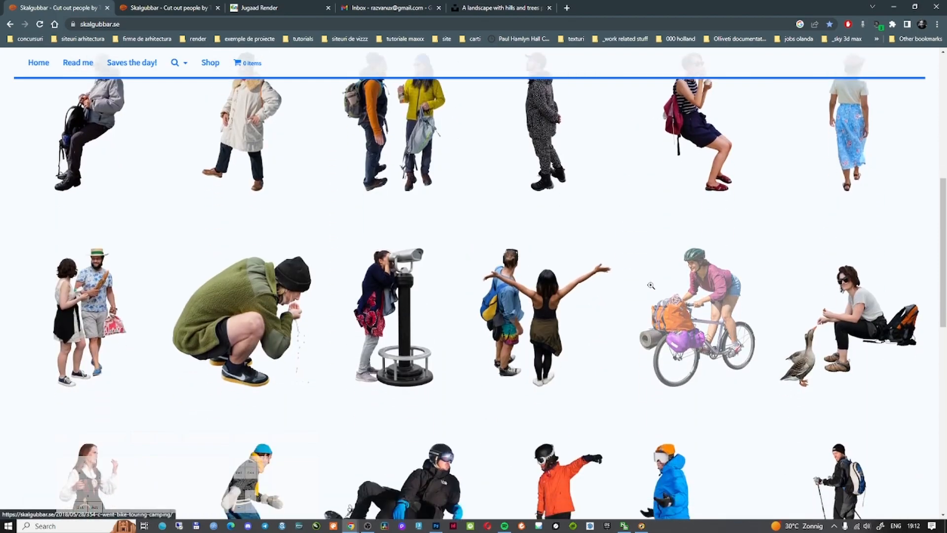
{"action": "scroll", "coordinate": [520, 318], "scroll_direction": "down", "scroll_amount": 4}
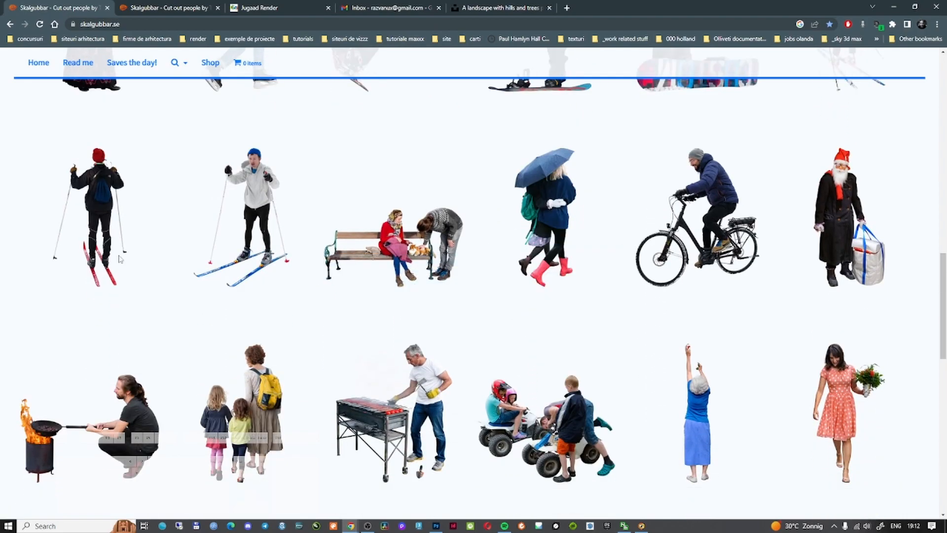
{"action": "scroll", "coordinate": [476, 272], "scroll_direction": "down", "scroll_amount": 2}
{"action": "scroll", "coordinate": [478, 279], "scroll_direction": "down", "scroll_amount": 7}
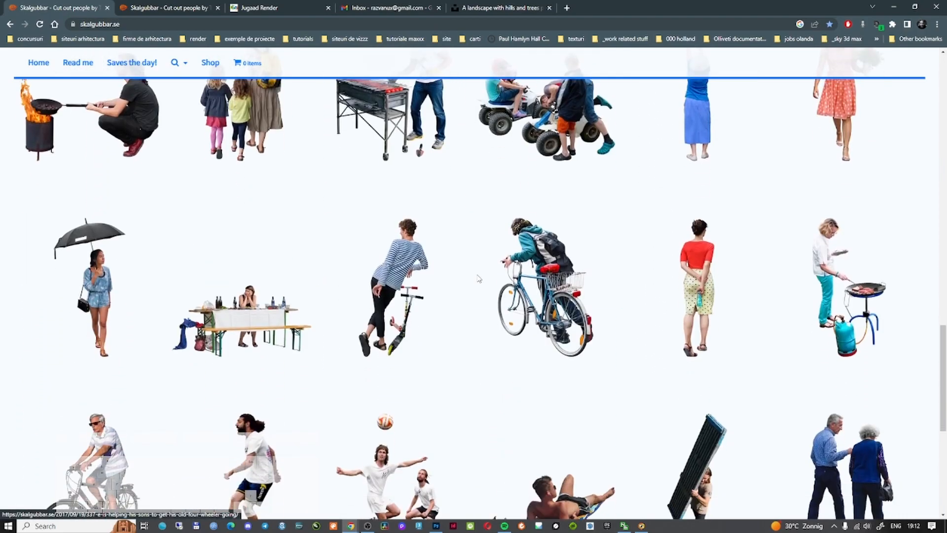
{"action": "scroll", "coordinate": [477, 280], "scroll_direction": "down", "scroll_amount": 2}
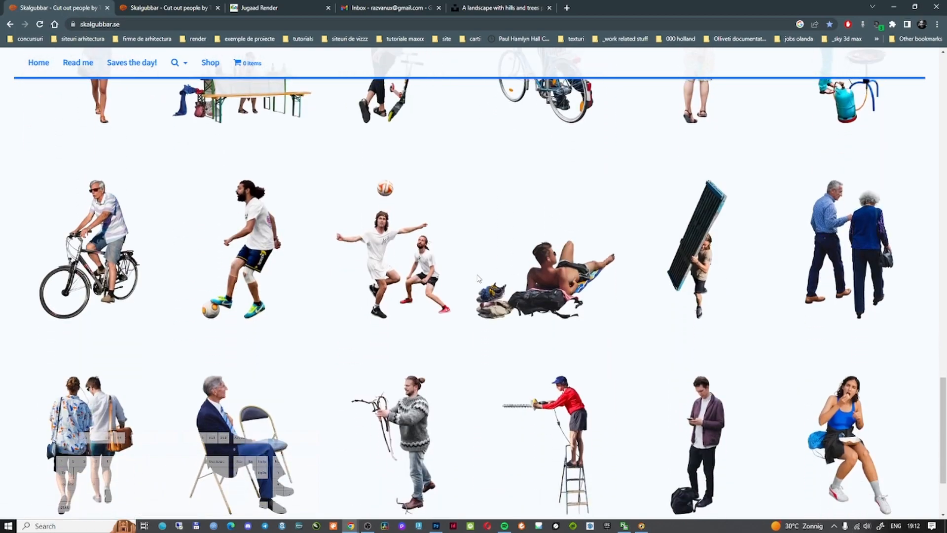
{"action": "scroll", "coordinate": [477, 279], "scroll_direction": "down", "scroll_amount": 3}
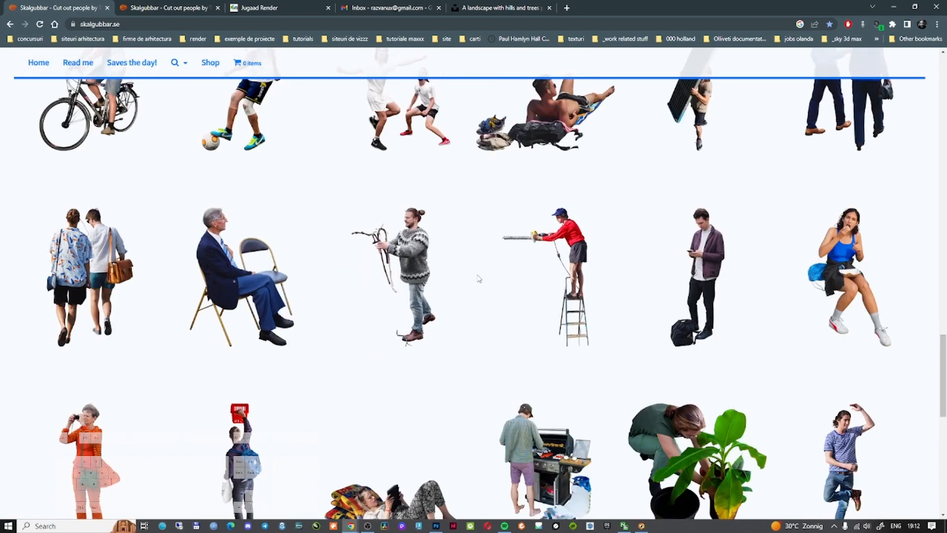
{"action": "scroll", "coordinate": [477, 279], "scroll_direction": "down", "scroll_amount": 3}
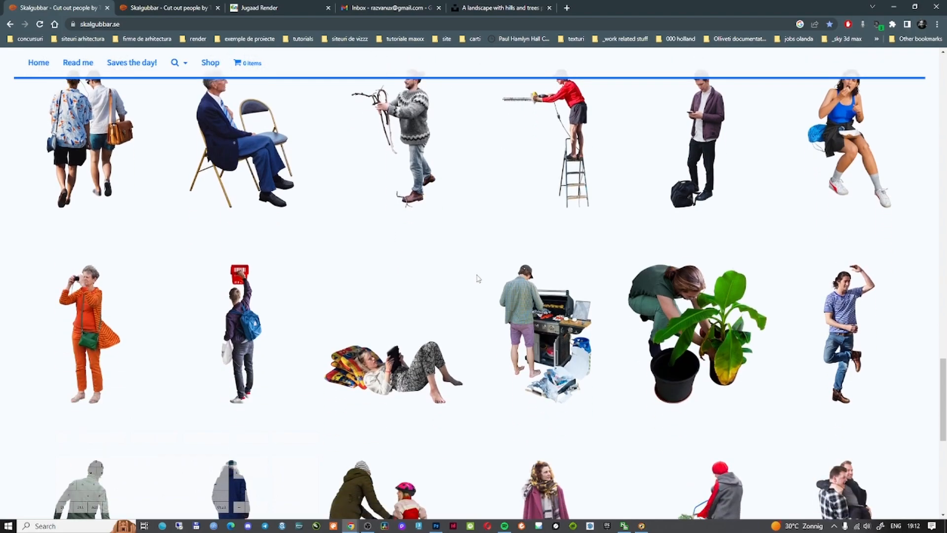
{"action": "scroll", "coordinate": [477, 279], "scroll_direction": "down", "scroll_amount": 4}
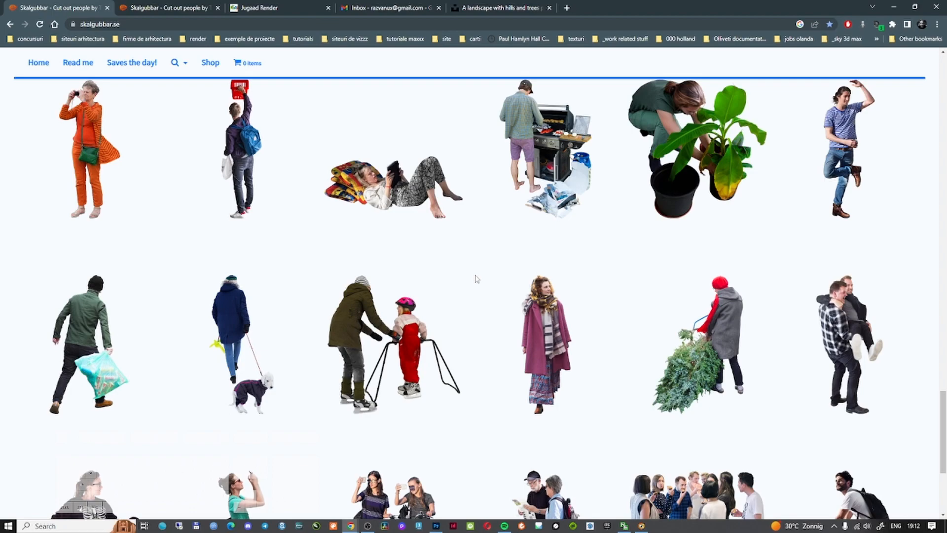
{"action": "scroll", "coordinate": [477, 279], "scroll_direction": "down", "scroll_amount": 6}
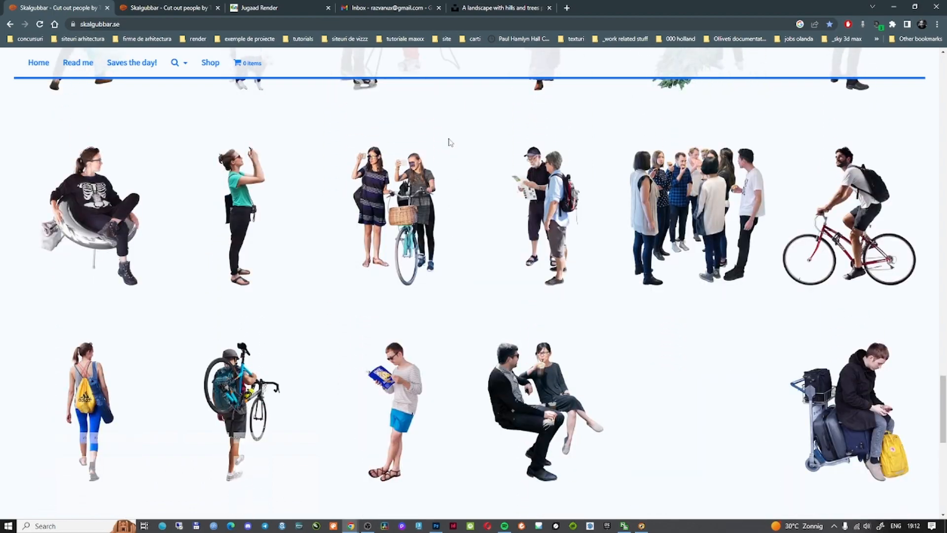
Step: Switch to the open Unsplash page and search its photos for "people winter"
{"action": "left_click", "coordinate": [482, 5]}
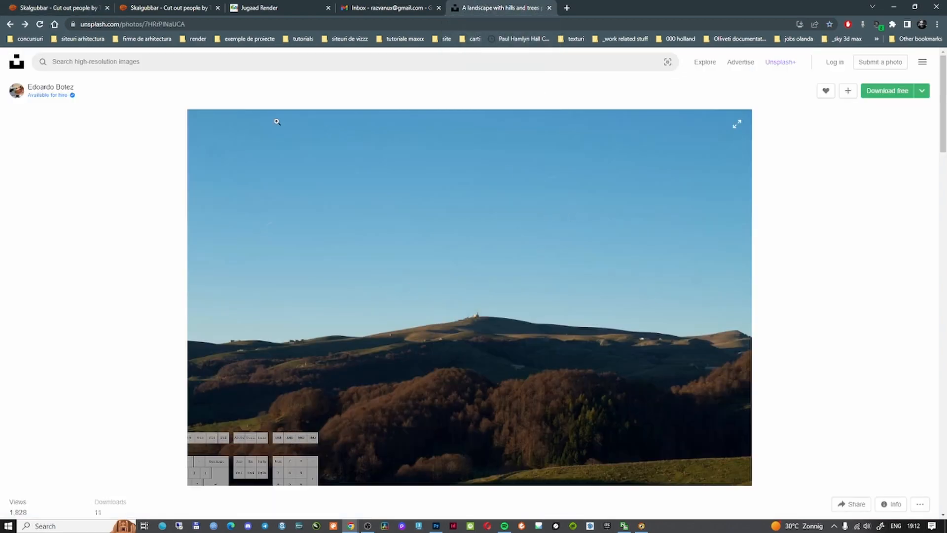
{"action": "left_click", "coordinate": [170, 61]}
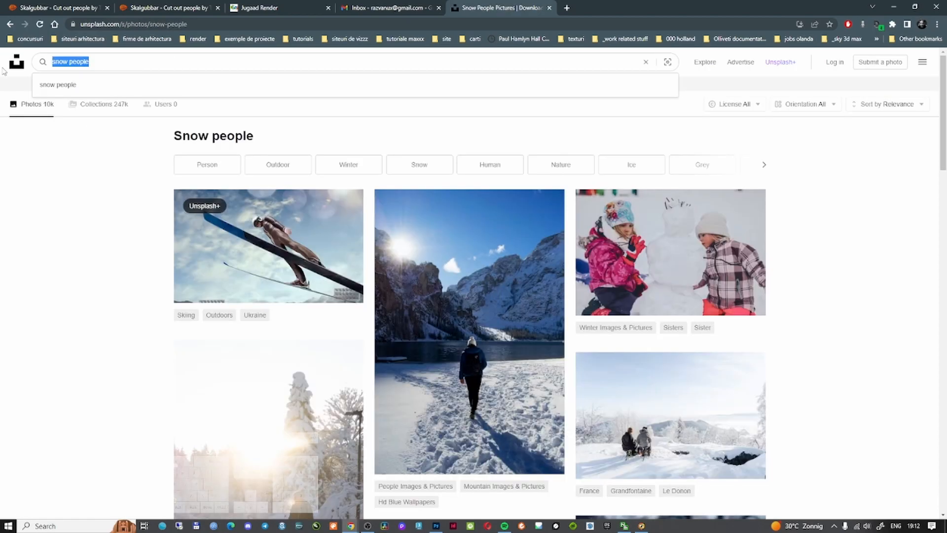
{"action": "type", "text": "peopl"}
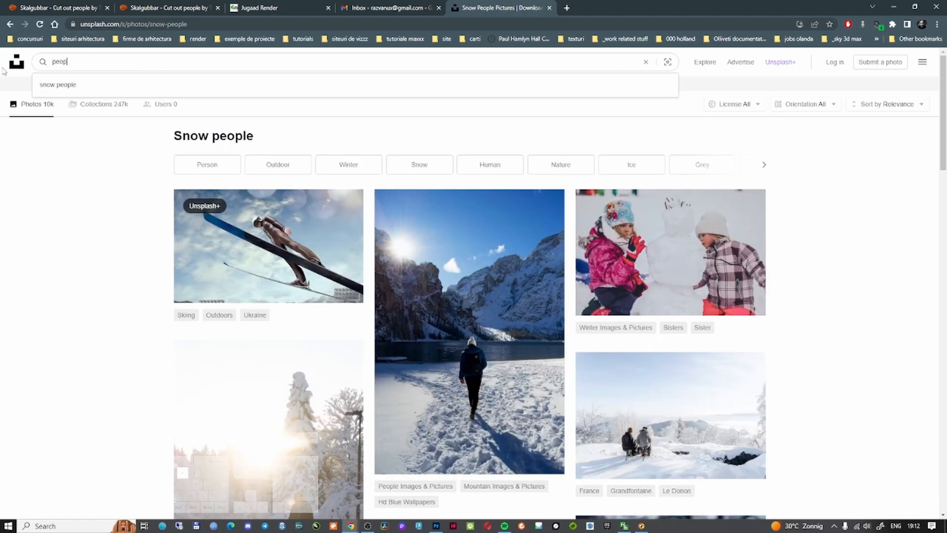
{"action": "type", "text": "e winter"}
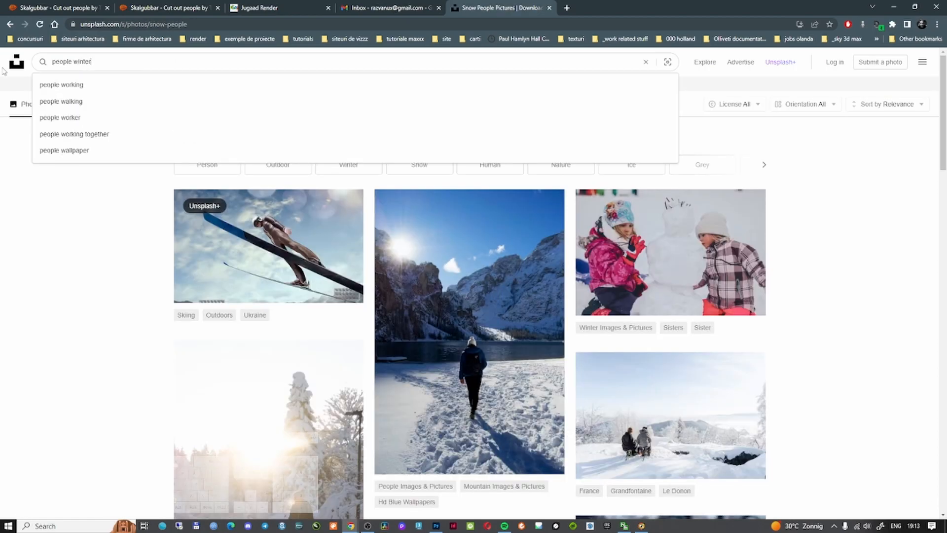
{"action": "key", "text": "Return"}
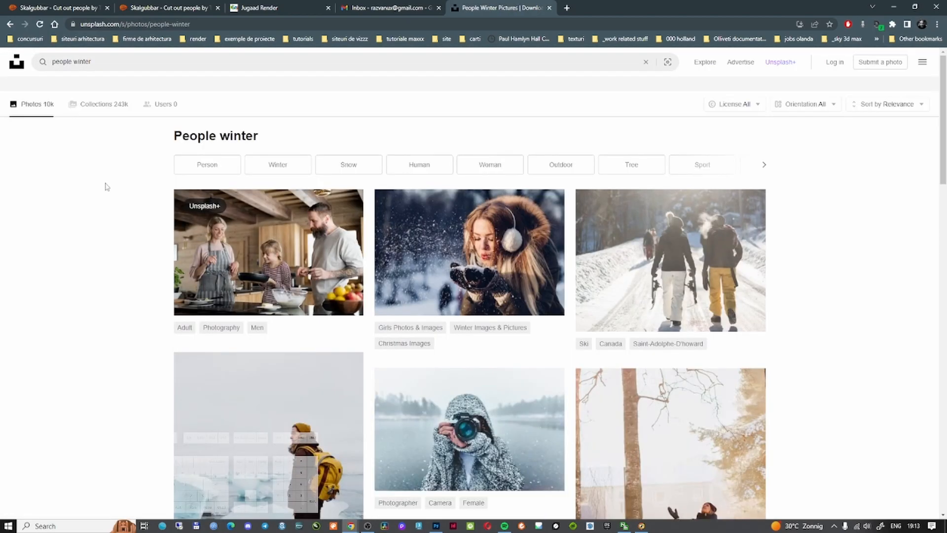
Step: Download the photo of the woman in a knitted hat walking beside the frozen lake and open it in Photoshop
{"action": "left_click", "coordinate": [488, 402]}
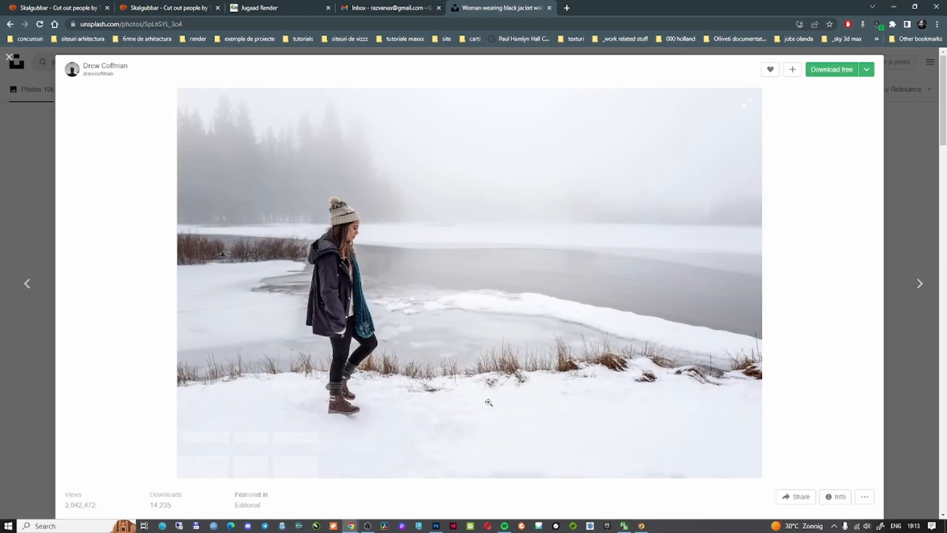
{"action": "left_click", "coordinate": [832, 69]}
{"action": "key", "text": "Return"}
{"action": "left_click", "coordinate": [66, 509]}
{"action": "left_click_drag", "start_coordinate": [323, 320], "coordinate": [323, 239]}
{"action": "key", "text": "e"}
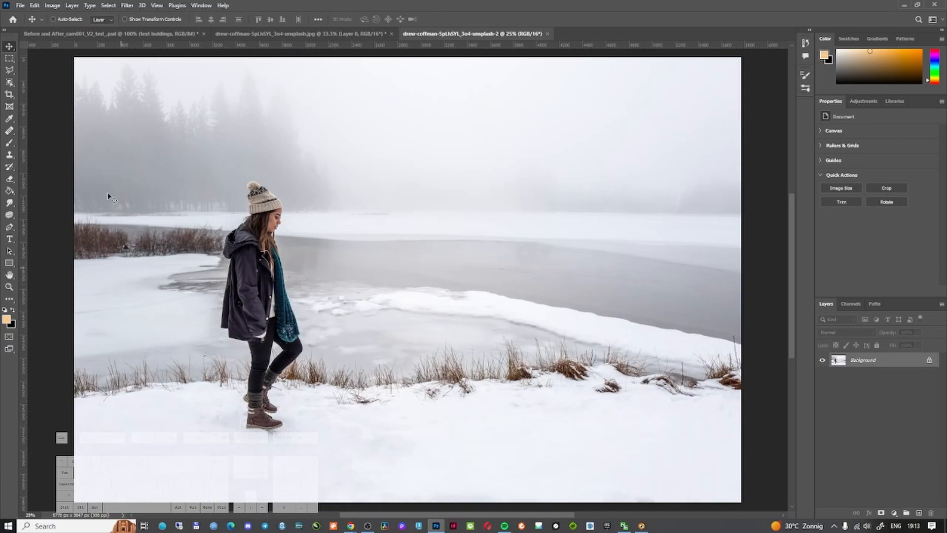
Step: Select the woman with the Object Selection tool, convert the background to a regular layer and mask out her surroundings
{"action": "left_click", "coordinate": [9, 83]}
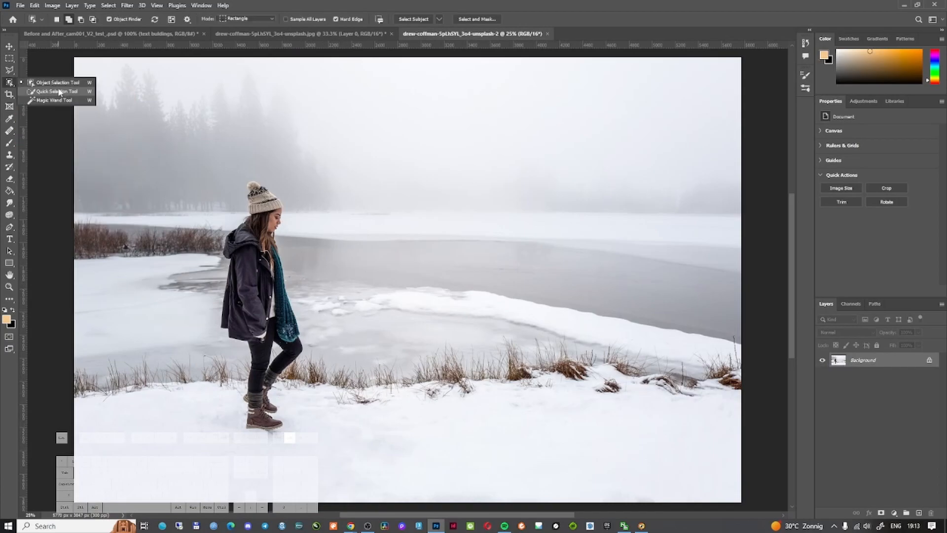
{"action": "left_click", "coordinate": [58, 84]}
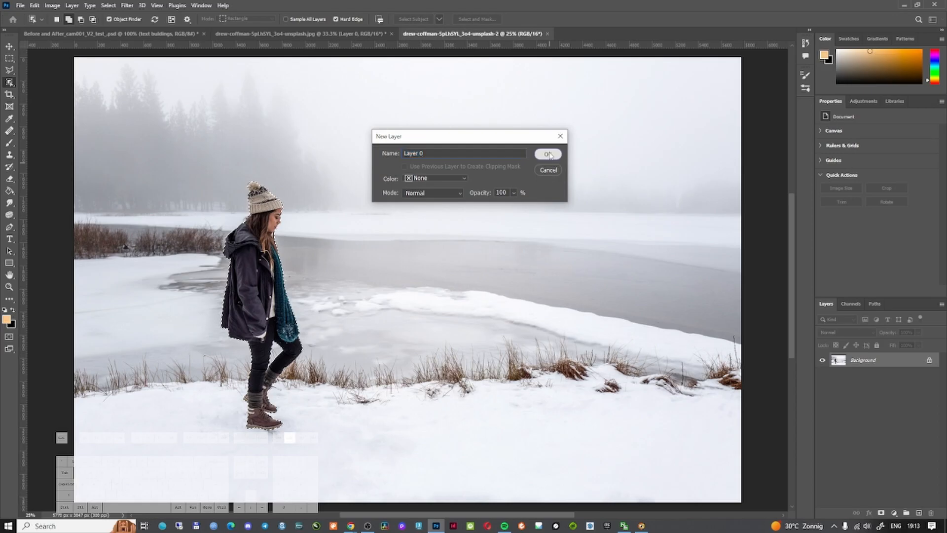
{"action": "left_click", "coordinate": [551, 153]}
Step: Paint black on the layer mask with a small brush to hide the pale background fringe around the woman's lips
{"action": "left_click", "coordinate": [270, 248], "text": "ctrl"}
{"action": "left_click", "coordinate": [270, 248], "text": "ctrl"}
{"action": "left_click", "coordinate": [265, 205], "text": "ctrl"}
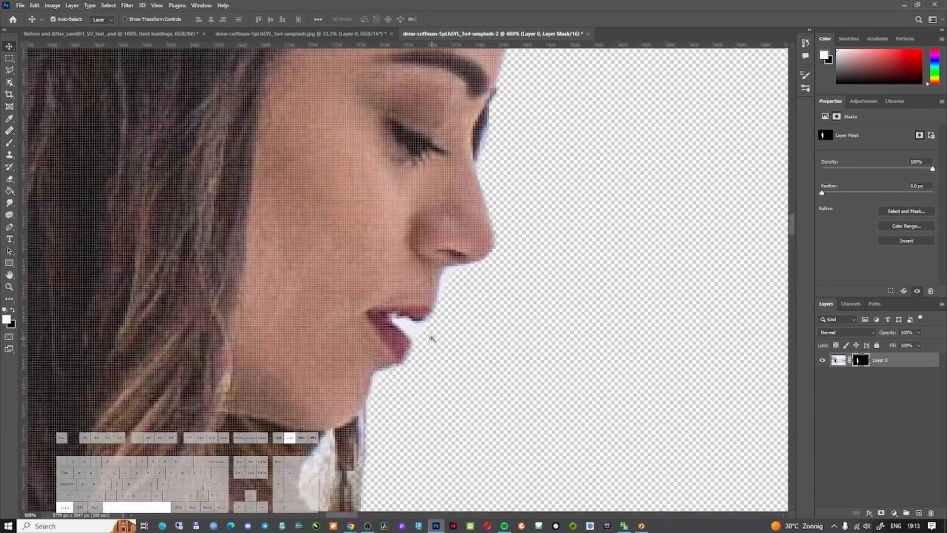
{"action": "left_click", "coordinate": [432, 336], "text": "ctrl"}
{"action": "left_click", "coordinate": [431, 336], "text": "ctrl"}
{"action": "left_click", "coordinate": [432, 337], "text": "ctrl"}
{"action": "left_click", "coordinate": [432, 336], "text": "alt"}
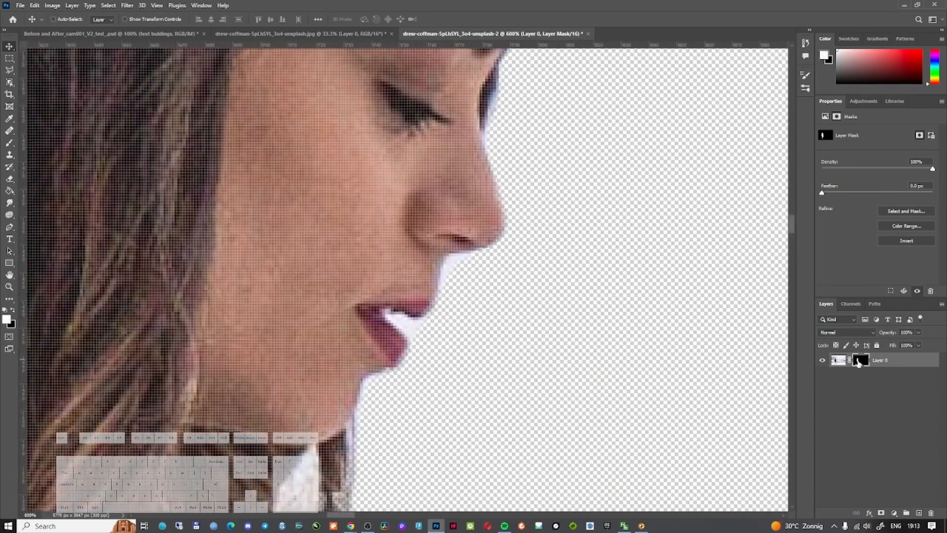
{"action": "key", "text": "b"}
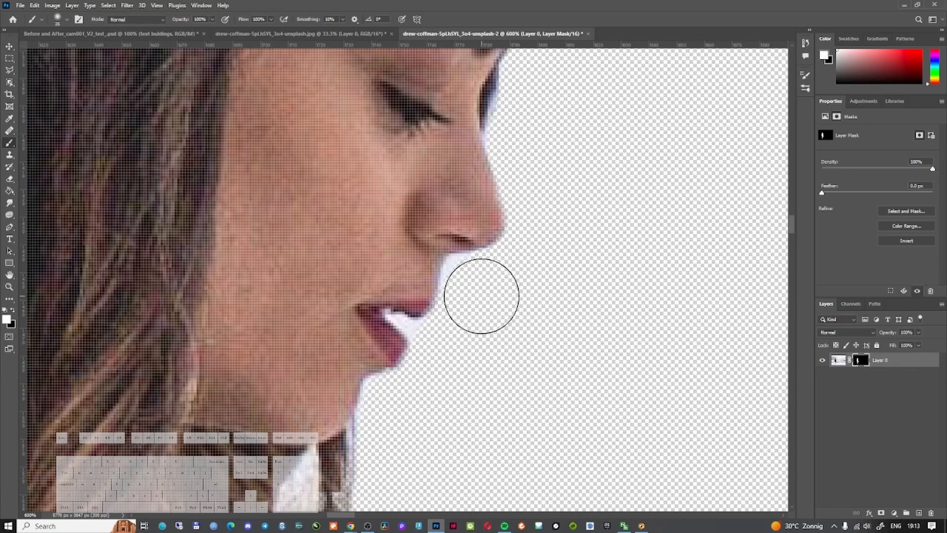
{"action": "key", "text": "x"}
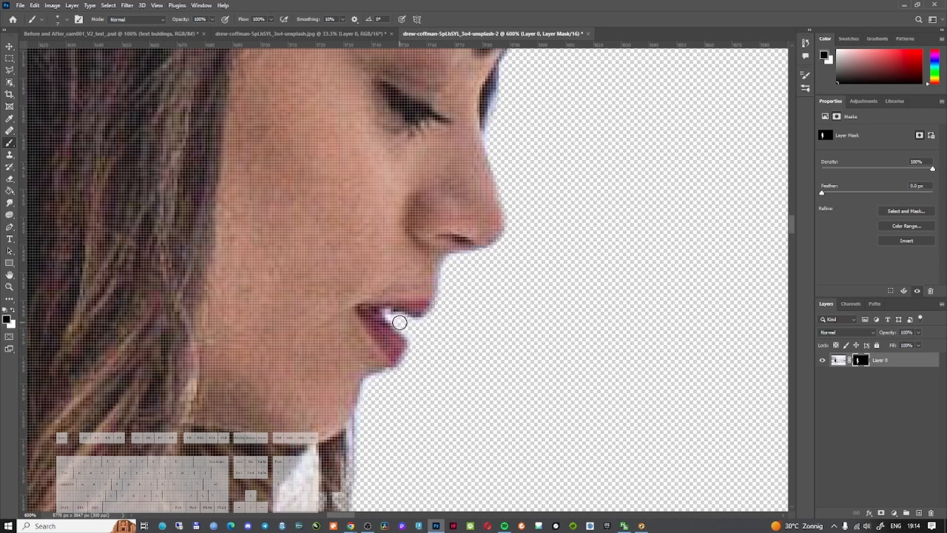
{"action": "key", "text": "bracketleft"}
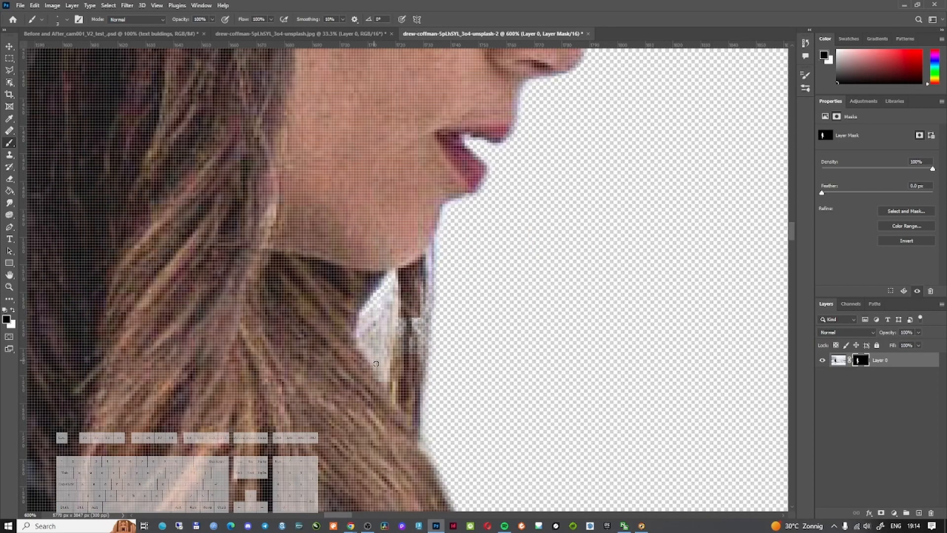
{"action": "left_click", "coordinate": [387, 350], "text": "ctrl+alt"}
{"action": "left_click", "coordinate": [387, 350], "text": "ctrl+alt"}
{"action": "left_click", "coordinate": [387, 350], "text": "ctrl+alt"}
{"action": "left_click", "coordinate": [386, 349], "text": "ctrl+alt"}
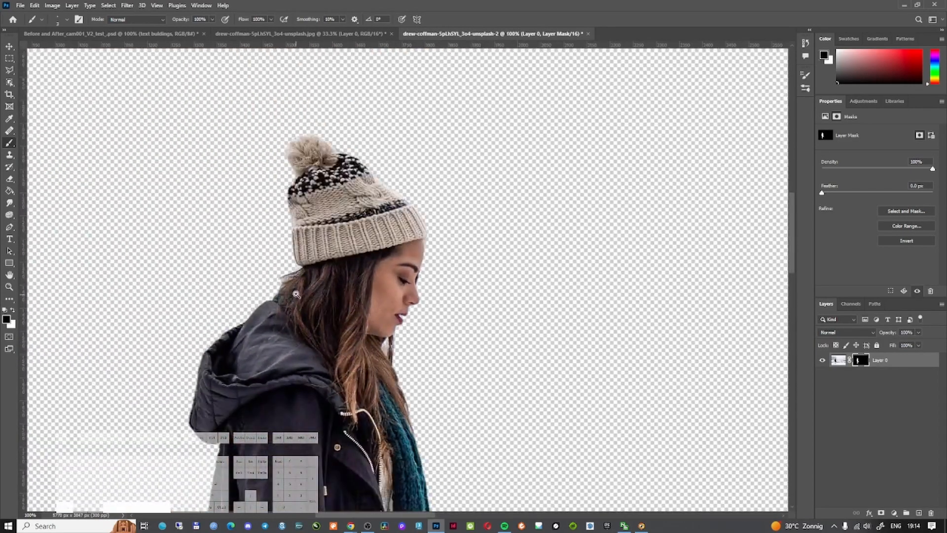
Step: Refine the layer mask along the loose hair strands below the back of the hat using Select and Mask
{"action": "left_click", "coordinate": [295, 293], "text": "ctrl"}
{"action": "left_click", "coordinate": [267, 267], "text": "ctrl"}
{"action": "left_click", "coordinate": [267, 267], "text": "ctrl"}
{"action": "left_click", "coordinate": [267, 267], "text": "ctrl"}
{"action": "left_click", "coordinate": [267, 267], "text": "ctrl"}
{"action": "left_click", "coordinate": [267, 267], "text": "ctrl"}
{"action": "double_click", "coordinate": [861, 363]}
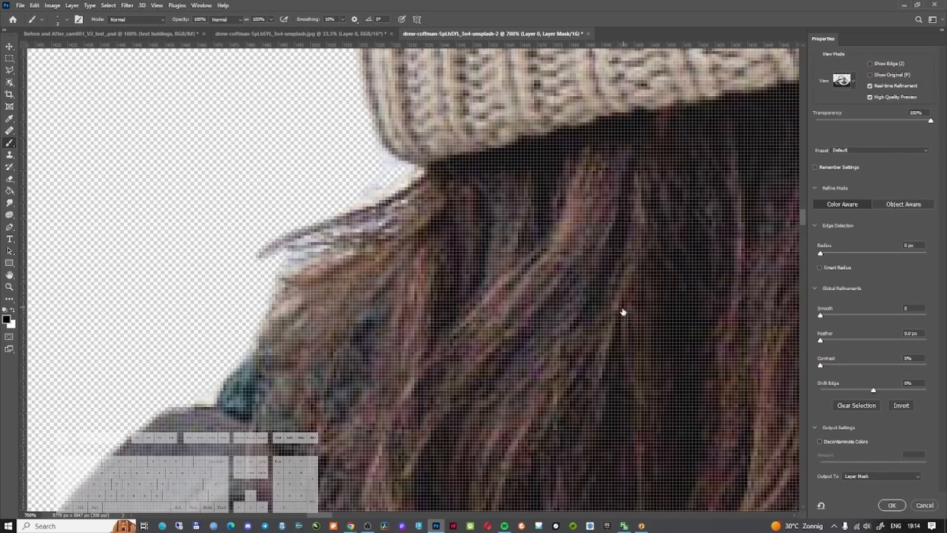
{"action": "mouse_move", "coordinate": [395, 173]}
{"action": "left_mouse_down"}
{"action": "mouse_move", "coordinate": [322, 238]}
{"action": "mouse_move", "coordinate": [292, 246]}
{"action": "mouse_move", "coordinate": [362, 234]}
{"action": "mouse_move", "coordinate": [293, 267]}
{"action": "left_mouse_up"}
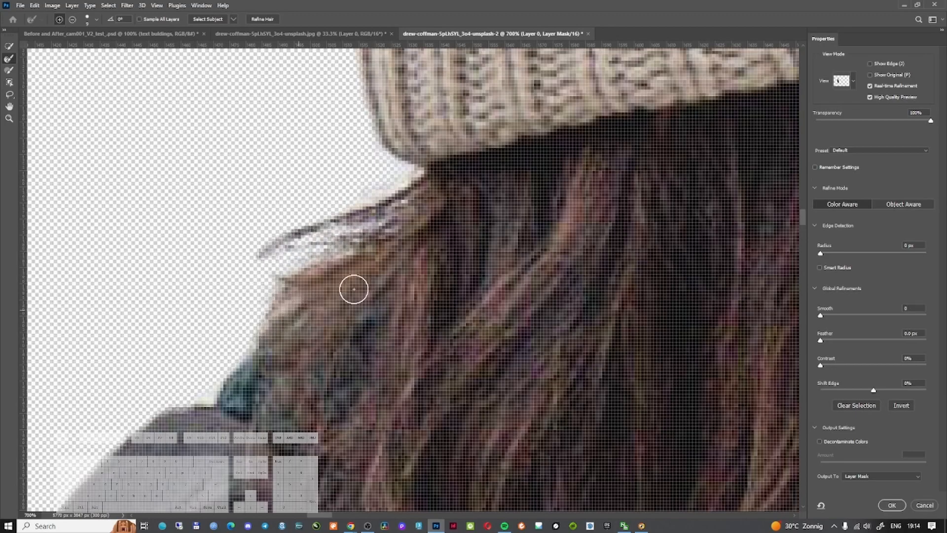
{"action": "left_click", "coordinate": [892, 505]}
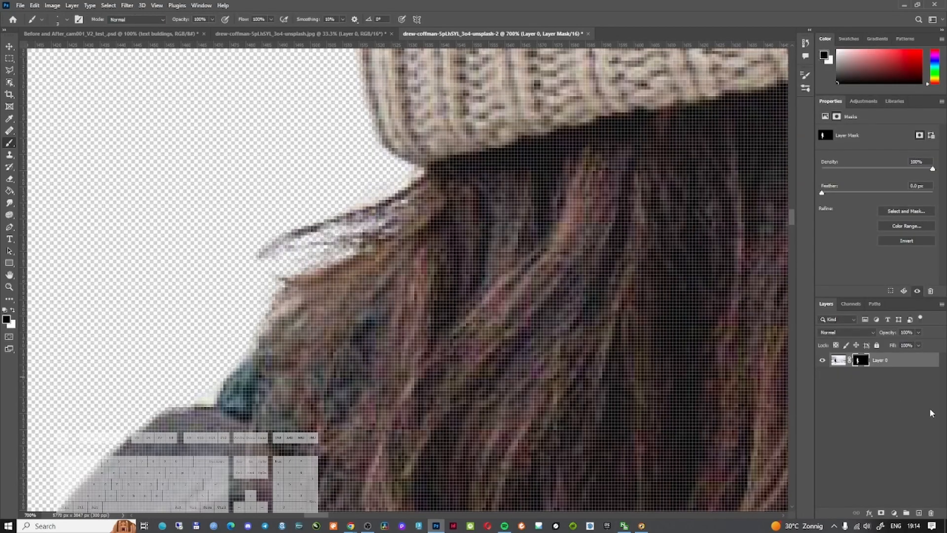
Step: Brush black on the layer mask over the pale background left between the loose hair strands
{"action": "left_click_drag", "start_coordinate": [390, 217], "coordinate": [381, 197]}
{"action": "left_click", "coordinate": [350, 206], "text": "ctrl+alt"}
{"action": "left_click", "coordinate": [395, 224], "text": "ctrl+alt"}
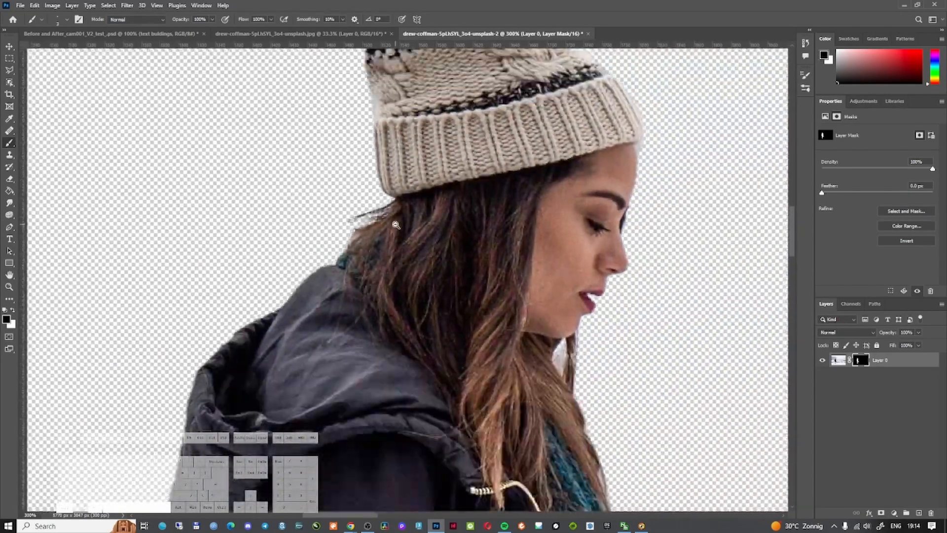
{"action": "left_click", "coordinate": [395, 224], "text": "ctrl+alt"}
{"action": "left_click", "coordinate": [396, 224], "text": "ctrl+alt"}
Step: Examine the cutout's edge along the back of the knitted hat up close
{"action": "left_click", "coordinate": [400, 163], "text": "ctrl"}
{"action": "left_click", "coordinate": [400, 163], "text": "ctrl"}
{"action": "left_click", "coordinate": [399, 162], "text": "ctrl"}
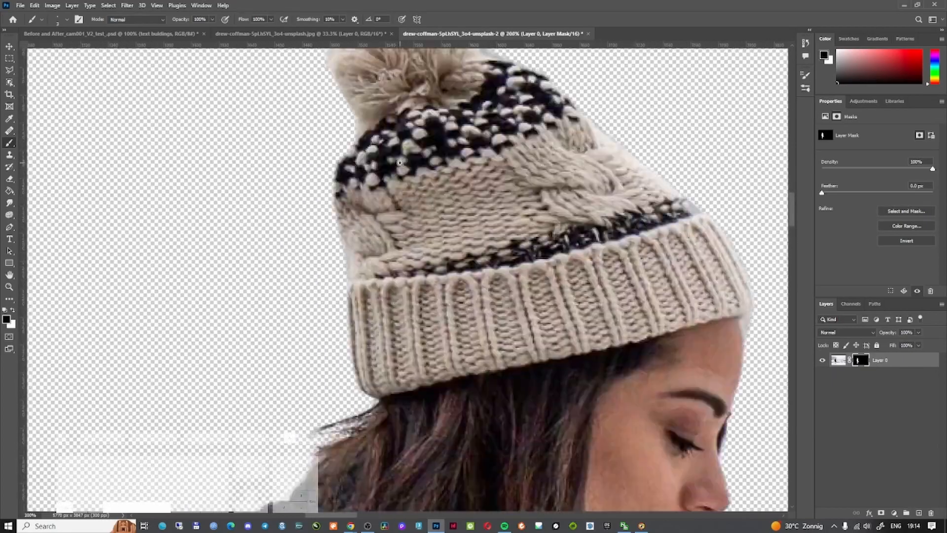
{"action": "left_click", "coordinate": [400, 162], "text": "ctrl"}
{"action": "left_click", "coordinate": [345, 286], "text": "ctrl"}
{"action": "left_click", "coordinate": [344, 286], "text": "ctrl"}
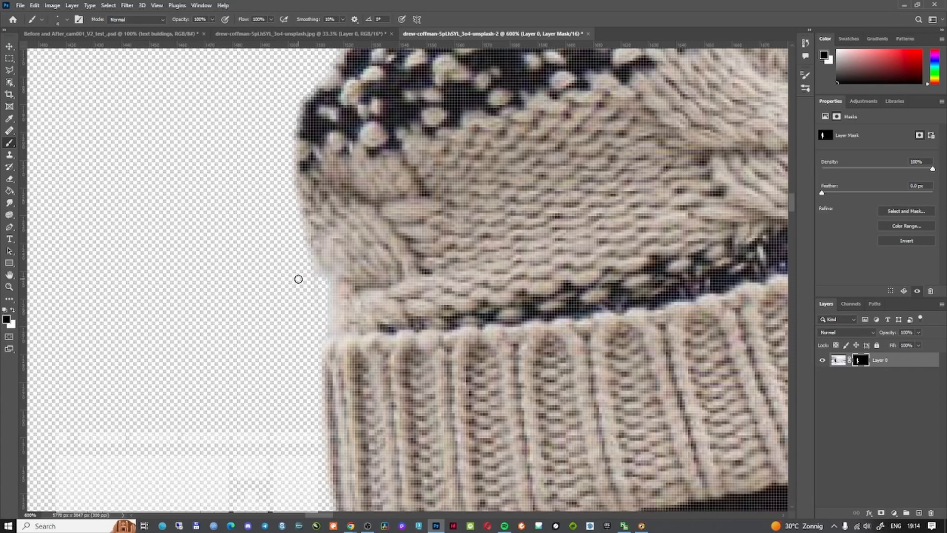
{"action": "left_click", "coordinate": [349, 303], "text": "ctrl+alt"}
{"action": "left_click", "coordinate": [349, 304], "text": "ctrl+alt"}
{"action": "left_click", "coordinate": [349, 304], "text": "ctrl+alt"}
{"action": "left_click", "coordinate": [350, 304], "text": "ctrl+alt"}
{"action": "left_click", "coordinate": [350, 304], "text": "ctrl+alt"}
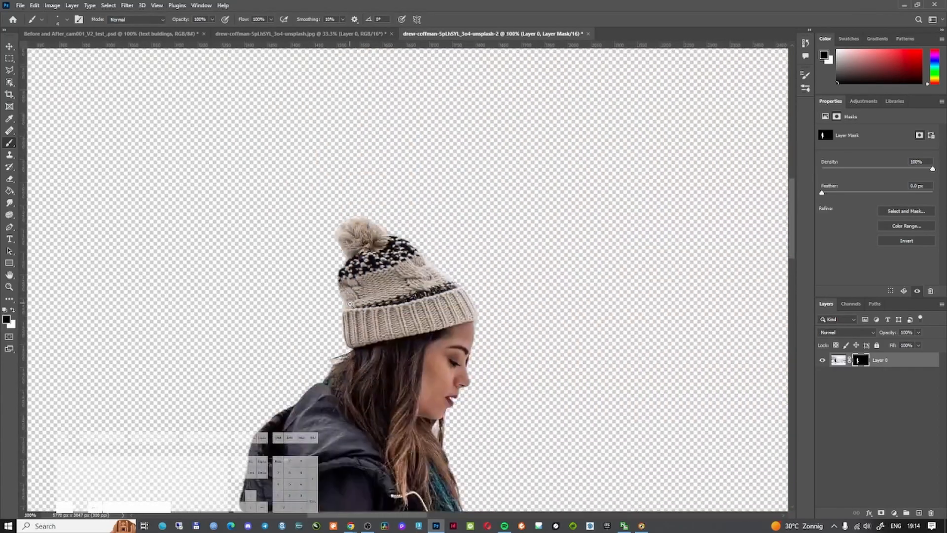
Step: Examine the rest of the cutout down the jacket and legs, checking the mask edges around the boots
{"action": "left_click_drag", "start_coordinate": [350, 304], "coordinate": [392, 135]}
{"action": "left_click", "coordinate": [459, 310], "text": "ctrl+alt"}
{"action": "left_click", "coordinate": [459, 309], "text": "ctrl+alt"}
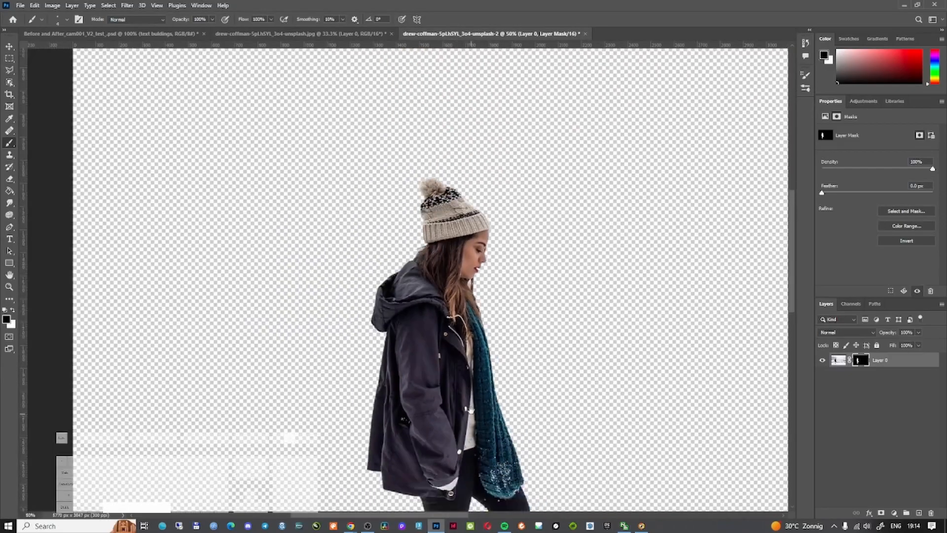
{"action": "scroll", "coordinate": [470, 413], "scroll_direction": "down", "scroll_amount": 5}
{"action": "left_click", "coordinate": [461, 424], "text": "ctrl"}
{"action": "left_click", "coordinate": [439, 433], "text": "ctrl+alt"}
{"action": "left_click", "coordinate": [439, 433], "text": "ctrl"}
{"action": "left_click", "coordinate": [439, 432], "text": "ctrl"}
{"action": "left_click", "coordinate": [440, 432], "text": "ctrl"}
{"action": "left_click", "coordinate": [439, 430], "text": "ctrl"}
{"action": "left_click", "coordinate": [437, 421], "text": "ctrl+alt"}
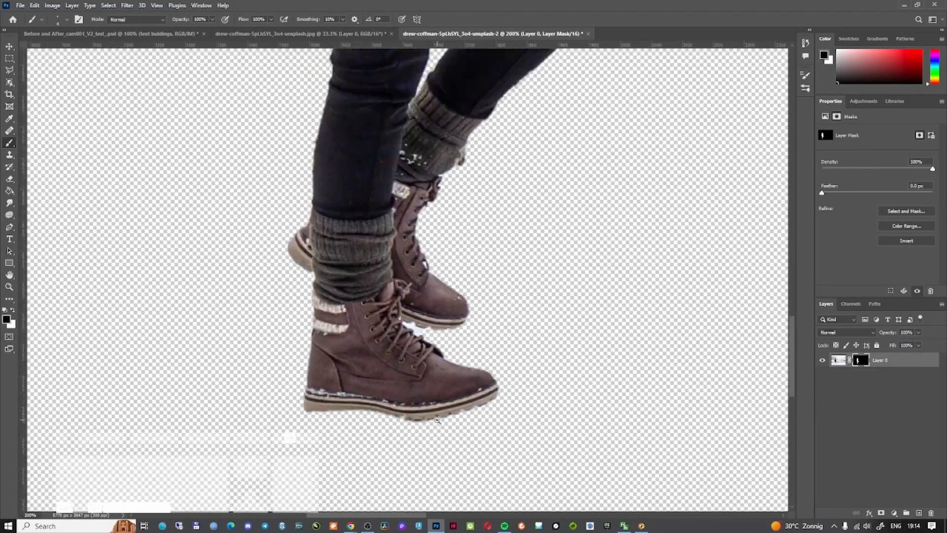
Step: Examine the full cutout of the woman from hat to boots against the transparent background
{"action": "left_click", "coordinate": [437, 421], "text": "ctrl+alt"}
{"action": "left_click", "coordinate": [437, 421], "text": "ctrl+alt"}
{"action": "left_click", "coordinate": [437, 421], "text": "ctrl+alt"}
{"action": "left_click_drag", "start_coordinate": [455, 323], "coordinate": [465, 350]}
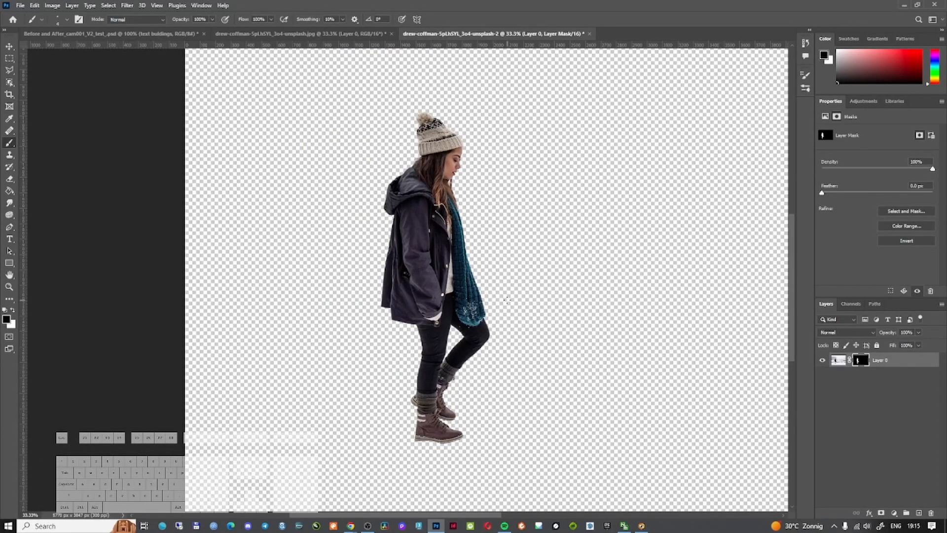
{"action": "left_click", "coordinate": [474, 314], "text": "ctrl"}
{"action": "left_click", "coordinate": [474, 314], "text": "ctrl"}
{"action": "left_click", "coordinate": [475, 314], "text": "ctrl"}
{"action": "left_click", "coordinate": [475, 314], "text": "ctrl+alt"}
{"action": "left_click", "coordinate": [474, 313], "text": "ctrl+alt"}
{"action": "left_click", "coordinate": [474, 314], "text": "ctrl+alt"}
Step: Apply the layer mask permanently to the woman's layer and shift the resulting cutout on the canvas
{"action": "key", "text": "v"}
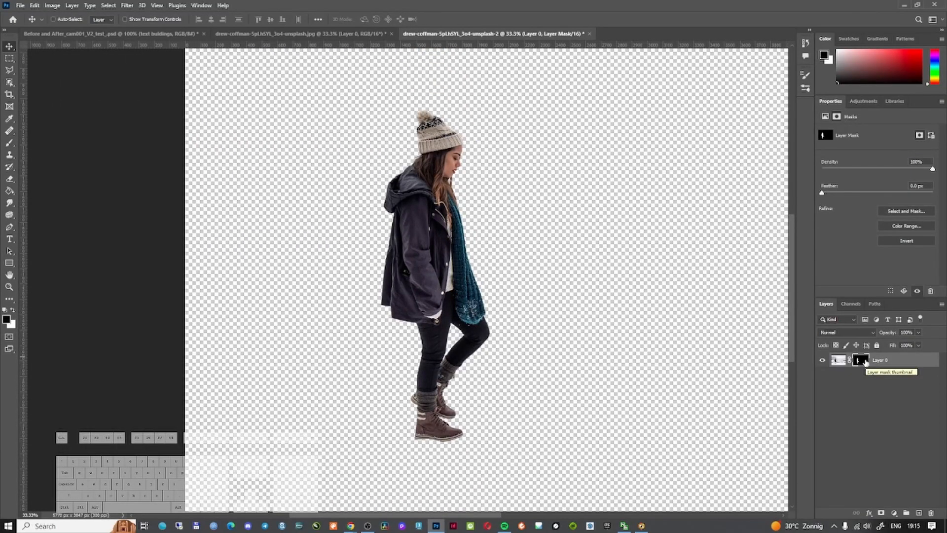
{"action": "right_click", "coordinate": [865, 362]}
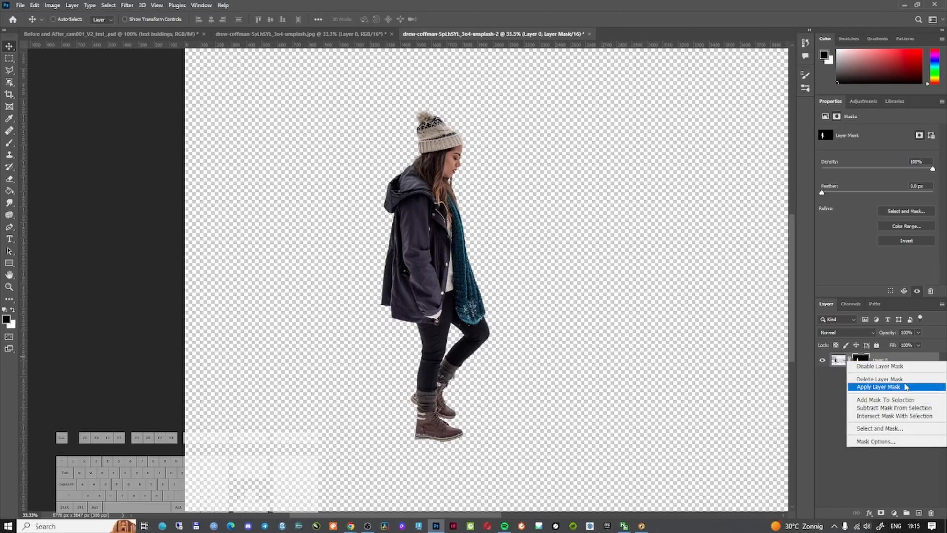
{"action": "left_click", "coordinate": [863, 355]}
{"action": "right_click", "coordinate": [862, 358]}
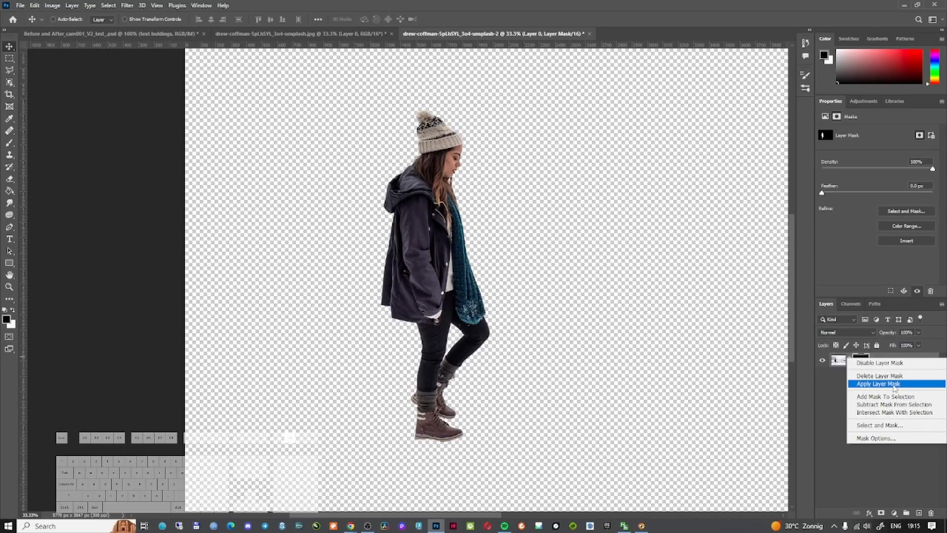
{"action": "left_click", "coordinate": [878, 384]}
{"action": "left_click_drag", "start_coordinate": [443, 270], "coordinate": [512, 279]}
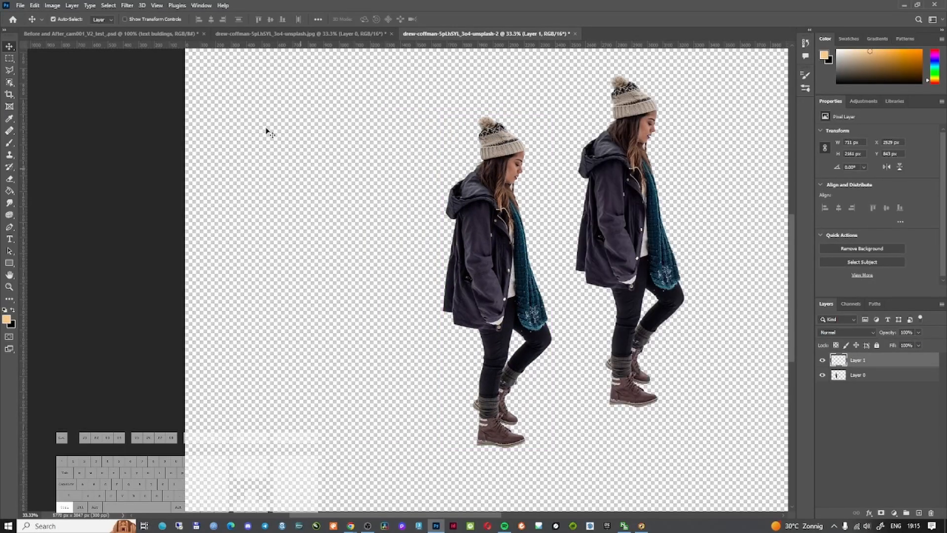
Step: Paste the cutout into the Before and After_cam001_V2_test_ render file and move its layer into the "people on the street" group
{"action": "left_click", "coordinate": [288, 34]}
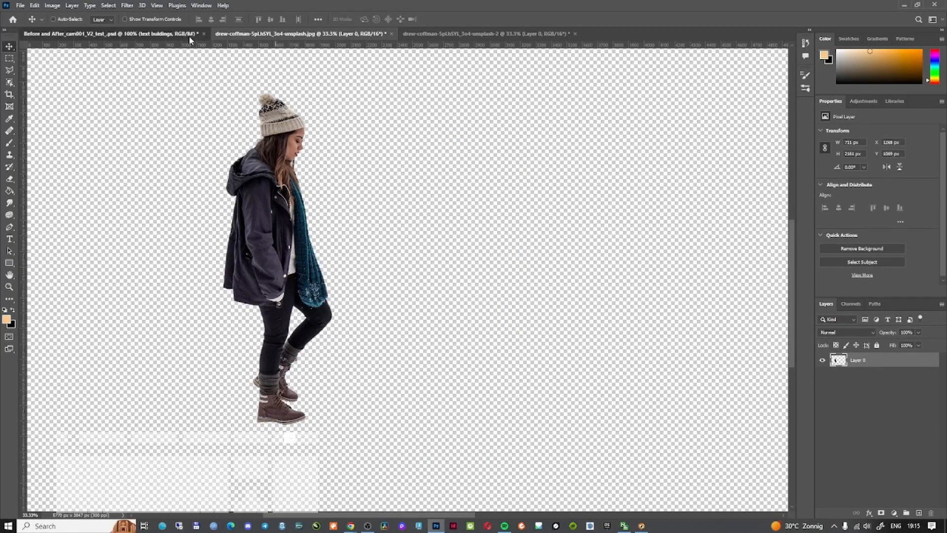
{"action": "left_click", "coordinate": [177, 34]}
{"action": "key", "text": "ctrl+v"}
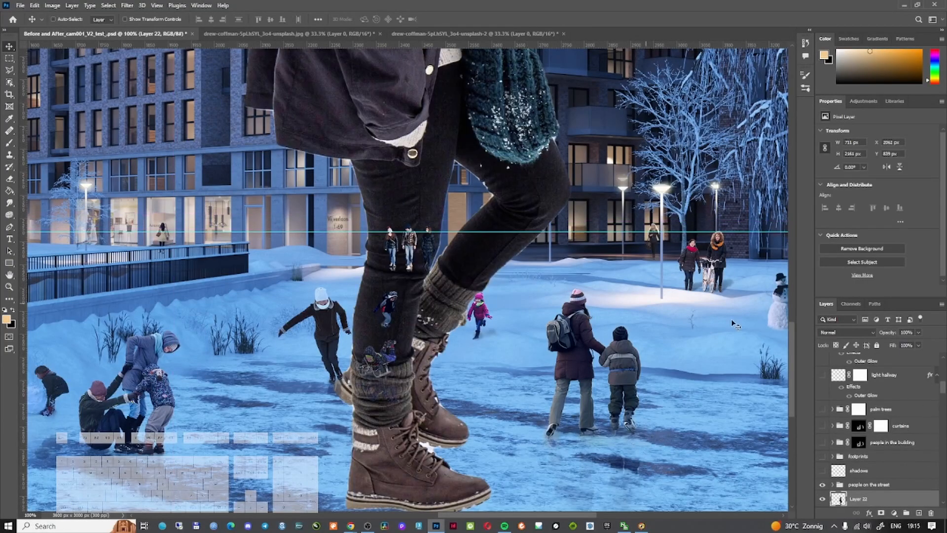
{"action": "left_click_drag", "start_coordinate": [890, 498], "coordinate": [890, 488]}
{"action": "left_click", "coordinate": [503, 256], "text": "ctrl+alt"}
{"action": "key", "text": "ctrl+t"}
{"action": "left_click_drag", "start_coordinate": [319, 131], "coordinate": [410, 174]}
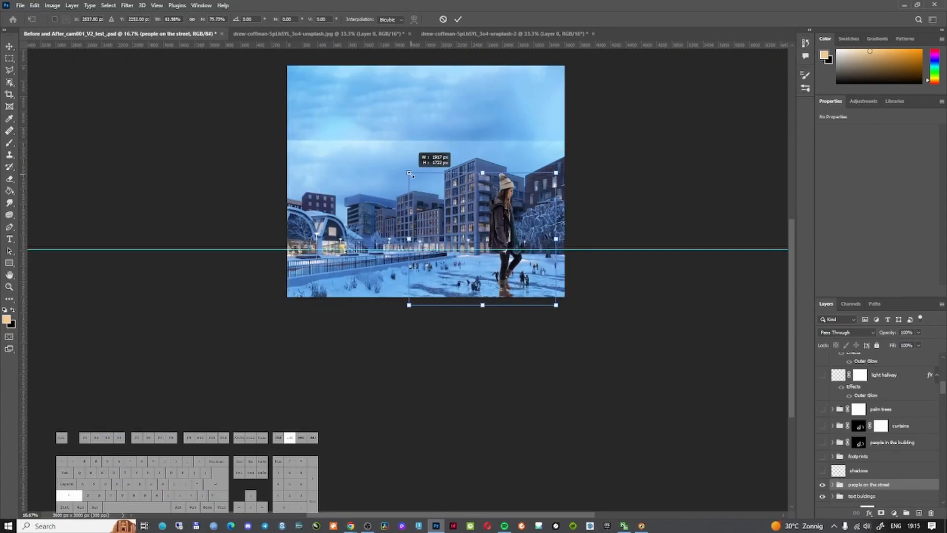
{"action": "key", "text": "ctrl+z"}
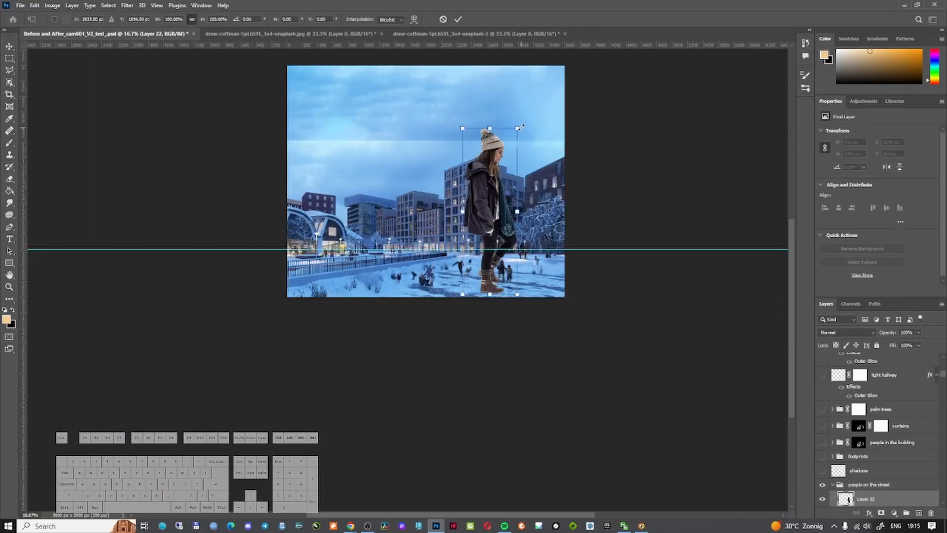
Step: Scale the pasted woman down to 36 × 117 px and place her on the snow in front of the brick building, head near the horizon guide
{"action": "left_click_drag", "start_coordinate": [519, 128], "coordinate": [529, 252]}
{"action": "left_click", "coordinate": [492, 238], "text": "ctrl+space"}
{"action": "left_click", "coordinate": [493, 239], "text": "ctrl+space"}
{"action": "left_click", "coordinate": [543, 253], "text": "ctrl+space"}
{"action": "left_click_drag", "start_coordinate": [543, 164], "coordinate": [522, 290]}
{"action": "left_click_drag", "start_coordinate": [533, 340], "coordinate": [527, 320]}
{"action": "left_click", "coordinate": [536, 293], "text": "ctrl+space"}
{"action": "left_click_drag", "start_coordinate": [508, 256], "coordinate": [521, 211]}
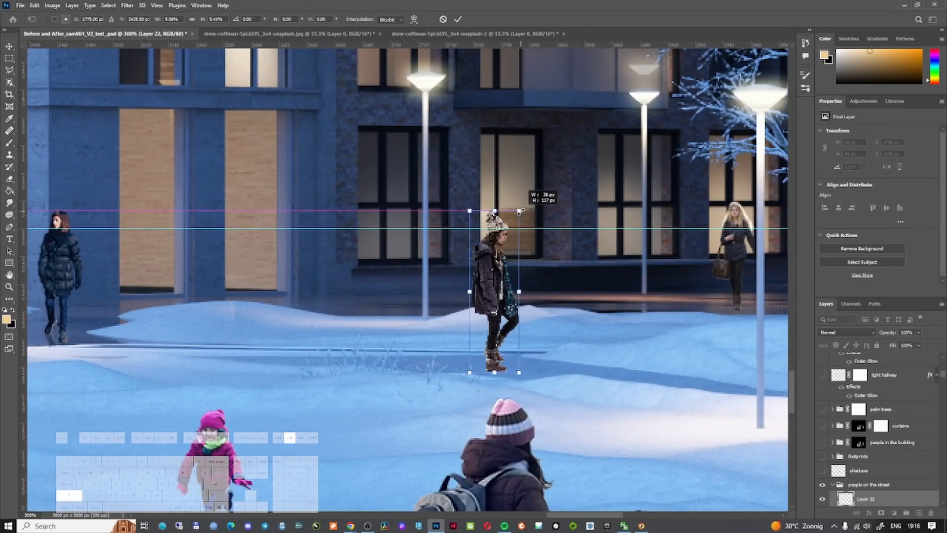
{"action": "key", "text": "Return"}
Step: Check the woman's scale and position against the surrounding people and the whole street scene
{"action": "left_click", "coordinate": [534, 279], "text": "ctrl+alt+space"}
{"action": "left_click", "coordinate": [537, 279], "text": "ctrl+space"}
{"action": "left_click", "coordinate": [536, 279], "text": "ctrl+space"}
{"action": "left_click_drag", "start_coordinate": [585, 310], "coordinate": [518, 315]}
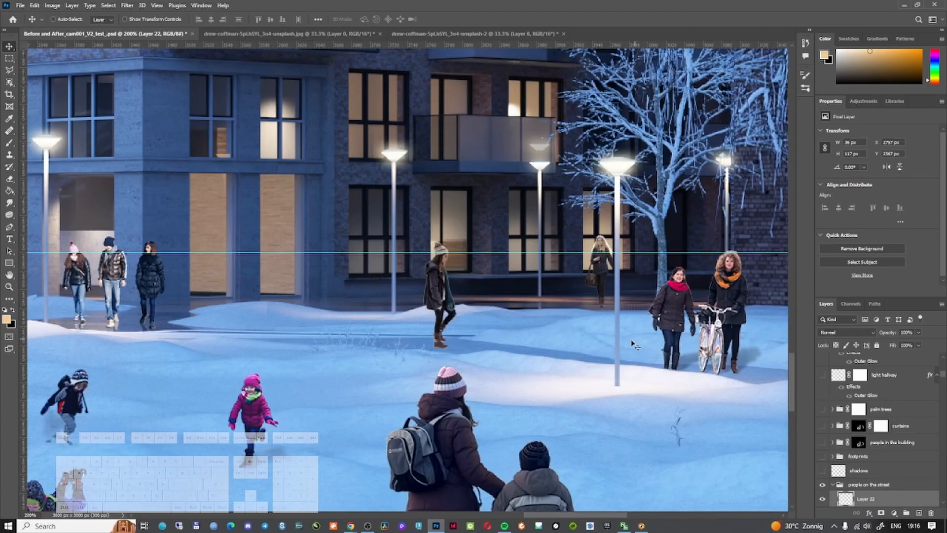
{"action": "left_click", "coordinate": [544, 359], "text": "ctrl+alt+space"}
{"action": "left_click", "coordinate": [544, 358], "text": "ctrl+alt+space"}
{"action": "left_click", "coordinate": [544, 358], "text": "ctrl+alt+space"}
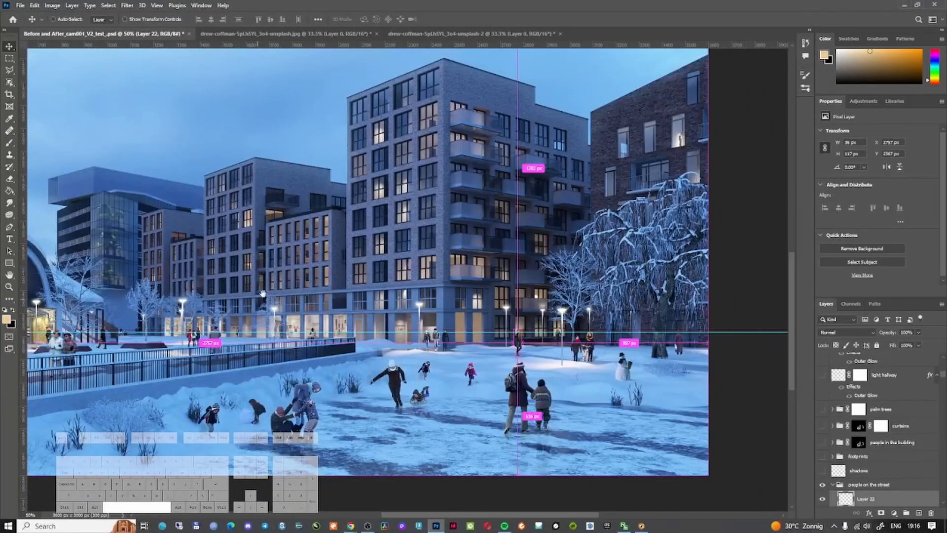
{"action": "left_click_drag", "start_coordinate": [263, 294], "coordinate": [478, 364]}
{"action": "left_click", "coordinate": [478, 364], "text": "ctrl+alt+space"}
{"action": "left_click", "coordinate": [600, 373], "text": "ctrl+space"}
{"action": "left_click", "coordinate": [599, 374], "text": "ctrl+space"}
{"action": "left_click", "coordinate": [567, 335], "text": "ctrl+space"}
{"action": "left_click", "coordinate": [566, 335], "text": "ctrl+space"}
{"action": "left_click", "coordinate": [566, 335], "text": "ctrl+space"}
{"action": "left_click", "coordinate": [566, 335], "text": "ctrl+space"}
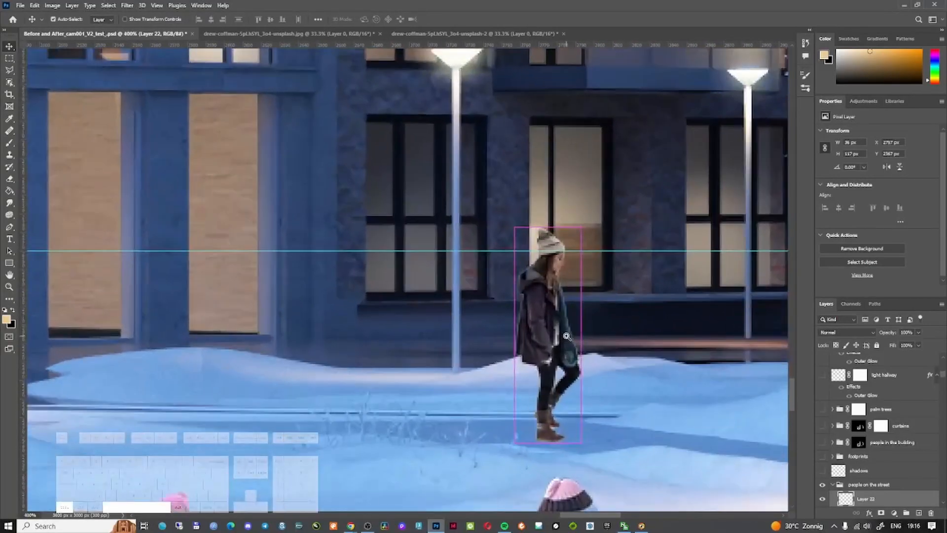
{"action": "left_click", "coordinate": [566, 336], "text": "ctrl+alt+space"}
{"action": "left_click", "coordinate": [565, 333], "text": "ctrl+alt+space"}
{"action": "left_click", "coordinate": [559, 321], "text": "ctrl+space"}
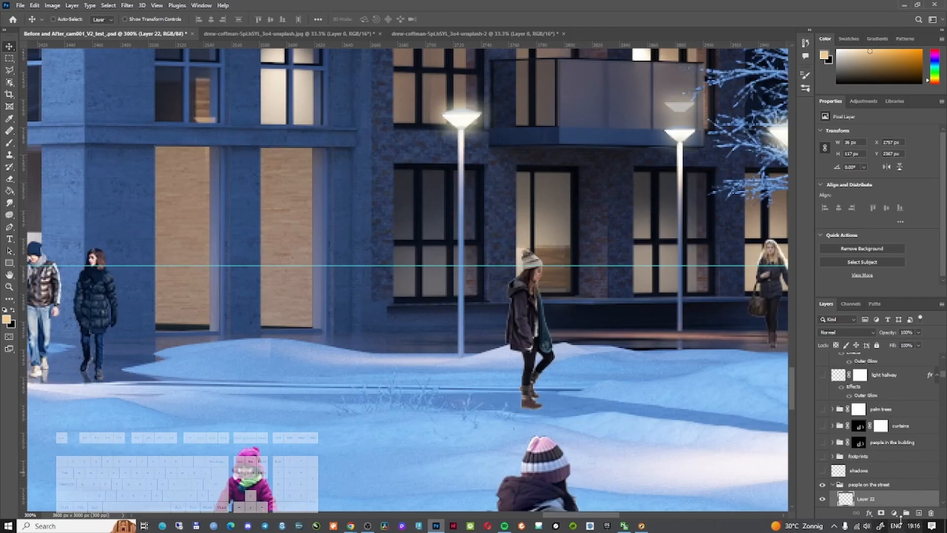
Step: Add a Color Balance adjustment layer above the woman's layer and clip it to her
{"action": "scroll", "coordinate": [896, 511], "scroll_direction": "down", "scroll_amount": 1}
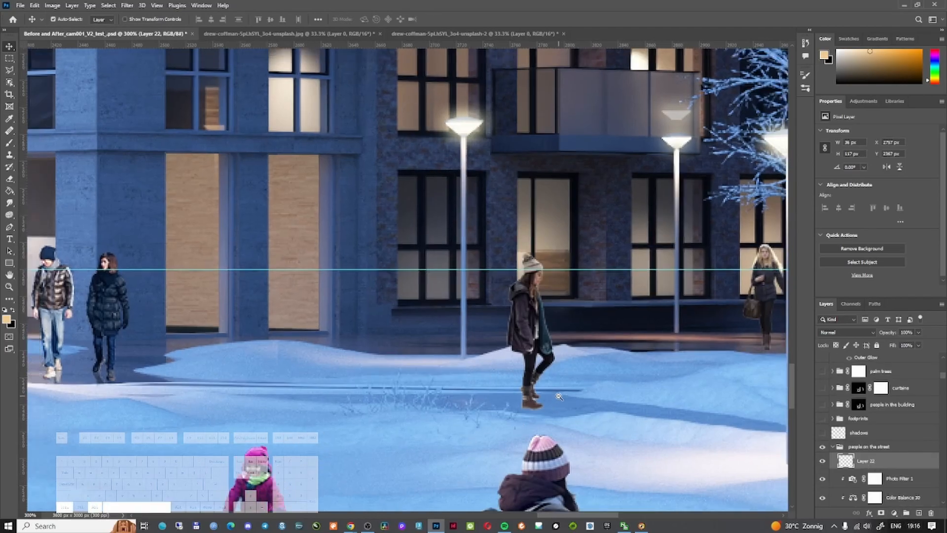
{"action": "left_click", "coordinate": [567, 394], "text": "ctrl+alt+space"}
{"action": "left_click", "coordinate": [568, 395], "text": "ctrl+alt+space"}
{"action": "left_click", "coordinate": [535, 389], "text": "ctrl+space"}
{"action": "left_click", "coordinate": [531, 387], "text": "ctrl+space"}
{"action": "left_click", "coordinate": [610, 340], "text": "ctrl+space"}
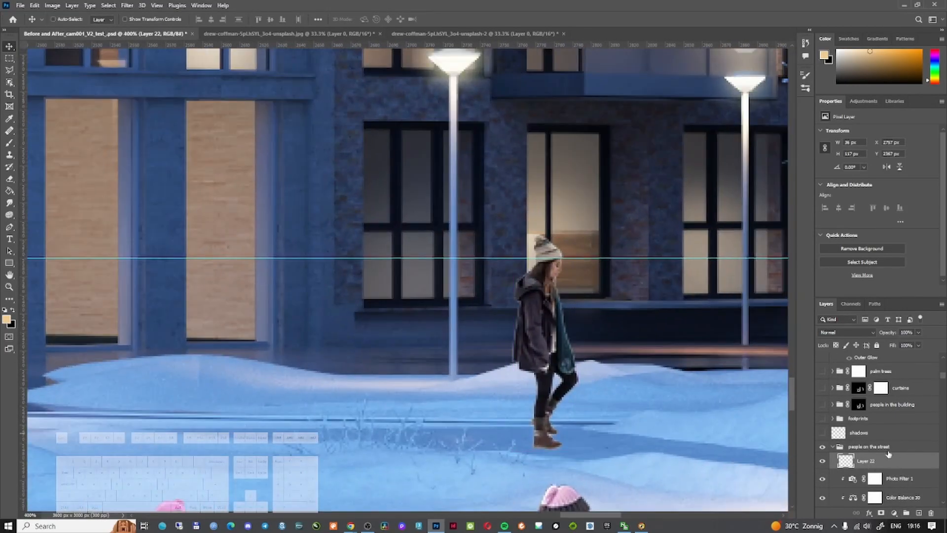
{"action": "scroll", "coordinate": [869, 424], "scroll_direction": "down", "scroll_amount": 1}
{"action": "left_click", "coordinate": [895, 513]}
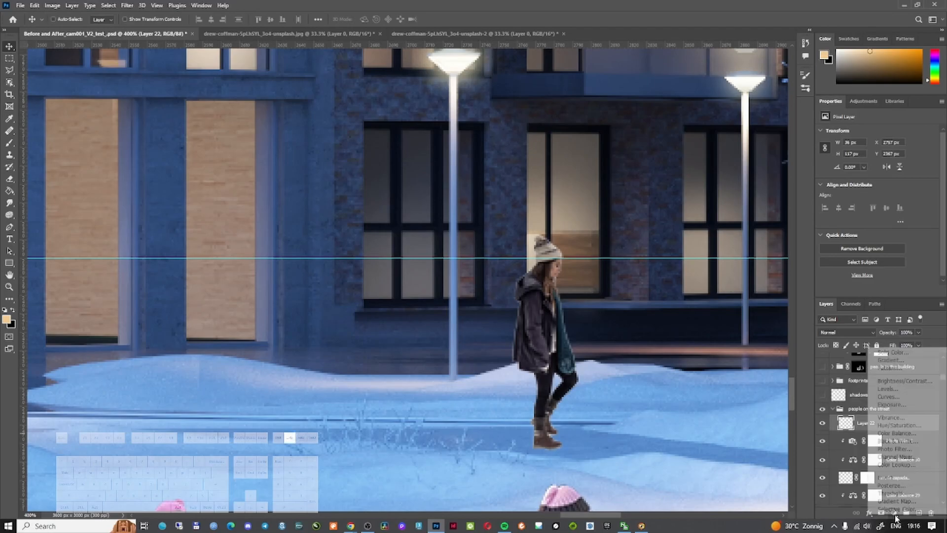
{"action": "left_click", "coordinate": [909, 434]}
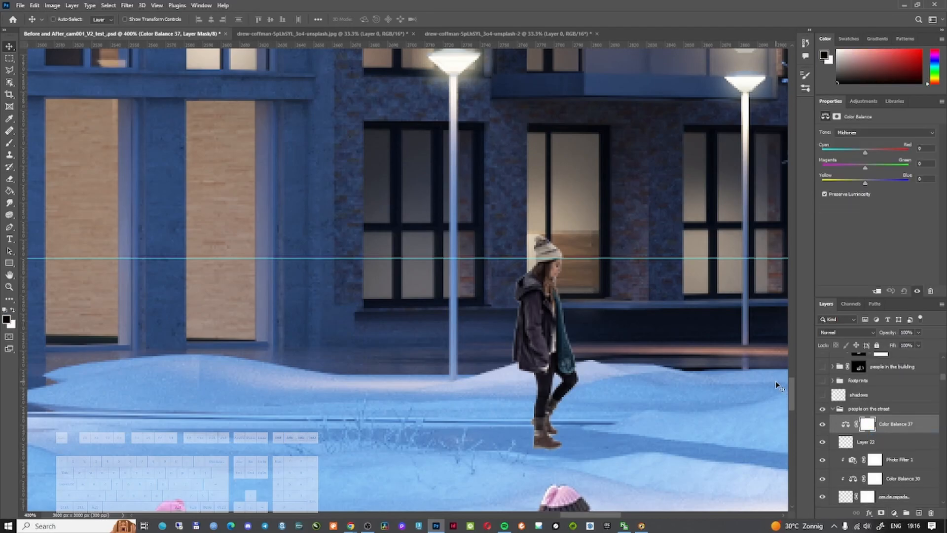
{"action": "left_click", "coordinate": [890, 432], "text": "alt"}
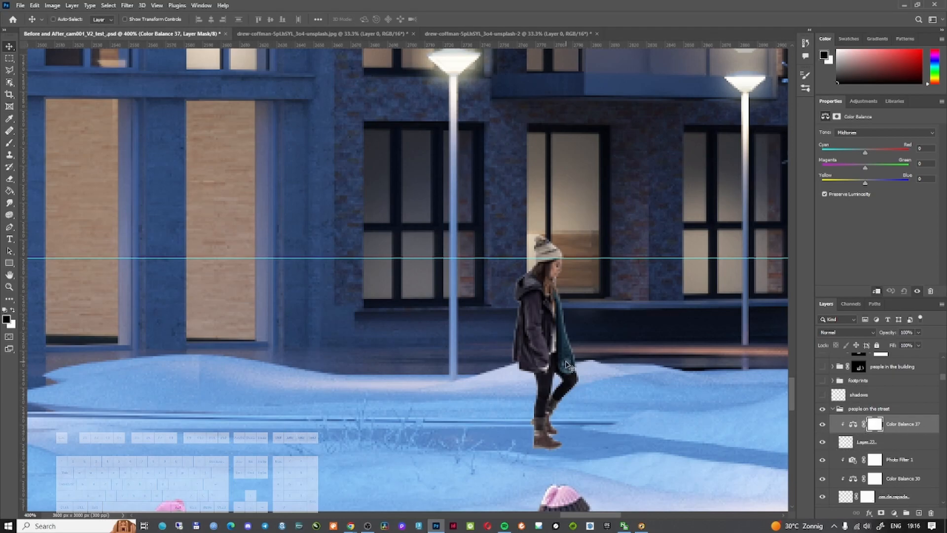
Step: Shift the woman's Color Balance midtones toward blue, and its shadows slightly toward cyan and to +5 blue
{"action": "left_click", "coordinate": [853, 423]}
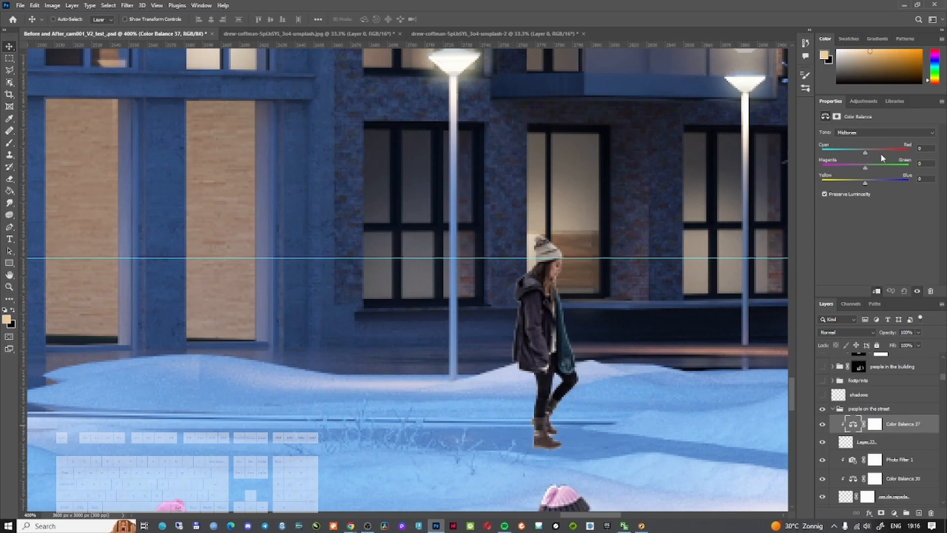
{"action": "left_click_drag", "start_coordinate": [866, 181], "coordinate": [874, 181]}
{"action": "left_click", "coordinate": [861, 133]}
{"action": "left_click", "coordinate": [857, 141]}
{"action": "left_click_drag", "start_coordinate": [868, 182], "coordinate": [864, 182]}
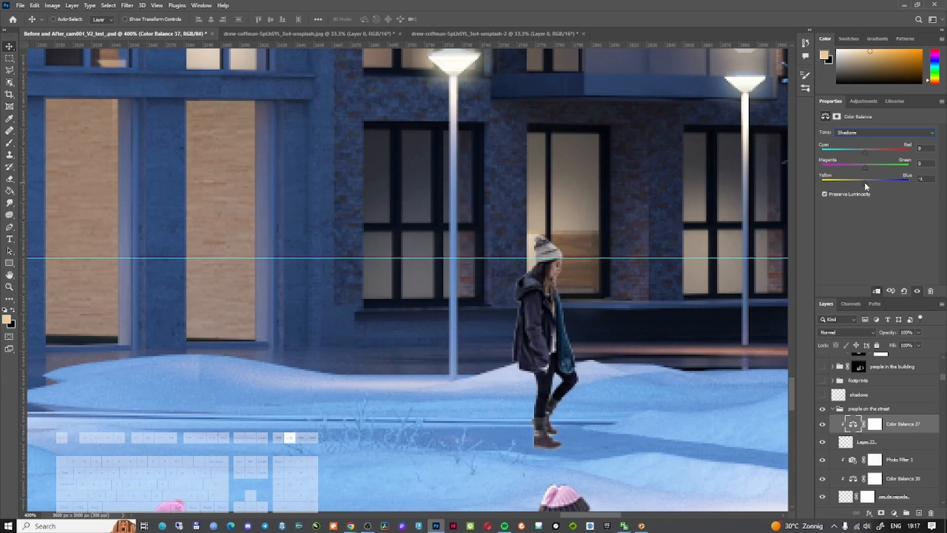
{"action": "left_click", "coordinate": [601, 302], "text": "ctrl+alt"}
{"action": "left_click", "coordinate": [601, 303], "text": "ctrl+alt"}
{"action": "left_click", "coordinate": [605, 307], "text": "ctrl"}
{"action": "left_click", "coordinate": [605, 307], "text": "ctrl"}
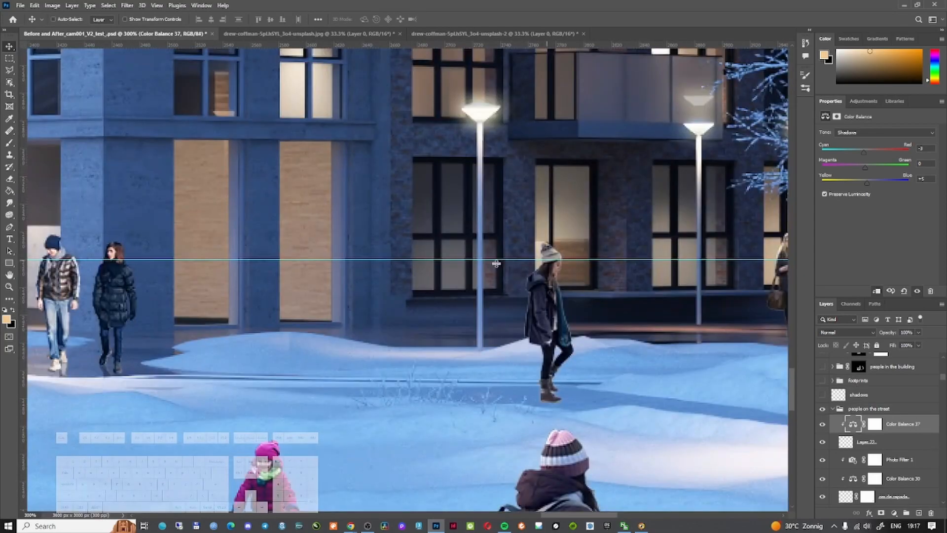
{"action": "left_click", "coordinate": [532, 301], "text": "ctrl"}
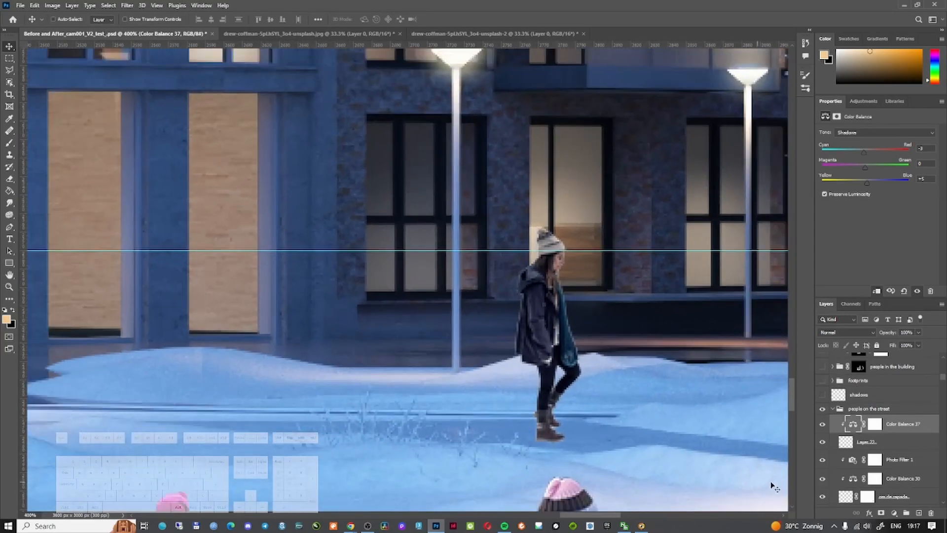
Step: Create a new layer above the Color Balance, clip it to the woman, and set its blend mode to Screen
{"action": "left_click", "coordinate": [894, 513]}
{"action": "key", "text": "ctrl+shift+n"}
{"action": "key", "text": "Return"}
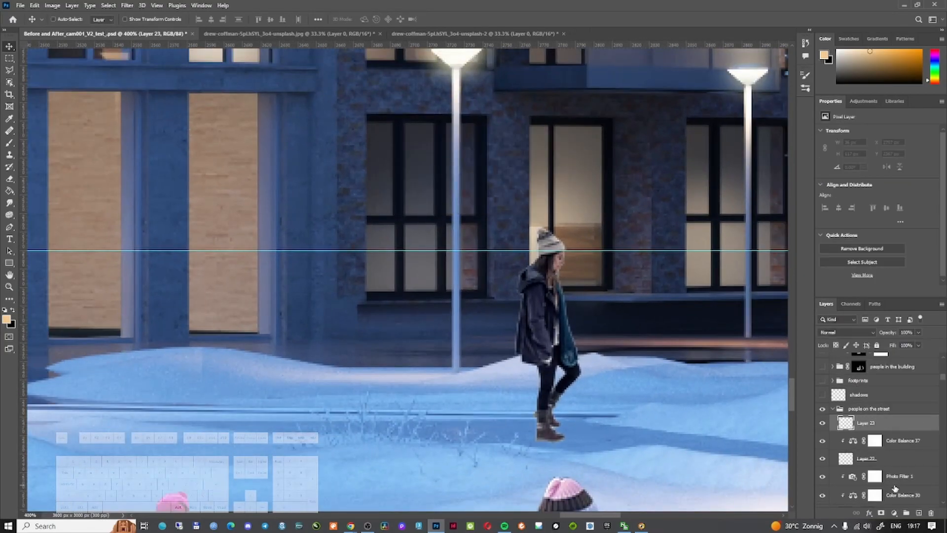
{"action": "left_click", "coordinate": [894, 431], "text": "alt"}
{"action": "left_click_drag", "start_coordinate": [554, 294], "coordinate": [505, 291]}
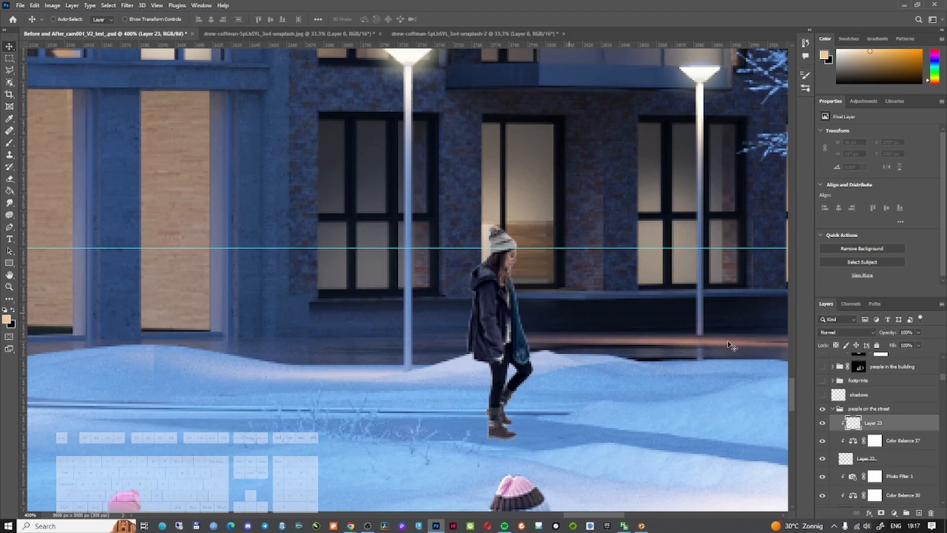
{"action": "left_click", "coordinate": [846, 332]}
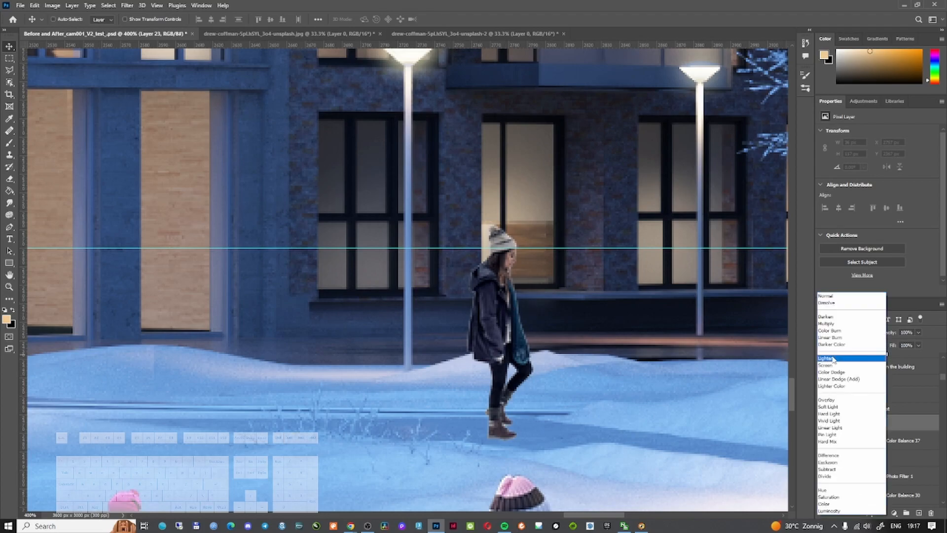
{"action": "left_click", "coordinate": [839, 365]}
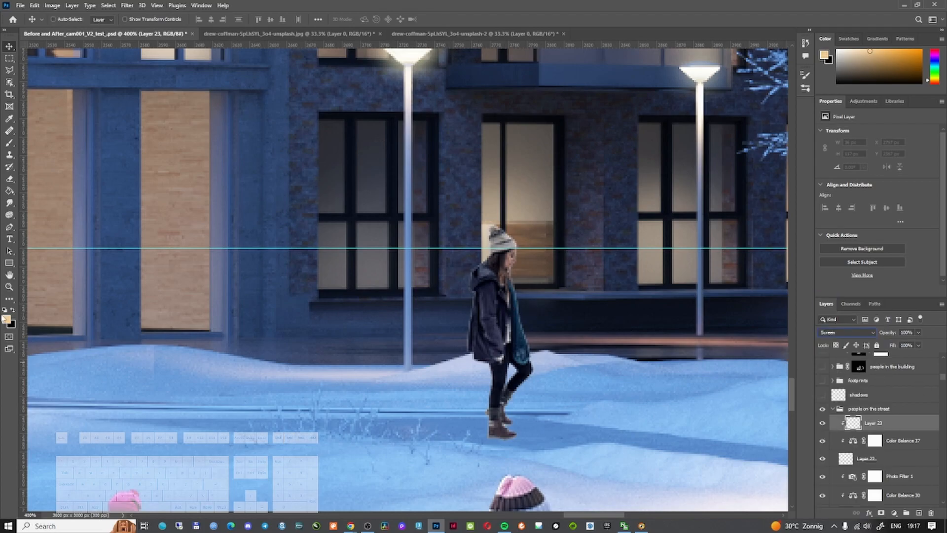
Step: Set a light warm cream foreground colour for the brush and load the woman's silhouette as a selection for the Screen layer
{"action": "left_click", "coordinate": [7, 320]}
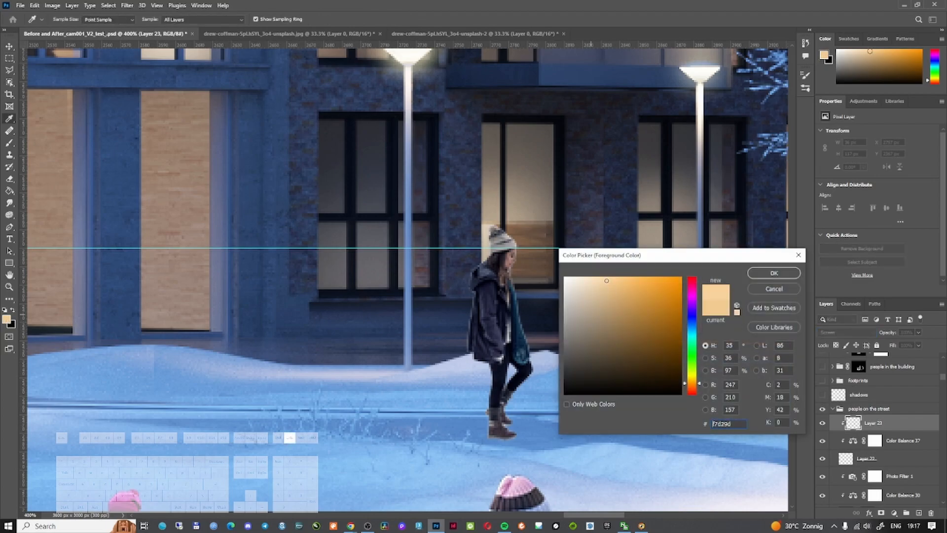
{"action": "left_click", "coordinate": [774, 273]}
{"action": "key", "text": "b"}
{"action": "left_click", "coordinate": [845, 459]}
{"action": "left_click", "coordinate": [846, 459], "text": "ctrl"}
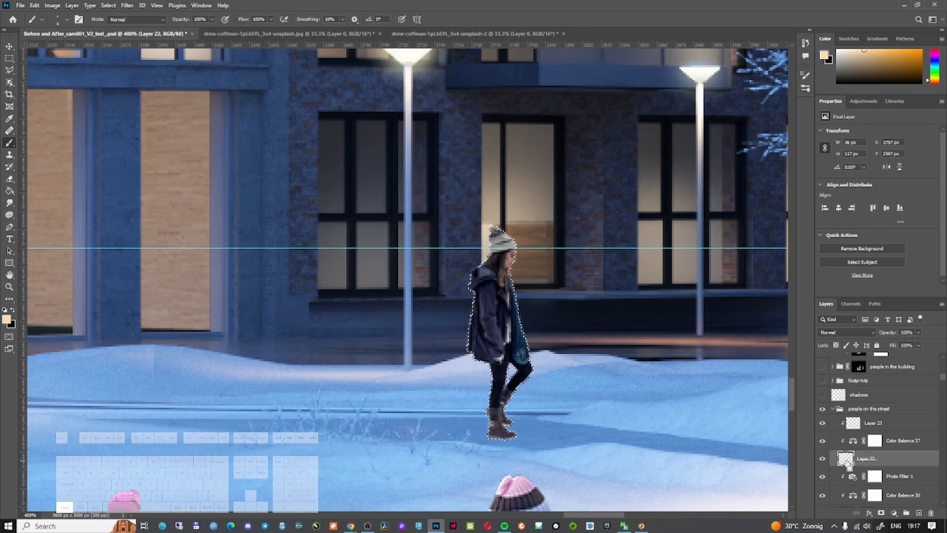
{"action": "left_click", "coordinate": [873, 424]}
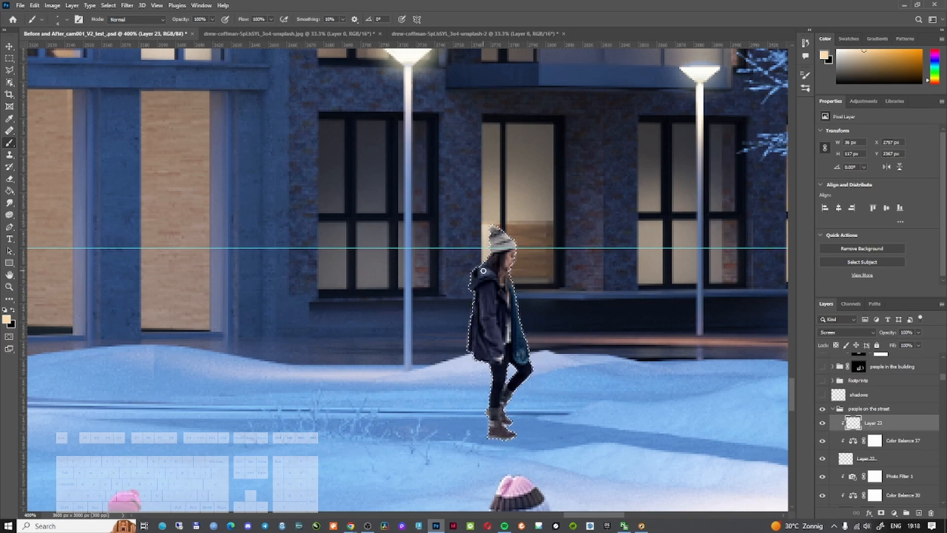
Step: Paint a warm highlight on the Screen layer along the front edge of the hat, face and upper scarf with a larger brush
{"action": "left_click", "coordinate": [511, 375], "text": "alt"}
{"action": "left_click", "coordinate": [533, 336], "text": "alt"}
{"action": "left_click", "coordinate": [656, 336], "text": "ctrl"}
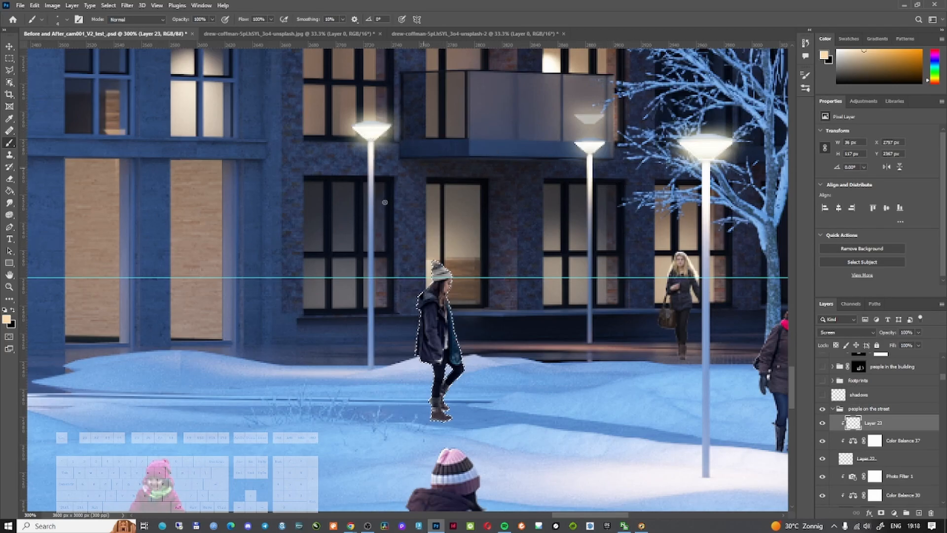
{"action": "left_click", "coordinate": [554, 287], "text": "ctrl+alt"}
{"action": "left_click", "coordinate": [552, 288], "text": "ctrl+alt"}
{"action": "left_click", "coordinate": [548, 294], "text": "ctrl"}
{"action": "left_click", "coordinate": [516, 298], "text": "ctrl"}
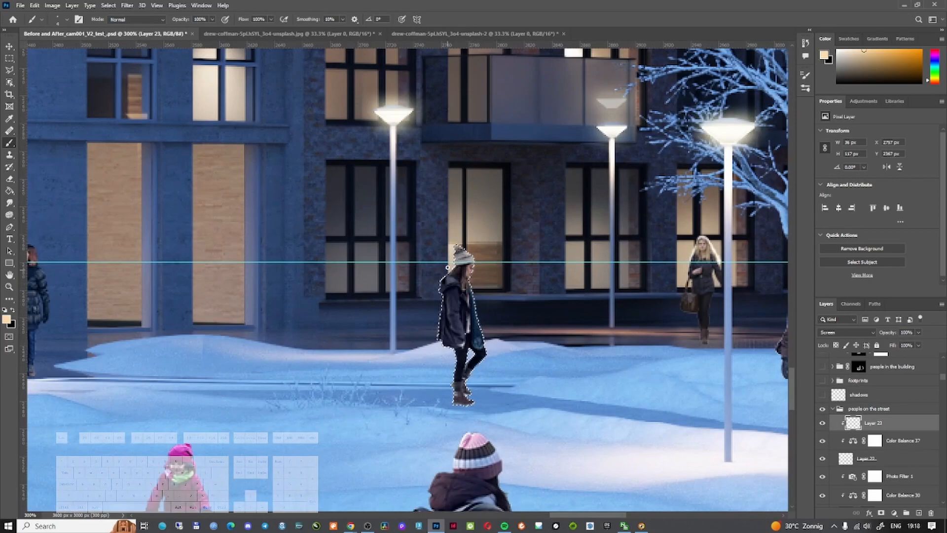
{"action": "left_click", "coordinate": [474, 296], "text": "ctrl"}
{"action": "left_click", "coordinate": [474, 297], "text": "ctrl"}
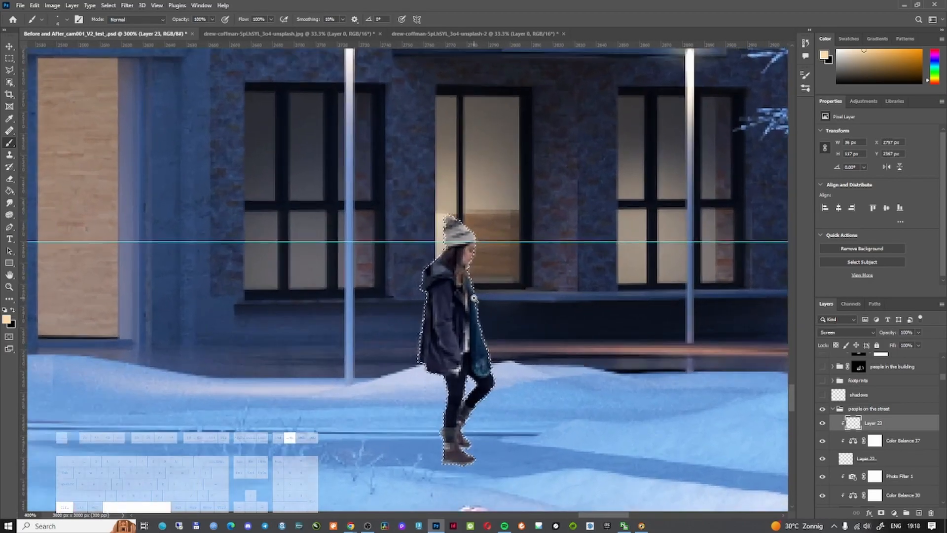
{"action": "left_click", "coordinate": [475, 299], "text": "ctrl"}
{"action": "key", "text": "bracketright"}
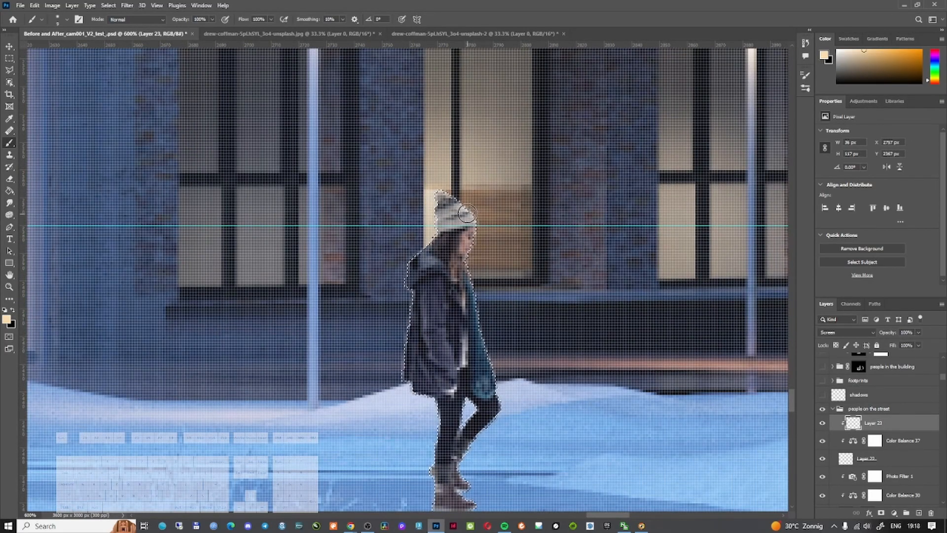
{"action": "mouse_move", "coordinate": [446, 191]}
{"action": "left_mouse_down"}
{"action": "mouse_move", "coordinate": [475, 215]}
{"action": "mouse_move", "coordinate": [464, 263]}
{"action": "mouse_move", "coordinate": [477, 278]}
{"action": "mouse_move", "coordinate": [461, 269]}
{"action": "mouse_move", "coordinate": [475, 277]}
{"action": "mouse_move", "coordinate": [469, 281]}
{"action": "mouse_move", "coordinate": [464, 266]}
{"action": "mouse_move", "coordinate": [478, 318]}
{"action": "left_mouse_up"}
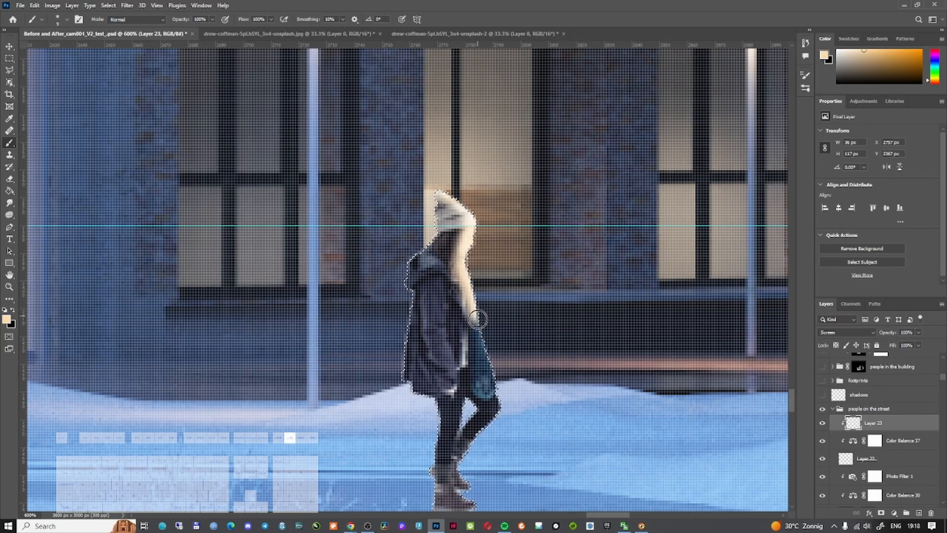
Step: Paint warm rim light down the woman's scarf, the back of her hat and coat, and her legs, and clear the selection
{"action": "left_click_drag", "start_coordinate": [478, 319], "coordinate": [496, 364]}
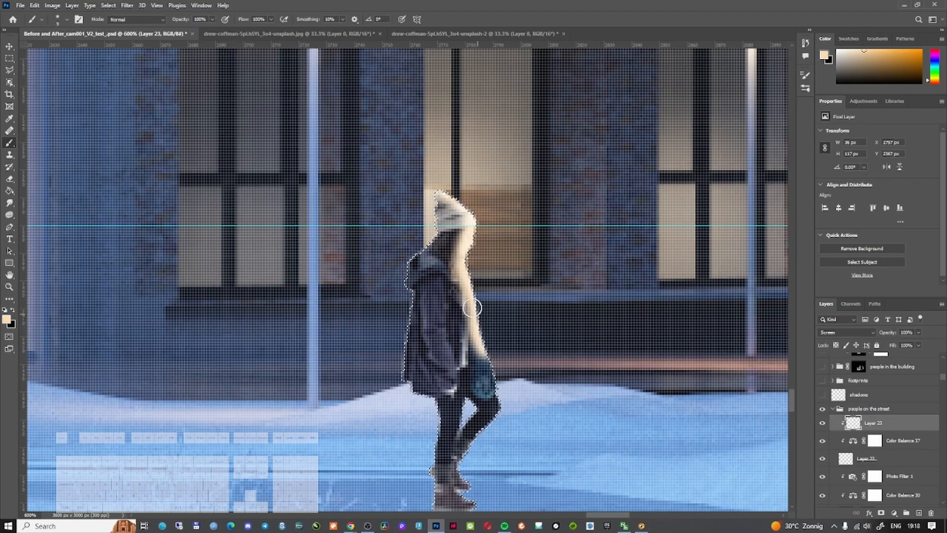
{"action": "mouse_move", "coordinate": [437, 193]}
{"action": "left_mouse_down"}
{"action": "mouse_move", "coordinate": [435, 222]}
{"action": "mouse_move", "coordinate": [404, 269]}
{"action": "mouse_move", "coordinate": [414, 360]}
{"action": "mouse_move", "coordinate": [407, 330]}
{"action": "mouse_move", "coordinate": [410, 378]}
{"action": "left_mouse_up"}
{"action": "left_click_drag", "start_coordinate": [439, 408], "coordinate": [443, 464]}
{"action": "mouse_move", "coordinate": [480, 370]}
{"action": "left_mouse_down"}
{"action": "mouse_move", "coordinate": [488, 390]}
{"action": "mouse_move", "coordinate": [480, 356]}
{"action": "mouse_move", "coordinate": [492, 420]}
{"action": "mouse_move", "coordinate": [495, 412]}
{"action": "left_mouse_up"}
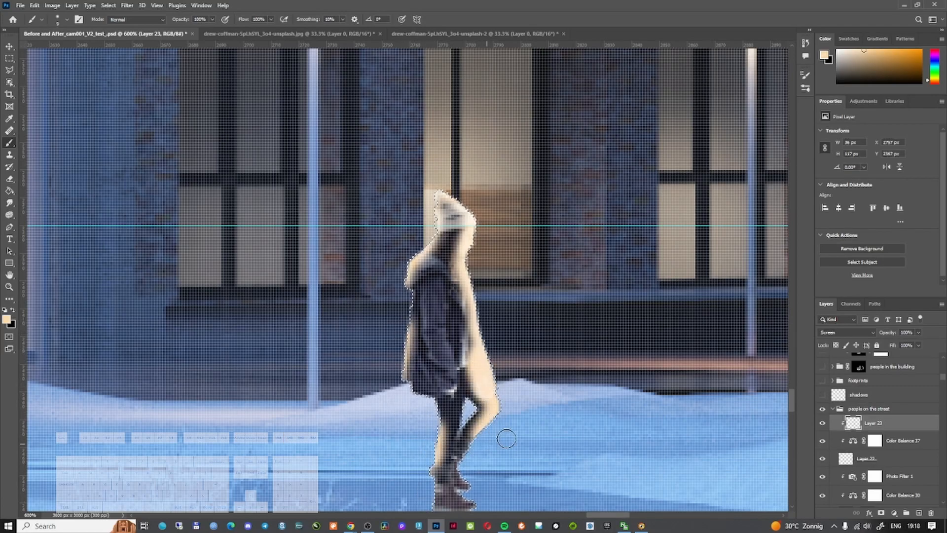
{"action": "key", "text": "ctrl+d"}
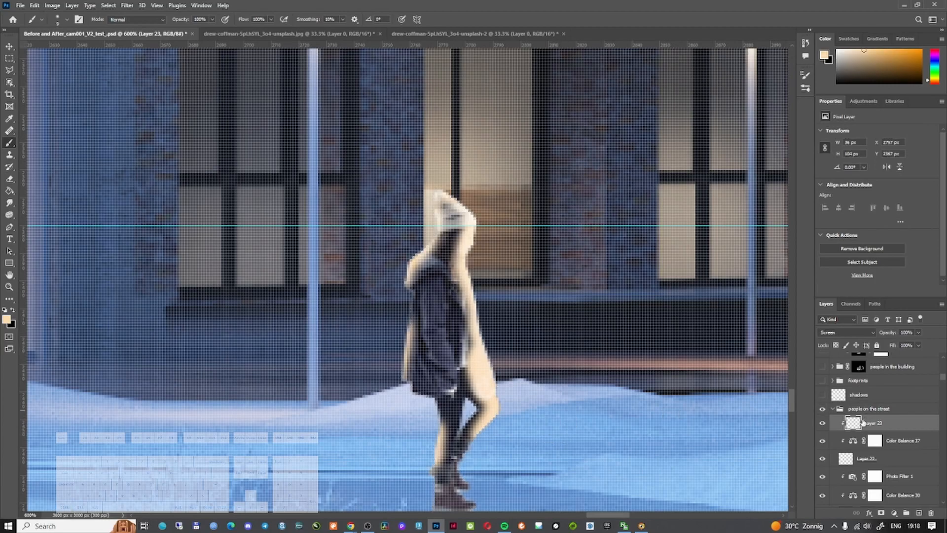
Step: Try the Hard Light blend mode on the painted highlight layer with its opacity raised to 100%
{"action": "left_click", "coordinate": [848, 331]}
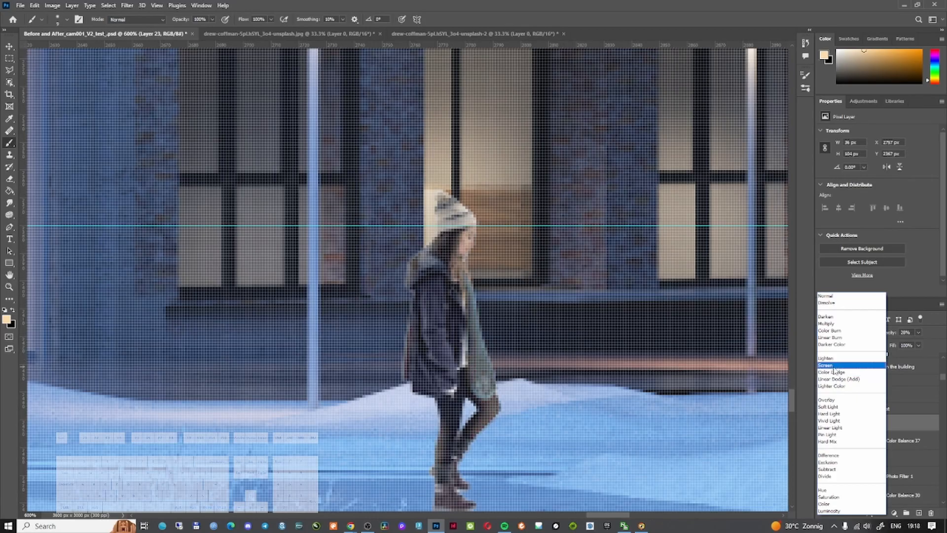
{"action": "left_click", "coordinate": [829, 414]}
{"action": "scroll", "coordinate": [552, 389], "scroll_direction": "down", "scroll_amount": 1}
{"action": "scroll", "coordinate": [552, 388], "scroll_direction": "down", "scroll_amount": 3}
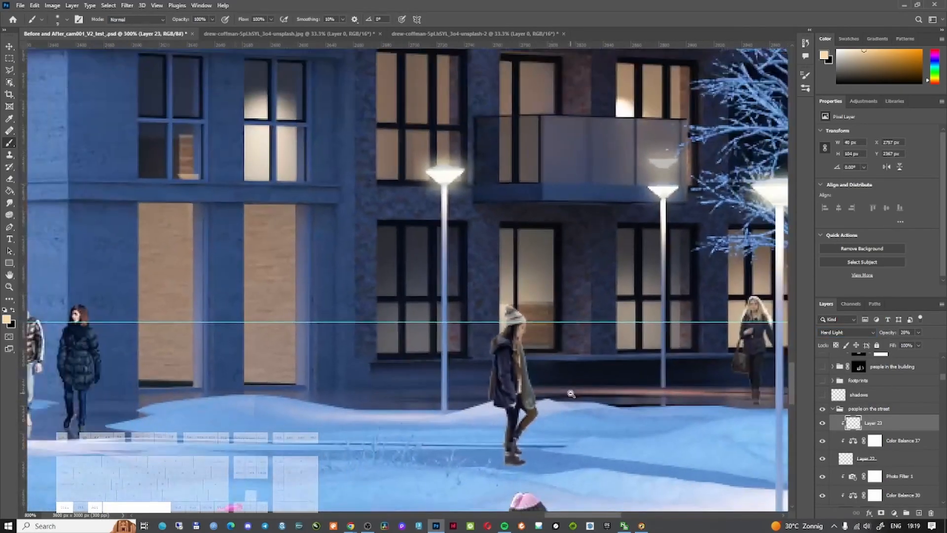
{"action": "left_click", "coordinate": [917, 333]}
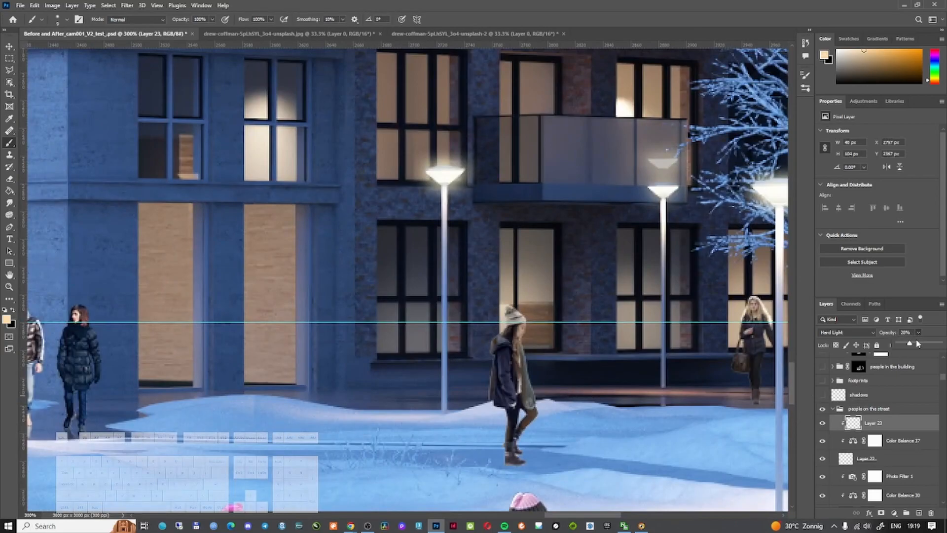
{"action": "left_click_drag", "start_coordinate": [909, 345], "coordinate": [940, 344]}
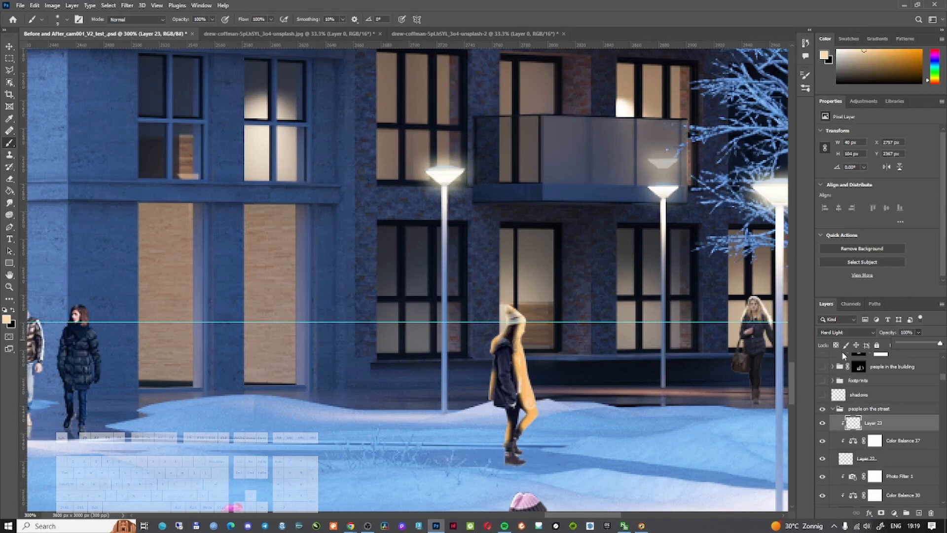
Step: Change the highlight layer's blend mode to Overlay and set its opacity to 51%
{"action": "left_click", "coordinate": [842, 335]}
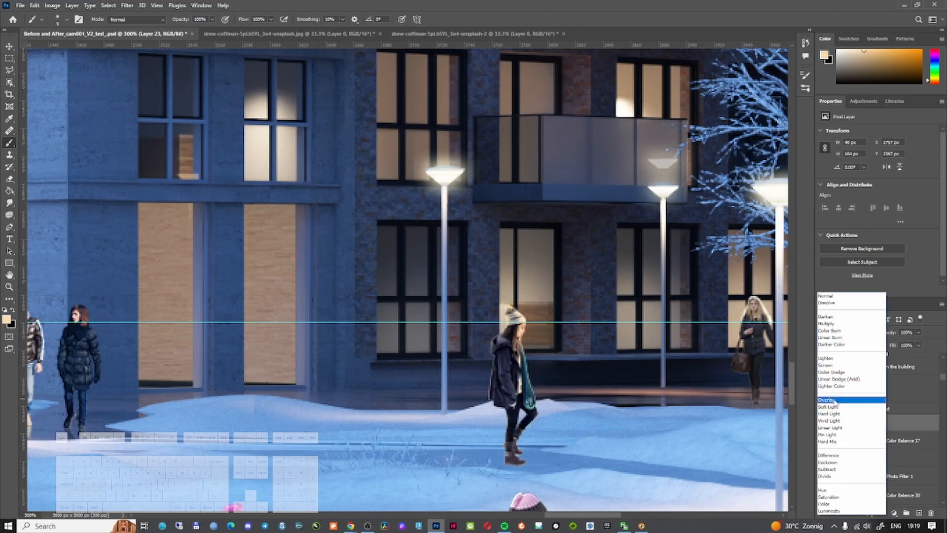
{"action": "left_click", "coordinate": [834, 400]}
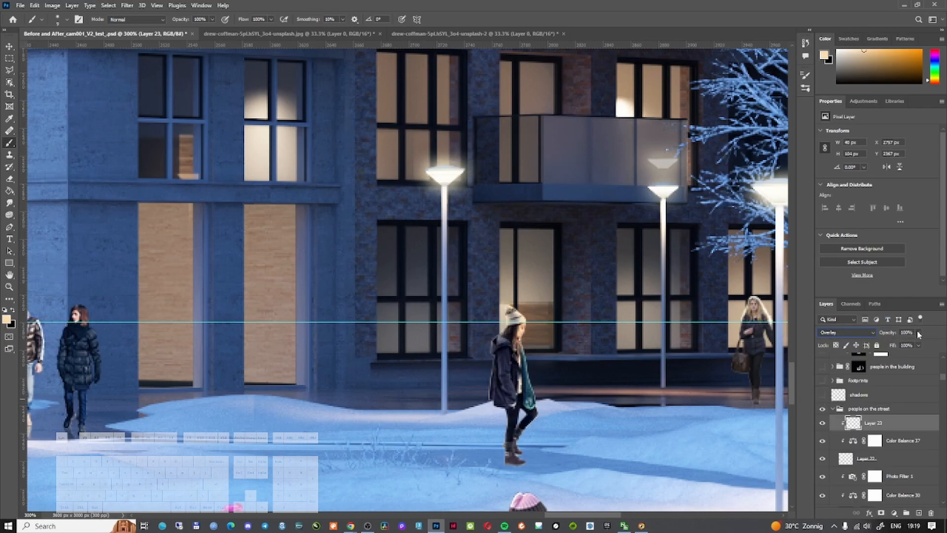
{"action": "mouse_move", "coordinate": [920, 345]}
{"action": "left_mouse_down"}
{"action": "mouse_move", "coordinate": [851, 357]}
{"action": "mouse_move", "coordinate": [904, 352]}
{"action": "left_mouse_up"}
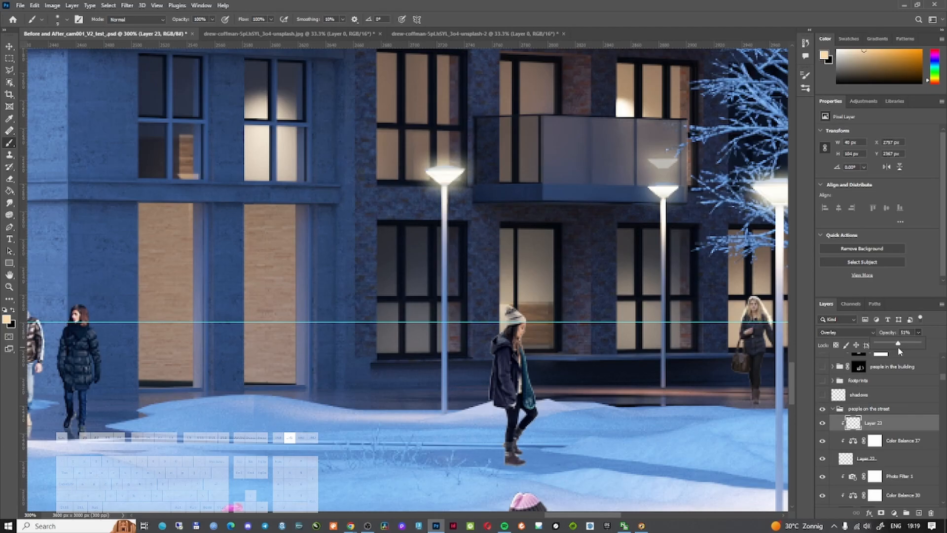
Step: Duplicate the woman's layer and place the copy directly beneath the original
{"action": "left_click", "coordinate": [506, 417], "text": "ctrl+alt"}
{"action": "left_click_drag", "start_coordinate": [514, 372], "coordinate": [482, 268]}
{"action": "left_click", "coordinate": [482, 268], "text": "ctrl"}
{"action": "left_click", "coordinate": [482, 269], "text": "ctrl"}
{"action": "left_click", "coordinate": [472, 295], "text": "ctrl+alt"}
{"action": "left_click", "coordinate": [472, 295], "text": "ctrl+alt"}
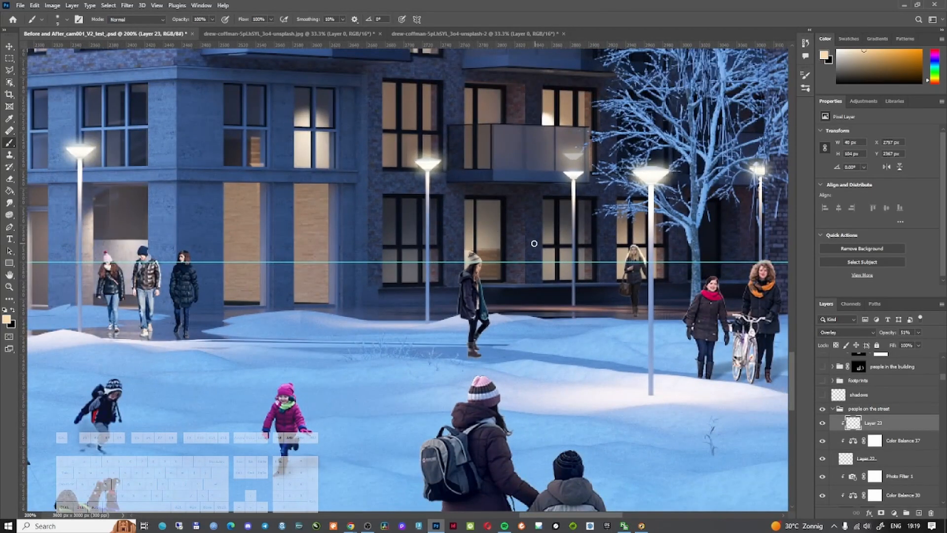
{"action": "left_click", "coordinate": [454, 328], "text": "ctrl"}
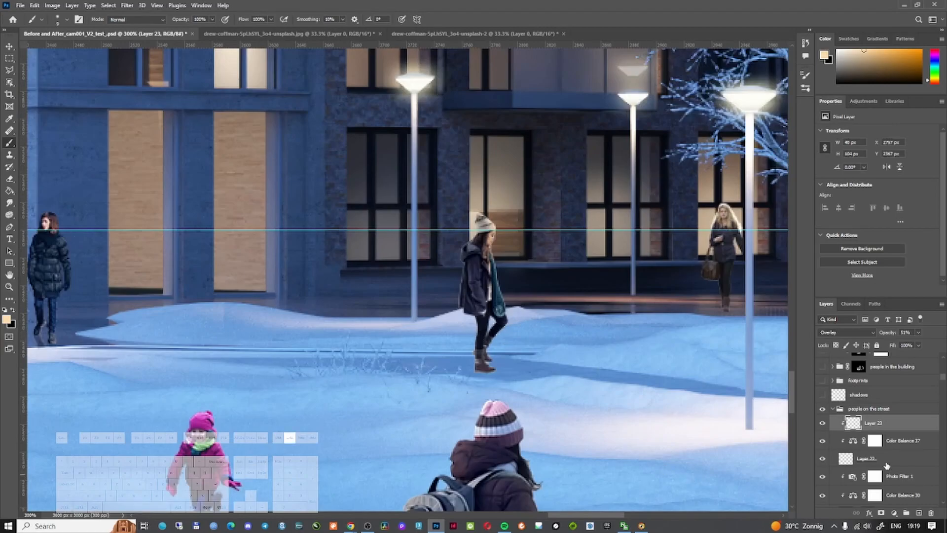
{"action": "left_click", "coordinate": [872, 458]}
{"action": "key", "text": "v"}
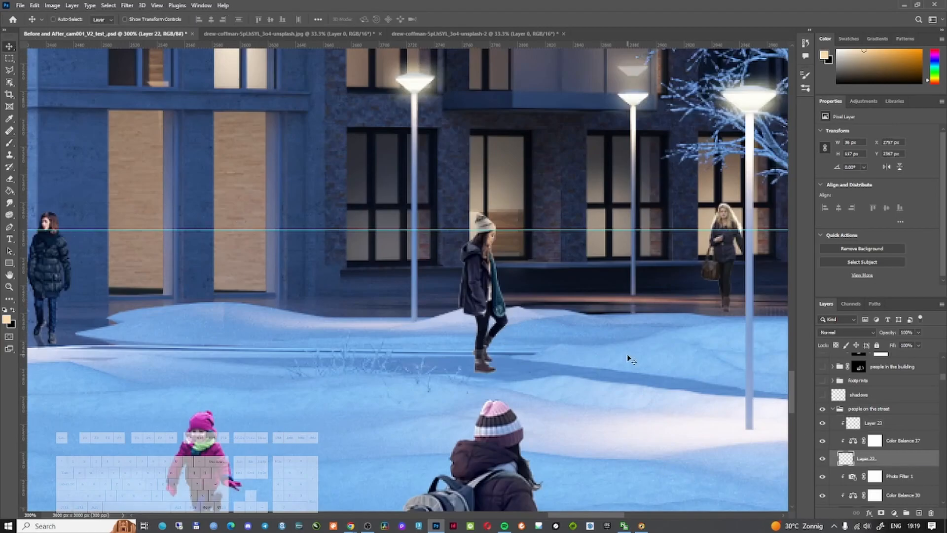
{"action": "left_click_drag", "start_coordinate": [873, 460], "coordinate": [897, 461]}
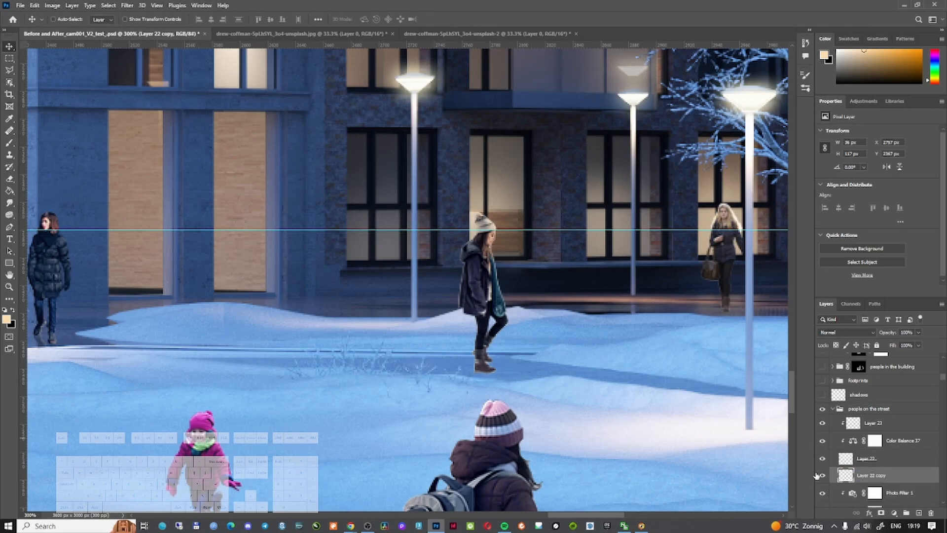
Step: Transform the duplicated woman into a flattened, slanted shadow shape falling from her boots toward the lower left across the snow
{"action": "left_click_drag", "start_coordinate": [496, 286], "coordinate": [482, 298]}
{"action": "key", "text": "ctrl+z"}
{"action": "key", "text": "ctrl+t"}
{"action": "left_click_drag", "start_coordinate": [485, 212], "coordinate": [470, 321]}
{"action": "key", "text": "ctrl+z"}
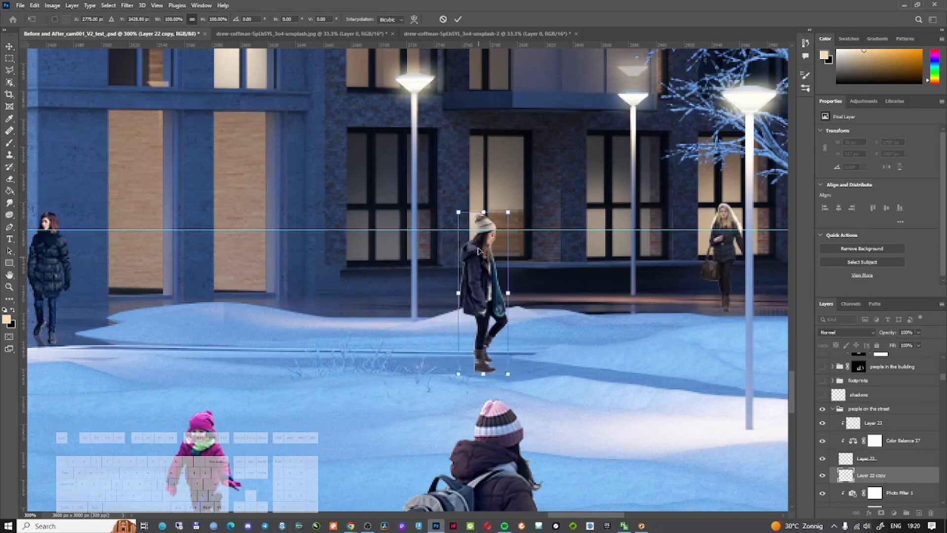
{"action": "left_click_drag", "start_coordinate": [484, 213], "coordinate": [418, 399]}
{"action": "left_click_drag", "start_coordinate": [463, 368], "coordinate": [464, 370]}
{"action": "left_click_drag", "start_coordinate": [367, 418], "coordinate": [340, 414]}
{"action": "left_click_drag", "start_coordinate": [405, 418], "coordinate": [407, 423]}
{"action": "left_click_drag", "start_coordinate": [503, 369], "coordinate": [503, 371]}
{"action": "left_click_drag", "start_coordinate": [456, 391], "coordinate": [463, 389]}
{"action": "key", "text": "Return"}
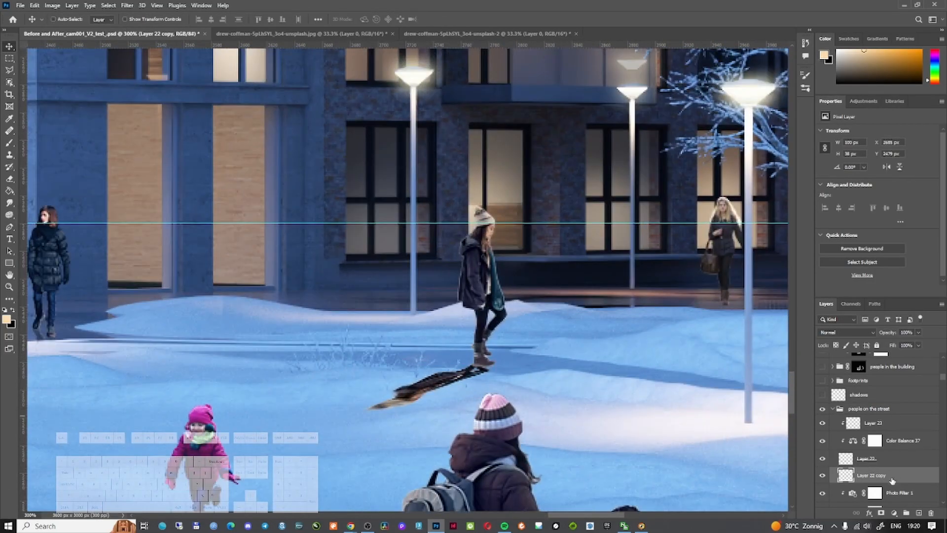
Step: Add a Color Overlay to the shadow copy, sampling the snow's blue and darkening it to a muted dark blue
{"action": "double_click", "coordinate": [892, 479]}
{"action": "left_click_drag", "start_coordinate": [641, 142], "coordinate": [654, 135]}
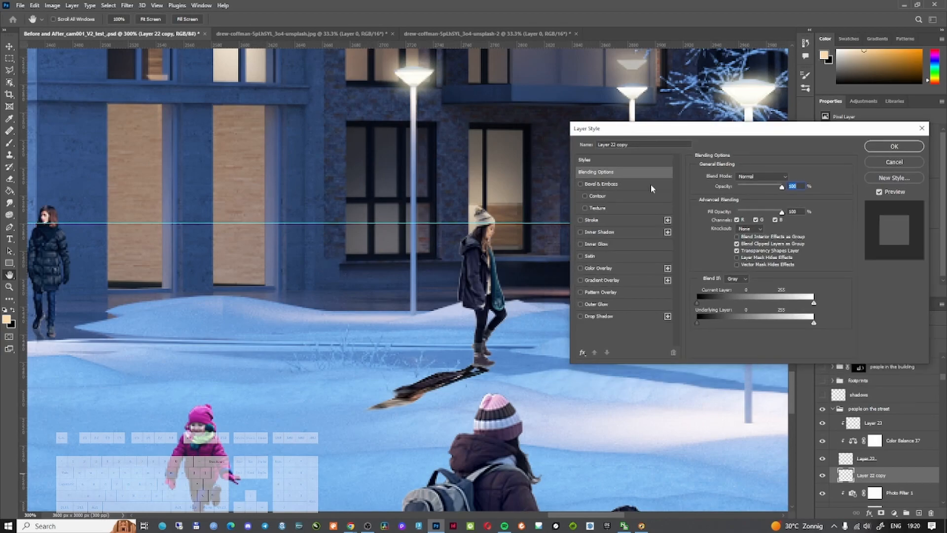
{"action": "left_click", "coordinate": [607, 268]}
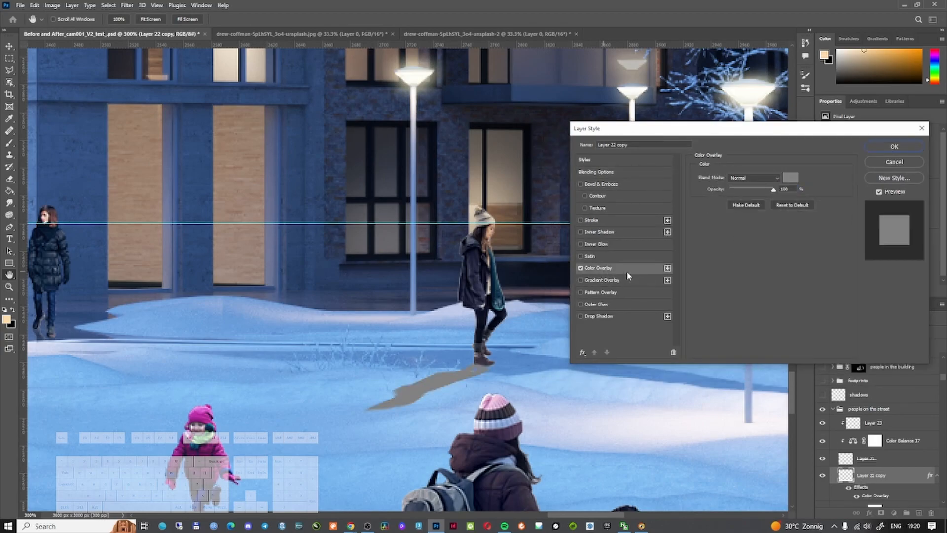
{"action": "left_click", "coordinate": [790, 178]}
{"action": "left_click", "coordinate": [268, 318]}
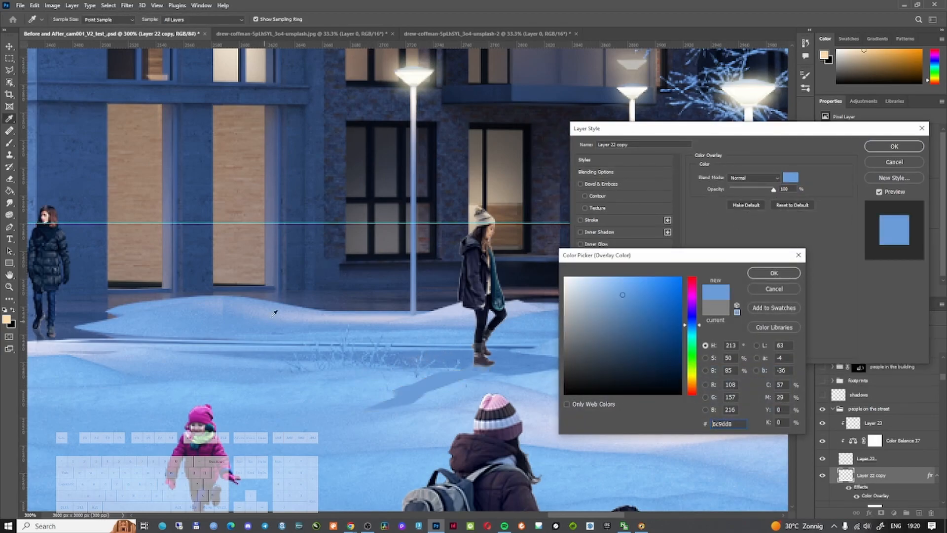
{"action": "left_click_drag", "start_coordinate": [624, 304], "coordinate": [632, 367]}
{"action": "left_click", "coordinate": [617, 350]}
{"action": "left_click", "coordinate": [772, 276]}
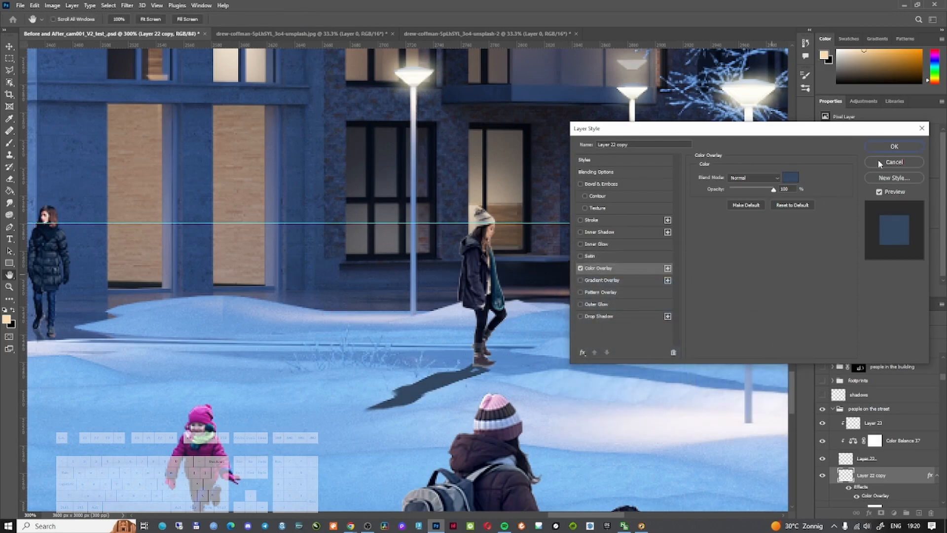
{"action": "key", "text": "Return"}
Step: Set the shadow layer's opacity to 58% and soften its edges with a slight Gaussian Blur
{"action": "left_click_drag", "start_coordinate": [919, 347], "coordinate": [902, 345]}
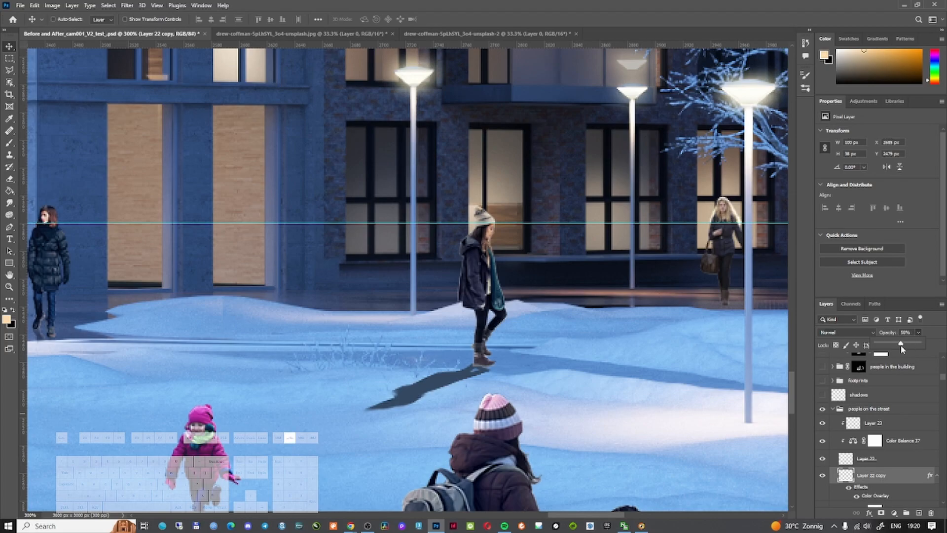
{"action": "left_click", "coordinate": [127, 5]}
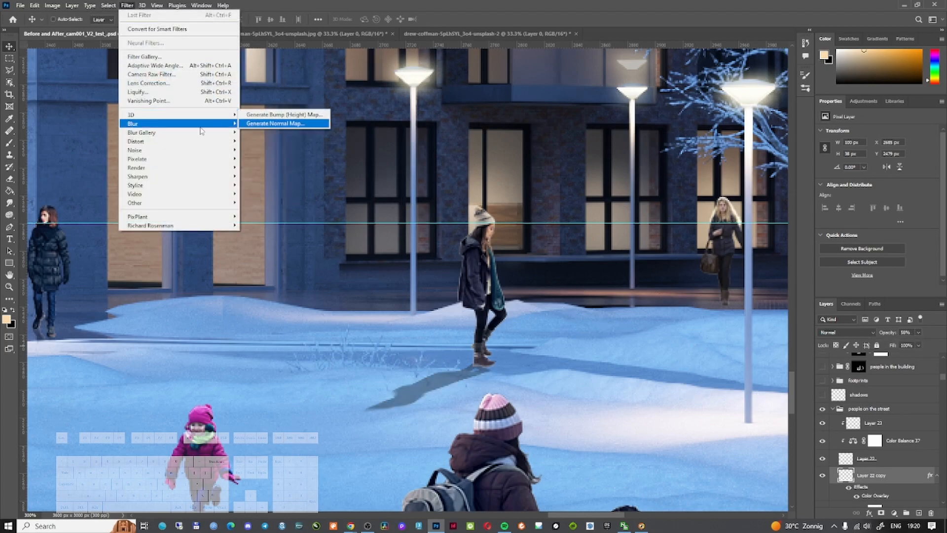
{"action": "left_click", "coordinate": [261, 159]}
{"action": "left_click_drag", "start_coordinate": [531, 258], "coordinate": [530, 258]}
{"action": "left_click", "coordinate": [640, 132]}
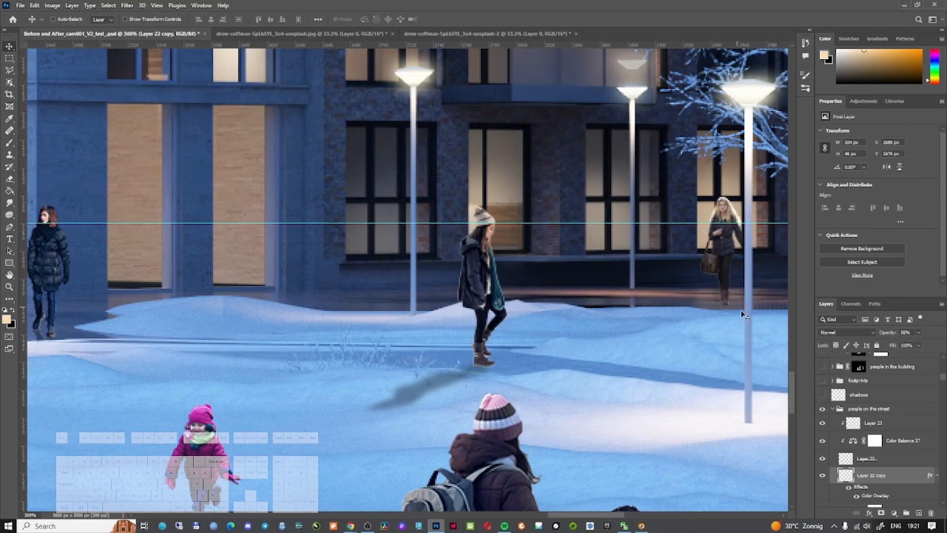
Step: Duplicate the shadow and rotate and distort the copy so it falls from the boots toward the lower right
{"action": "mouse_move", "coordinate": [891, 476]}
{"action": "left_mouse_down"}
{"action": "mouse_move", "coordinate": [896, 486]}
{"action": "mouse_move", "coordinate": [902, 472]}
{"action": "left_mouse_up"}
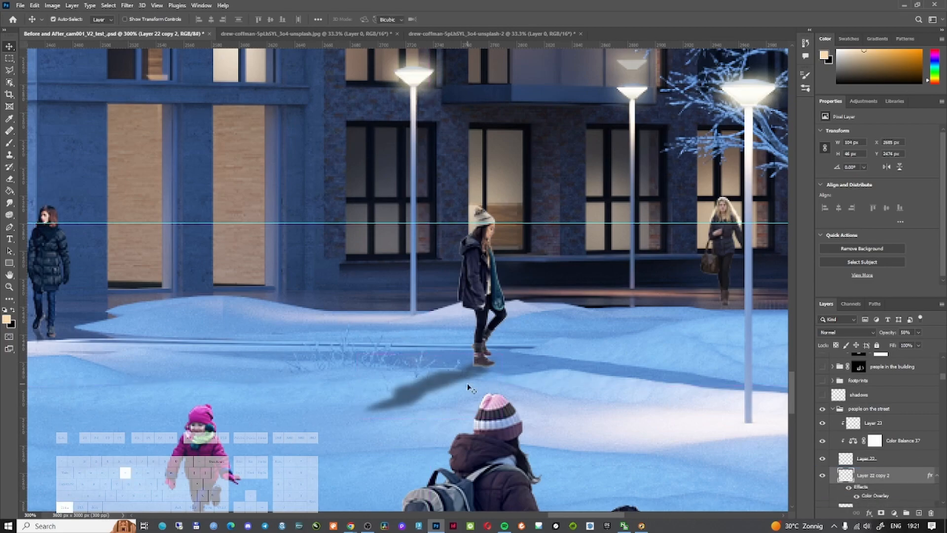
{"action": "key", "text": "ctrl+t"}
{"action": "left_click_drag", "start_coordinate": [357, 417], "coordinate": [461, 424]}
{"action": "mouse_move", "coordinate": [503, 390]}
{"action": "left_mouse_down"}
{"action": "mouse_move", "coordinate": [545, 363]}
{"action": "mouse_move", "coordinate": [505, 378]}
{"action": "left_mouse_up"}
{"action": "left_click_drag", "start_coordinate": [509, 343], "coordinate": [427, 305]}
{"action": "left_click_drag", "start_coordinate": [467, 373], "coordinate": [570, 424]}
{"action": "left_click_drag", "start_coordinate": [533, 379], "coordinate": [517, 356]}
{"action": "left_click_drag", "start_coordinate": [429, 490], "coordinate": [508, 454]}
{"action": "key", "text": "ctrl"}
{"action": "left_click_drag", "start_coordinate": [568, 420], "coordinate": [612, 408]}
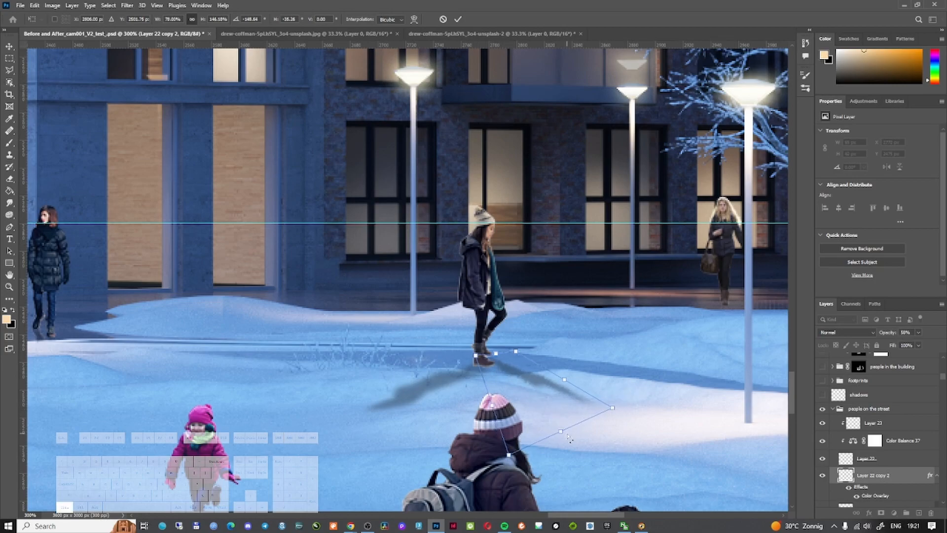
{"action": "left_click_drag", "start_coordinate": [476, 357], "coordinate": [467, 359]}
{"action": "key", "text": "Return"}
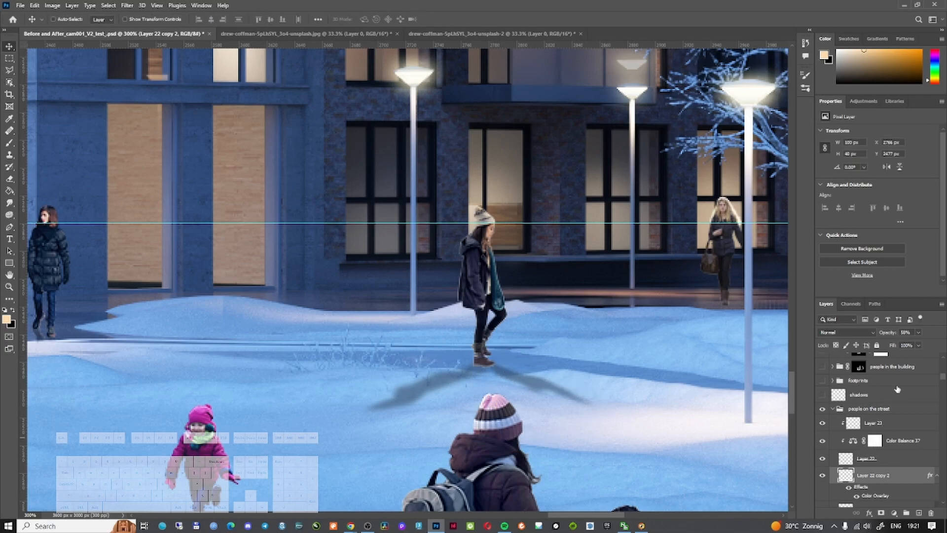
Step: Set the right-hand shadow's opacity to 23% and lower the opacity of the original left-hand shadow
{"action": "left_click", "coordinate": [919, 332]}
{"action": "left_click_drag", "start_coordinate": [920, 344], "coordinate": [915, 346]}
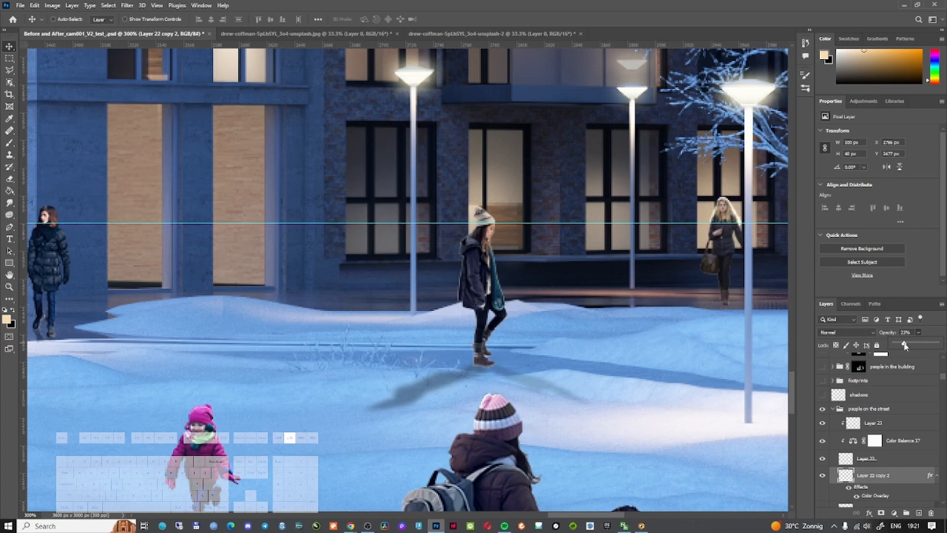
{"action": "scroll", "coordinate": [876, 474], "scroll_direction": "down", "scroll_amount": 1}
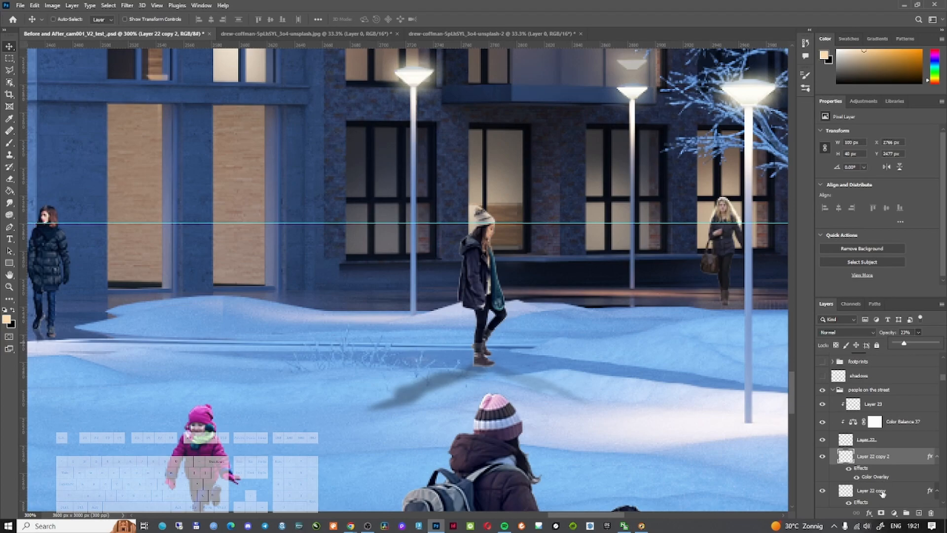
{"action": "left_click", "coordinate": [869, 492]}
{"action": "left_click_drag", "start_coordinate": [917, 345], "coordinate": [907, 344]}
Step: Duplicate the left-hand shadow and transform the copy into another shadow spreading from the boots at a different angle
{"action": "left_click_drag", "start_coordinate": [490, 373], "coordinate": [480, 362]}
{"action": "key", "text": "ctrl+t"}
{"action": "left_click_drag", "start_coordinate": [349, 376], "coordinate": [359, 304]}
{"action": "left_click_drag", "start_coordinate": [494, 345], "coordinate": [501, 362]}
{"action": "left_click_drag", "start_coordinate": [360, 274], "coordinate": [420, 331]}
{"action": "key", "text": "Return"}
Step: Lower the right-hand shadow's opacity to 17% and check the woman's shadows within the whole scene
{"action": "left_click_drag", "start_coordinate": [914, 346], "coordinate": [906, 346]}
{"action": "left_click", "coordinate": [571, 400]}
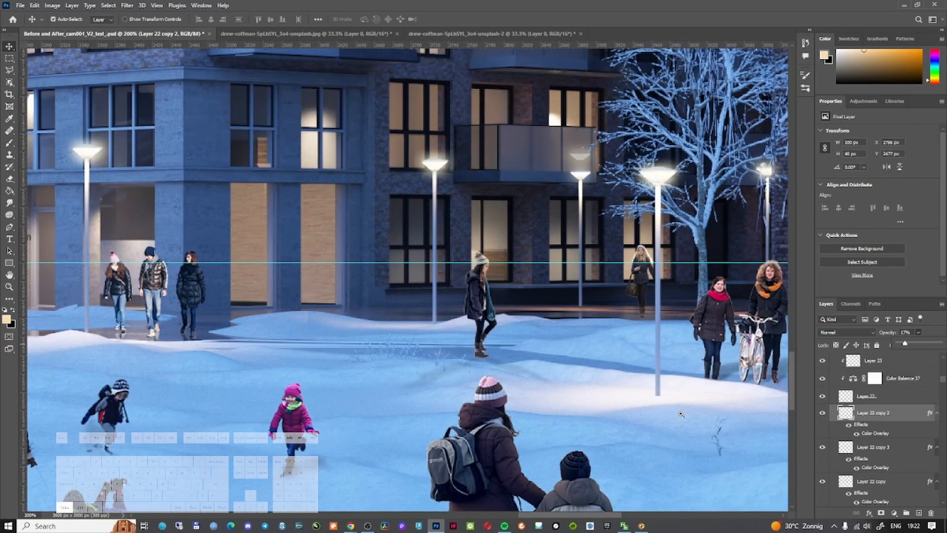
{"action": "left_click", "coordinate": [584, 424], "text": "ctrl+alt"}
{"action": "left_click", "coordinate": [584, 424], "text": "ctrl+alt"}
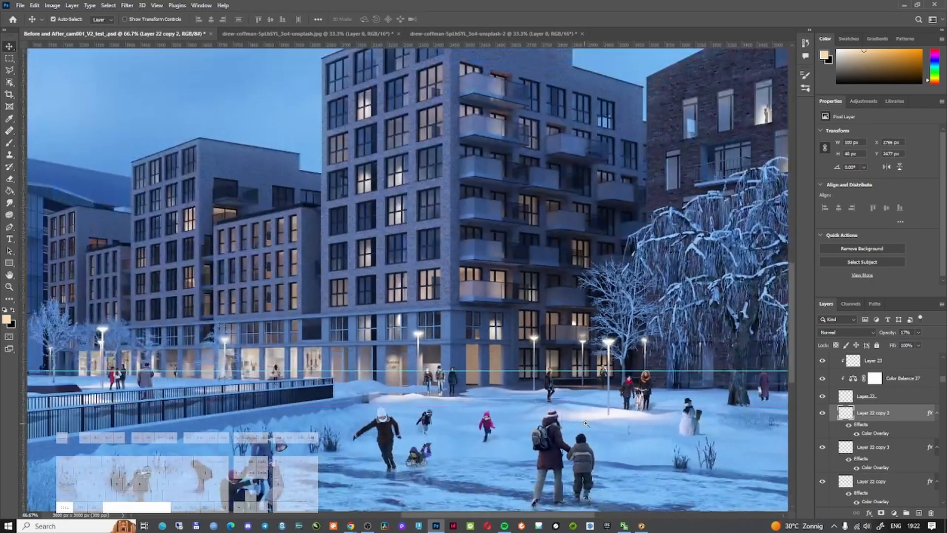
Step: Erase the leftover fringe along the back edge of the woman's coat on her own layer
{"action": "left_click", "coordinate": [584, 421], "text": "ctrl"}
{"action": "left_click", "coordinate": [583, 421], "text": "ctrl"}
{"action": "left_click", "coordinate": [434, 291], "text": "ctrl"}
{"action": "left_click", "coordinate": [434, 291], "text": "ctrl"}
{"action": "left_click", "coordinate": [434, 291], "text": "ctrl"}
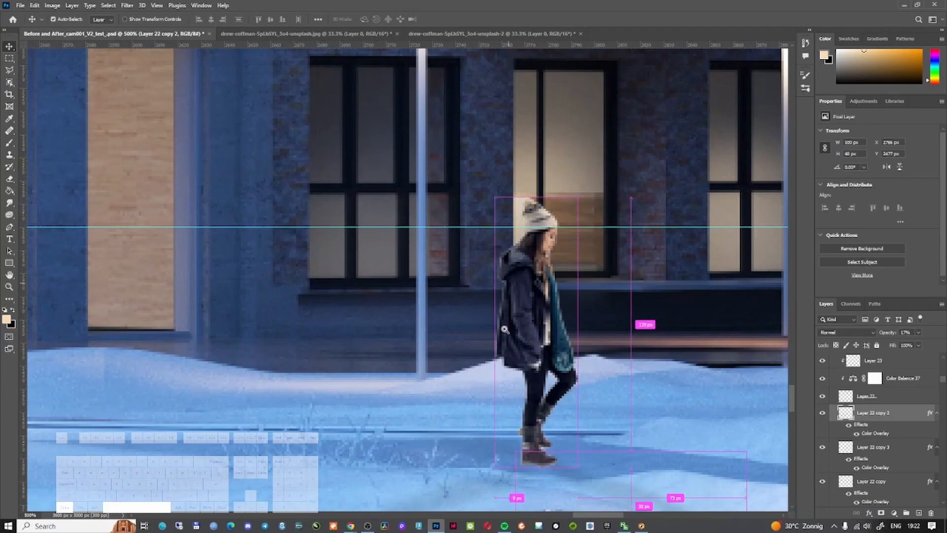
{"action": "left_click", "coordinate": [510, 380], "text": "ctrl"}
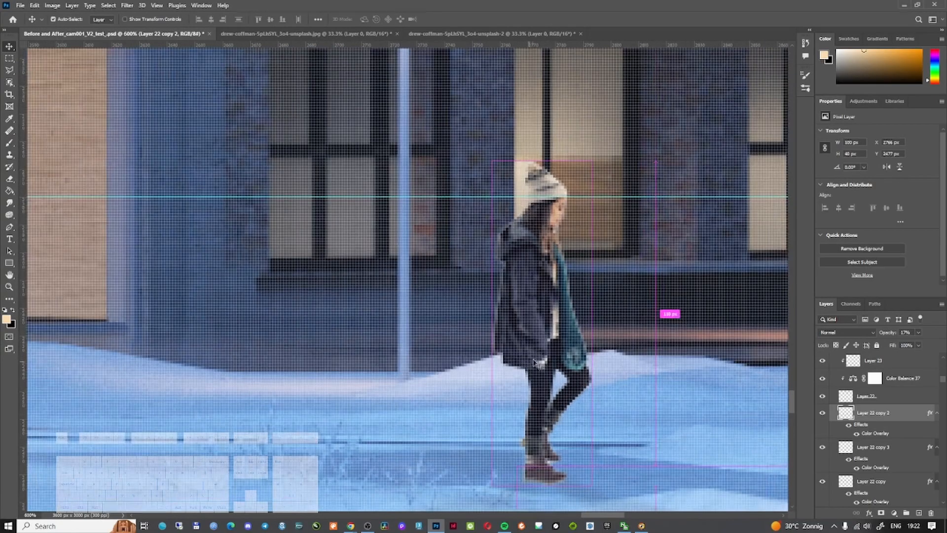
{"action": "left_click", "coordinate": [540, 336]}
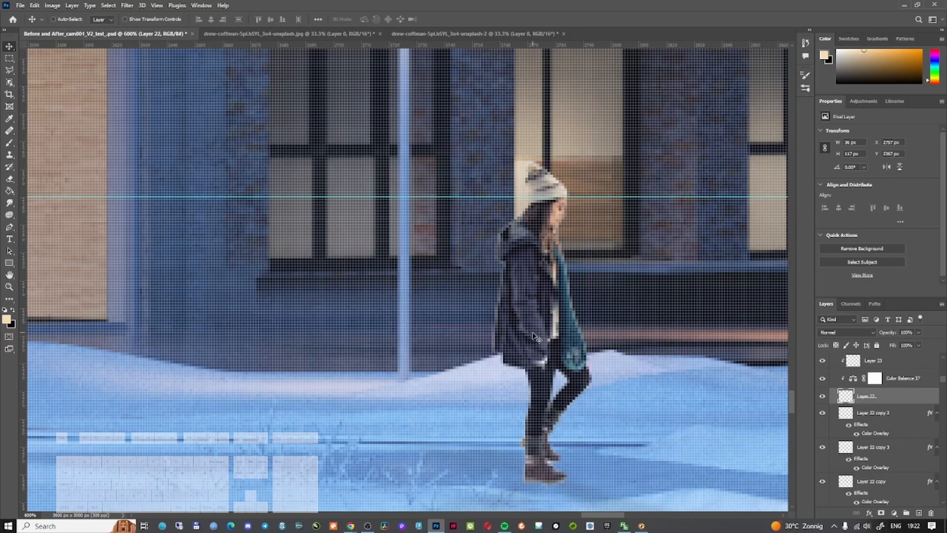
{"action": "key", "text": "e"}
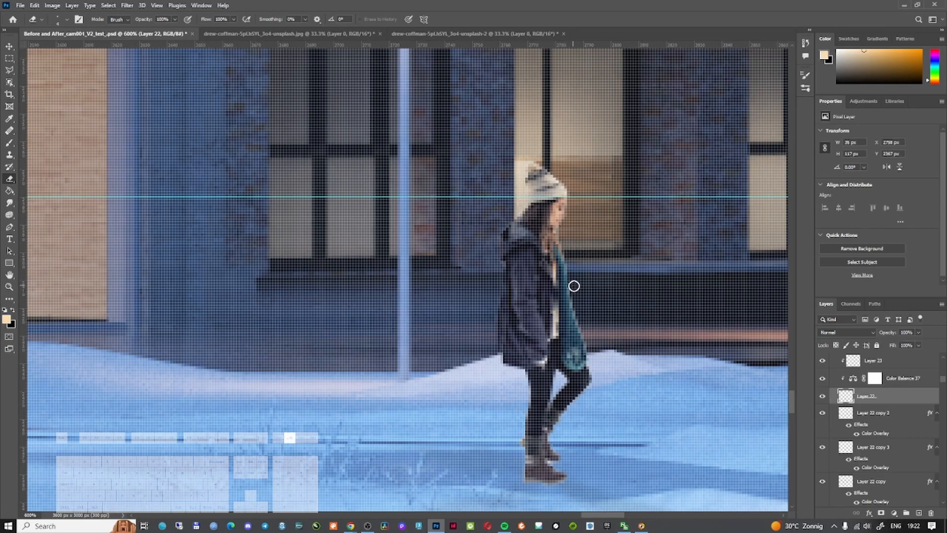
{"action": "key", "text": "XF86AudioLowerVolume"}
{"action": "scroll", "coordinate": [577, 408], "scroll_direction": "down", "scroll_amount": 6}
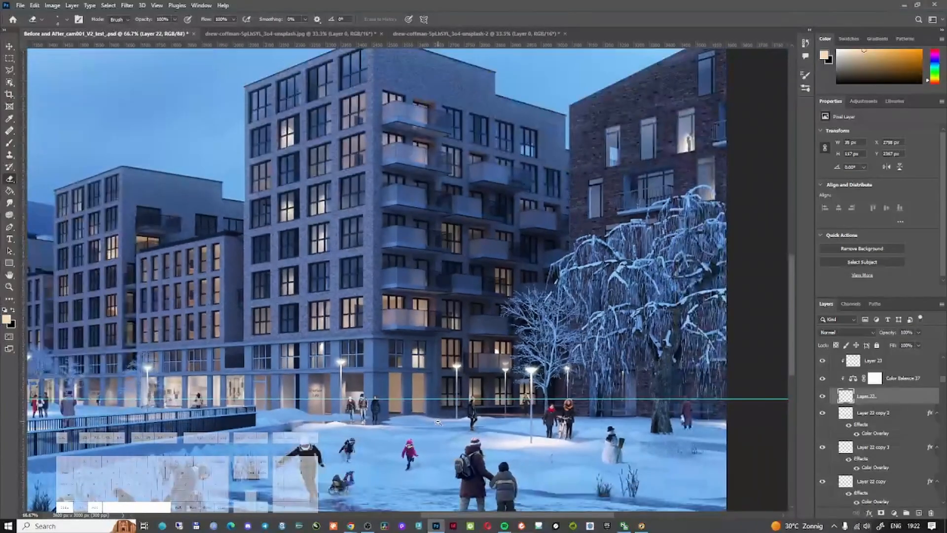
Step: Set the opacity of the woman's own layer to 96% and check her against the surrounding scene
{"action": "scroll", "coordinate": [441, 438], "scroll_direction": "down", "scroll_amount": 1}
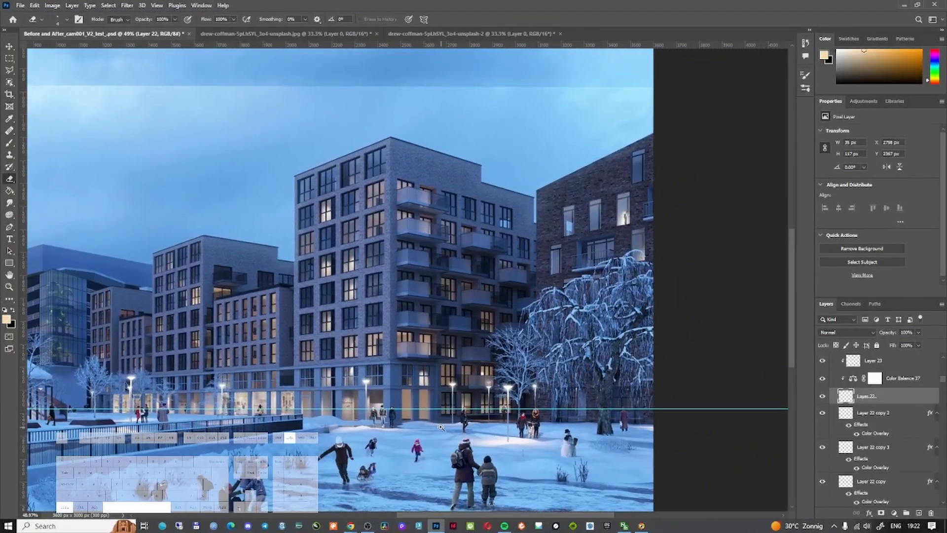
{"action": "scroll", "coordinate": [448, 430], "scroll_direction": "up", "scroll_amount": 3}
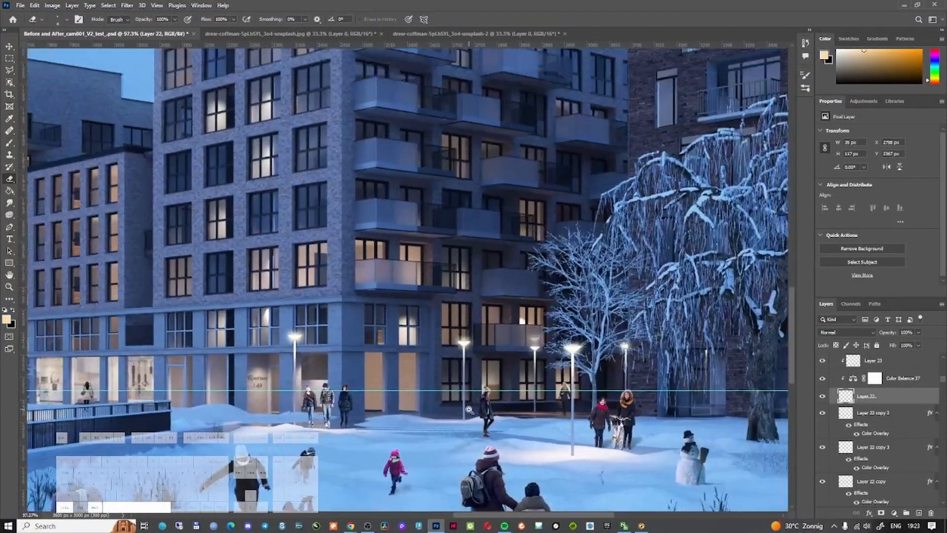
{"action": "scroll", "coordinate": [469, 411], "scroll_direction": "down", "scroll_amount": 1}
{"action": "scroll", "coordinate": [469, 411], "scroll_direction": "up", "scroll_amount": 4}
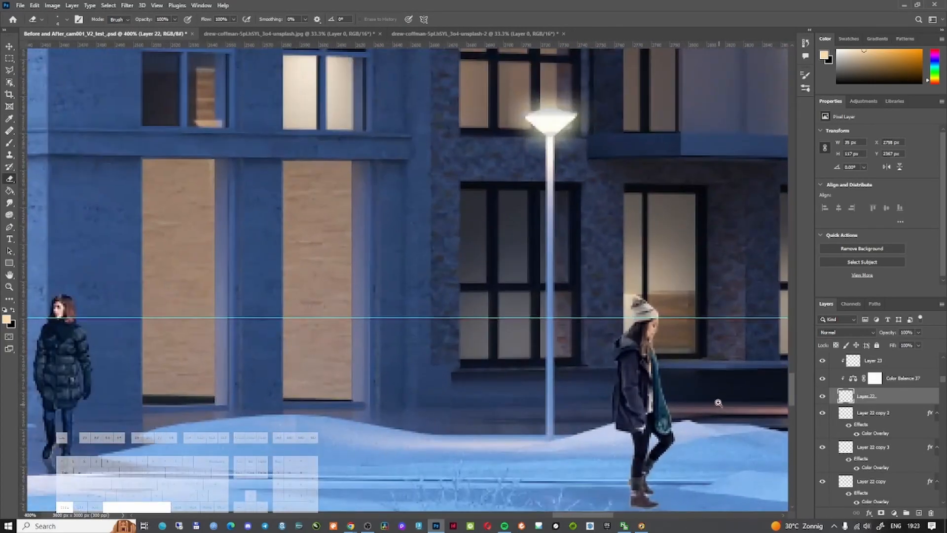
{"action": "key", "text": "v"}
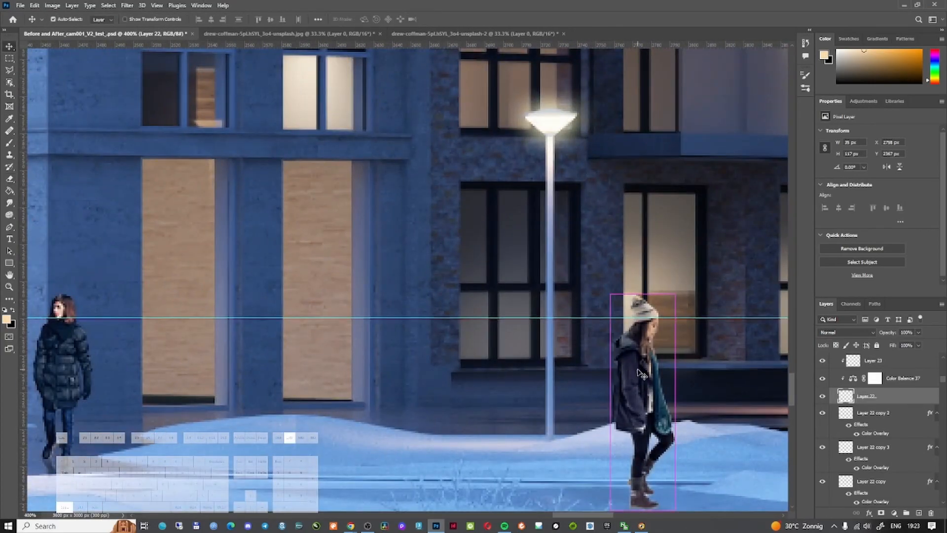
{"action": "left_click", "coordinate": [646, 382], "text": "ctrl"}
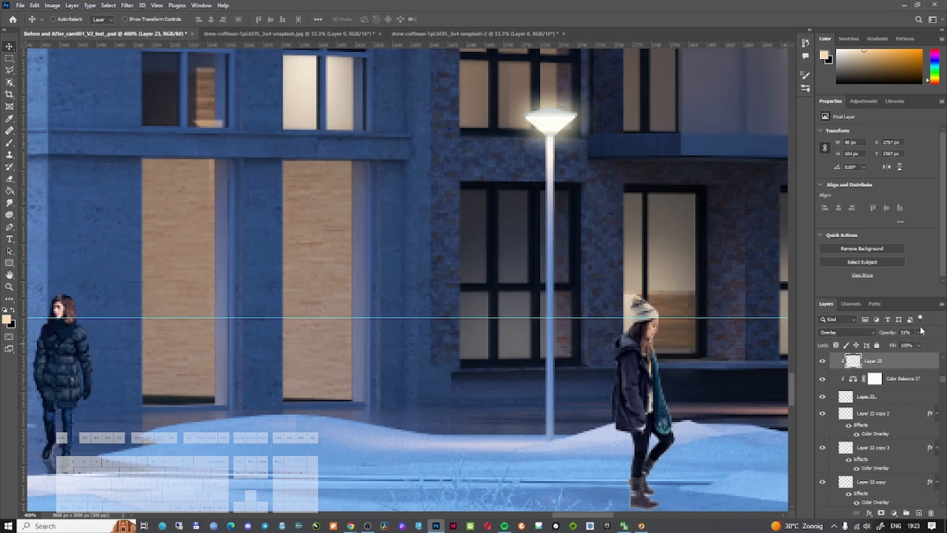
{"action": "left_click", "coordinate": [828, 397]}
{"action": "left_click", "coordinate": [918, 345]}
{"action": "left_click_drag", "start_coordinate": [918, 346], "coordinate": [917, 347]}
{"action": "left_click_drag", "start_coordinate": [681, 382], "coordinate": [663, 344]}
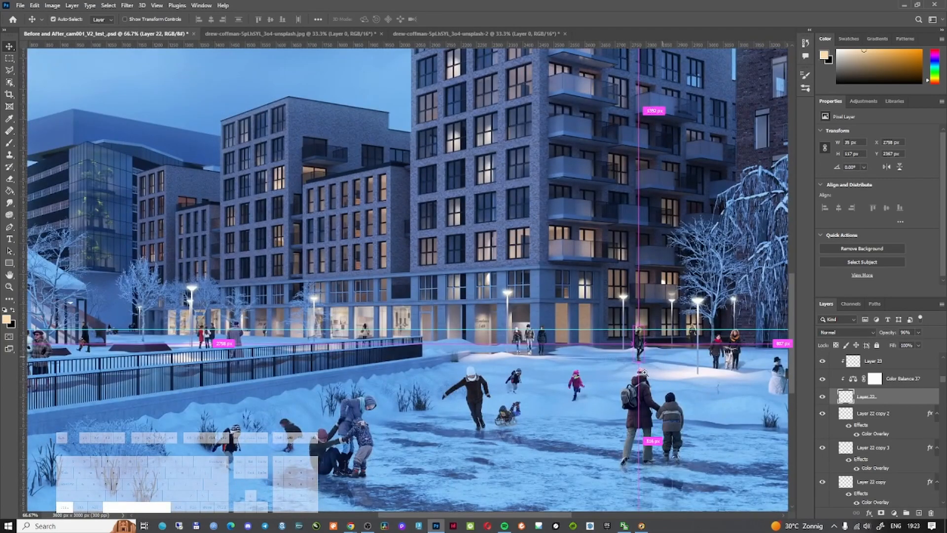
Step: Compare the whole scene with and without the shadows layer, leaving the layer switched on
{"action": "left_click_drag", "start_coordinate": [546, 434], "coordinate": [365, 415]}
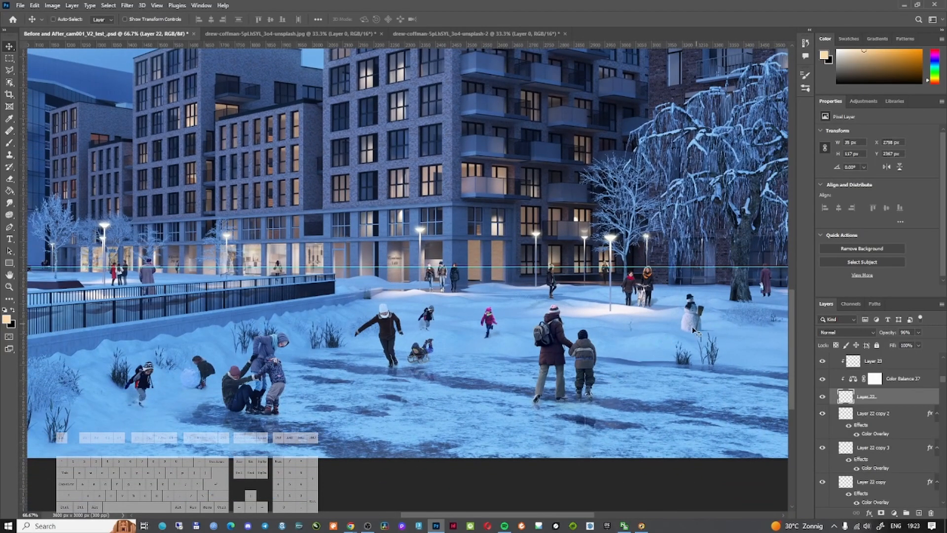
{"action": "left_click", "coordinate": [508, 344], "text": "ctrl+alt"}
{"action": "left_click_drag", "start_coordinate": [568, 342], "coordinate": [631, 364]}
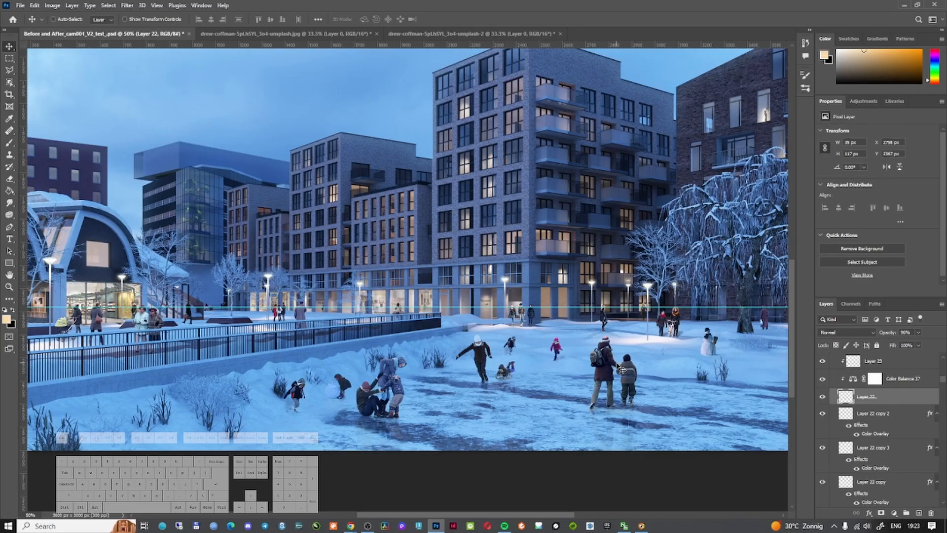
{"action": "scroll", "coordinate": [698, 390], "scroll_direction": "up", "scroll_amount": 1}
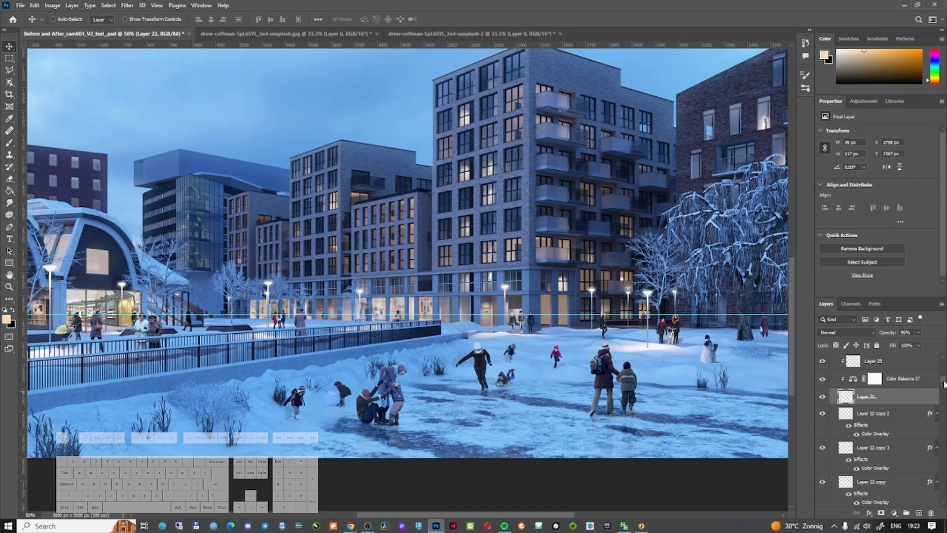
{"action": "scroll", "coordinate": [944, 384], "scroll_direction": "up", "scroll_amount": 3}
{"action": "left_click", "coordinate": [822, 413]}
{"action": "left_click", "coordinate": [822, 412]}
{"action": "left_click", "coordinate": [822, 413]}
{"action": "left_click", "coordinate": [823, 412]}
{"action": "left_click", "coordinate": [823, 412]}
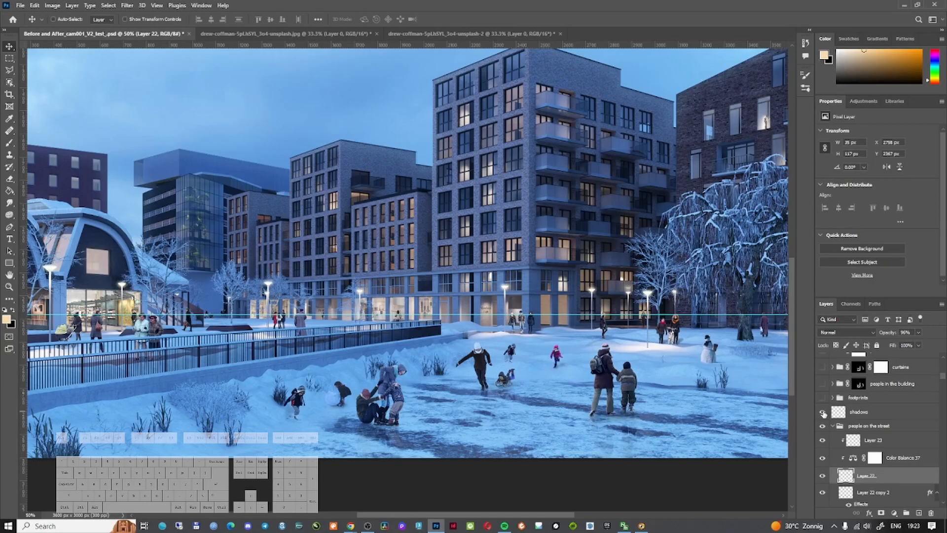
Step: Select the shadows layer, test an enlarged brush dab near the woman, and undo the dab
{"action": "left_click", "coordinate": [839, 412]}
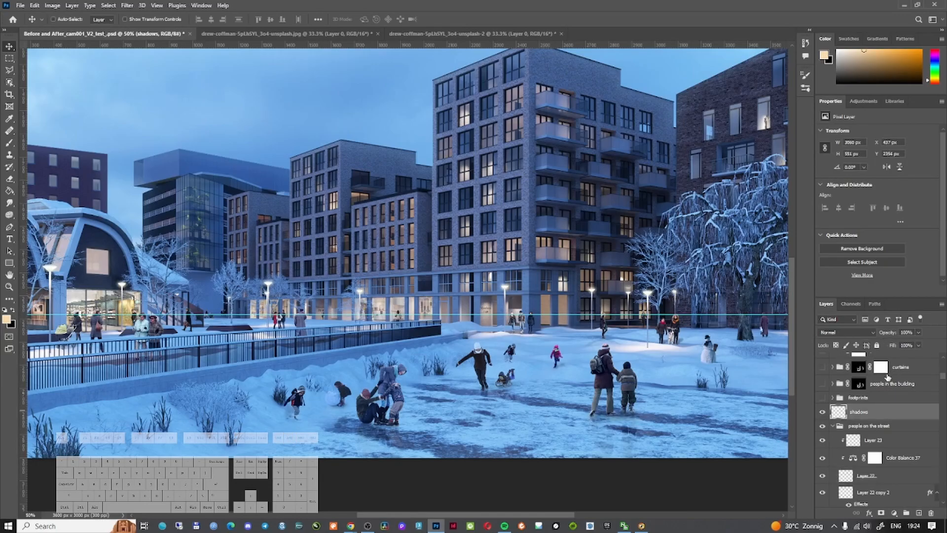
{"action": "left_click", "coordinate": [520, 384], "text": "ctrl"}
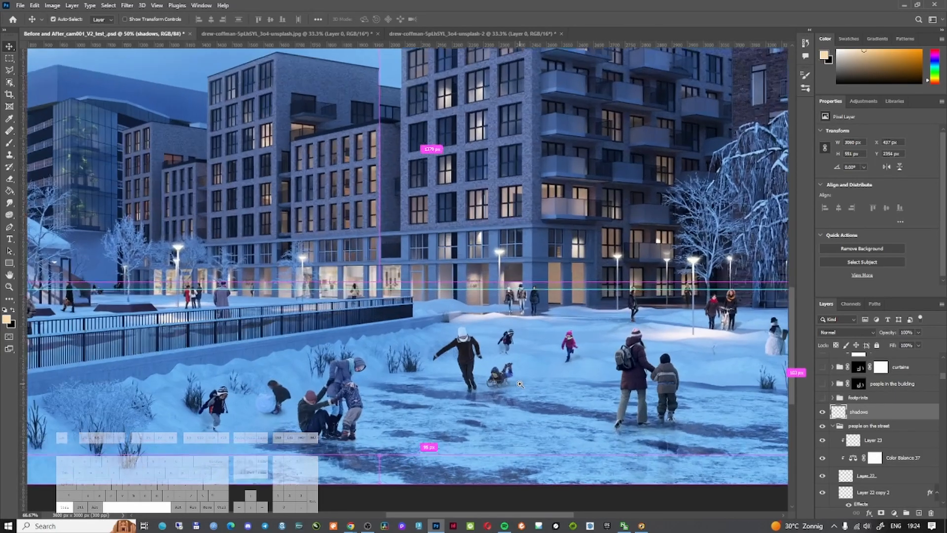
{"action": "left_click", "coordinate": [520, 384], "text": "ctrl"}
{"action": "left_click_drag", "start_coordinate": [498, 396], "coordinate": [582, 390]}
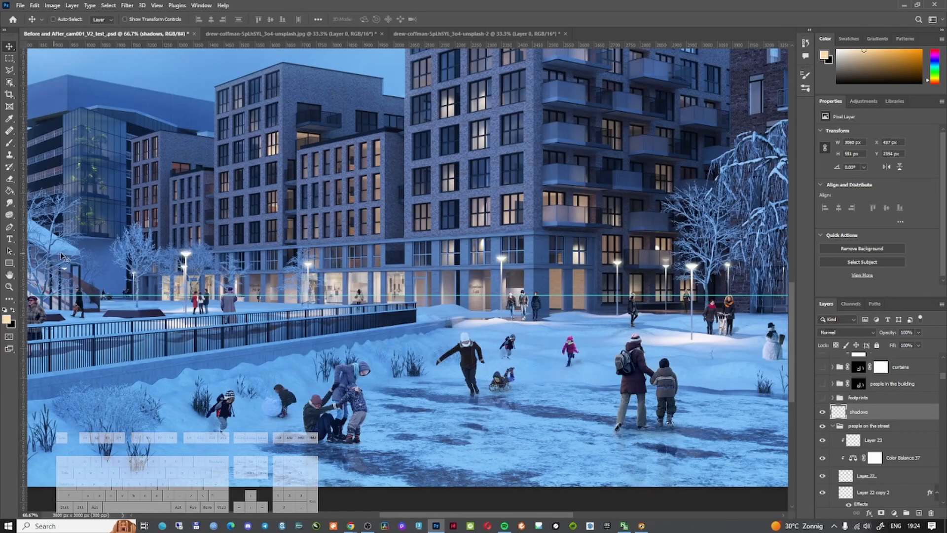
{"action": "key", "text": "b"}
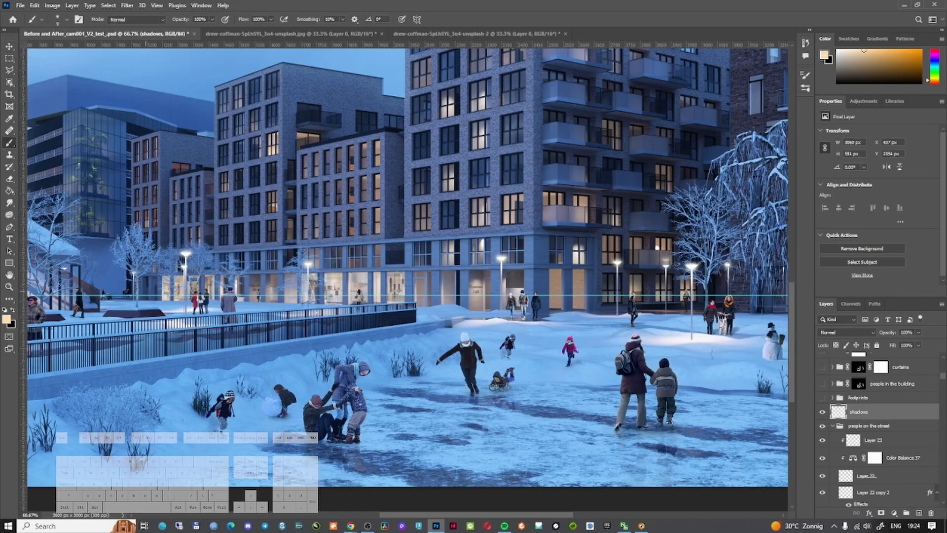
{"action": "left_click", "coordinate": [626, 333], "text": "ctrl"}
{"action": "left_click", "coordinate": [626, 333], "text": "ctrl"}
{"action": "left_click", "coordinate": [626, 333], "text": "ctrl"}
{"action": "key", "text": "]"}
{"action": "key", "text": "bracketright"}
{"action": "key", "text": "bracketright"}
{"action": "key", "text": "bracketright"}
{"action": "key", "text": "bracketright"}
{"action": "key", "text": "bracketright"}
{"action": "left_click", "coordinate": [655, 298]}
{"action": "key", "text": "ctrl+z"}
Step: Choose a dark foreground colour for the brush and place the shadows layer below the people on the street group
{"action": "key", "text": "x"}
{"action": "left_click", "coordinate": [6, 319]}
{"action": "left_click_drag", "start_coordinate": [565, 350], "coordinate": [552, 331]}
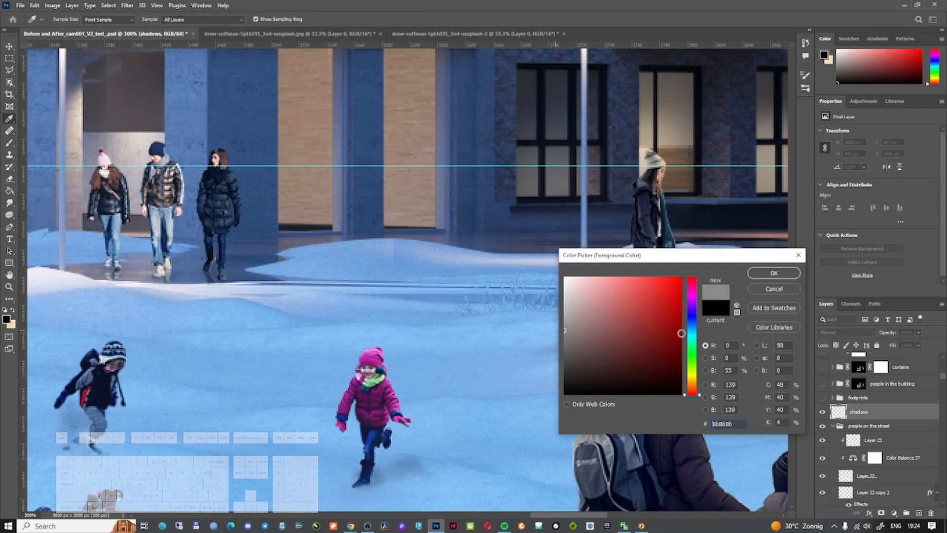
{"action": "key", "text": "Return"}
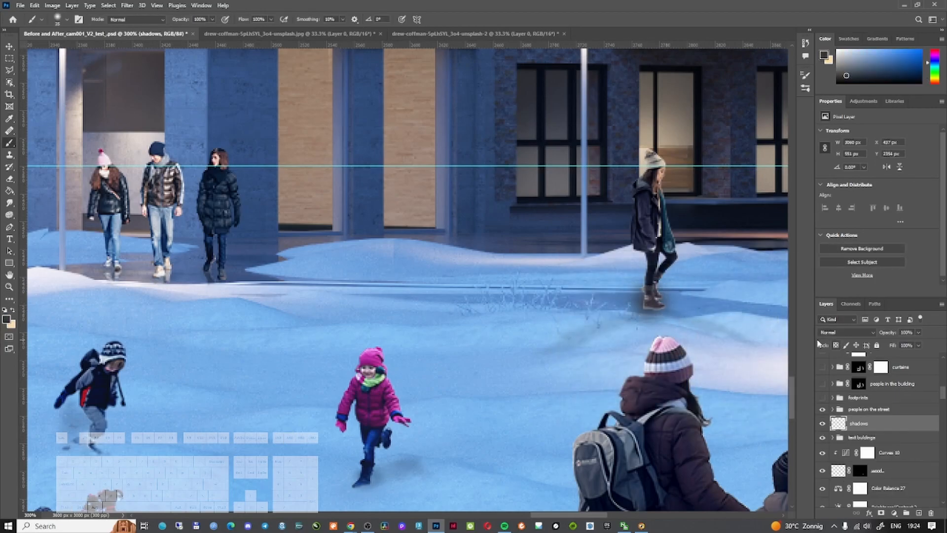
Step: Paint a soft contact shadow under the woman's boots with a smaller brush at 48% opacity
{"action": "key", "text": "bracketleft"}
{"action": "key", "text": "bracketleft"}
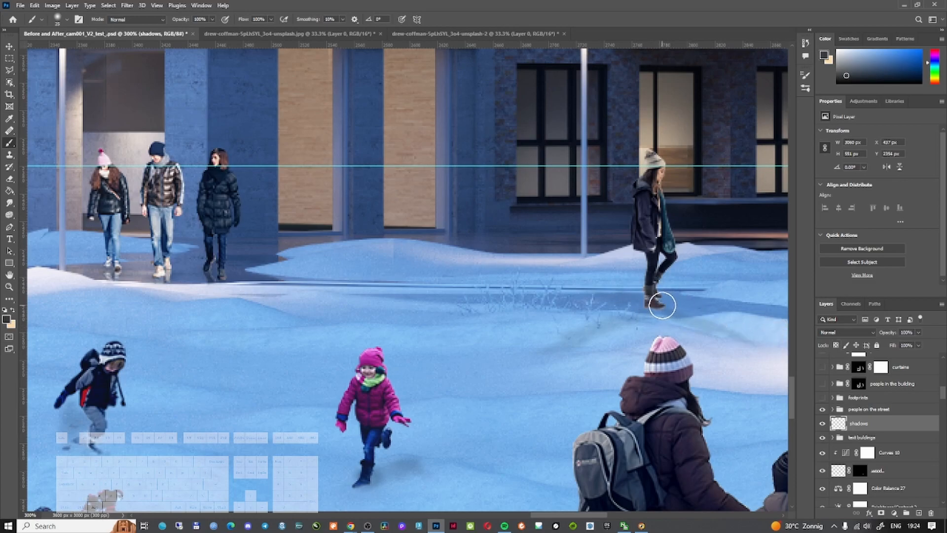
{"action": "left_click", "coordinate": [213, 22]}
{"action": "left_click", "coordinate": [188, 31]}
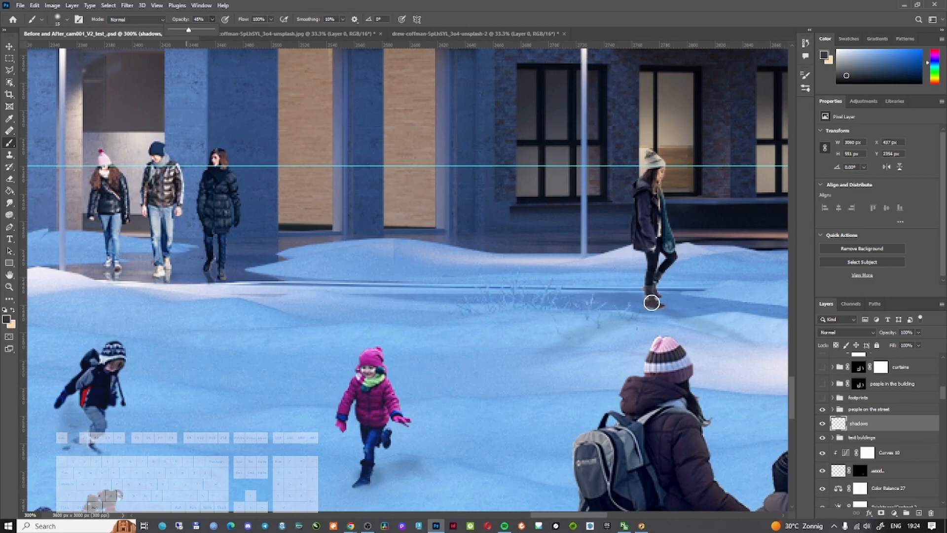
{"action": "key", "text": "bracketright"}
{"action": "key", "text": "bracketright"}
{"action": "left_click", "coordinate": [655, 306]}
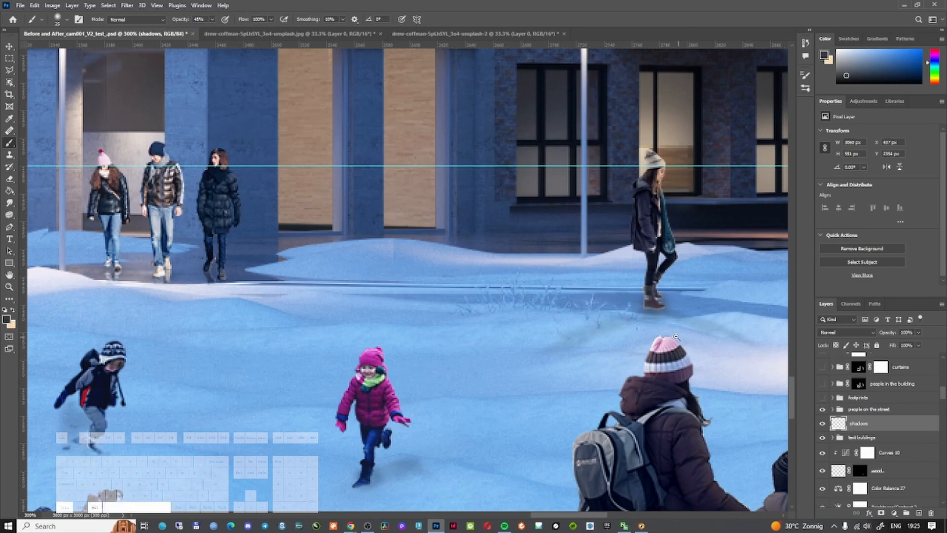
Step: Check the walkers' ground shadows in the scene, and select and show the footprints group
{"action": "left_click", "coordinate": [664, 322], "text": "ctrl+alt"}
{"action": "left_click", "coordinate": [335, 301], "text": "ctrl"}
{"action": "left_click", "coordinate": [335, 300], "text": "ctrl"}
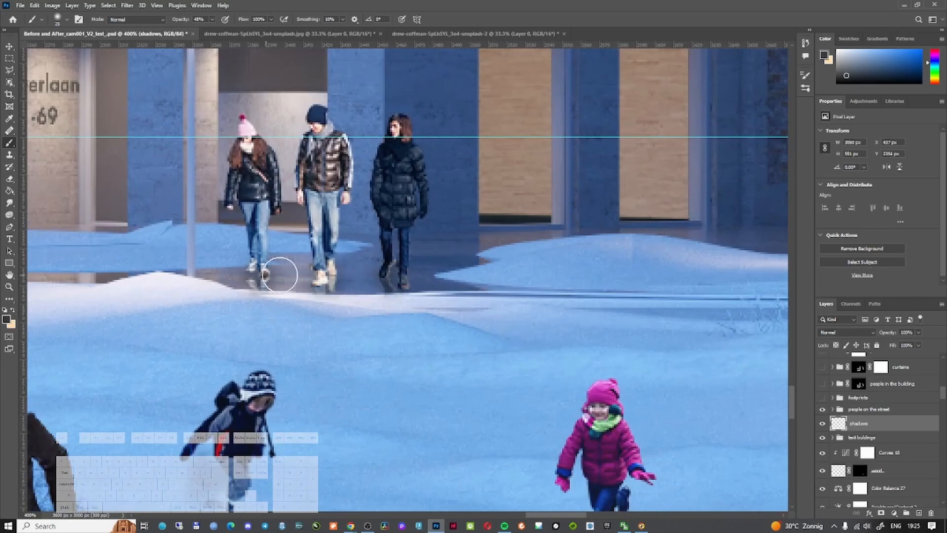
{"action": "left_click", "coordinate": [306, 308], "text": "ctrl+alt"}
{"action": "left_click_drag", "start_coordinate": [299, 364], "coordinate": [294, 366]}
{"action": "left_click_drag", "start_coordinate": [501, 377], "coordinate": [462, 381]}
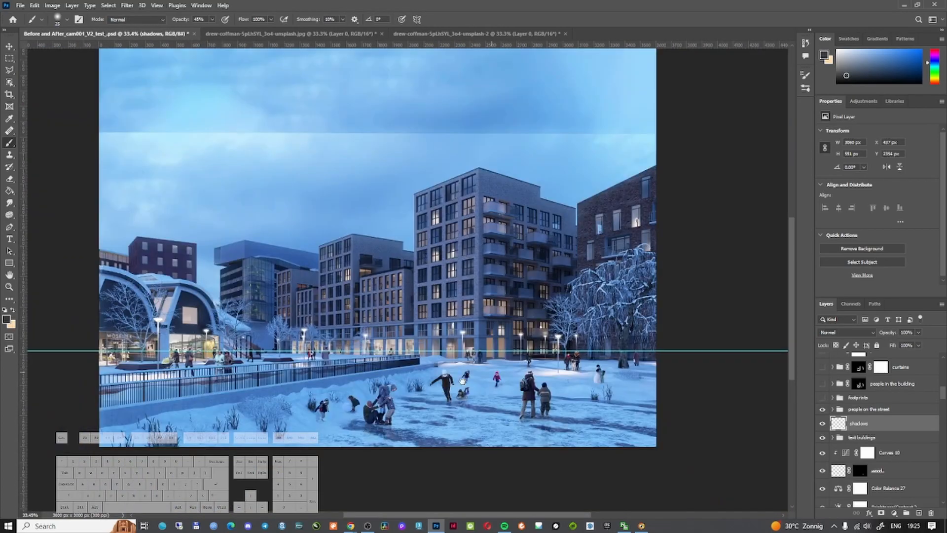
{"action": "left_click_drag", "start_coordinate": [399, 408], "coordinate": [409, 404]}
{"action": "key", "text": "v"}
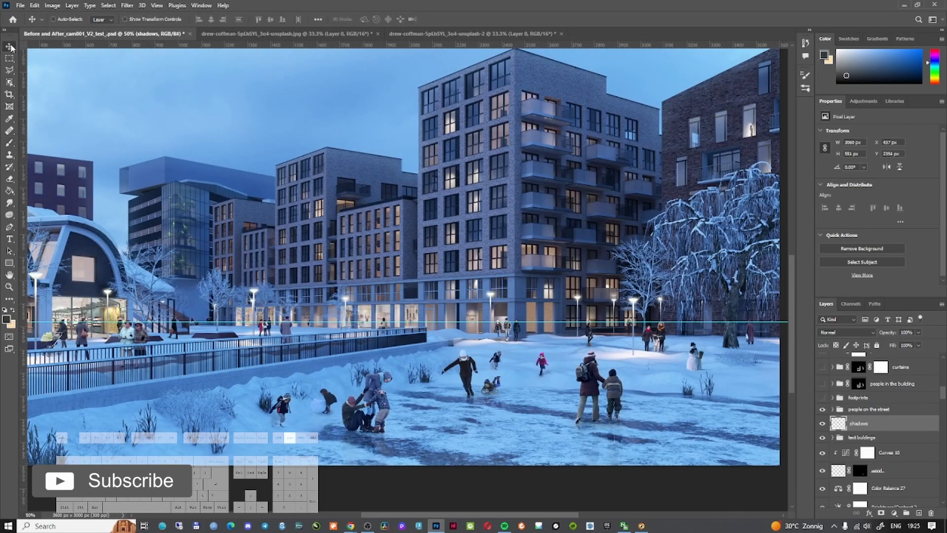
{"action": "left_click", "coordinate": [834, 399]}
{"action": "left_click", "coordinate": [822, 397]}
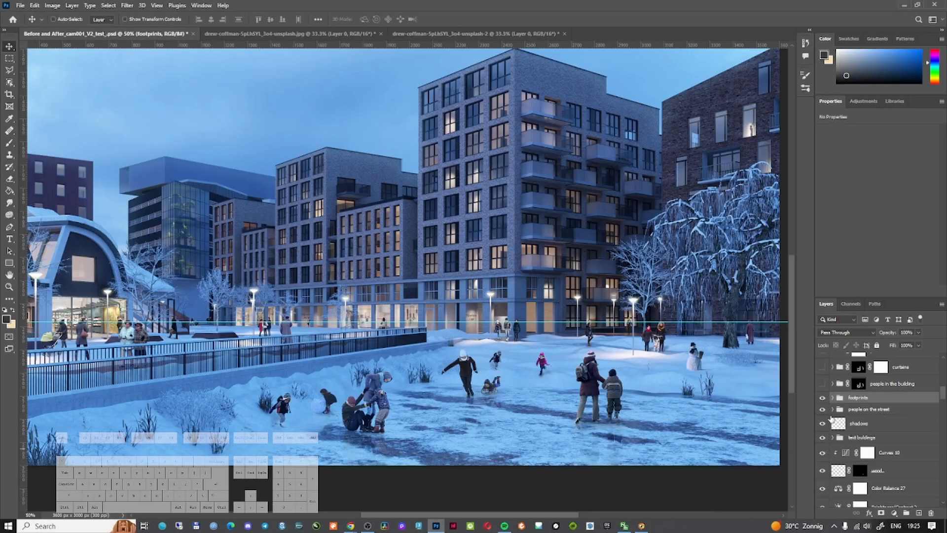
Step: Show the people in the building group, comparing it on and off, and inspect the figures in the windows
{"action": "left_click", "coordinate": [822, 384]}
{"action": "left_click", "coordinate": [823, 385]}
{"action": "left_click", "coordinate": [823, 385]}
{"action": "left_click", "coordinate": [822, 385]}
{"action": "left_click", "coordinate": [823, 385]}
{"action": "left_click", "coordinate": [823, 384]}
{"action": "left_click", "coordinate": [822, 385]}
{"action": "left_click", "coordinate": [823, 384]}
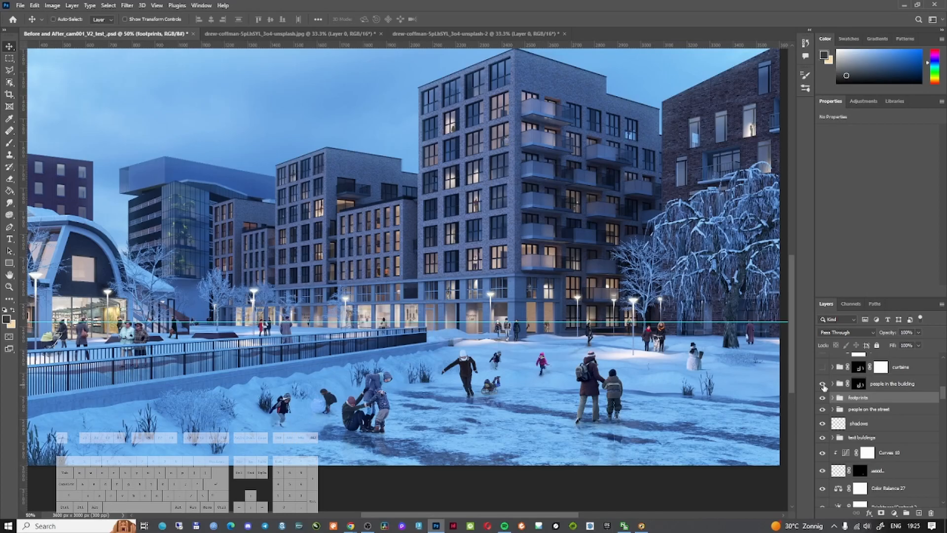
{"action": "left_click", "coordinate": [486, 260], "text": "ctrl"}
{"action": "left_click", "coordinate": [485, 259], "text": "ctrl"}
{"action": "left_click", "coordinate": [485, 259], "text": "ctrl"}
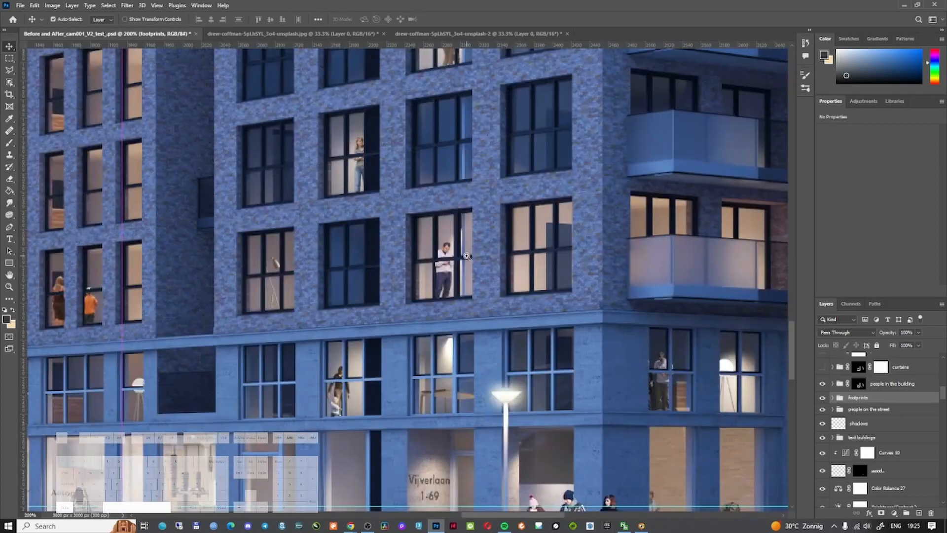
{"action": "left_click", "coordinate": [466, 255], "text": "ctrl+alt"}
{"action": "left_click", "coordinate": [466, 255], "text": "ctrl+alt"}
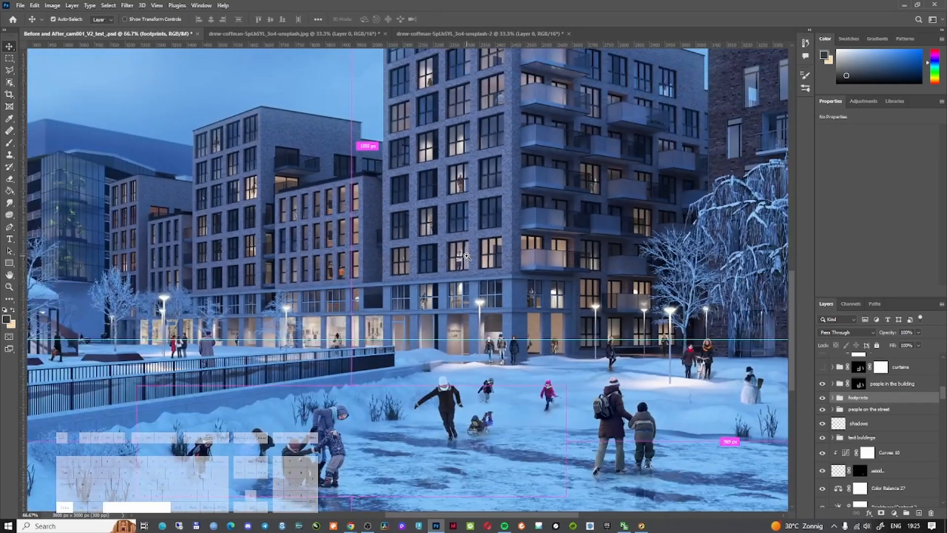
{"action": "left_click", "coordinate": [467, 256], "text": "ctrl"}
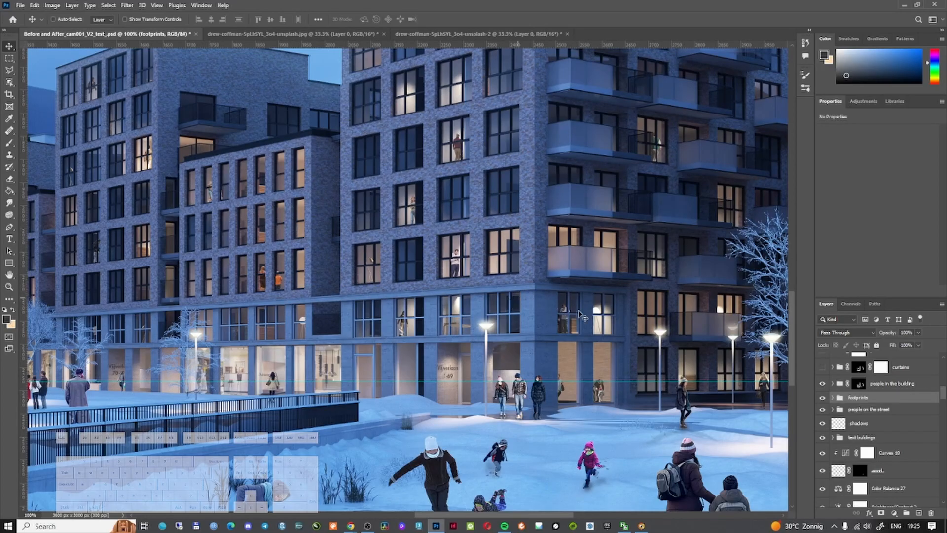
Step: Show the curtains group and compare the building windows with and without it
{"action": "left_click", "coordinate": [828, 385]}
{"action": "left_click", "coordinate": [822, 368]}
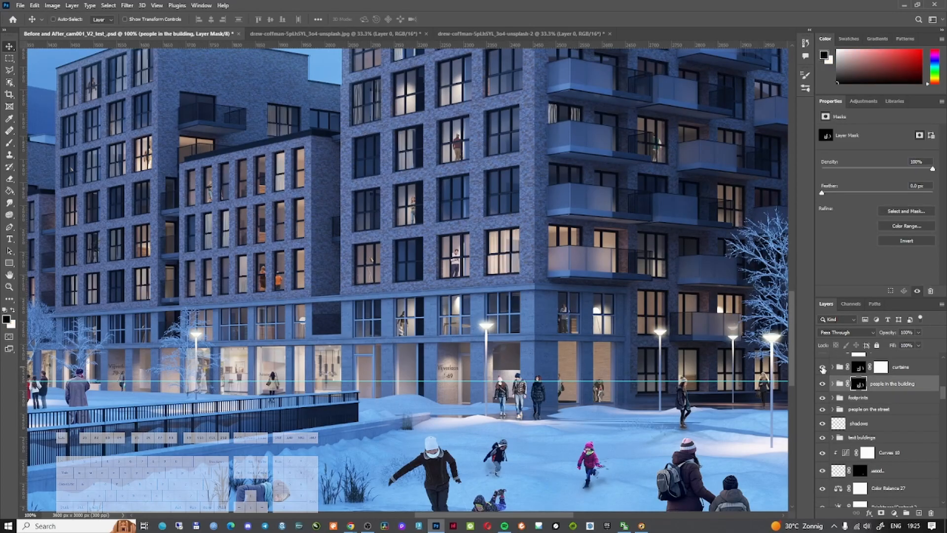
{"action": "left_click", "coordinate": [823, 368]}
{"action": "left_click", "coordinate": [822, 367]}
{"action": "left_click", "coordinate": [822, 368]}
{"action": "left_click", "coordinate": [822, 367]}
{"action": "left_click_drag", "start_coordinate": [340, 235], "coordinate": [393, 303]}
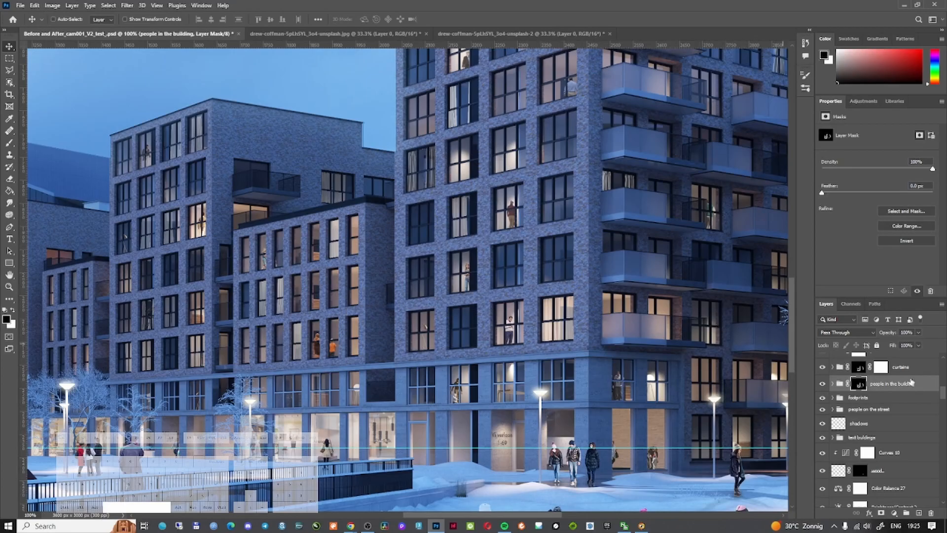
Step: Show the palm trees group in the glass building and switch on its hidden palm layers and colour adjustments
{"action": "scroll", "coordinate": [897, 390], "scroll_direction": "up", "scroll_amount": 1}
{"action": "scroll", "coordinate": [897, 390], "scroll_direction": "up", "scroll_amount": 1}
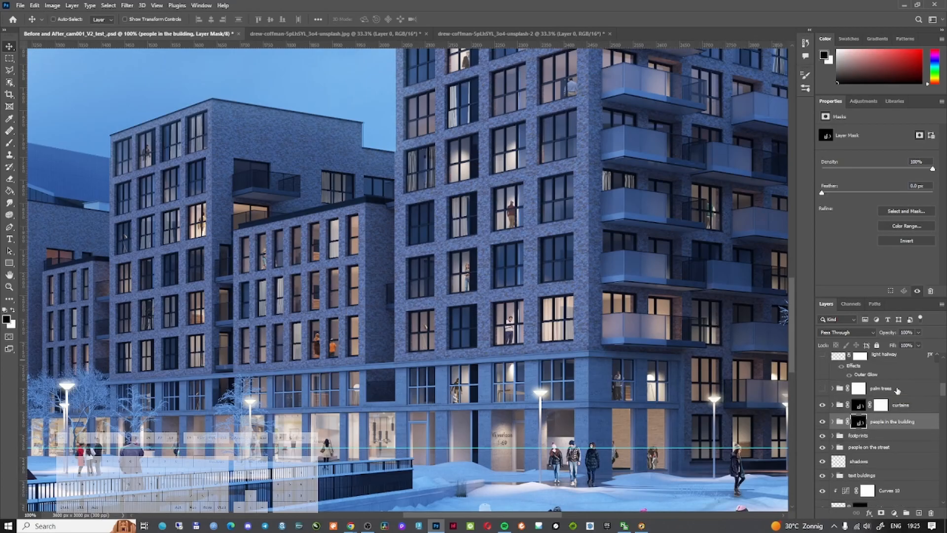
{"action": "left_click_drag", "start_coordinate": [354, 391], "coordinate": [673, 411]}
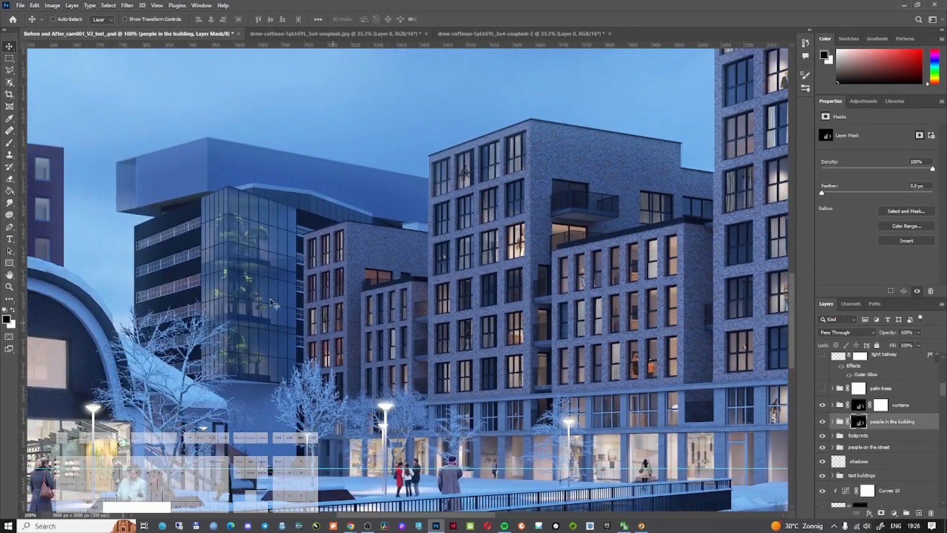
{"action": "left_click", "coordinate": [833, 389]}
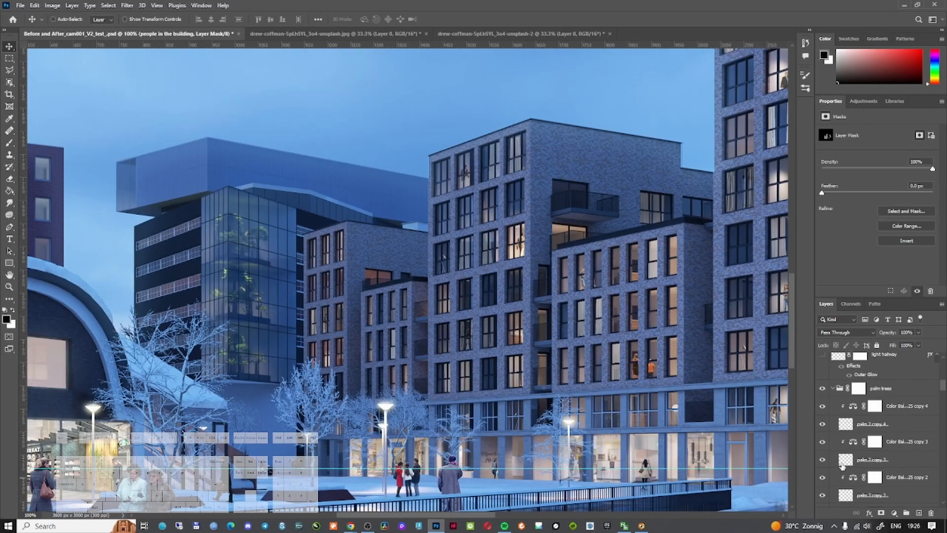
{"action": "scroll", "coordinate": [842, 465], "scroll_direction": "down", "scroll_amount": 2}
{"action": "scroll", "coordinate": [828, 461], "scroll_direction": "down", "scroll_amount": 2}
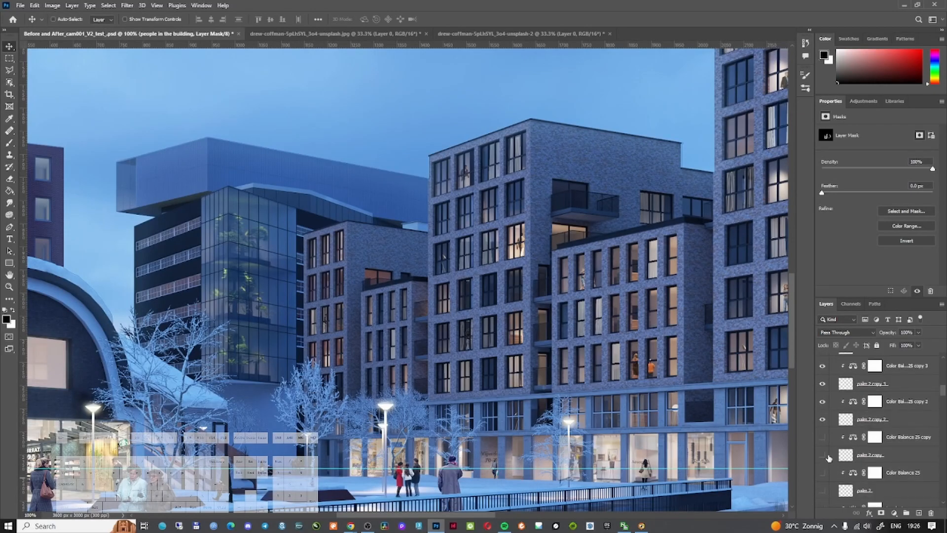
{"action": "left_click", "coordinate": [823, 488]}
{"action": "scroll", "coordinate": [824, 486], "scroll_direction": "down", "scroll_amount": 1}
{"action": "left_click", "coordinate": [823, 473]}
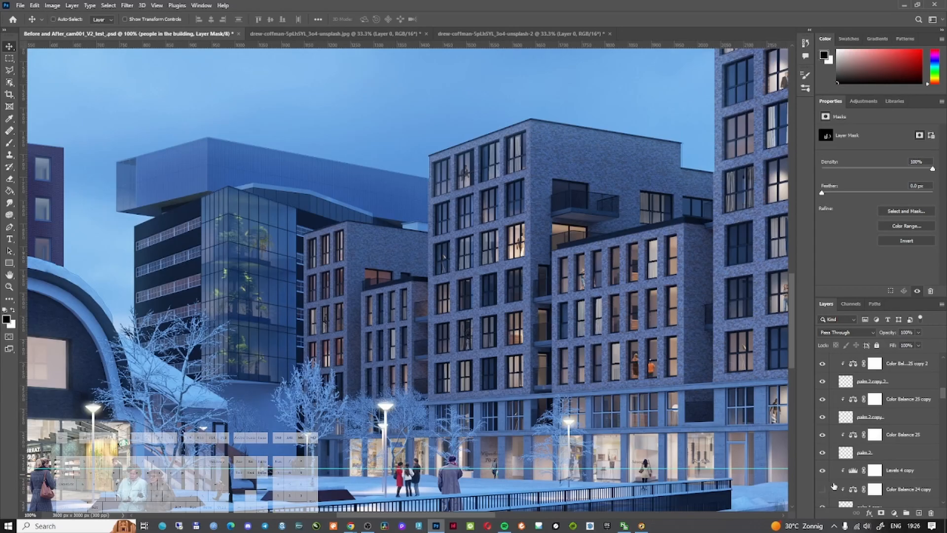
{"action": "scroll", "coordinate": [827, 488], "scroll_direction": "down", "scroll_amount": 1}
{"action": "left_click", "coordinate": [823, 487]}
{"action": "scroll", "coordinate": [824, 488], "scroll_direction": "down", "scroll_amount": 4}
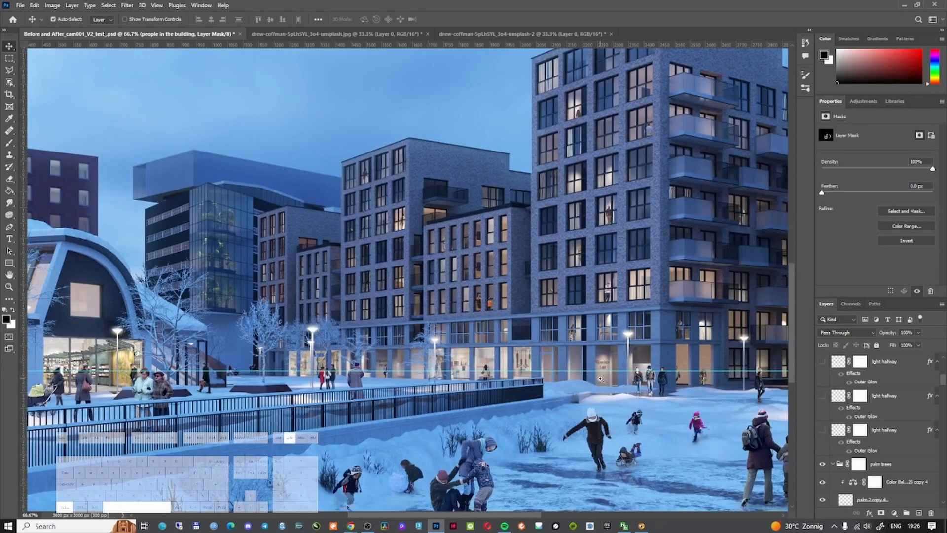
Step: Show the four hidden light hallway layers above the palm trees group
{"action": "left_click", "coordinate": [601, 378]}
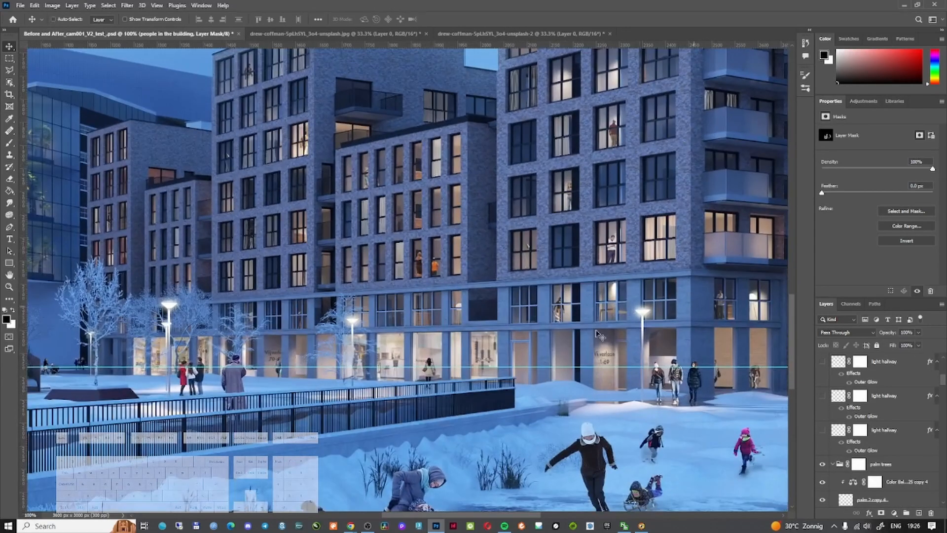
{"action": "left_click", "coordinate": [822, 433]}
{"action": "left_click", "coordinate": [823, 396]}
{"action": "left_click", "coordinate": [823, 363]}
{"action": "scroll", "coordinate": [829, 395], "scroll_direction": "up", "scroll_amount": 1}
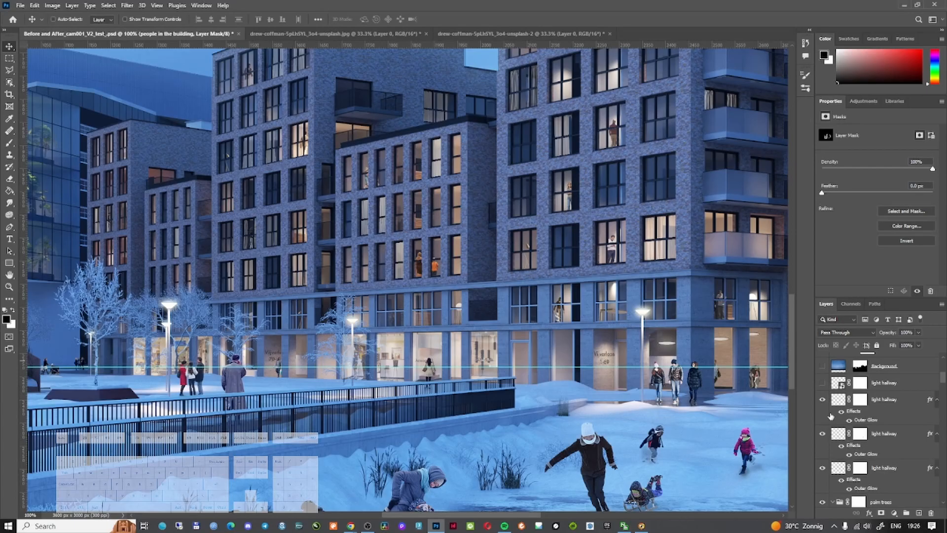
{"action": "scroll", "coordinate": [834, 407], "scroll_direction": "up", "scroll_amount": 1}
Step: Show the Background sky layer and its clipped Brightness/Contrast 3 adjustment
{"action": "left_click", "coordinate": [651, 362], "text": "ctrl+alt"}
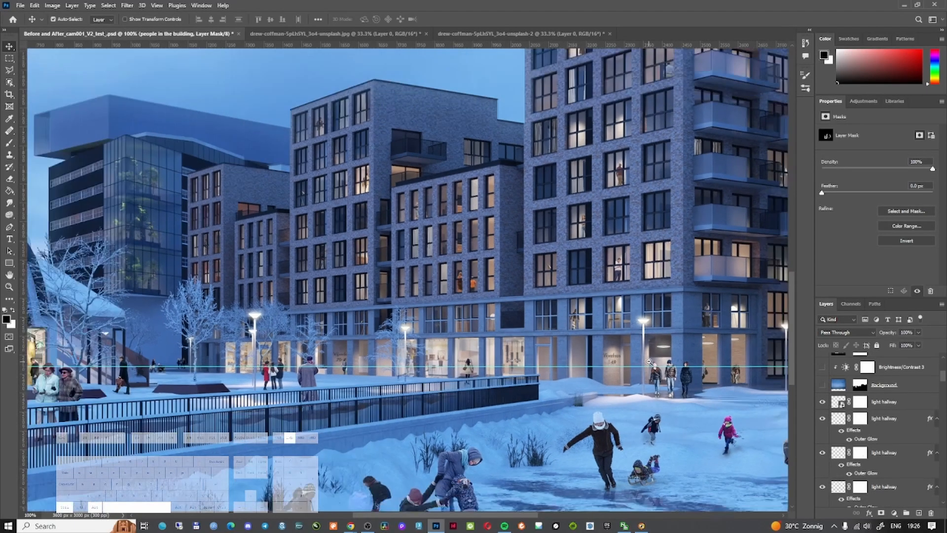
{"action": "left_click", "coordinate": [651, 361], "text": "ctrl+alt"}
{"action": "left_click", "coordinate": [652, 362], "text": "ctrl+alt"}
{"action": "left_click", "coordinate": [652, 360], "text": "ctrl+alt"}
{"action": "left_click_drag", "start_coordinate": [654, 325], "coordinate": [515, 355]}
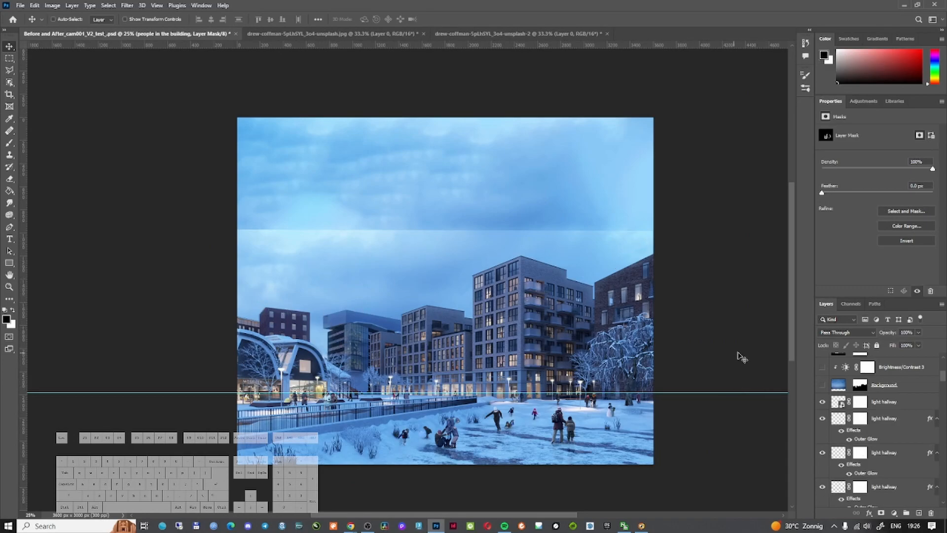
{"action": "left_click", "coordinate": [822, 386]}
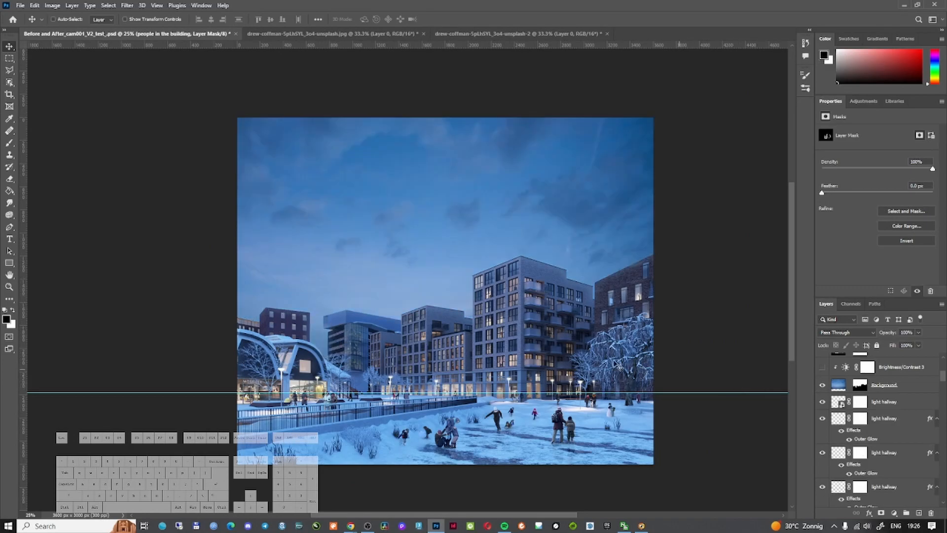
{"action": "left_click", "coordinate": [454, 348], "text": "ctrl"}
{"action": "left_click", "coordinate": [494, 315], "text": "ctrl+alt"}
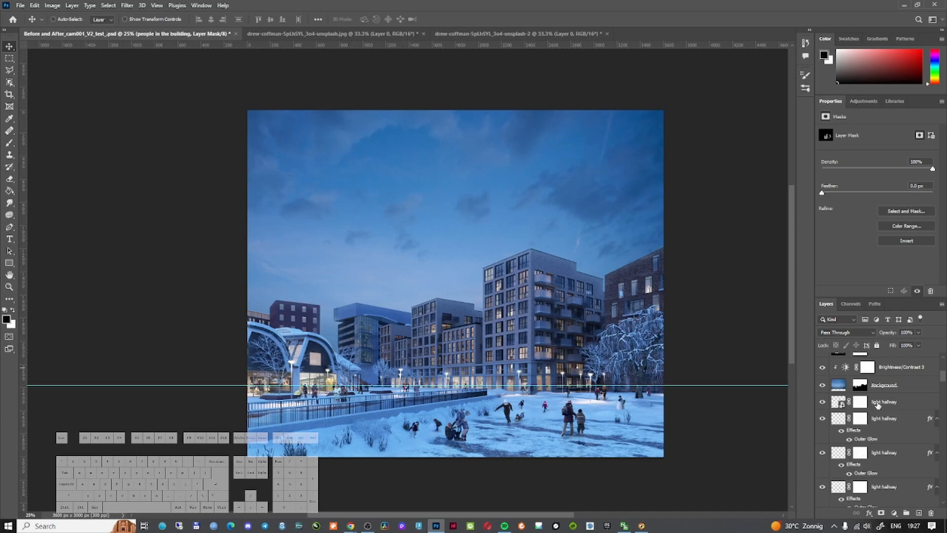
Step: Show the fog depth layer and compare the buildings with and without it
{"action": "scroll", "coordinate": [833, 386], "scroll_direction": "up", "scroll_amount": 1}
{"action": "left_click", "coordinate": [821, 370]}
{"action": "left_click", "coordinate": [821, 370]}
{"action": "left_click", "coordinate": [822, 370]}
{"action": "left_click", "coordinate": [821, 370]}
{"action": "left_click", "coordinate": [821, 370]}
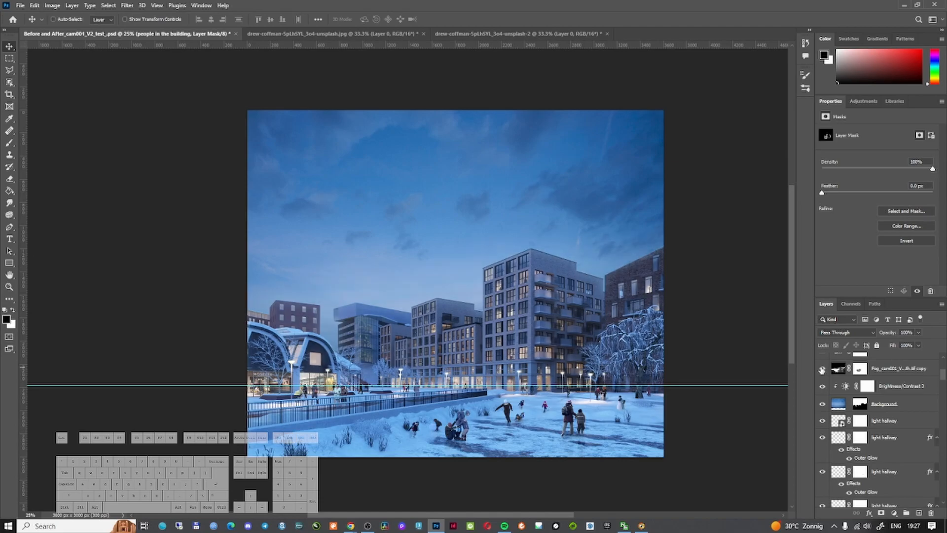
{"action": "left_click", "coordinate": [821, 370]}
{"action": "left_click", "coordinate": [821, 370]}
{"action": "left_click", "coordinate": [522, 334], "text": "ctrl"}
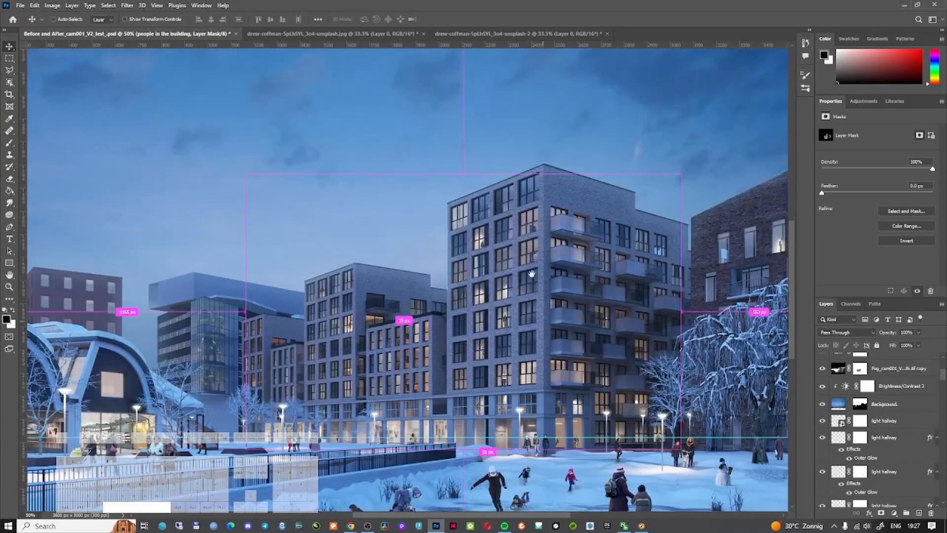
{"action": "left_click_drag", "start_coordinate": [279, 295], "coordinate": [451, 272]}
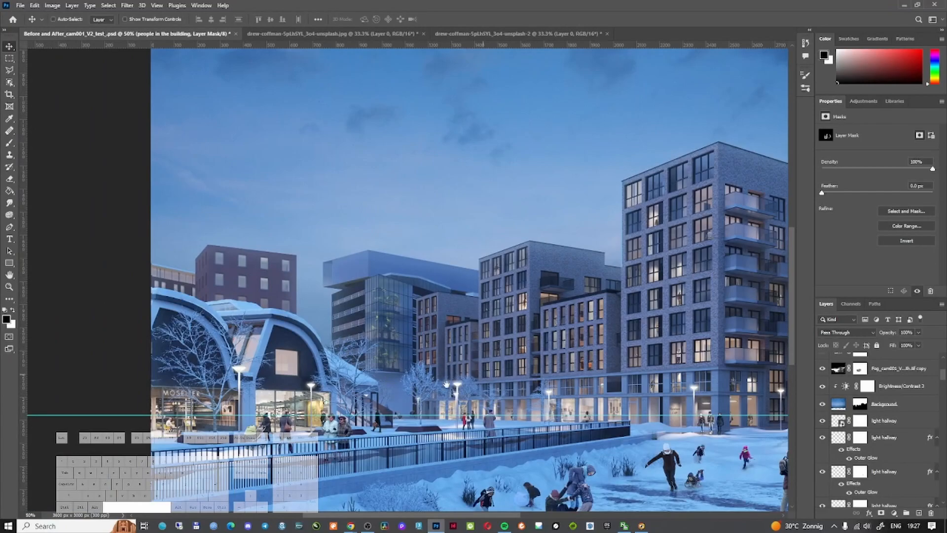
Step: View the fog layer on its own at 100% opacity, and set its opacity to 15%
{"action": "left_click", "coordinate": [838, 368]}
{"action": "key", "text": "ctrl+minus"}
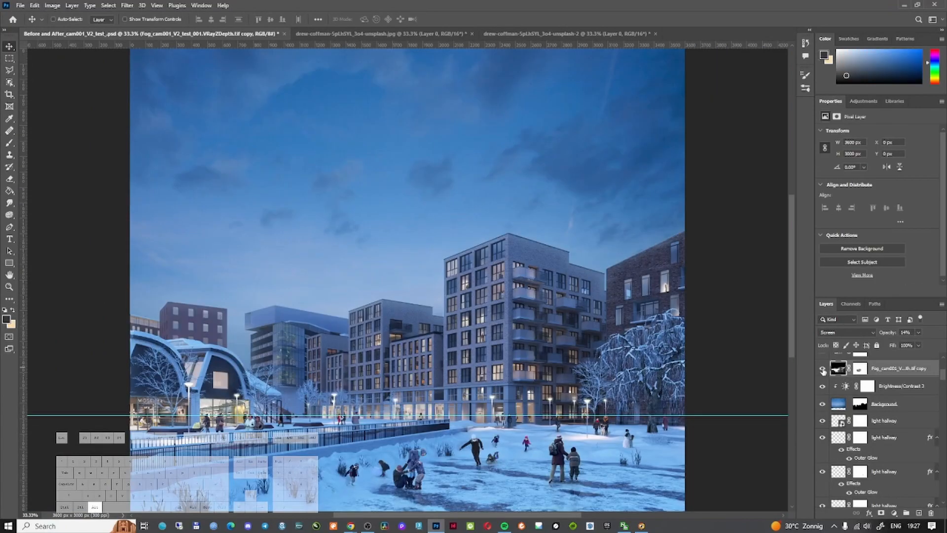
{"action": "left_click", "coordinate": [822, 370], "text": "alt"}
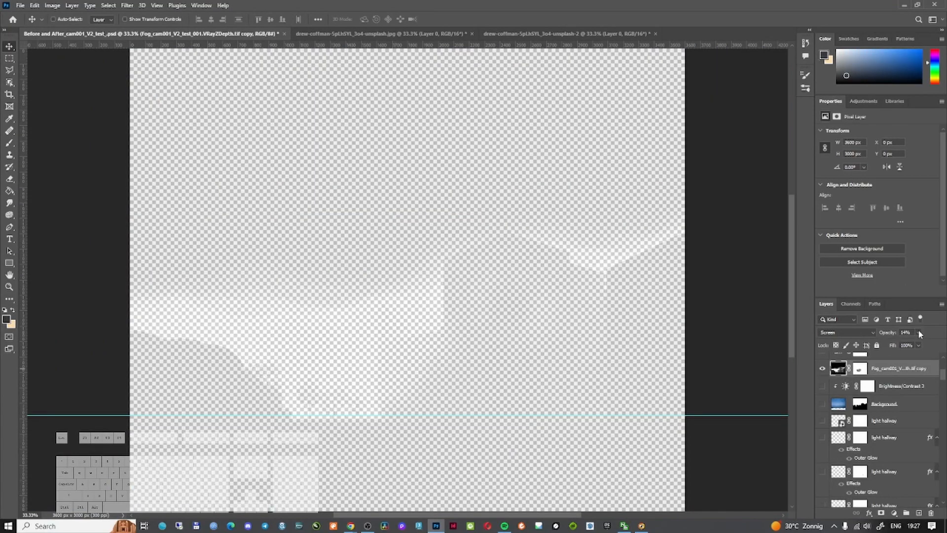
{"action": "left_click_drag", "start_coordinate": [918, 332], "coordinate": [943, 345]}
{"action": "key", "text": "b"}
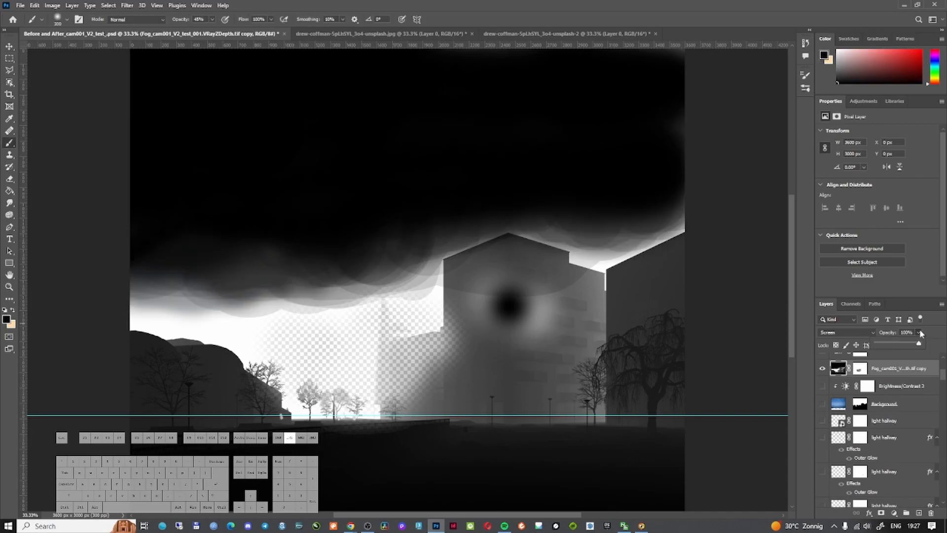
{"action": "left_click_drag", "start_coordinate": [879, 347], "coordinate": [882, 346]}
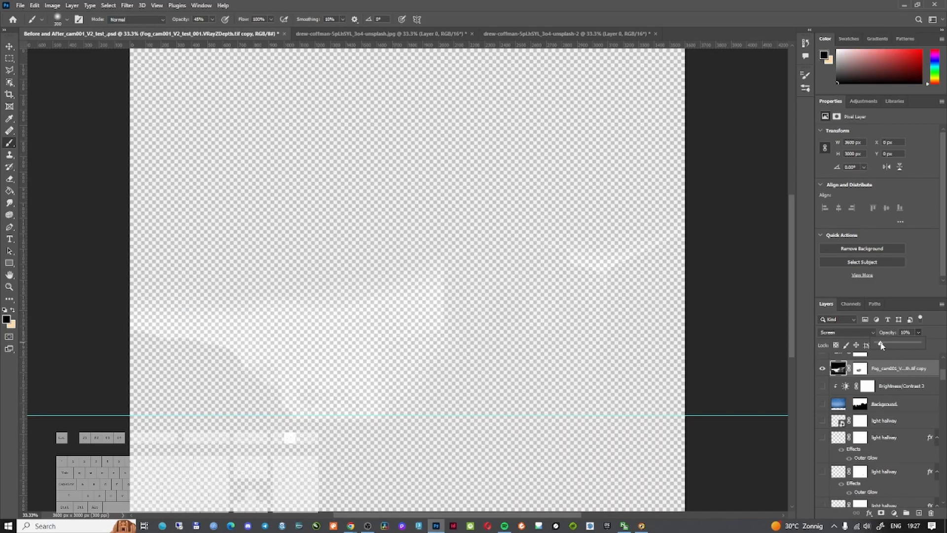
{"action": "left_click", "coordinate": [822, 368], "text": "alt"}
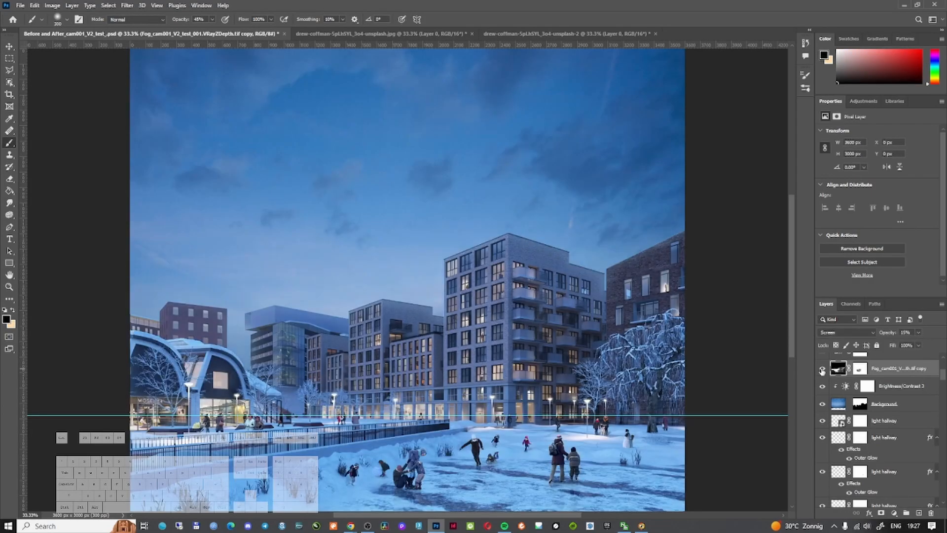
Step: Compare the scene with and without fog, and show the Curves 7 and Brightness/Contrast 4 adjustments
{"action": "left_click", "coordinate": [821, 369]}
{"action": "left_click", "coordinate": [821, 370]}
{"action": "left_click", "coordinate": [822, 369]}
{"action": "left_click", "coordinate": [822, 369]}
{"action": "left_click", "coordinate": [822, 370]}
{"action": "scroll", "coordinate": [835, 402], "scroll_direction": "up", "scroll_amount": 3}
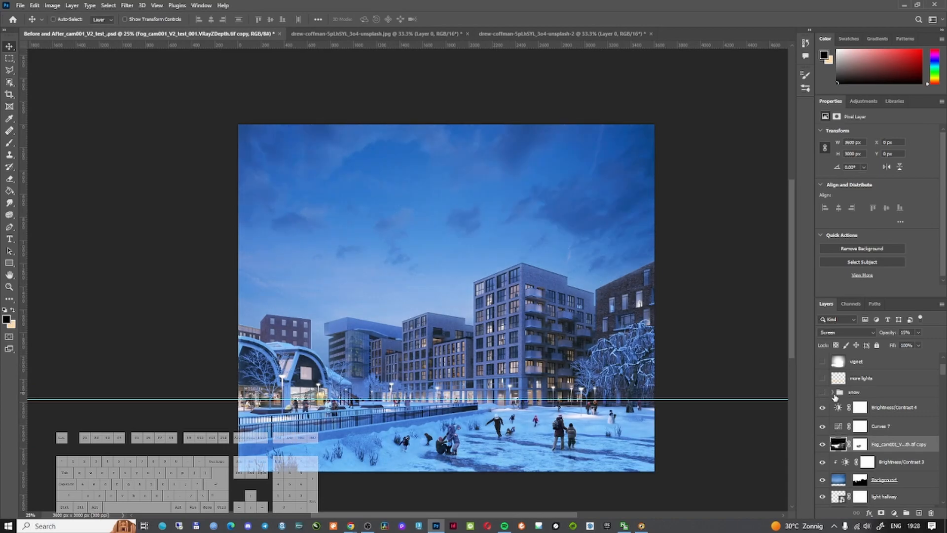
Step: Add a new empty layer above Layer 21 in the snow group and set the foreground color to white
{"action": "left_click", "coordinate": [833, 393]}
{"action": "left_click", "coordinate": [906, 410]}
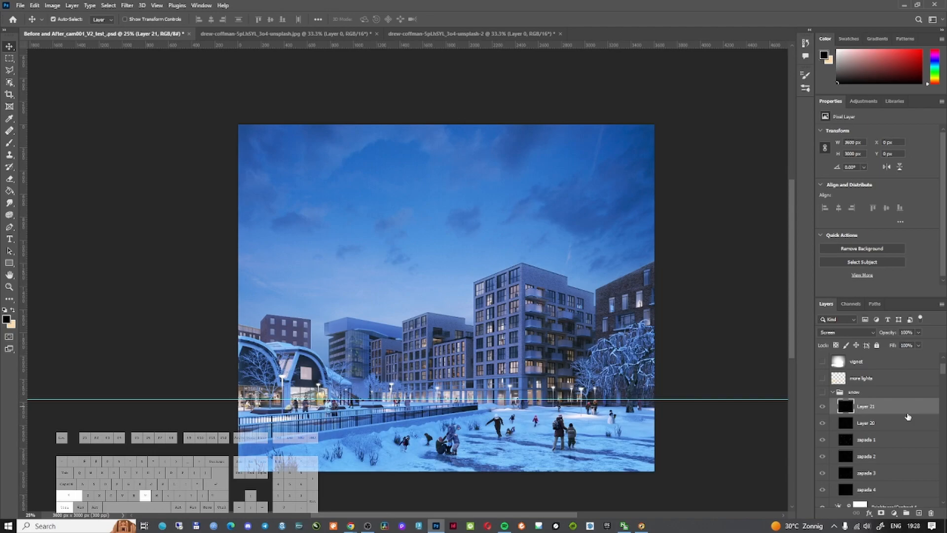
{"action": "key", "text": "ctrl+shift+n"}
{"action": "key", "text": "Return"}
{"action": "left_click", "coordinate": [12, 311]}
{"action": "left_click", "coordinate": [7, 320]}
{"action": "left_click_drag", "start_coordinate": [579, 288], "coordinate": [561, 274]}
{"action": "left_click", "coordinate": [768, 271]}
Step: Try to apply the Add Noise filter to the empty new layer
{"action": "left_click", "coordinate": [113, 6]}
{"action": "mouse_move", "coordinate": [125, 6]}
{"action": "left_click", "coordinate": [207, 151]}
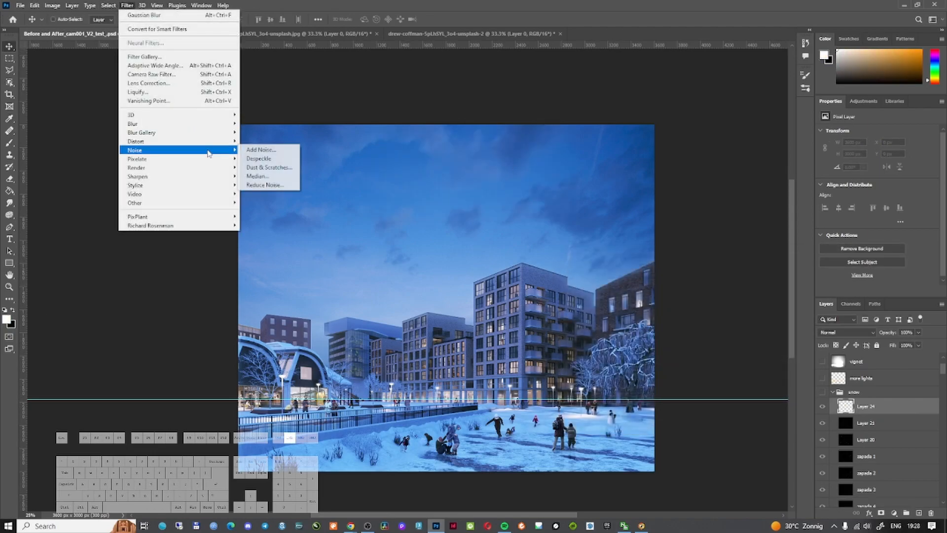
{"action": "left_click", "coordinate": [261, 150]}
{"action": "key", "text": "Return"}
Step: Fill the new layer with black using the Paint Bucket, and show the snow group
{"action": "key", "text": "g"}
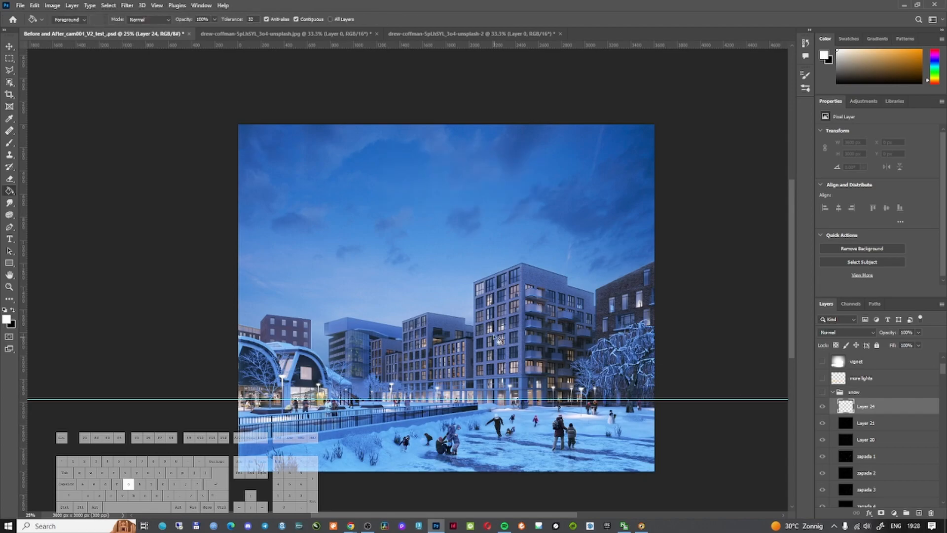
{"action": "key", "text": "x"}
{"action": "left_click", "coordinate": [446, 310]}
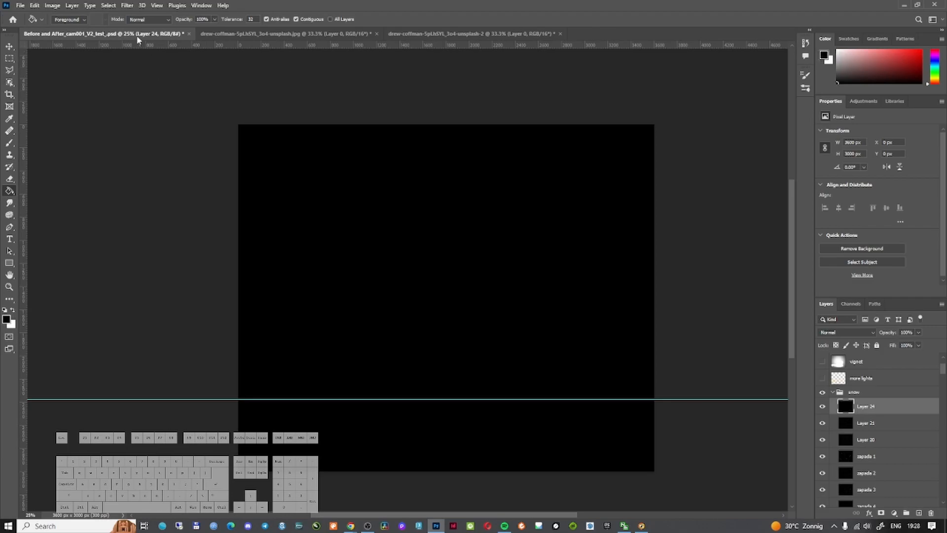
Step: Add uniform monochromatic noise of 131.80% to the black layer
{"action": "left_click", "coordinate": [128, 7]}
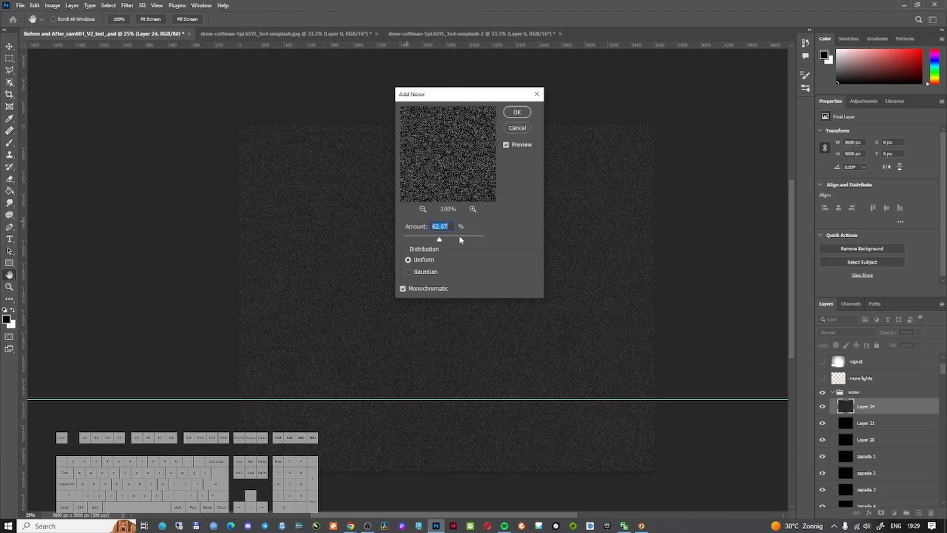
{"action": "left_click", "coordinate": [459, 236]}
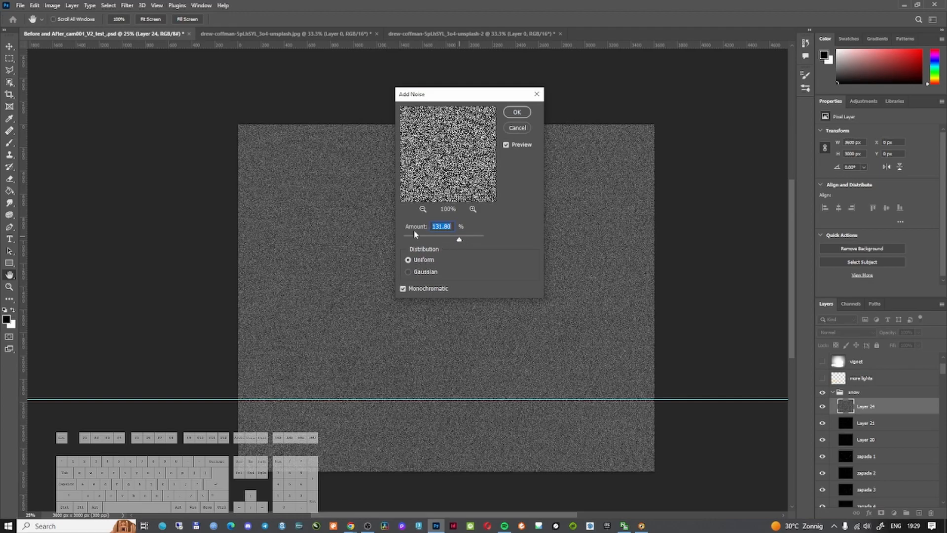
{"action": "left_click", "coordinate": [517, 113]}
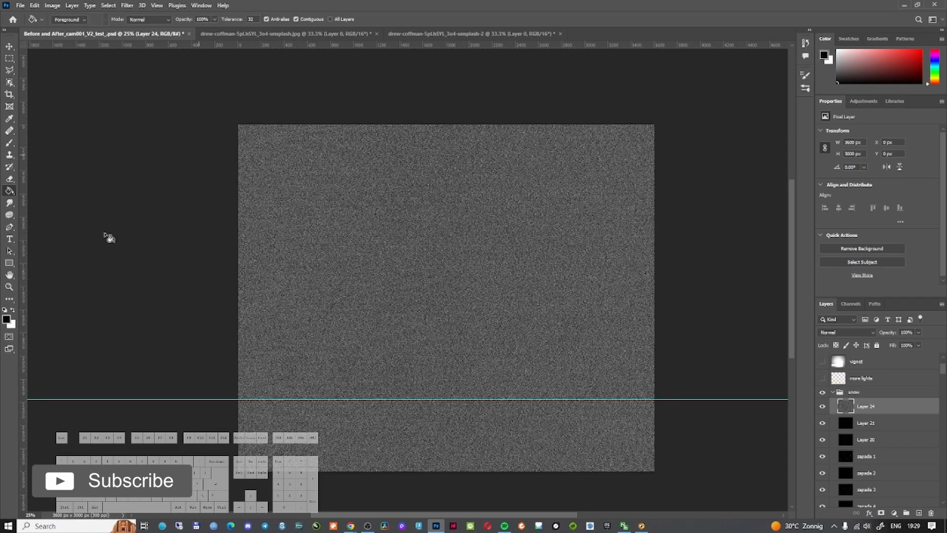
Step: Apply the Torn Edges filter to the noise layer with Image Balance 7, Smoothness 9 and Contrast 21
{"action": "left_click", "coordinate": [126, 6]}
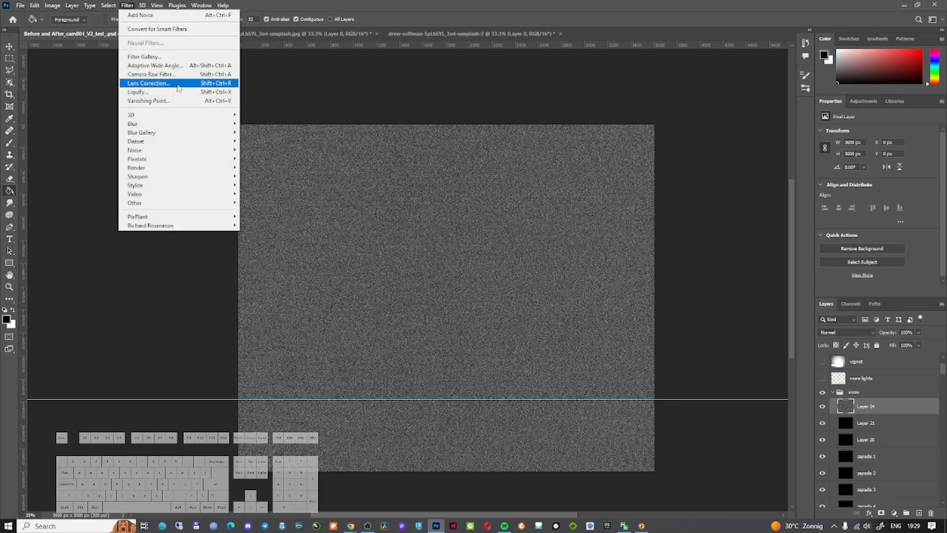
{"action": "left_click", "coordinate": [182, 61]}
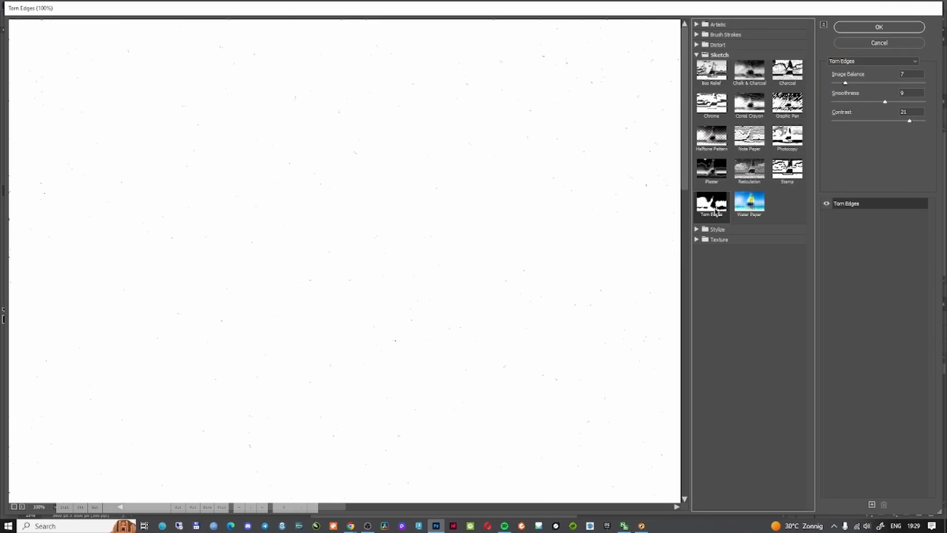
{"action": "mouse_move", "coordinate": [845, 83]}
{"action": "left_mouse_down"}
{"action": "mouse_move", "coordinate": [904, 84]}
{"action": "mouse_move", "coordinate": [846, 85]}
{"action": "left_mouse_up"}
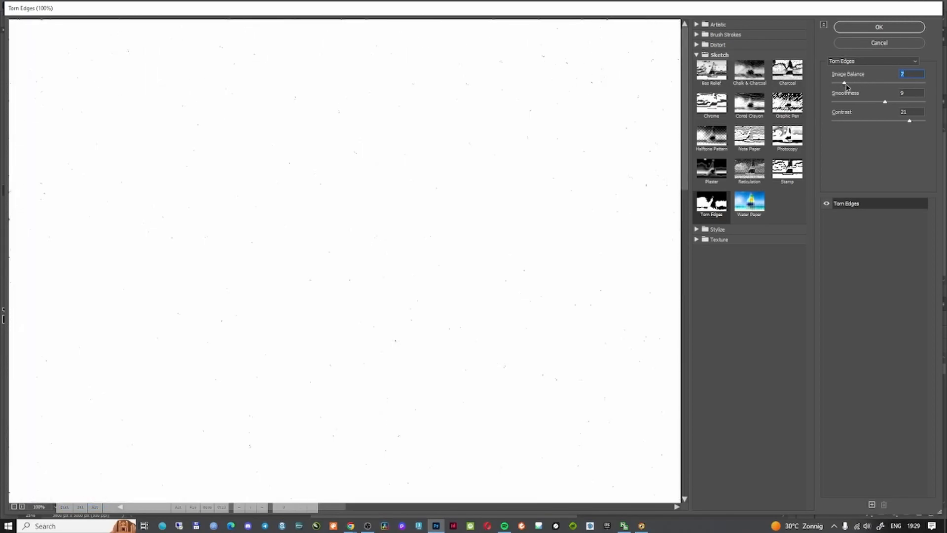
{"action": "left_click", "coordinate": [872, 28]}
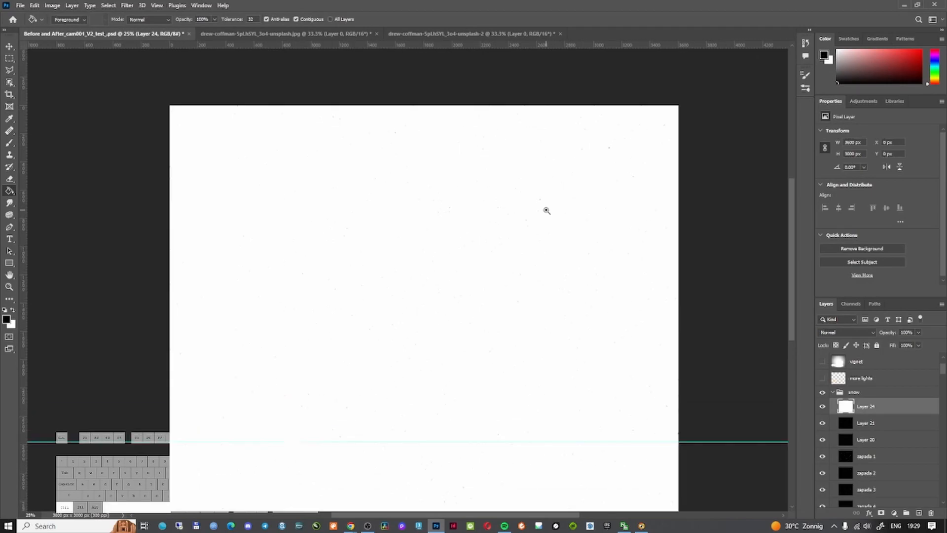
Step: Check the speck pattern up close and invert the layer to get white flakes on black
{"action": "left_click", "coordinate": [547, 211], "text": "ctrl"}
{"action": "left_click", "coordinate": [547, 210], "text": "ctrl"}
{"action": "left_click", "coordinate": [547, 210], "text": "ctrl"}
{"action": "left_click", "coordinate": [546, 210], "text": "ctrl"}
{"action": "left_click", "coordinate": [504, 257], "text": "alt"}
{"action": "left_click", "coordinate": [505, 257], "text": "alt"}
{"action": "left_click_drag", "start_coordinate": [506, 257], "coordinate": [846, 411]}
{"action": "left_click_drag", "start_coordinate": [620, 370], "coordinate": [522, 366]}
{"action": "key", "text": "v"}
{"action": "left_click_drag", "start_coordinate": [632, 382], "coordinate": [624, 263]}
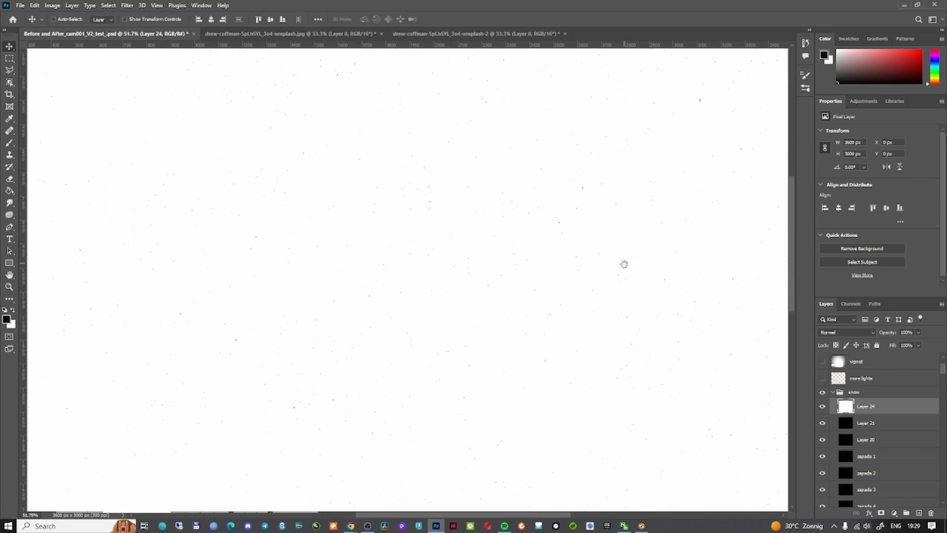
{"action": "key", "text": "ctrl+i"}
Step: Set the new snow layer's blend mode to Screen, matching Layer 21 below it
{"action": "left_click", "coordinate": [605, 266], "text": "ctrl+alt"}
{"action": "left_click", "coordinate": [604, 266], "text": "ctrl+alt"}
{"action": "left_click", "coordinate": [469, 354], "text": "ctrl"}
{"action": "left_click", "coordinate": [469, 356], "text": "ctrl"}
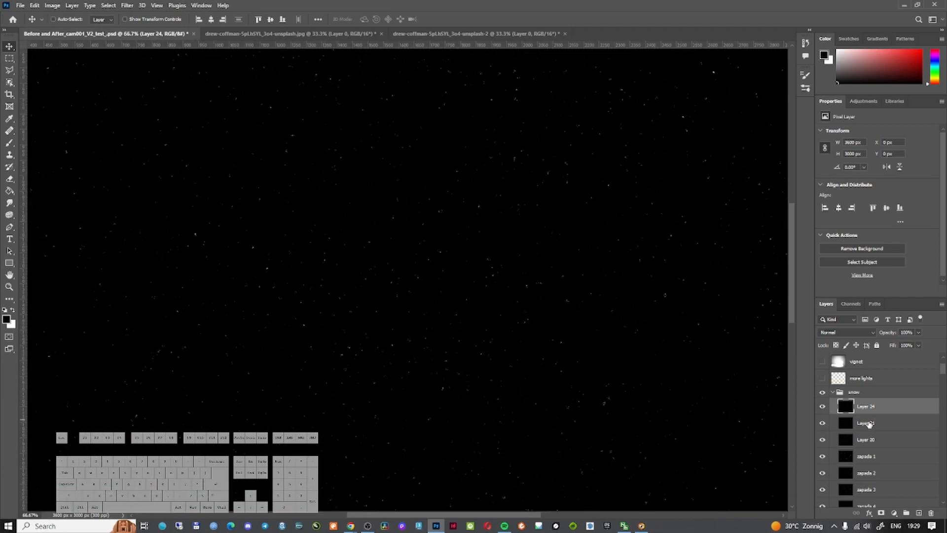
{"action": "left_click", "coordinate": [870, 424]}
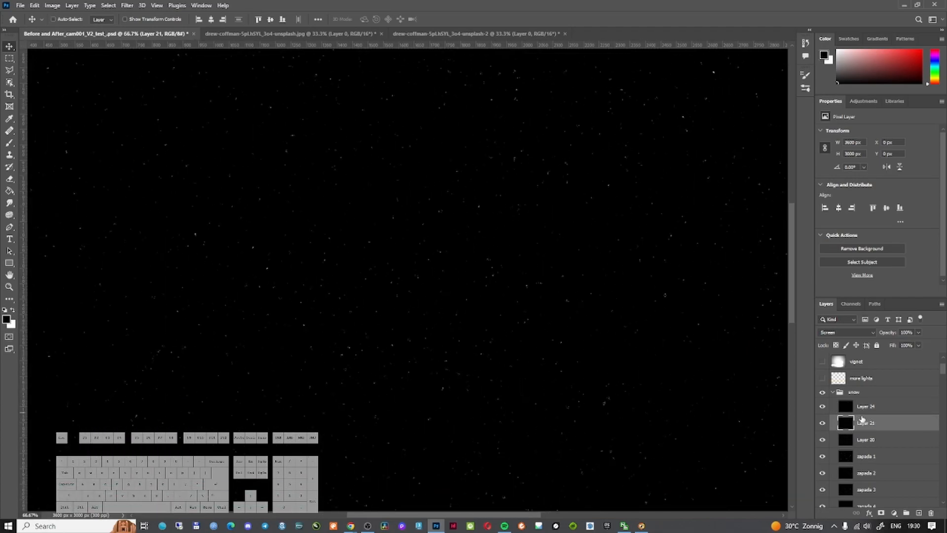
{"action": "left_click", "coordinate": [864, 407]}
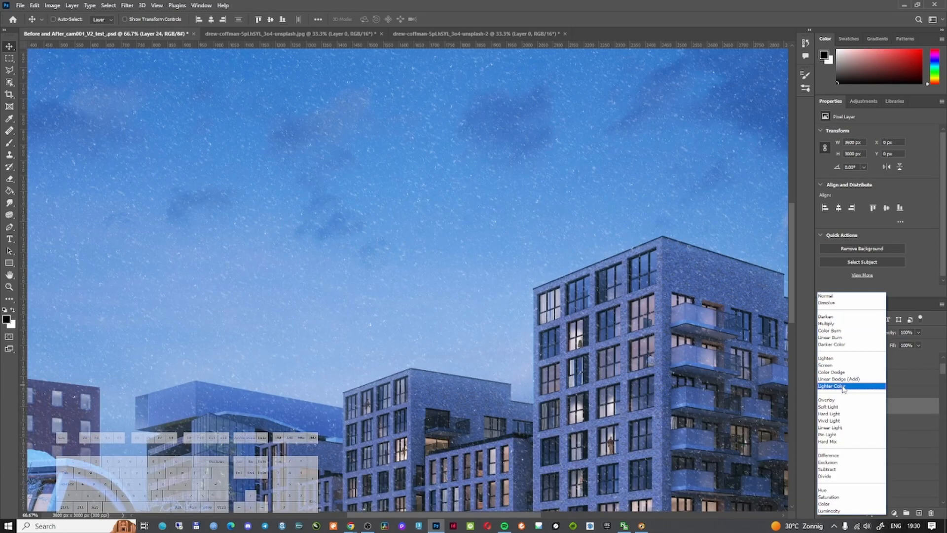
{"action": "left_click", "coordinate": [826, 365]}
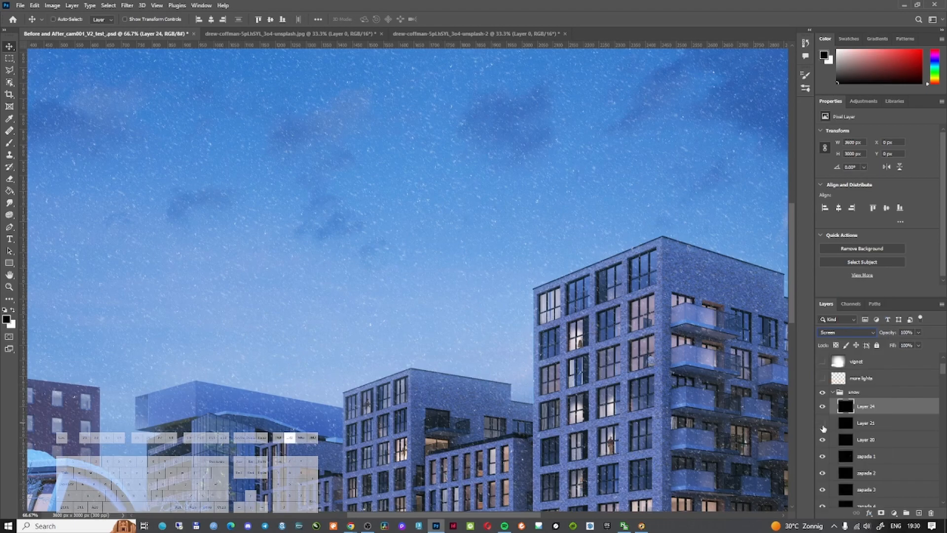
Step: Hide all other layers in the snow group and inspect the new flakes against the sky
{"action": "left_click_drag", "start_coordinate": [823, 478], "coordinate": [822, 504]}
{"action": "scroll", "coordinate": [838, 469], "scroll_direction": "down", "scroll_amount": 2}
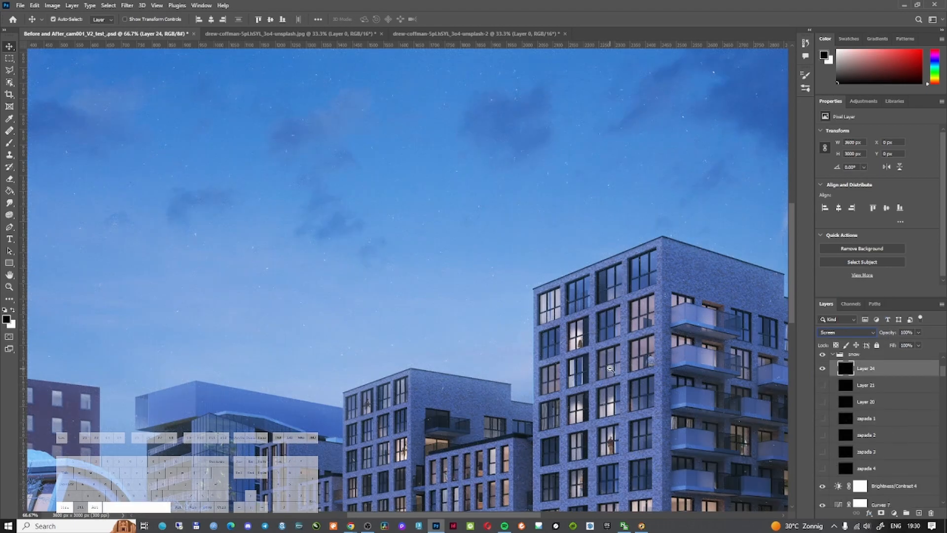
{"action": "left_click", "coordinate": [611, 367], "text": "ctrl+alt"}
{"action": "left_click", "coordinate": [610, 366], "text": "ctrl+alt"}
{"action": "left_click", "coordinate": [466, 255], "text": "ctrl"}
{"action": "left_click", "coordinate": [464, 256], "text": "ctrl"}
{"action": "left_click", "coordinate": [462, 257], "text": "ctrl"}
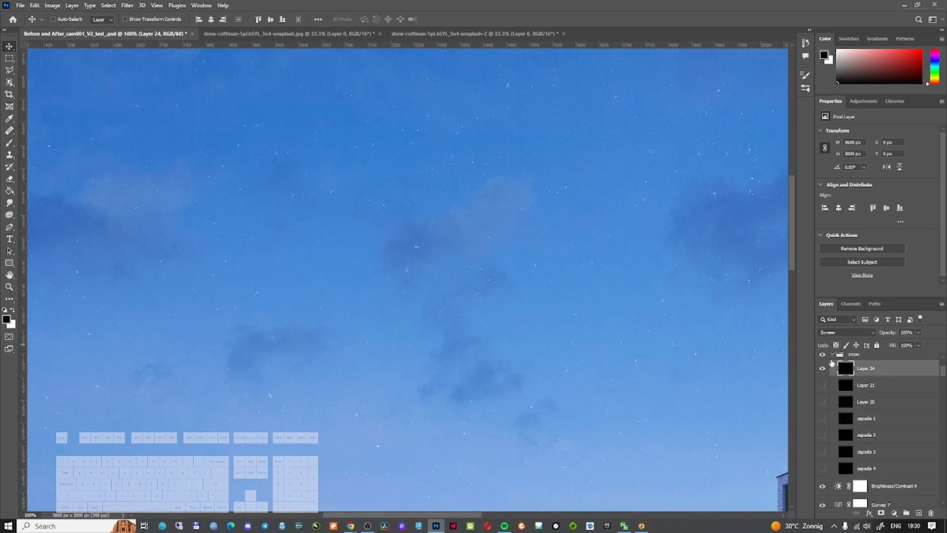
Step: Preview a Motion Blur on Layer 24 with angle -83° and distance 19 pixels, and inspect the streaks against the sky
{"action": "left_click", "coordinate": [127, 5]}
{"action": "mouse_move", "coordinate": [203, 131]}
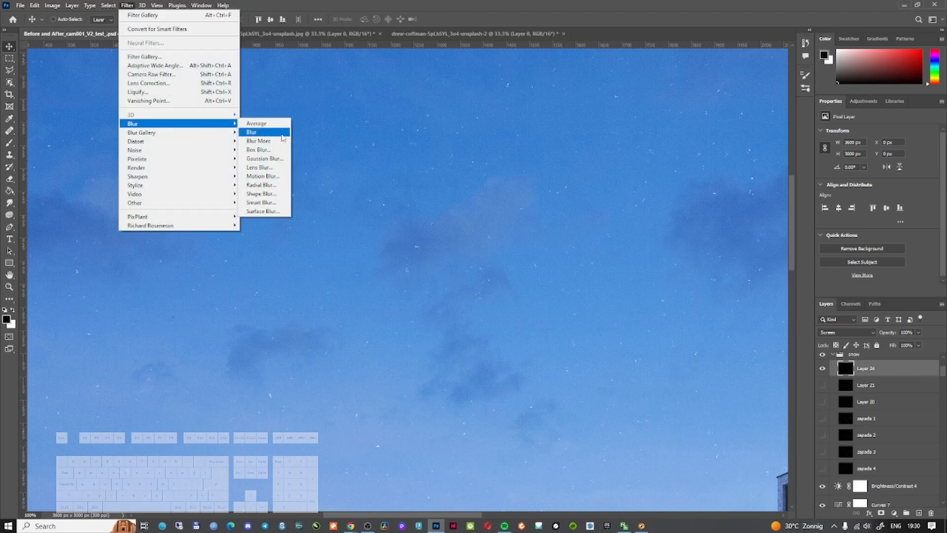
{"action": "left_click", "coordinate": [262, 176]}
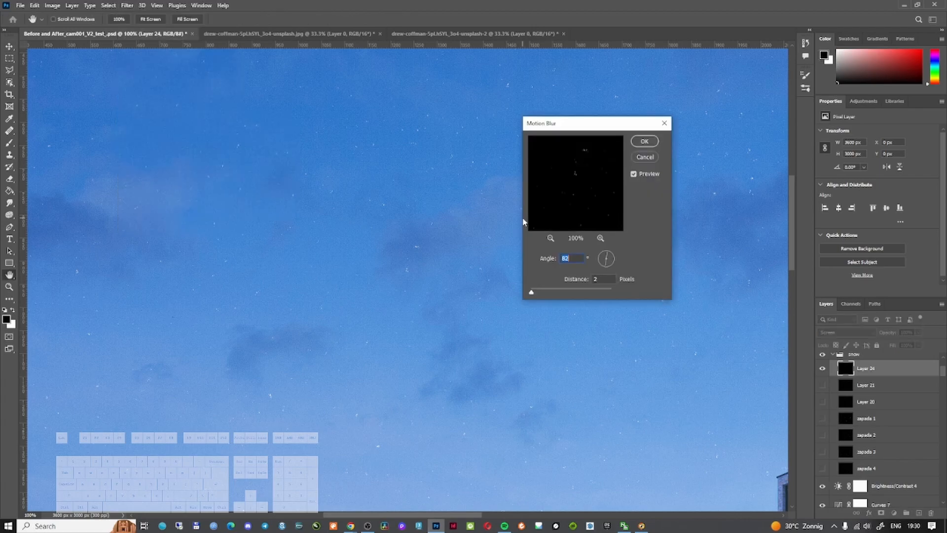
{"action": "left_click_drag", "start_coordinate": [606, 256], "coordinate": [607, 254]}
{"action": "left_click_drag", "start_coordinate": [531, 291], "coordinate": [540, 293]}
{"action": "left_click", "coordinate": [430, 311], "text": "ctrl+alt"}
{"action": "left_click", "coordinate": [431, 312], "text": "ctrl+alt"}
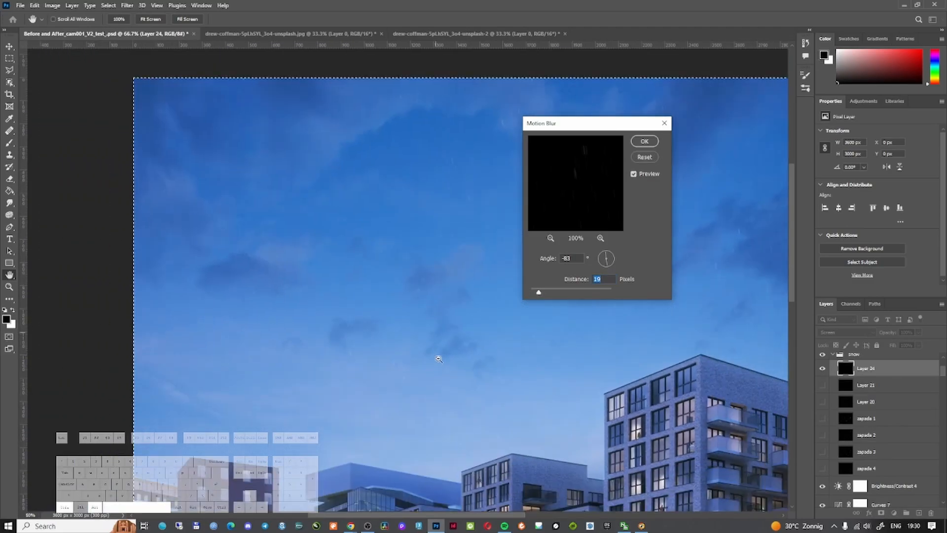
{"action": "left_click", "coordinate": [437, 358], "text": "ctrl"}
{"action": "left_click", "coordinate": [438, 360], "text": "ctrl"}
{"action": "left_click", "coordinate": [430, 367], "text": "ctrl+alt"}
{"action": "left_click", "coordinate": [430, 368], "text": "ctrl+alt"}
{"action": "left_click", "coordinate": [414, 323], "text": "ctrl"}
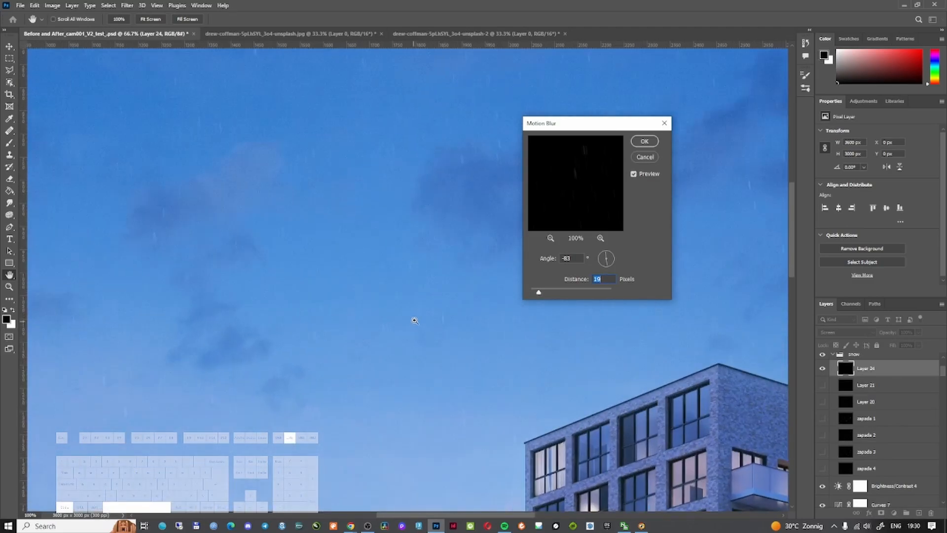
{"action": "left_click", "coordinate": [413, 321], "text": "ctrl"}
{"action": "left_click", "coordinate": [414, 321], "text": "ctrl"}
Step: Set the Motion Blur distance to 8 pixels and apply the filter to the snow layer
{"action": "left_click_drag", "start_coordinate": [538, 292], "coordinate": [534, 292]}
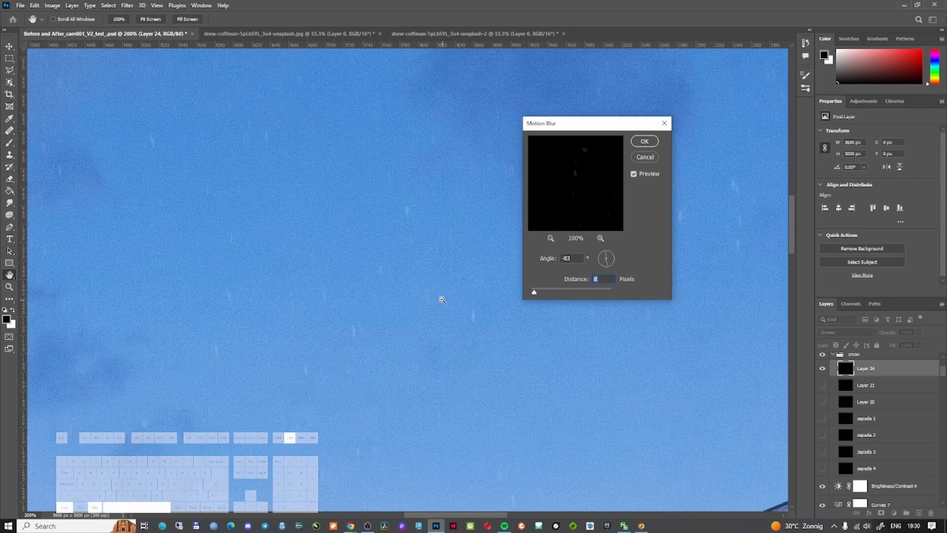
{"action": "left_click", "coordinate": [441, 298], "text": "ctrl+alt"}
{"action": "left_click", "coordinate": [441, 298], "text": "ctrl+alt"}
{"action": "left_click", "coordinate": [441, 297], "text": "ctrl+alt"}
{"action": "left_click", "coordinate": [644, 141]}
Step: Show Layer 21, Layer 20 and the four zapada layers, and view the combined snowfall over the whole scene
{"action": "left_click", "coordinate": [822, 385]}
{"action": "left_click", "coordinate": [823, 401]}
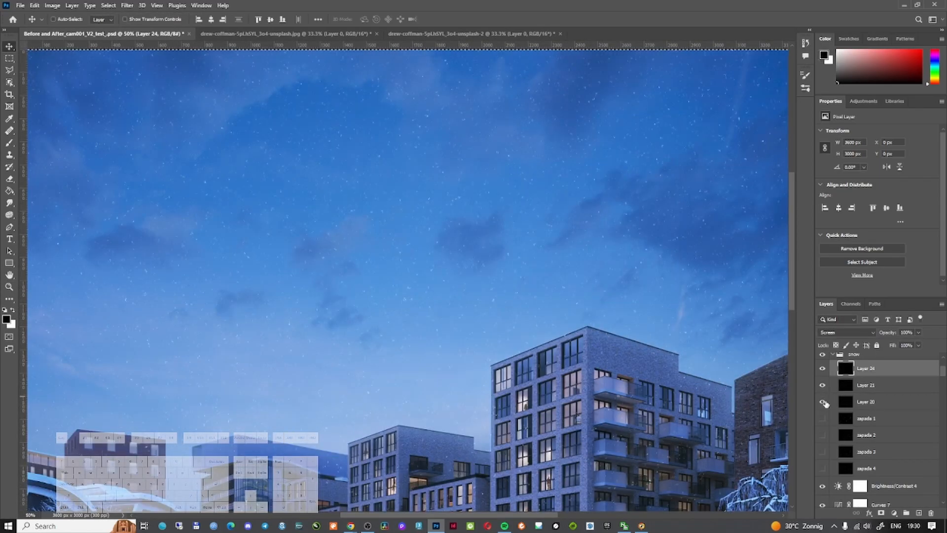
{"action": "left_click", "coordinate": [823, 418]}
{"action": "left_click", "coordinate": [823, 435]}
{"action": "left_click", "coordinate": [822, 452]}
{"action": "left_click", "coordinate": [822, 469]}
{"action": "left_click", "coordinate": [524, 423], "text": "ctrl+alt"}
{"action": "left_click_drag", "start_coordinate": [524, 423], "coordinate": [524, 295]}
{"action": "left_click", "coordinate": [519, 346], "text": "ctrl"}
{"action": "left_click", "coordinate": [530, 361], "text": "ctrl+alt"}
Step: Select and show the more lights layer, comparing the image with and without it
{"action": "scroll", "coordinate": [887, 437], "scroll_direction": "up", "scroll_amount": 3}
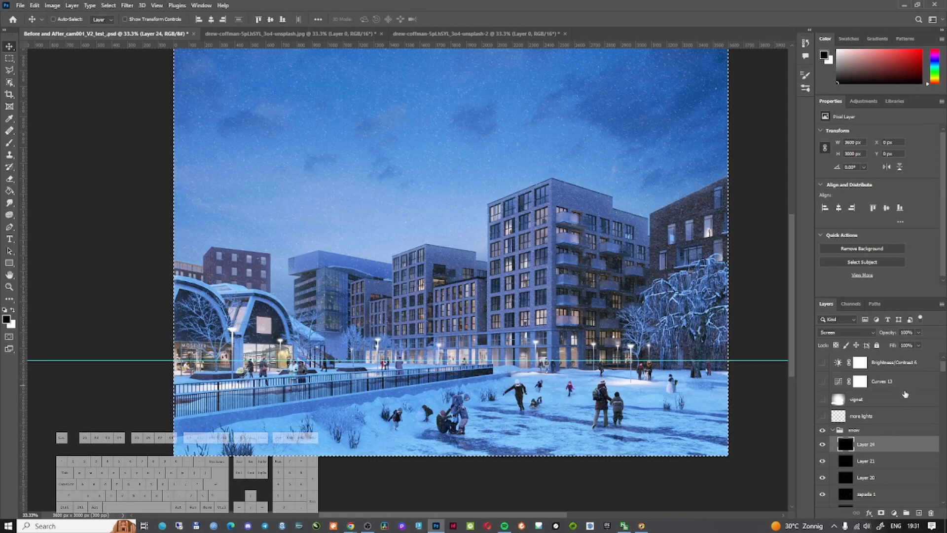
{"action": "left_click", "coordinate": [865, 417]}
{"action": "left_click", "coordinate": [822, 416]}
{"action": "left_click", "coordinate": [823, 417]}
{"action": "left_click", "coordinate": [823, 417]}
{"action": "left_click", "coordinate": [823, 418]}
{"action": "left_click", "coordinate": [822, 418]}
{"action": "left_click", "coordinate": [823, 417]}
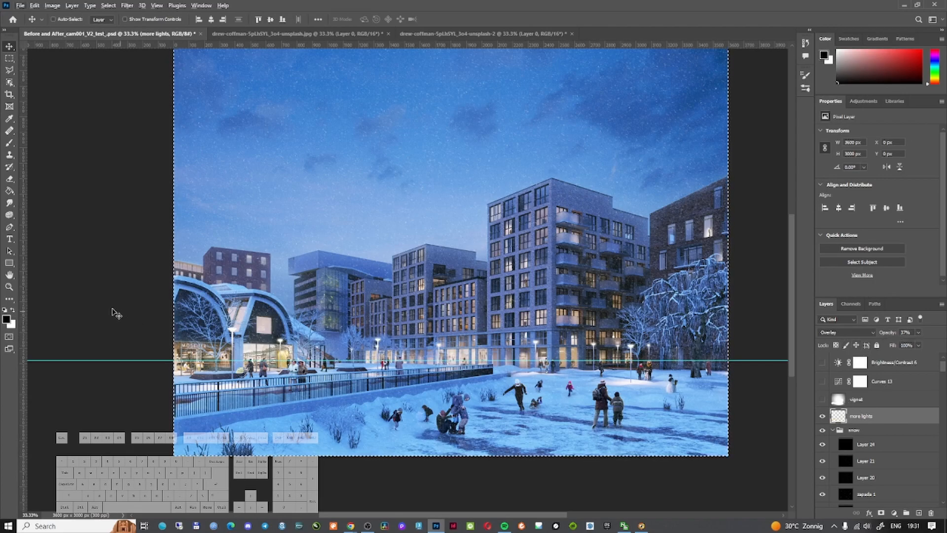
Step: Set the foreground colour to a warm light orange, ffddac
{"action": "left_click", "coordinate": [12, 311]}
{"action": "left_click", "coordinate": [7, 318]}
{"action": "left_click", "coordinate": [601, 279]}
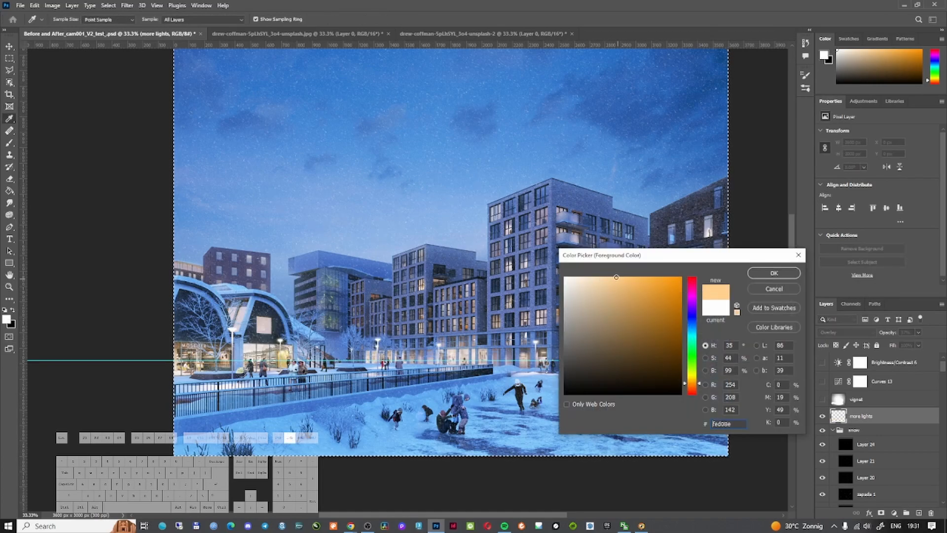
{"action": "mouse_move", "coordinate": [617, 277]}
{"action": "left_mouse_down"}
{"action": "mouse_move", "coordinate": [645, 277]}
{"action": "mouse_move", "coordinate": [602, 276]}
{"action": "left_mouse_up"}
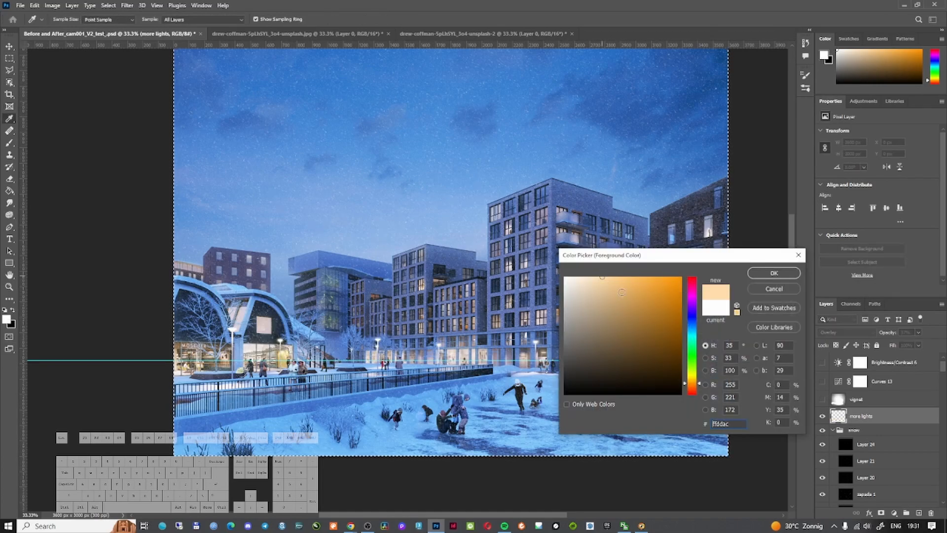
{"action": "left_click", "coordinate": [773, 273]}
Step: Switch to the Brush at 100% opacity and adjust its size to the windows of the tall apartment building
{"action": "key", "text": "v"}
{"action": "scroll", "coordinate": [539, 236], "scroll_direction": "up", "scroll_amount": 4}
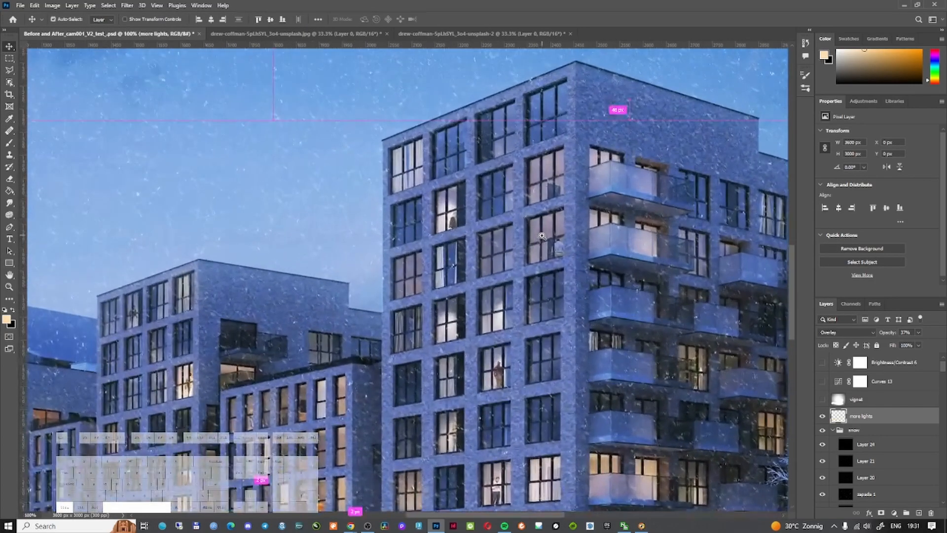
{"action": "key", "text": "b"}
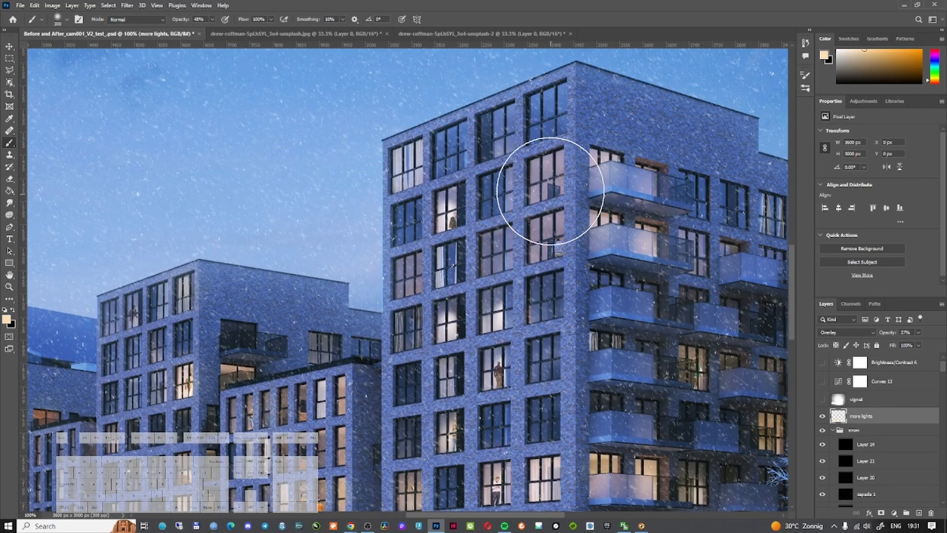
{"action": "key", "text": "bracketleft"}
{"action": "key", "text": "bracketleft"}
{"action": "key", "text": "bracketleft"}
{"action": "key", "text": "bracketleft"}
{"action": "key", "text": "bracketleft"}
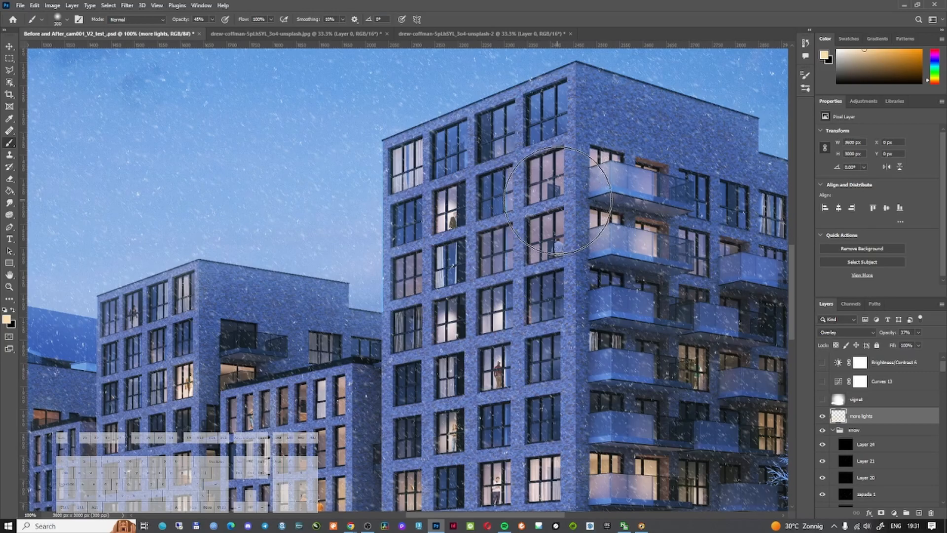
{"action": "key", "text": "bracketleft"}
{"action": "key", "text": "bracketleft"}
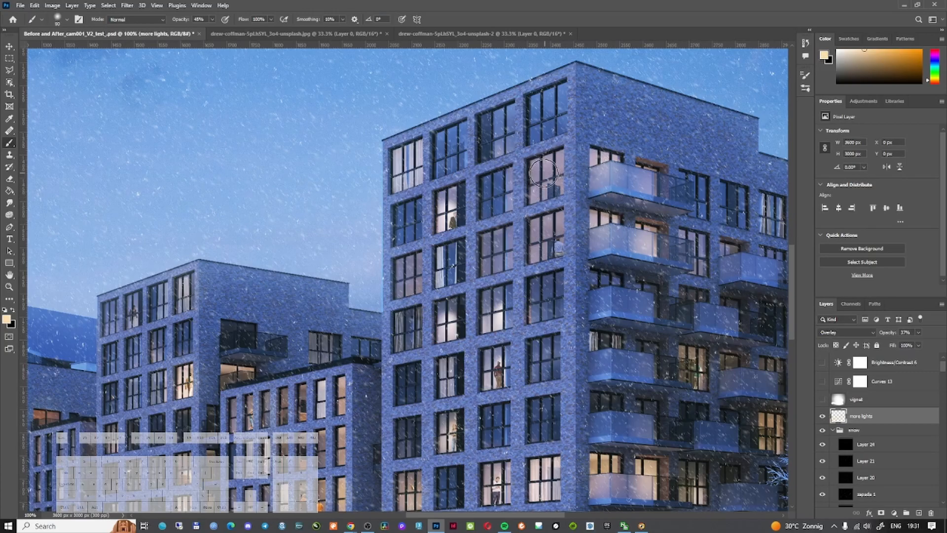
{"action": "key", "text": "0"}
{"action": "key", "text": "bracketright"}
{"action": "key", "text": "bracketright"}
{"action": "key", "text": "bracketright"}
{"action": "key", "text": "bracketright"}
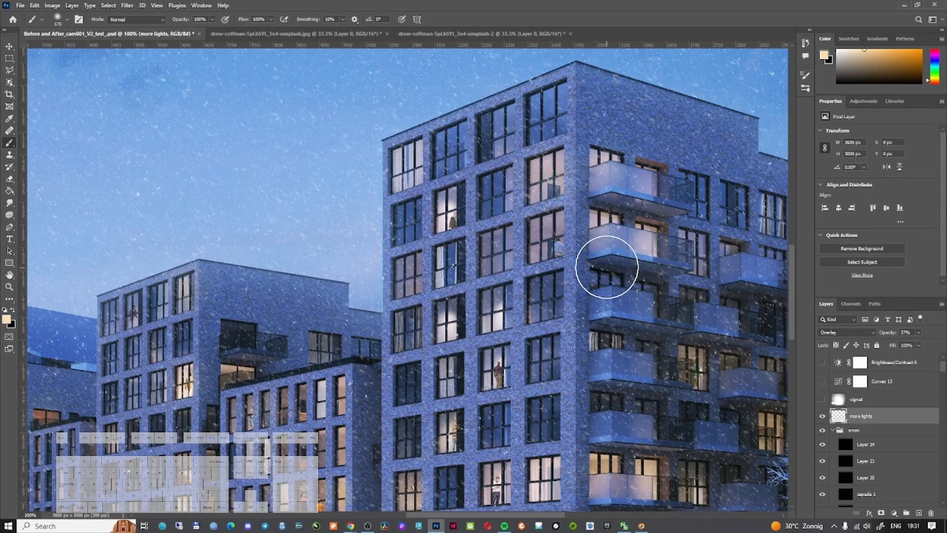
{"action": "key", "text": "bracketleft"}
{"action": "key", "text": "bracketleft"}
{"action": "key", "text": "bracketleft"}
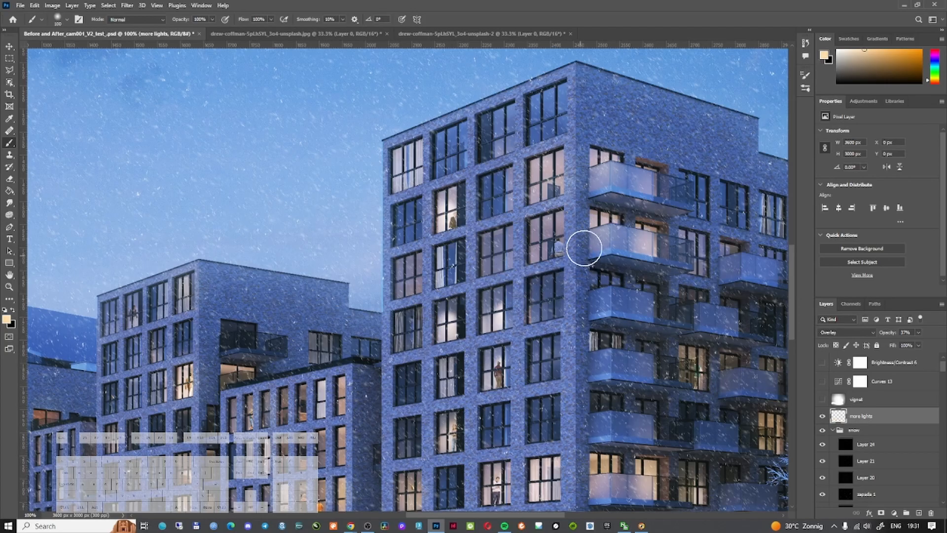
Step: Examine the lit windows and ground-floor shopfronts across the buildings and the arched pavilion
{"action": "scroll", "coordinate": [573, 432], "scroll_direction": "down", "scroll_amount": 5}
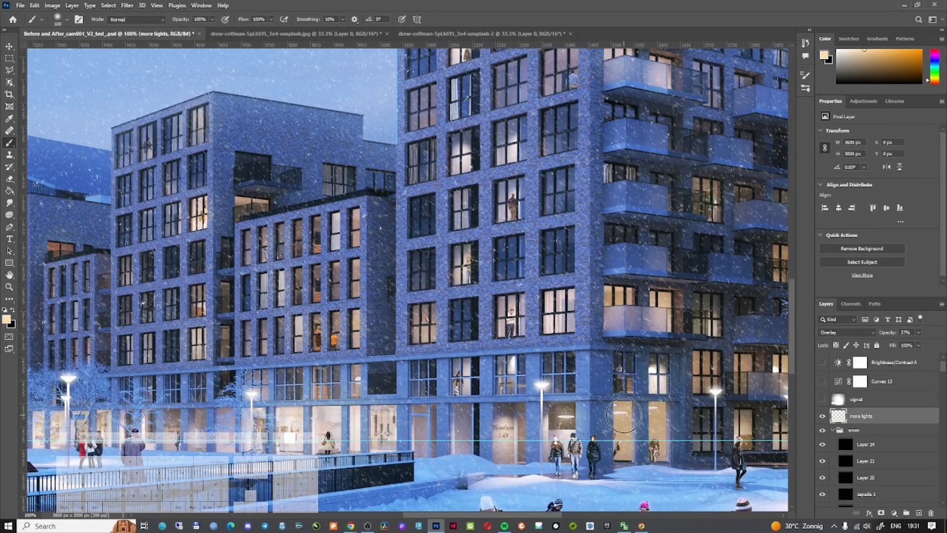
{"action": "left_click_drag", "start_coordinate": [282, 416], "coordinate": [399, 346]}
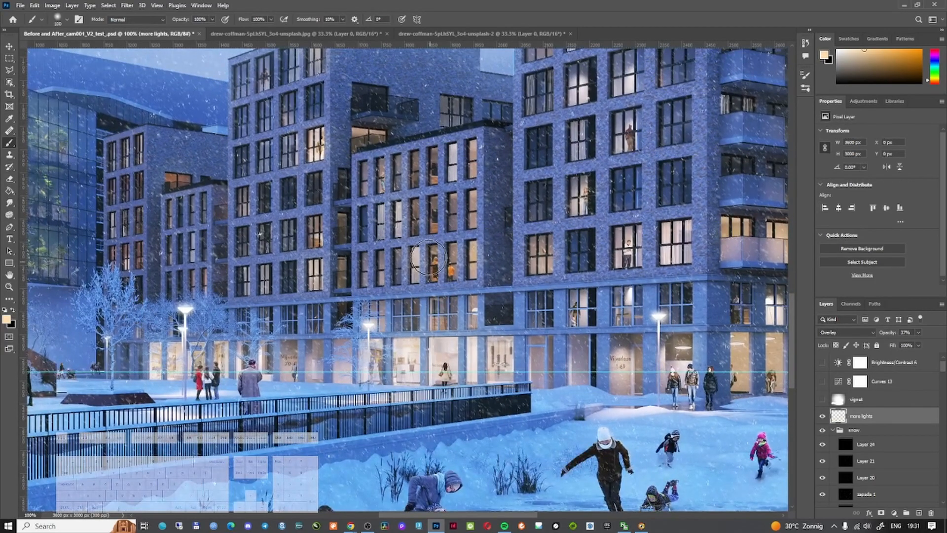
{"action": "left_click", "coordinate": [519, 341], "text": "ctrl+alt"}
{"action": "left_click", "coordinate": [519, 341], "text": "ctrl+alt"}
{"action": "left_click", "coordinate": [213, 372], "text": "ctrl"}
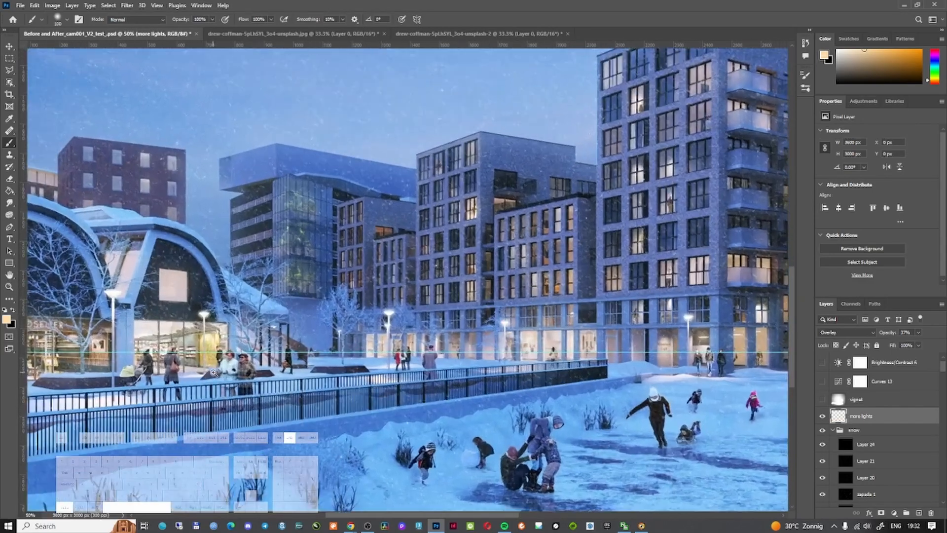
{"action": "left_click", "coordinate": [213, 372], "text": "ctrl"}
{"action": "left_click", "coordinate": [213, 373], "text": "ctrl"}
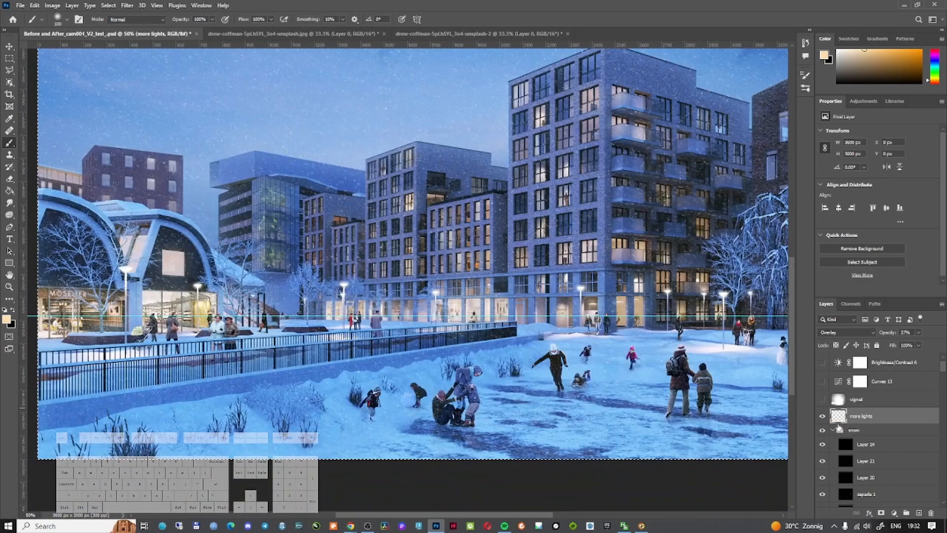
Step: Toggle the more lights layer repeatedly to compare the glow in the windows and shopfronts
{"action": "left_click", "coordinate": [823, 417]}
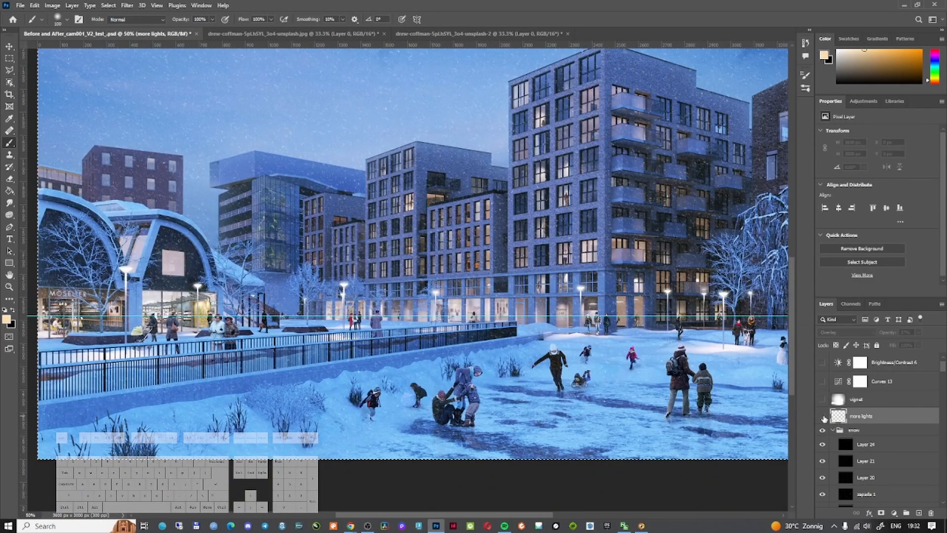
{"action": "left_click", "coordinate": [823, 417]}
{"action": "left_click", "coordinate": [823, 417]}
{"action": "left_click", "coordinate": [823, 417]}
{"action": "left_click", "coordinate": [822, 417]}
{"action": "left_click", "coordinate": [823, 417]}
{"action": "left_click", "coordinate": [823, 417]}
{"action": "left_click", "coordinate": [823, 417]}
{"action": "left_click", "coordinate": [823, 417]}
{"action": "left_click", "coordinate": [823, 417]}
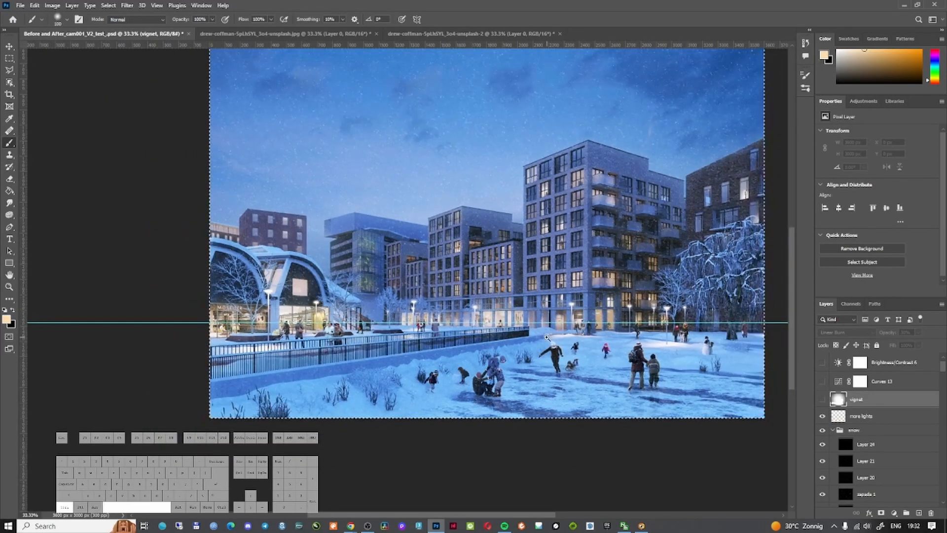
Step: Show the vignet layer and compare the full image with and without its darkened edges
{"action": "scroll", "coordinate": [547, 337], "scroll_direction": "up", "scroll_amount": 1}
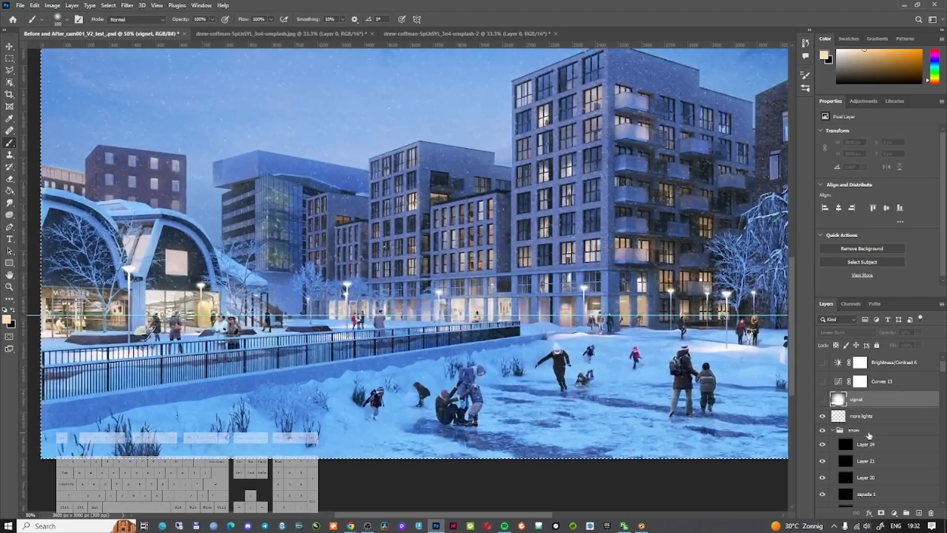
{"action": "left_click", "coordinate": [823, 399]}
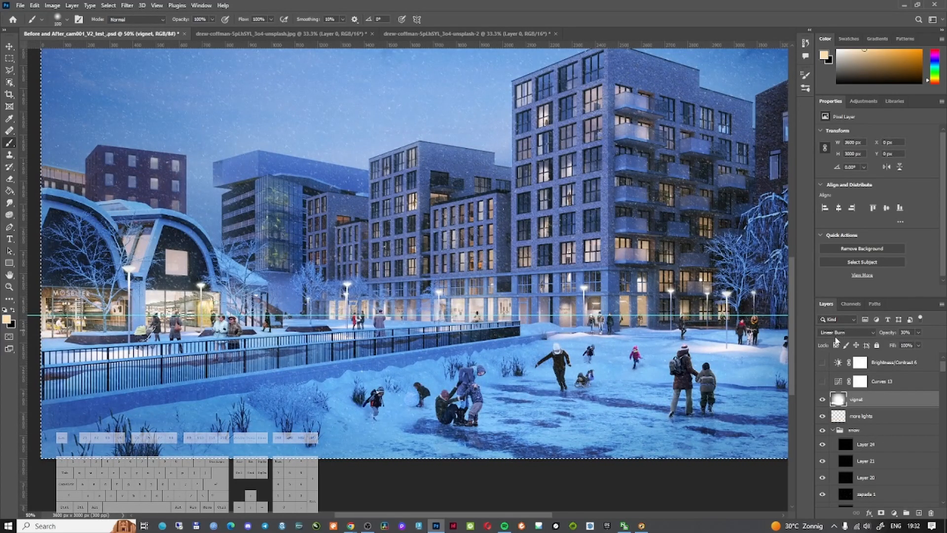
{"action": "scroll", "coordinate": [480, 376], "scroll_direction": "down", "scroll_amount": 1}
{"action": "scroll", "coordinate": [480, 376], "scroll_direction": "down", "scroll_amount": 1}
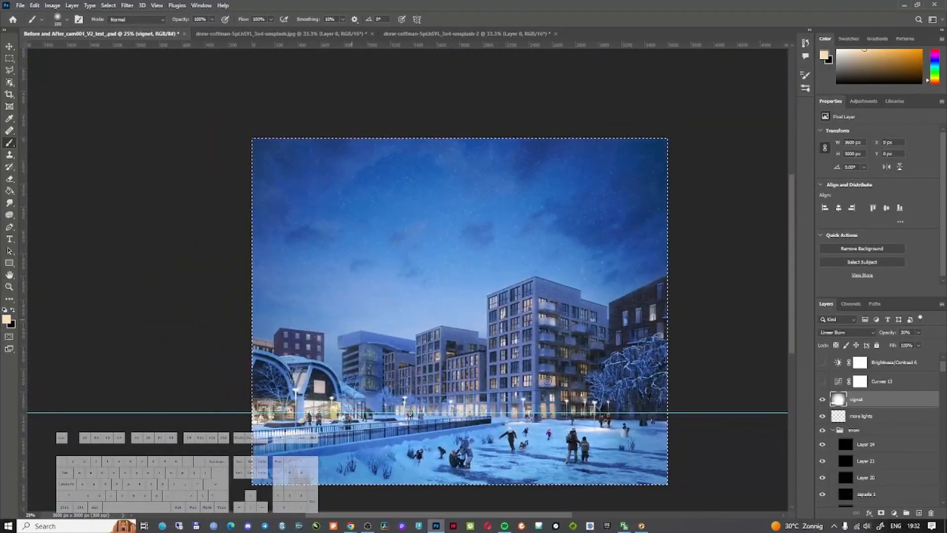
{"action": "left_click", "coordinate": [822, 400]}
{"action": "left_click", "coordinate": [822, 400]}
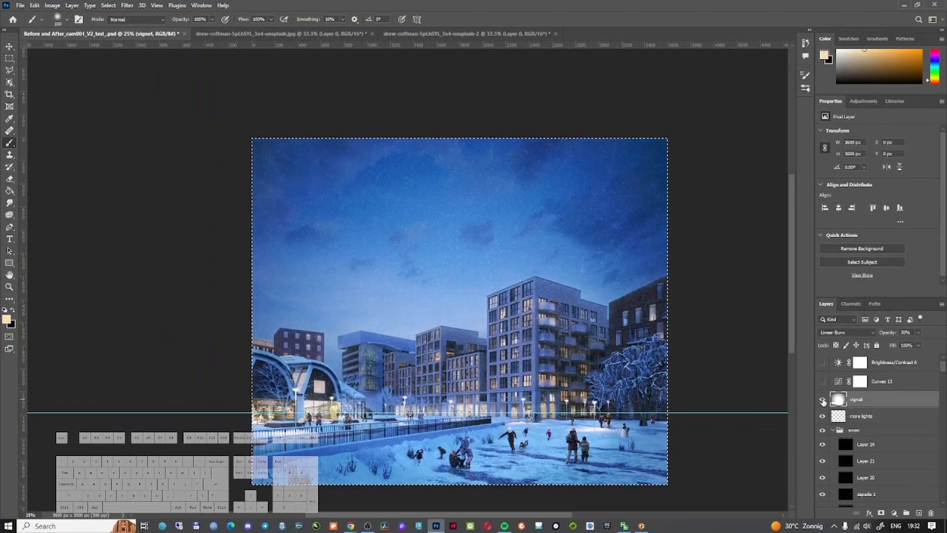
{"action": "left_click", "coordinate": [822, 400]}
{"action": "left_click", "coordinate": [823, 399]}
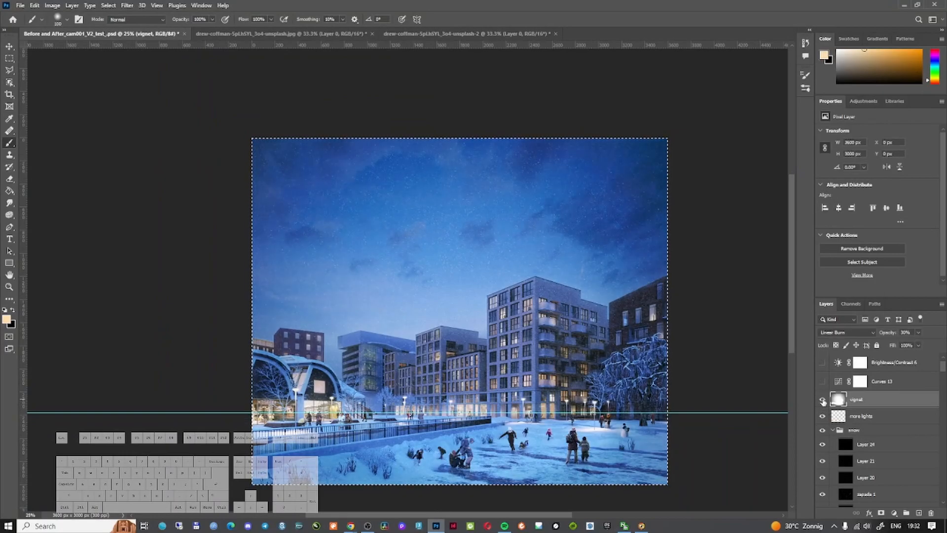
Step: Isolate the vignet layer to examine it on its own, and bring the other layers back
{"action": "left_click", "coordinate": [127, 6]}
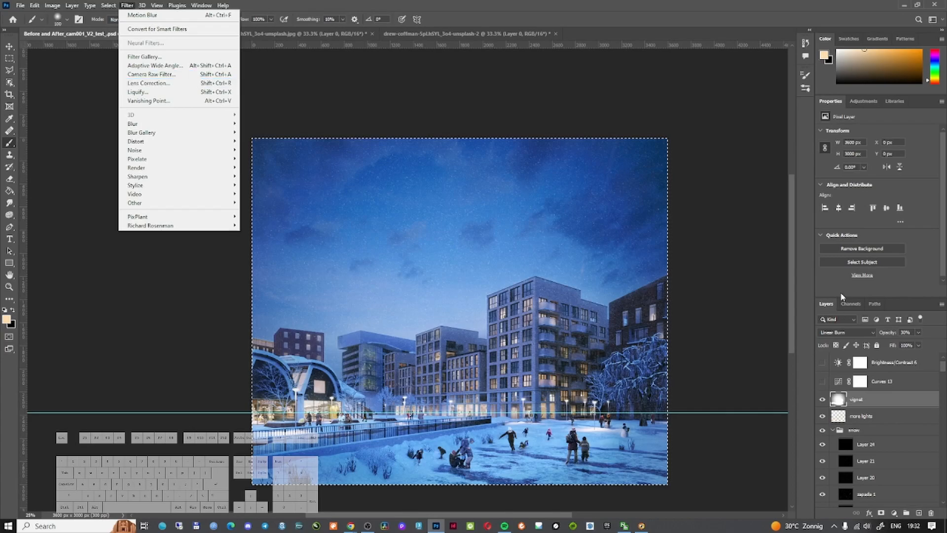
{"action": "left_click", "coordinate": [823, 400], "text": "alt"}
{"action": "left_click", "coordinate": [823, 400], "text": "alt"}
{"action": "left_click", "coordinate": [823, 401], "text": "alt"}
{"action": "left_click", "coordinate": [821, 401], "text": "alt"}
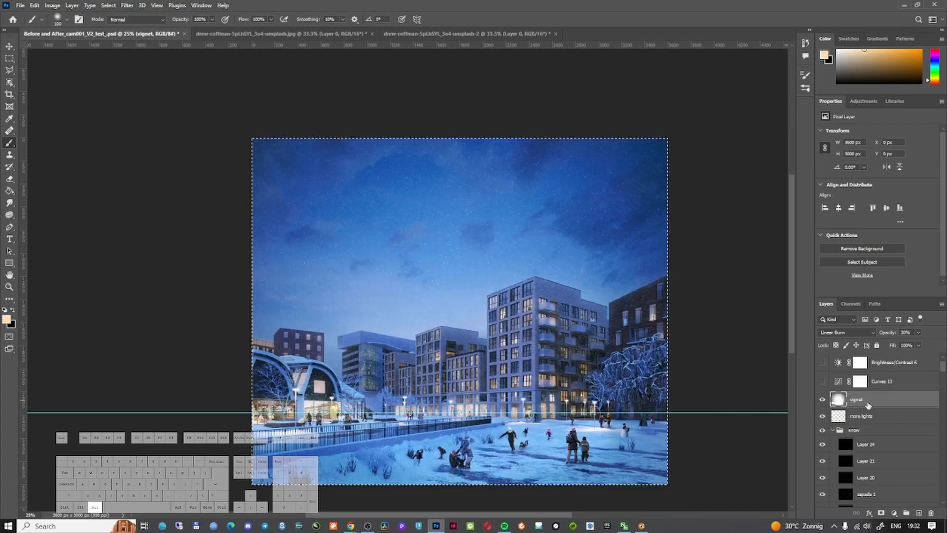
Step: Display the vignet layer at 100% opacity in Normal mode to examine its gradient, and restore Linear Burn at 30%
{"action": "left_click_drag", "start_coordinate": [919, 332], "coordinate": [940, 344]}
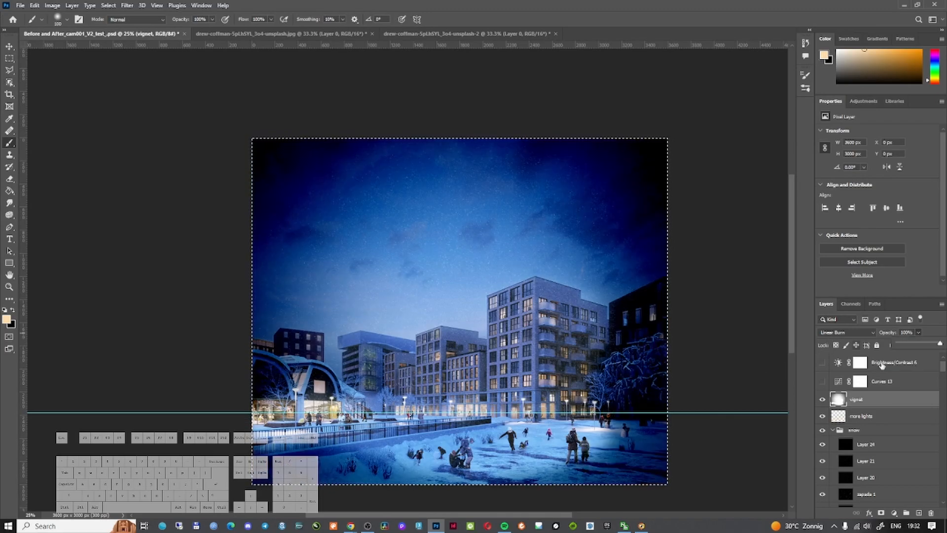
{"action": "left_click", "coordinate": [846, 332]}
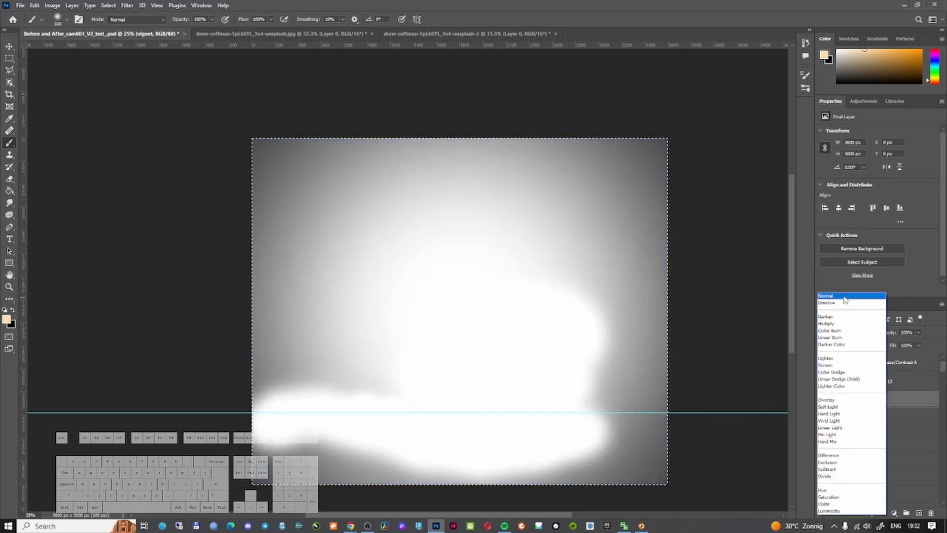
{"action": "left_click", "coordinate": [838, 299]}
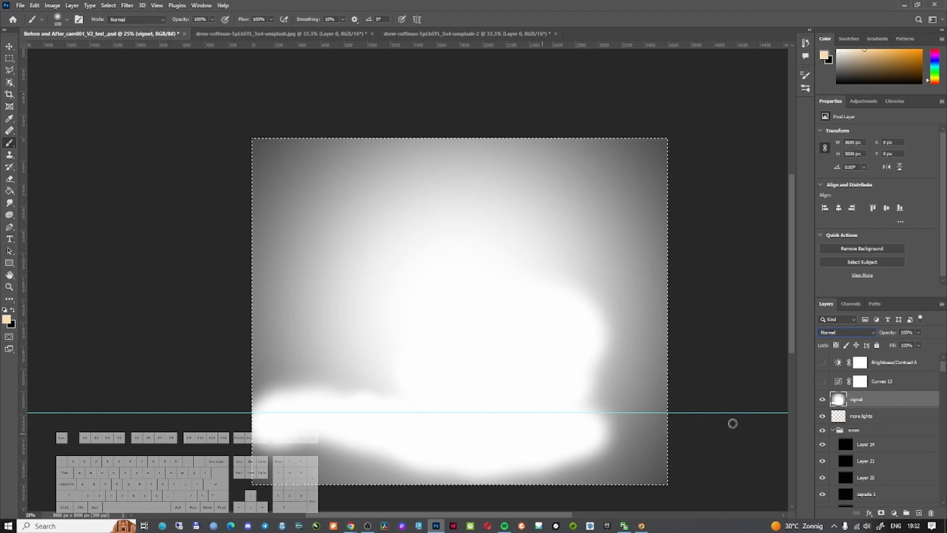
{"action": "left_click", "coordinate": [857, 332]}
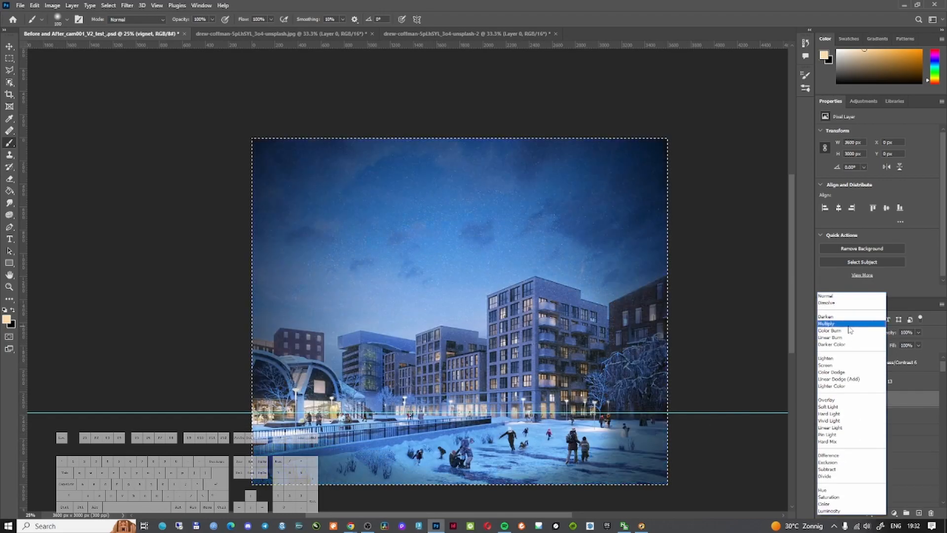
{"action": "left_click", "coordinate": [831, 338]}
Step: Show the Curves 13 adjustment layer and compare the image with and without it
{"action": "left_click", "coordinate": [822, 383]}
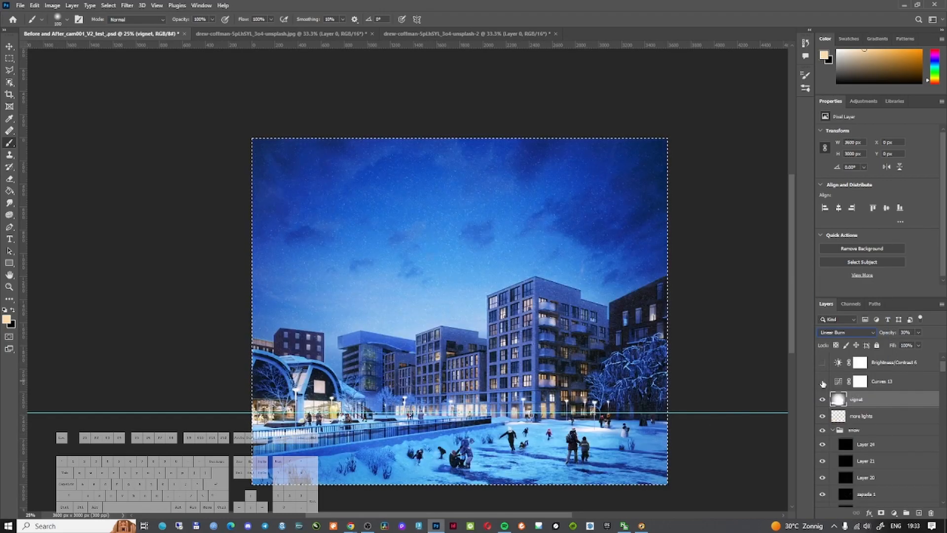
{"action": "left_click", "coordinate": [822, 382]}
{"action": "left_click", "coordinate": [822, 382]}
{"action": "left_click", "coordinate": [823, 382]}
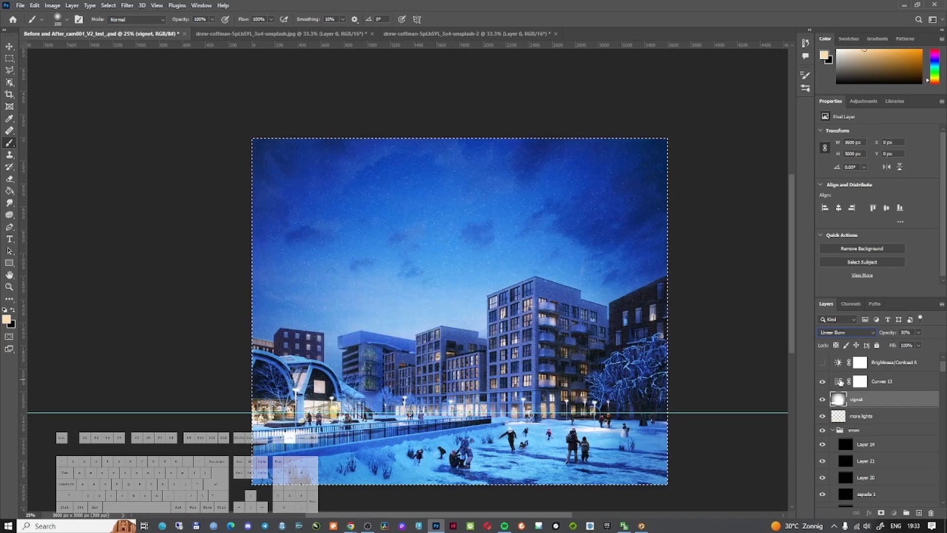
Step: Adjust the lower control point of the RGB curve in the Curves 13 adjustment layer
{"action": "left_click", "coordinate": [838, 382]}
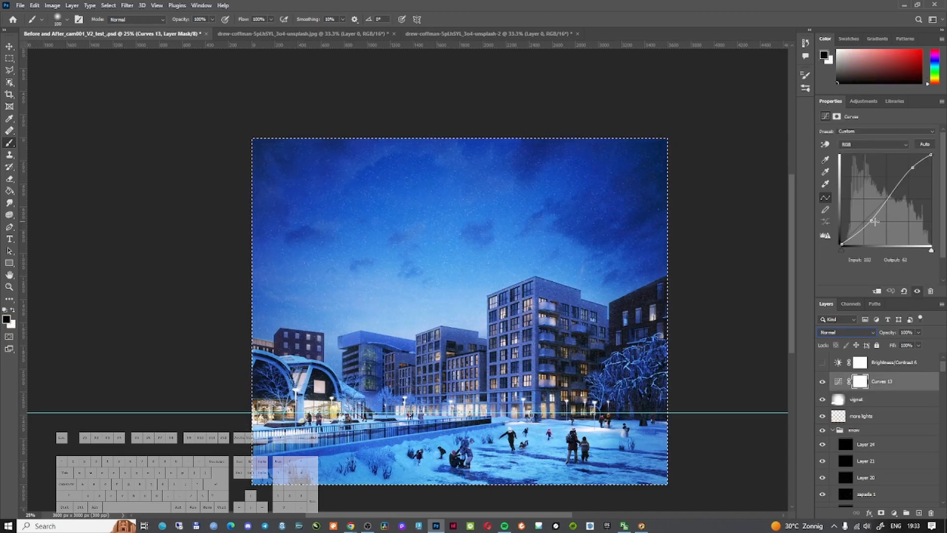
{"action": "left_click_drag", "start_coordinate": [874, 222], "coordinate": [865, 224]}
Step: Show the Brightness/Contrast 6 adjustment layer and lower its Brightness to about -22
{"action": "left_click", "coordinate": [880, 364]}
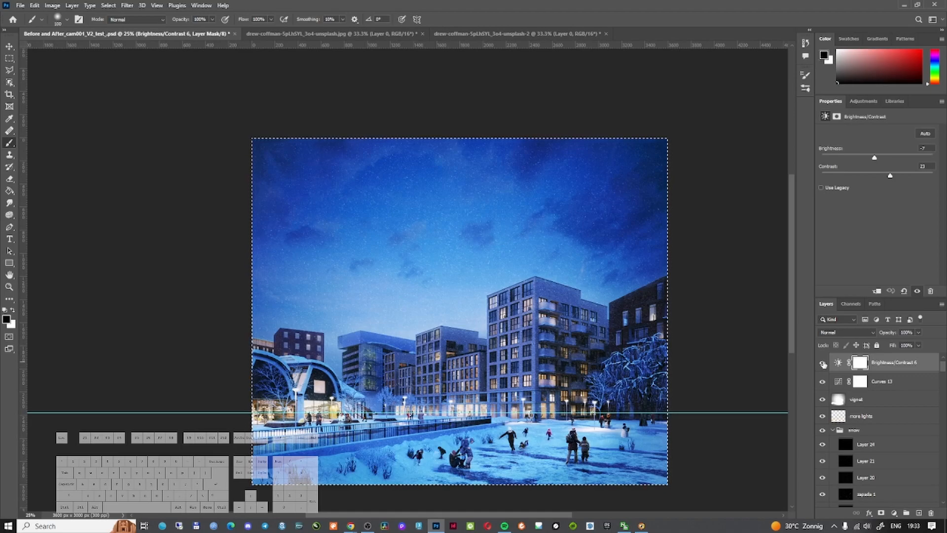
{"action": "left_click_drag", "start_coordinate": [874, 158], "coordinate": [855, 164]}
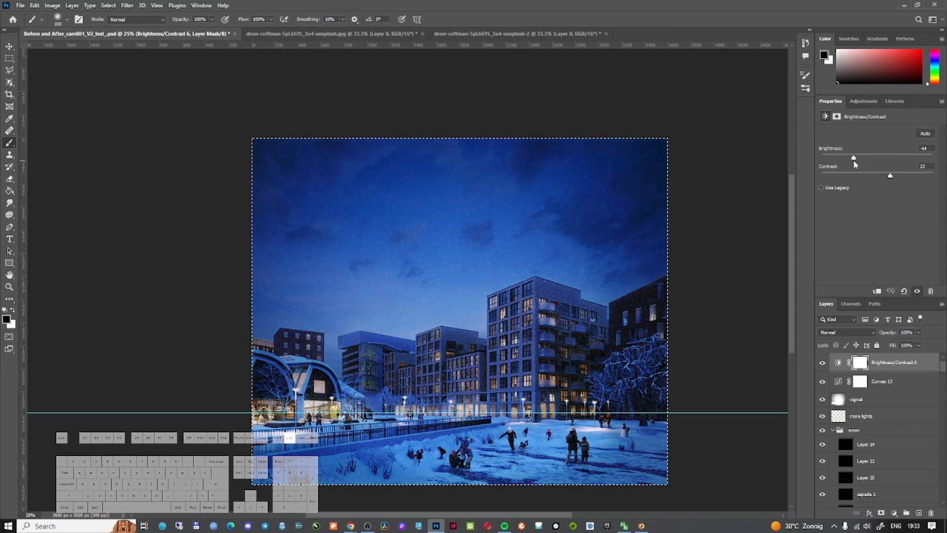
{"action": "left_click_drag", "start_coordinate": [854, 164], "coordinate": [883, 176]}
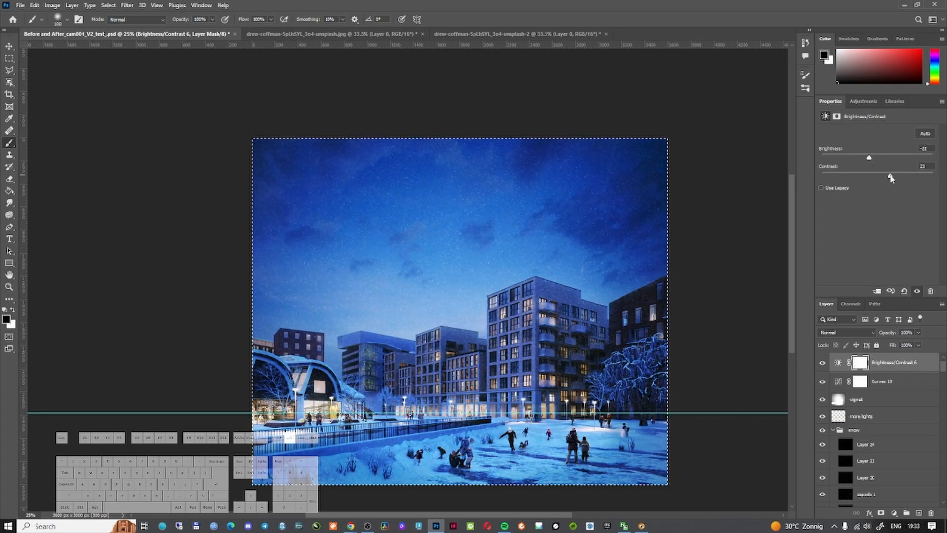
Step: Show the Levels 6 adjustment layer and set its black input to 5 and white input to 246
{"action": "scroll", "coordinate": [901, 394], "scroll_direction": "up", "scroll_amount": 1}
{"action": "left_click", "coordinate": [886, 364]}
{"action": "left_click", "coordinate": [824, 362]}
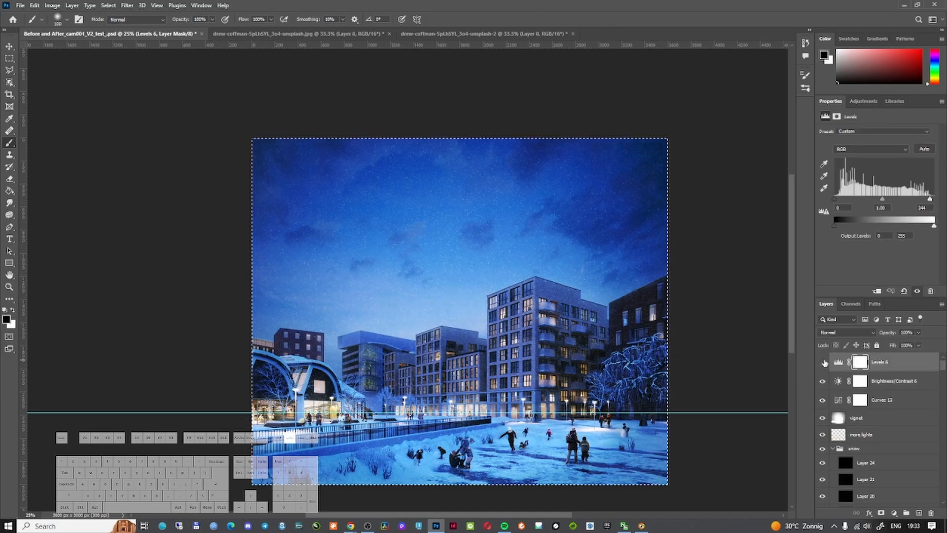
{"action": "left_click_drag", "start_coordinate": [931, 200], "coordinate": [932, 201]}
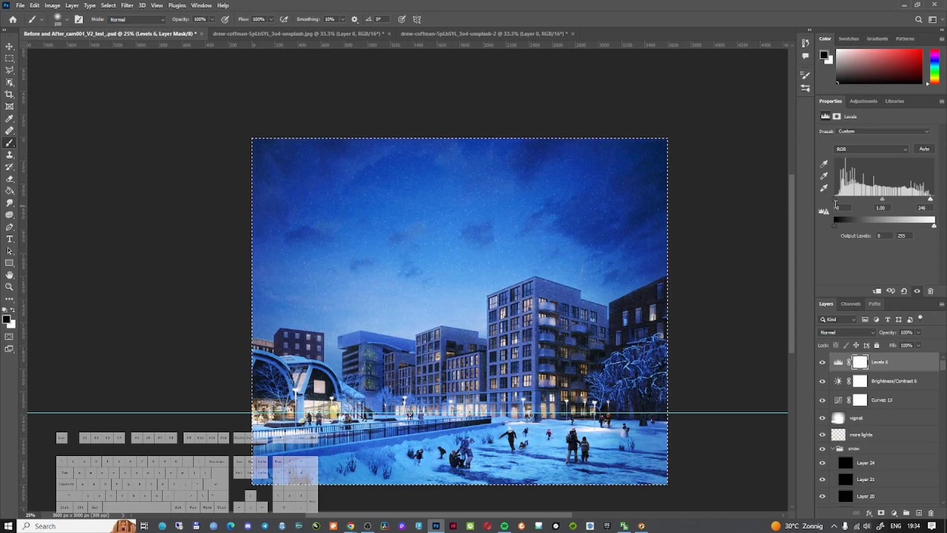
{"action": "left_click_drag", "start_coordinate": [839, 199], "coordinate": [837, 199]}
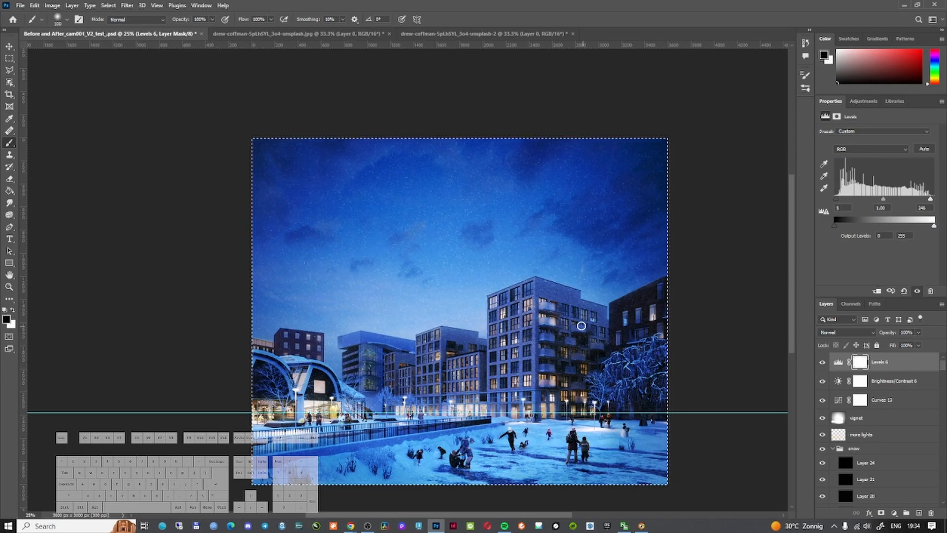
Step: Clear the canvas selection and stamp all visible layers into a new merged layer above Levels 6
{"action": "left_click_drag", "start_coordinate": [597, 403], "coordinate": [587, 377]}
{"action": "key", "text": "ctrl+d"}
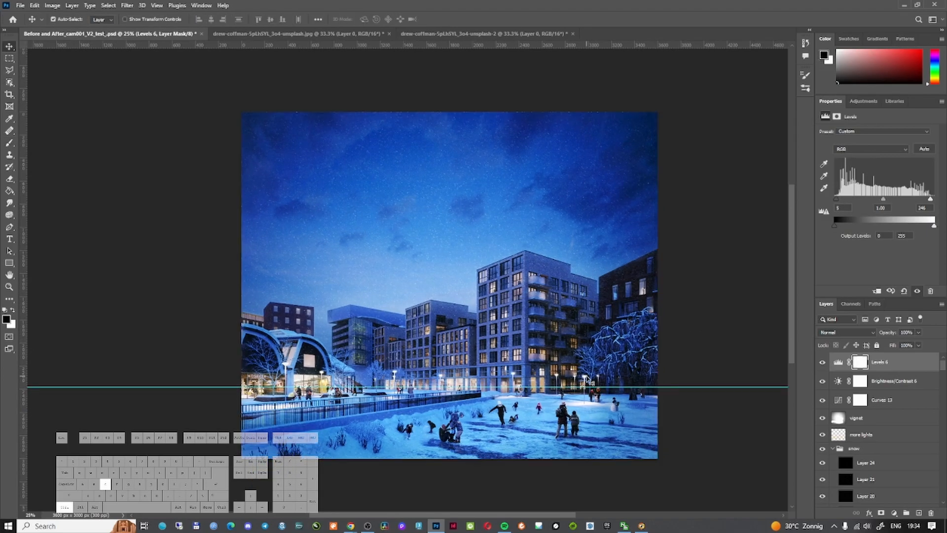
{"action": "left_click", "coordinate": [907, 367]}
{"action": "key", "text": "ctrl+alt+shift"}
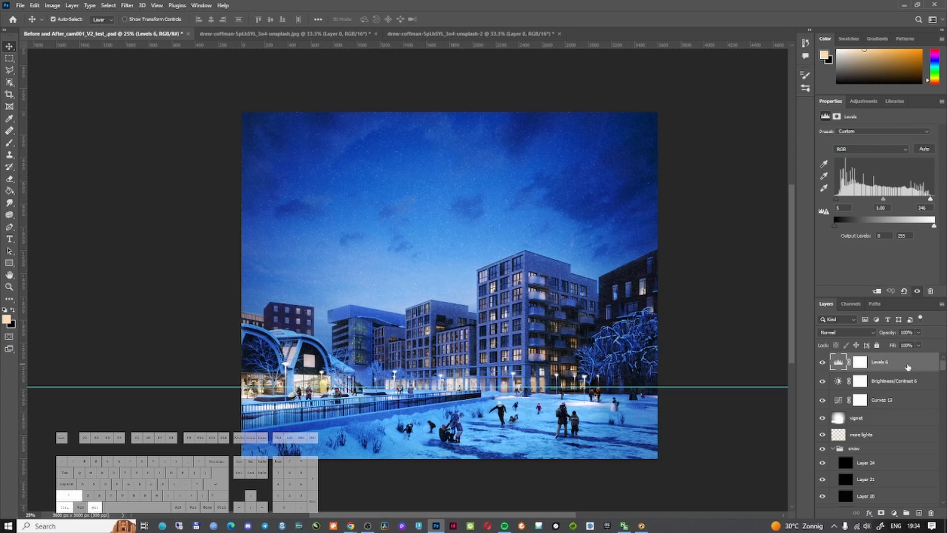
{"action": "key", "text": "ctrl+alt+shift+e"}
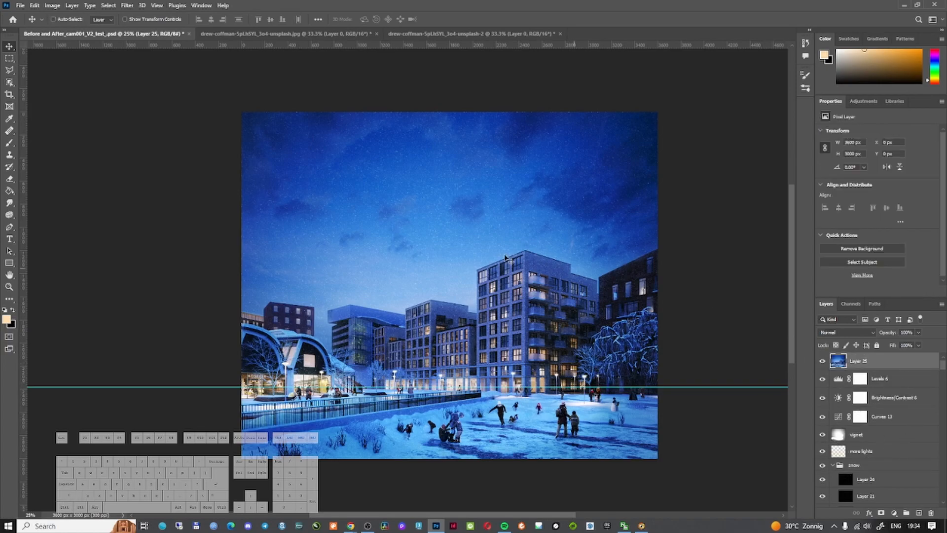
Step: Open the merged layer in the Camera Raw Filter and set Exposure -0.05, Contrast +14, Highlights +6 and Whites -1
{"action": "left_click", "coordinate": [125, 6]}
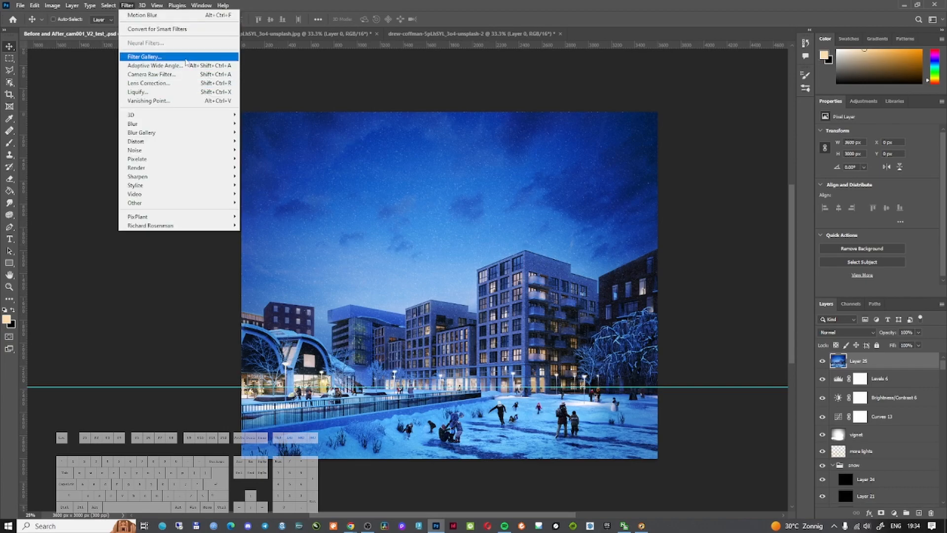
{"action": "left_click", "coordinate": [175, 74]}
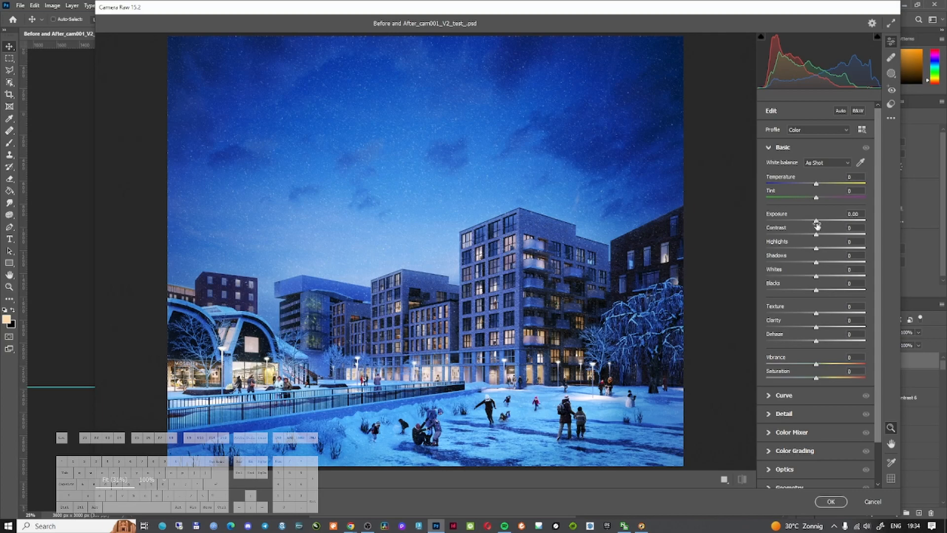
{"action": "left_click_drag", "start_coordinate": [816, 223], "coordinate": [823, 234]}
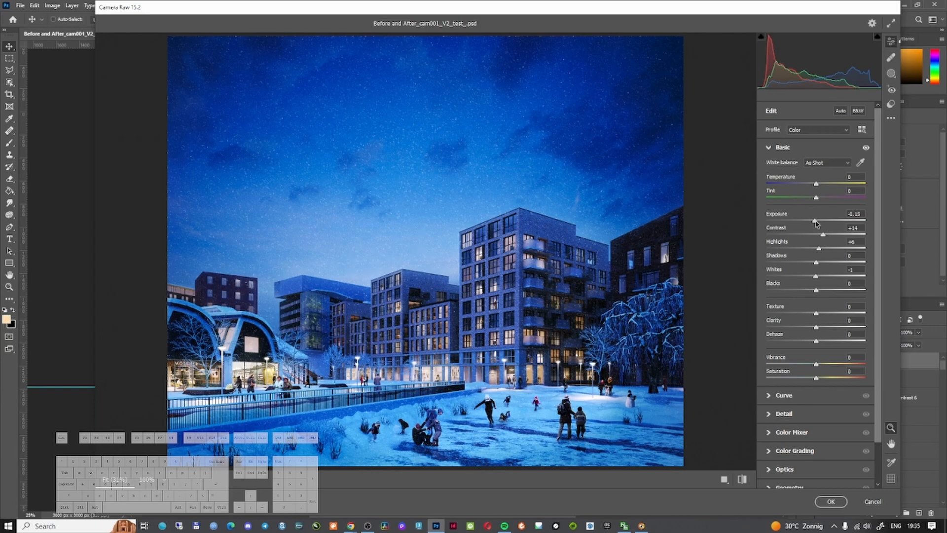
{"action": "left_click_drag", "start_coordinate": [816, 222], "coordinate": [819, 223]}
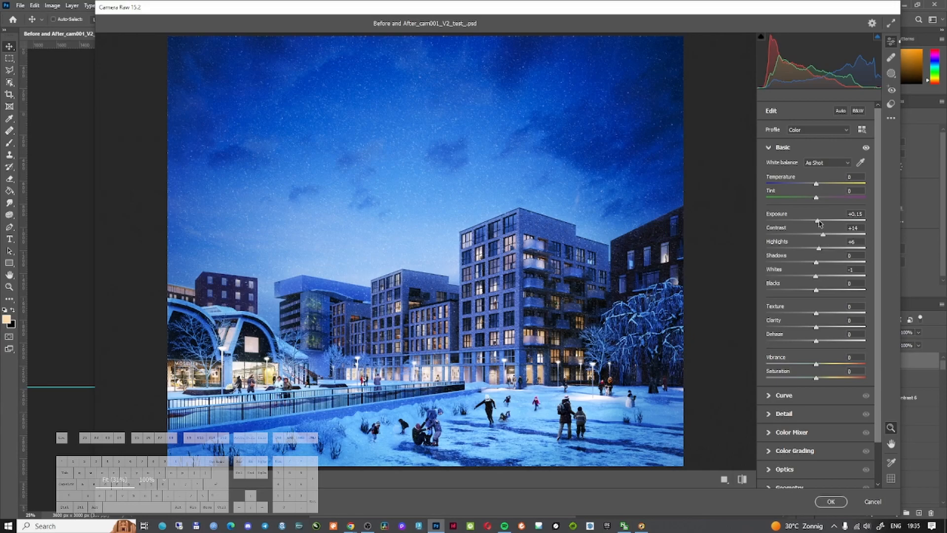
{"action": "left_click_drag", "start_coordinate": [819, 223], "coordinate": [816, 224]}
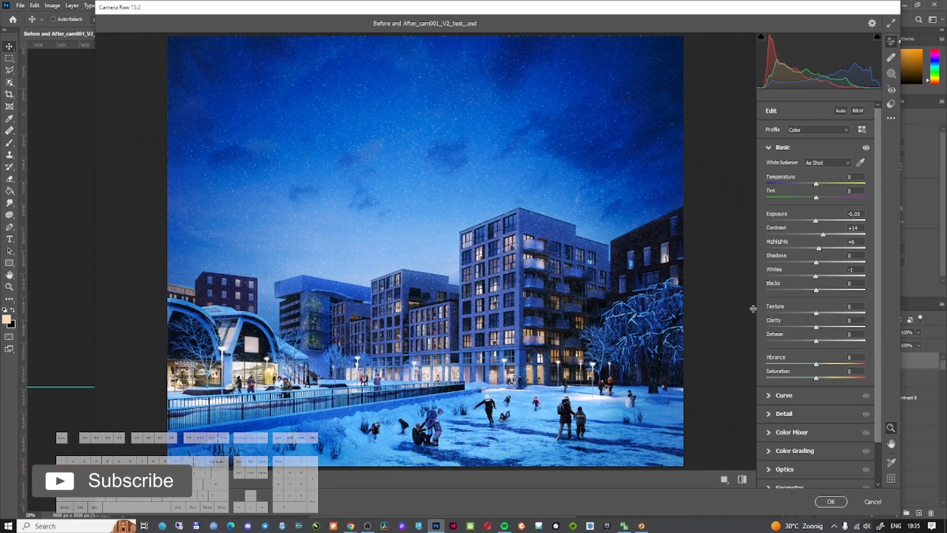
Step: Set the basic adjustments Shadows to +21, Blacks to -11, Texture to +14 and Clarity to +8, checking the building detail at 100%
{"action": "left_click_drag", "start_coordinate": [817, 291], "coordinate": [828, 266]}
{"action": "double_click", "coordinate": [864, 261]}
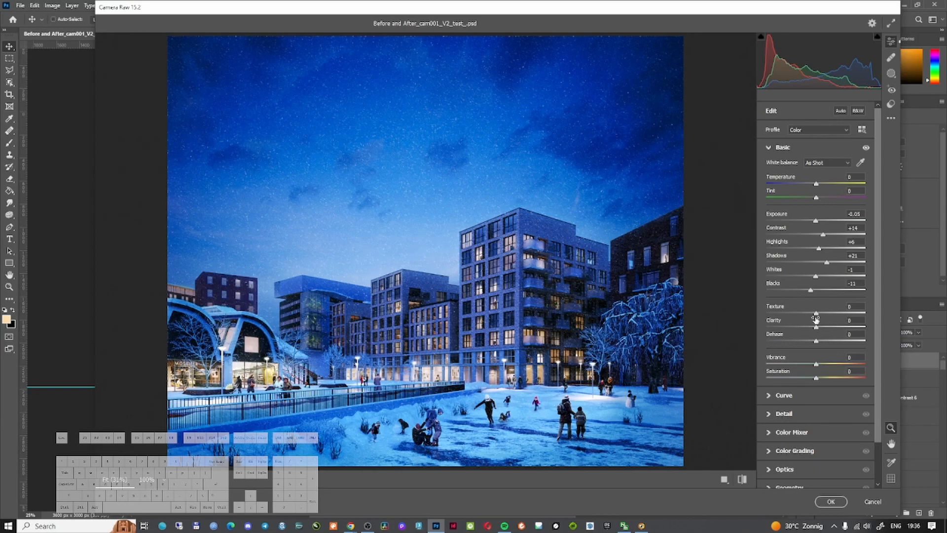
{"action": "left_click_drag", "start_coordinate": [816, 314], "coordinate": [825, 314]}
{"action": "left_click", "coordinate": [559, 348]}
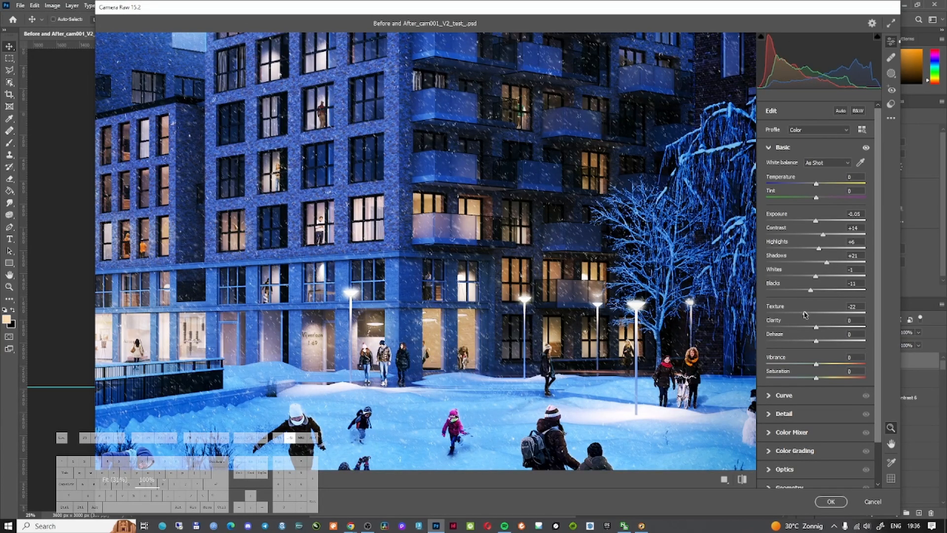
{"action": "left_click", "coordinate": [488, 317]}
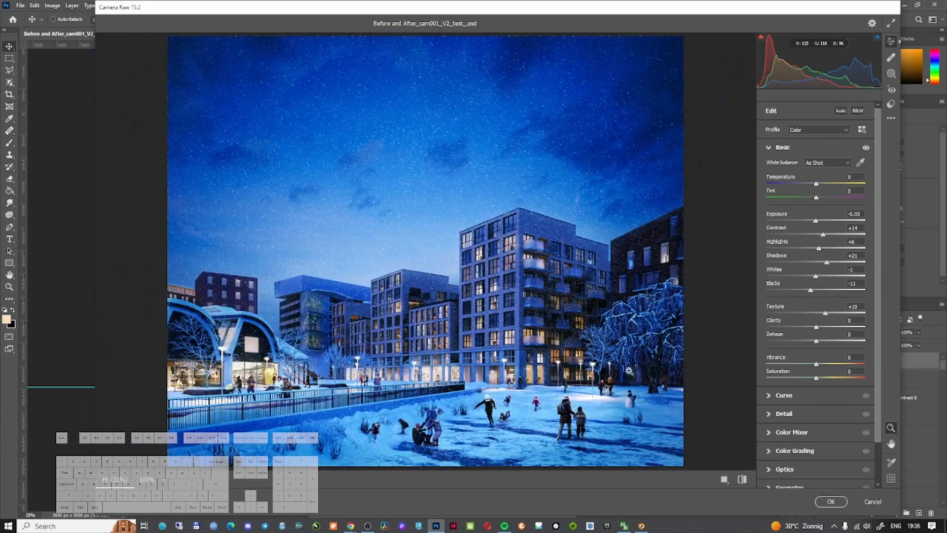
{"action": "mouse_move", "coordinate": [817, 327]}
{"action": "left_mouse_down"}
{"action": "mouse_move", "coordinate": [822, 313]}
{"action": "mouse_move", "coordinate": [809, 344]}
{"action": "mouse_move", "coordinate": [789, 347]}
{"action": "mouse_move", "coordinate": [816, 344]}
{"action": "left_mouse_up"}
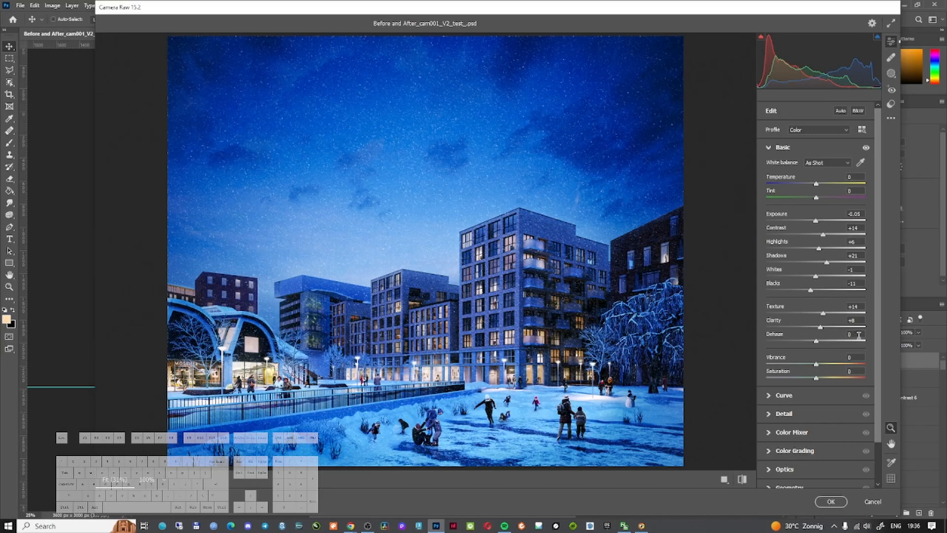
{"action": "left_click_drag", "start_coordinate": [816, 366], "coordinate": [815, 365]}
Step: Try raising the parametric curve's Lights to +2 and Shadows to +4, and reset both
{"action": "left_click", "coordinate": [790, 395]}
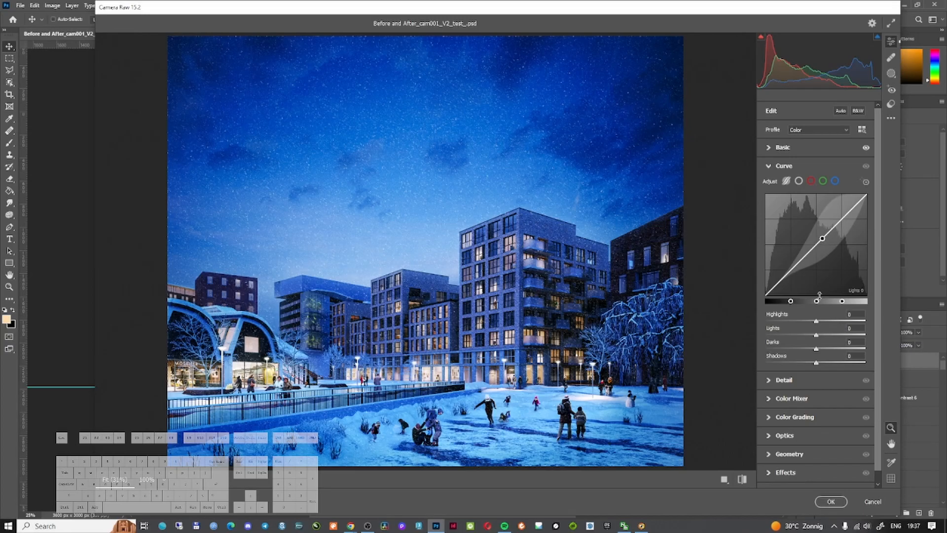
{"action": "left_click", "coordinate": [821, 335]}
{"action": "left_click_drag", "start_coordinate": [818, 337], "coordinate": [818, 364]}
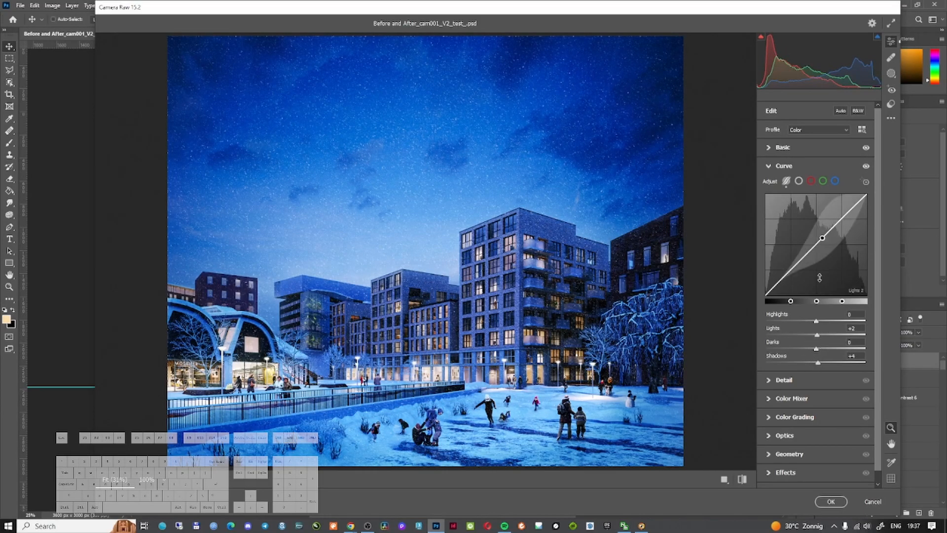
{"action": "scroll", "coordinate": [819, 277], "scroll_direction": "down", "scroll_amount": 1}
{"action": "double_click", "coordinate": [819, 350]}
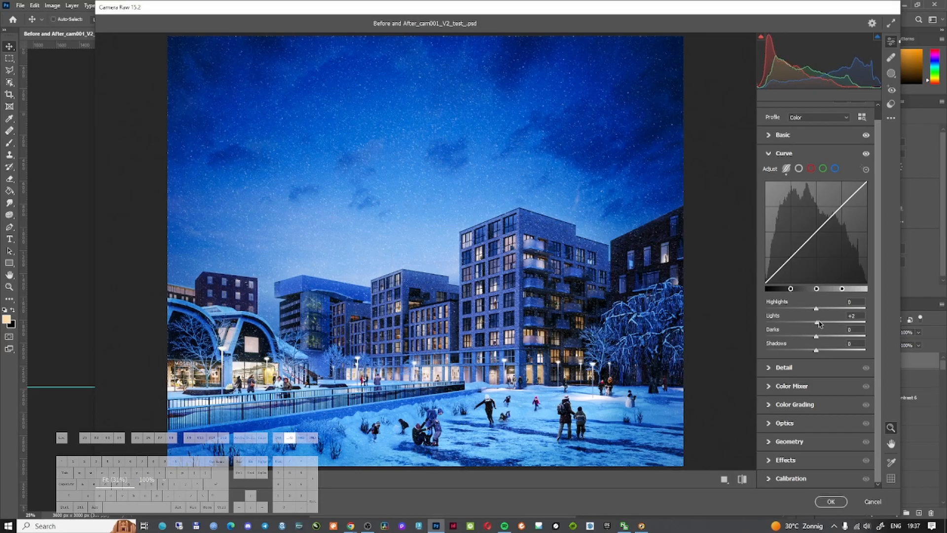
{"action": "left_click", "coordinate": [773, 153]}
Step: Set the Detail Sharpening to 11 and add a small amount of Color Noise Reduction
{"action": "left_click", "coordinate": [773, 185]}
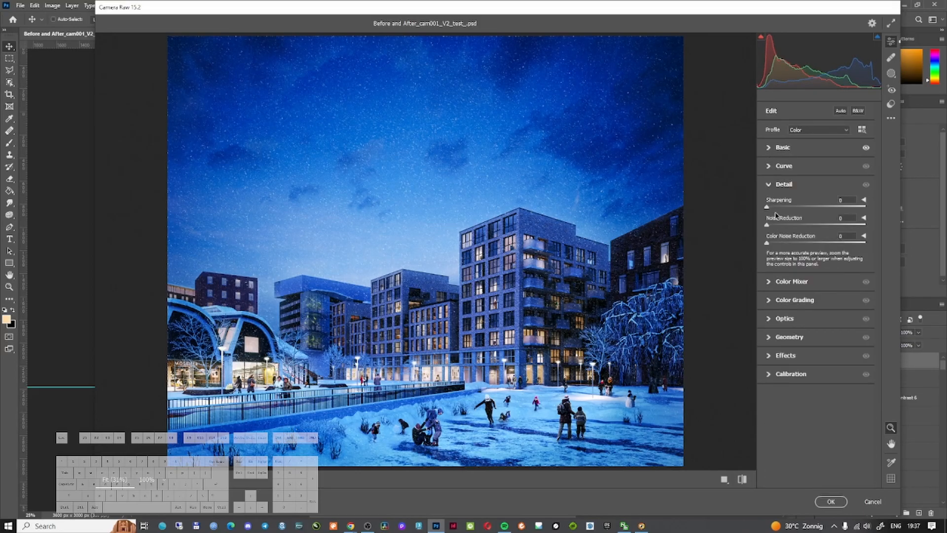
{"action": "mouse_move", "coordinate": [775, 206]}
{"action": "left_mouse_down"}
{"action": "mouse_move", "coordinate": [888, 208]}
{"action": "mouse_move", "coordinate": [765, 211]}
{"action": "mouse_move", "coordinate": [774, 209]}
{"action": "left_mouse_up"}
{"action": "left_click", "coordinate": [781, 243]}
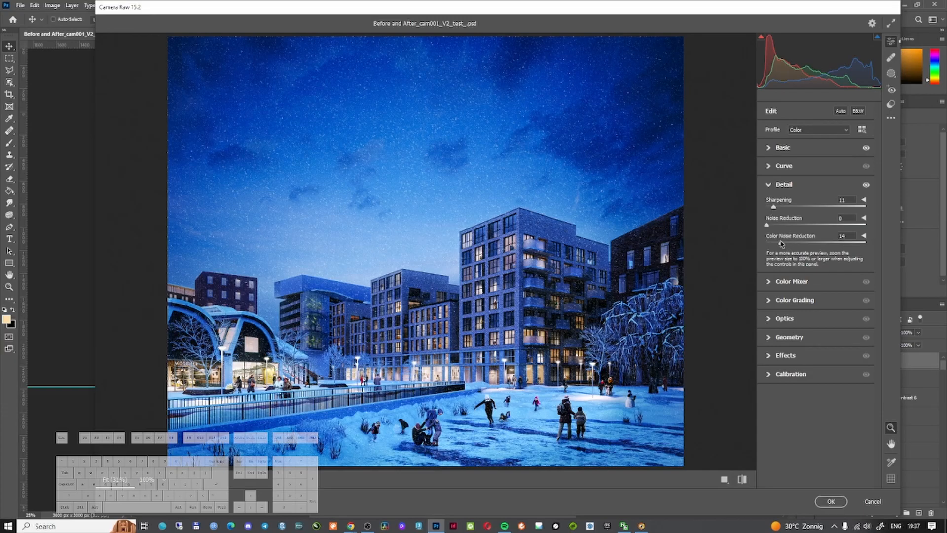
{"action": "left_click", "coordinate": [779, 244]}
Step: Look through the Color Mixer's Hue, Saturation, Luminance and combined HSL sliders, and try the Blues saturation
{"action": "left_click", "coordinate": [773, 284]}
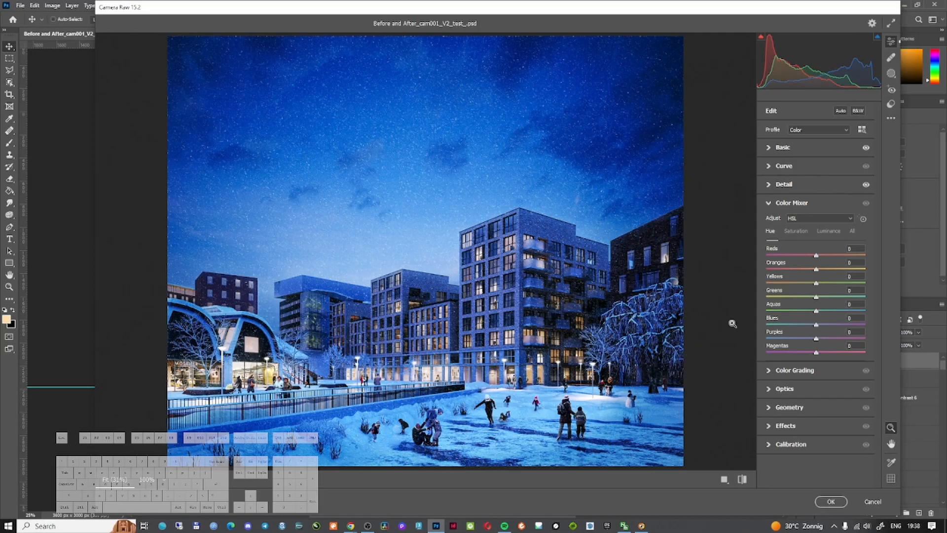
{"action": "left_click", "coordinate": [796, 234]}
{"action": "left_click", "coordinate": [834, 234]}
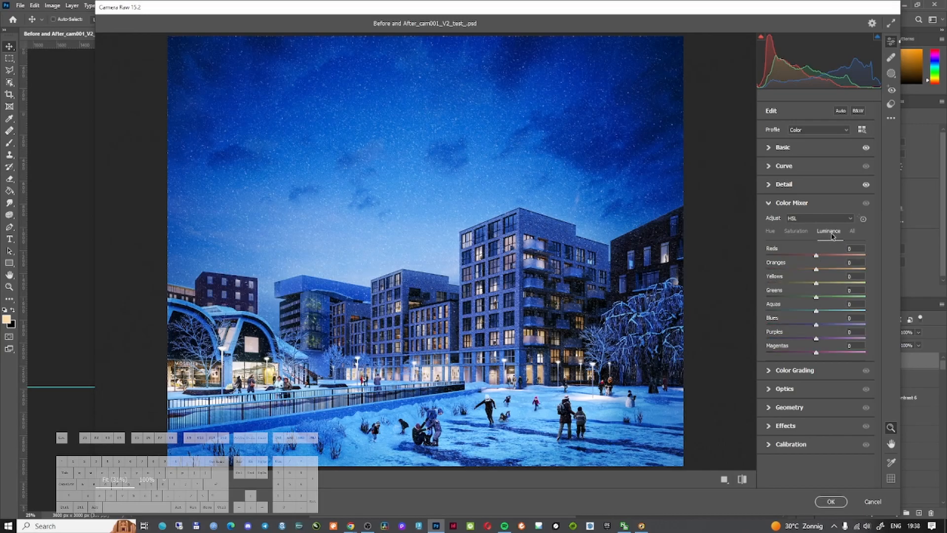
{"action": "left_click", "coordinate": [852, 232]}
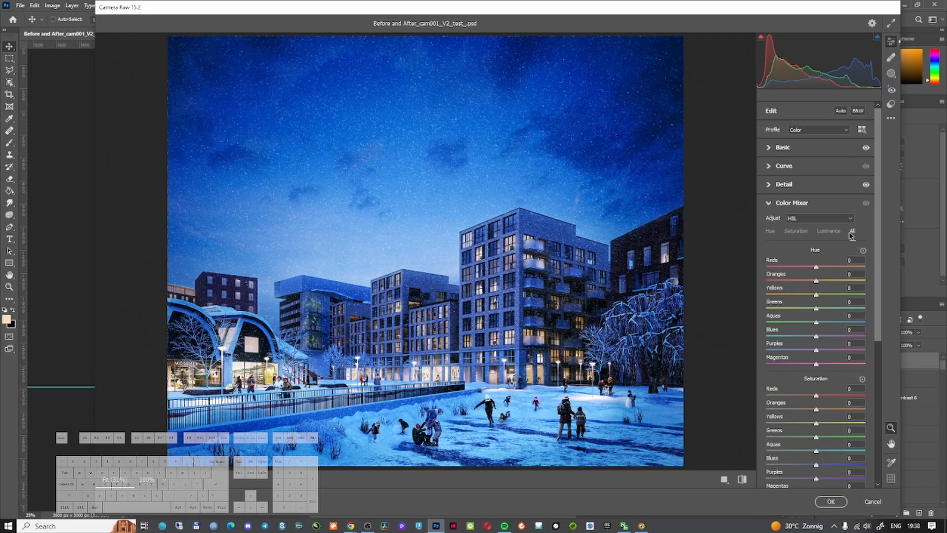
{"action": "left_click", "coordinate": [796, 232]}
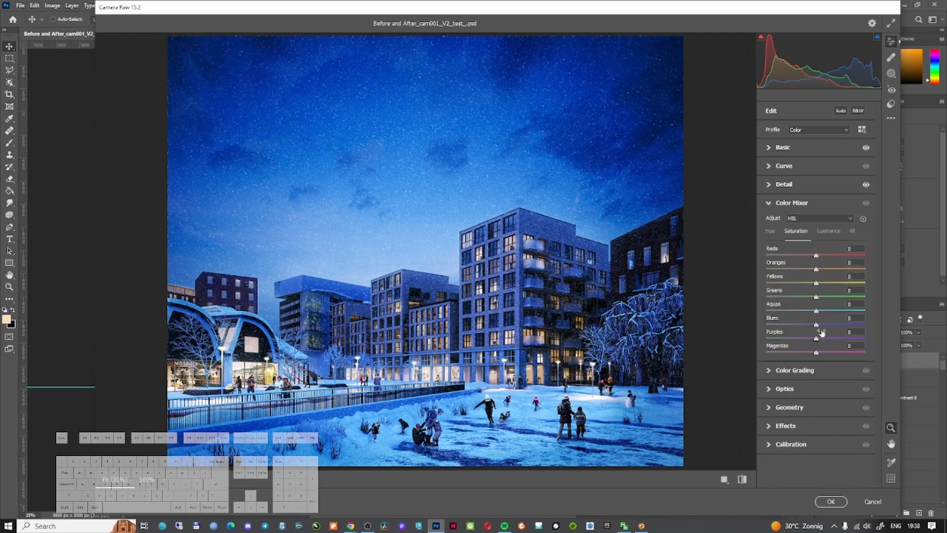
{"action": "mouse_move", "coordinate": [817, 325]}
{"action": "left_mouse_down"}
{"action": "mouse_move", "coordinate": [768, 333]}
{"action": "mouse_move", "coordinate": [895, 331]}
{"action": "mouse_move", "coordinate": [817, 324]}
{"action": "left_mouse_up"}
Step: Set the Blues hue to -5 and slightly raise the Oranges saturation in the Color Mixer
{"action": "left_click", "coordinate": [773, 233]}
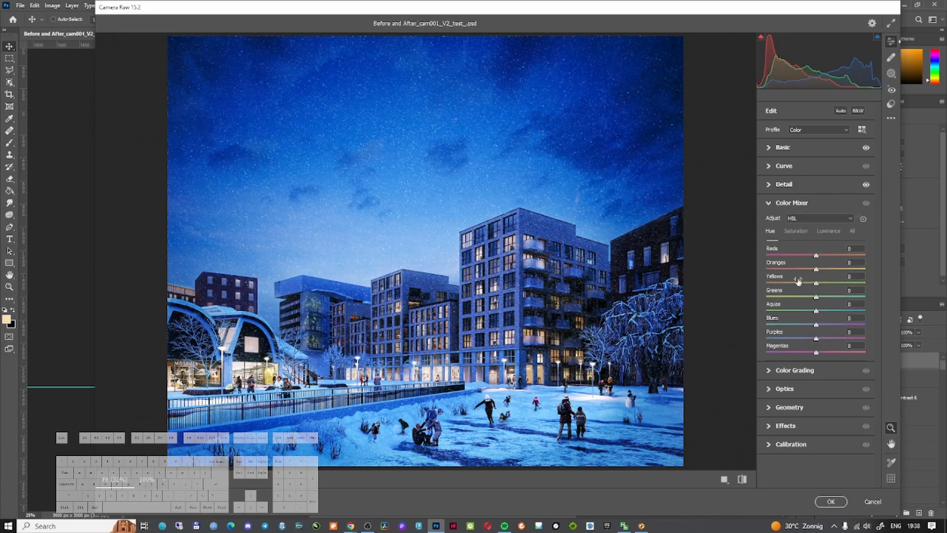
{"action": "mouse_move", "coordinate": [817, 326]}
{"action": "left_mouse_down"}
{"action": "mouse_move", "coordinate": [845, 327]}
{"action": "mouse_move", "coordinate": [808, 329]}
{"action": "mouse_move", "coordinate": [814, 333]}
{"action": "left_mouse_up"}
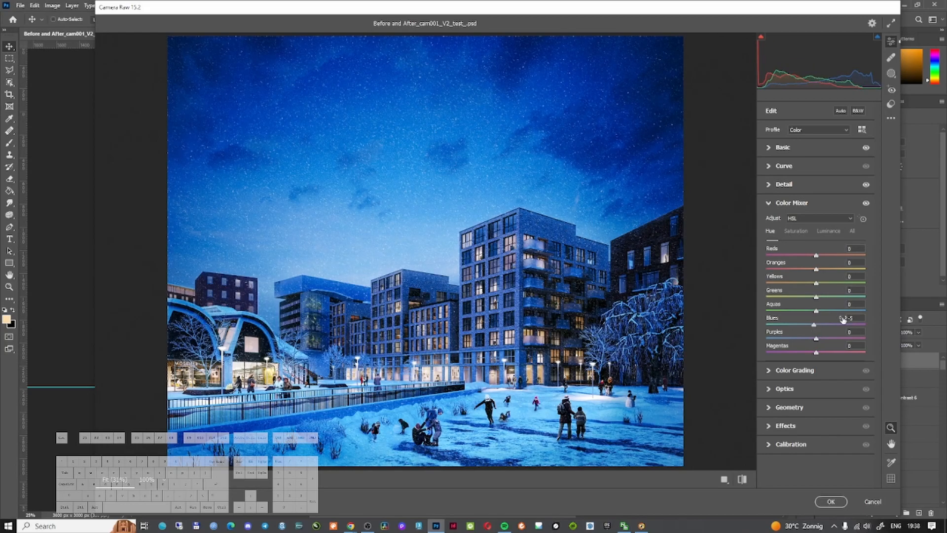
{"action": "left_click", "coordinate": [796, 231]}
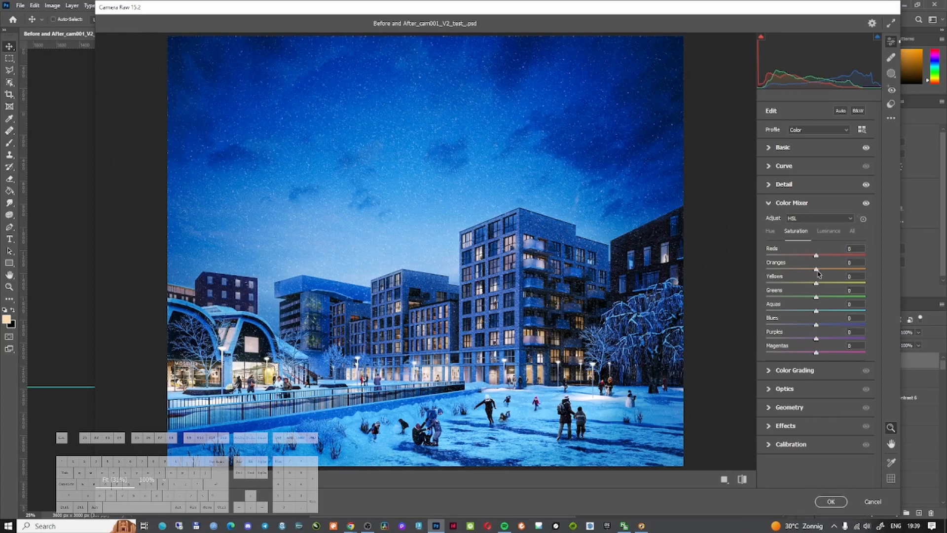
{"action": "mouse_move", "coordinate": [817, 269]}
{"action": "left_mouse_down"}
{"action": "mouse_move", "coordinate": [797, 270]}
{"action": "mouse_move", "coordinate": [862, 278]}
{"action": "mouse_move", "coordinate": [818, 273]}
{"action": "left_mouse_up"}
Step: Tint the midtones slightly toward warm orange in Color Grading
{"action": "left_click", "coordinate": [770, 374]}
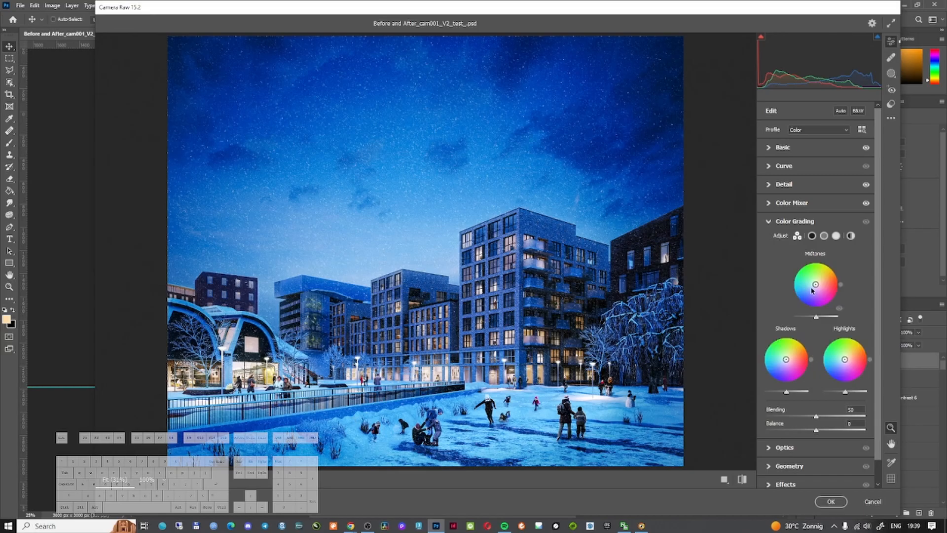
{"action": "left_click_drag", "start_coordinate": [816, 286], "coordinate": [819, 281]}
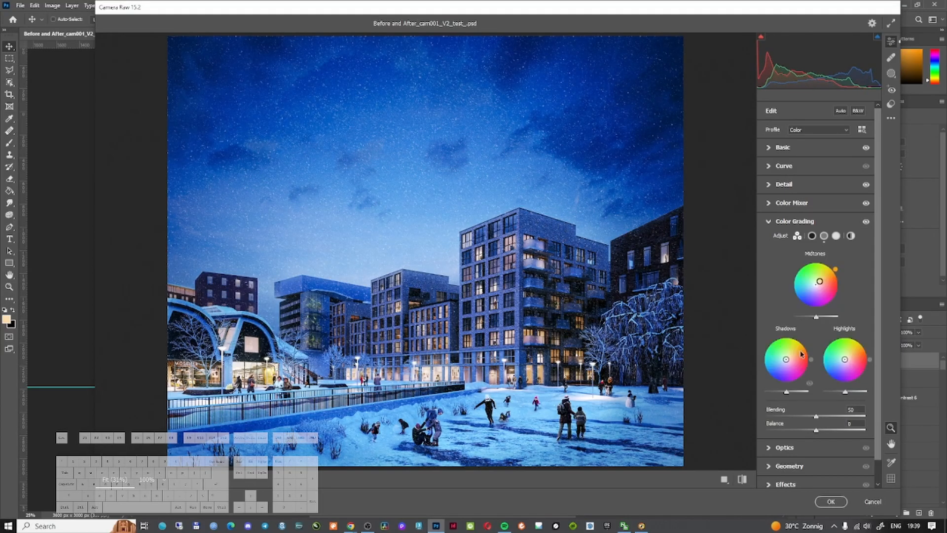
Step: Adjust the lens Vignette very slightly in the Optics settings, and open the Geometry settings
{"action": "scroll", "coordinate": [808, 357], "scroll_direction": "down", "scroll_amount": 1}
{"action": "left_click", "coordinate": [772, 425]}
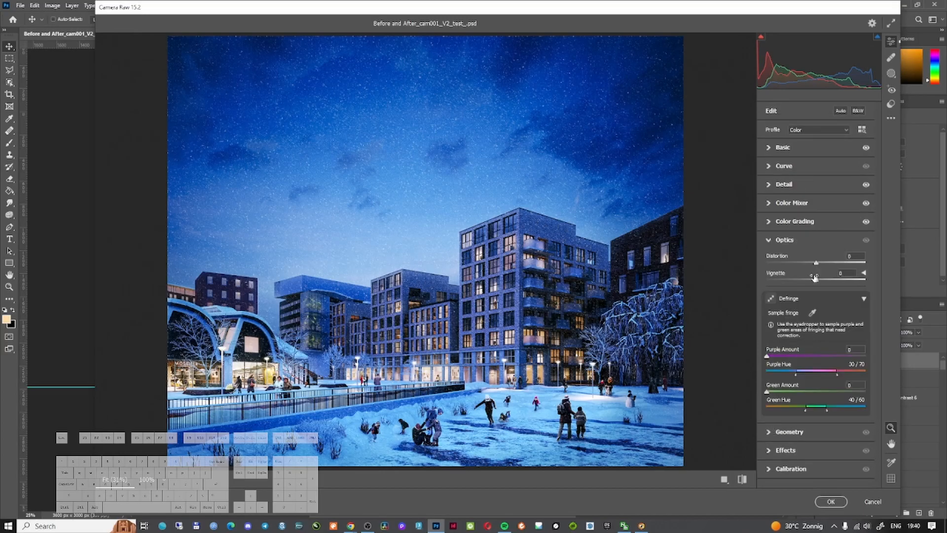
{"action": "mouse_move", "coordinate": [817, 281]}
{"action": "left_mouse_down"}
{"action": "mouse_move", "coordinate": [841, 280]}
{"action": "mouse_move", "coordinate": [750, 286]}
{"action": "mouse_move", "coordinate": [816, 281]}
{"action": "left_mouse_up"}
{"action": "left_click", "coordinate": [771, 241]}
{"action": "left_click", "coordinate": [771, 260]}
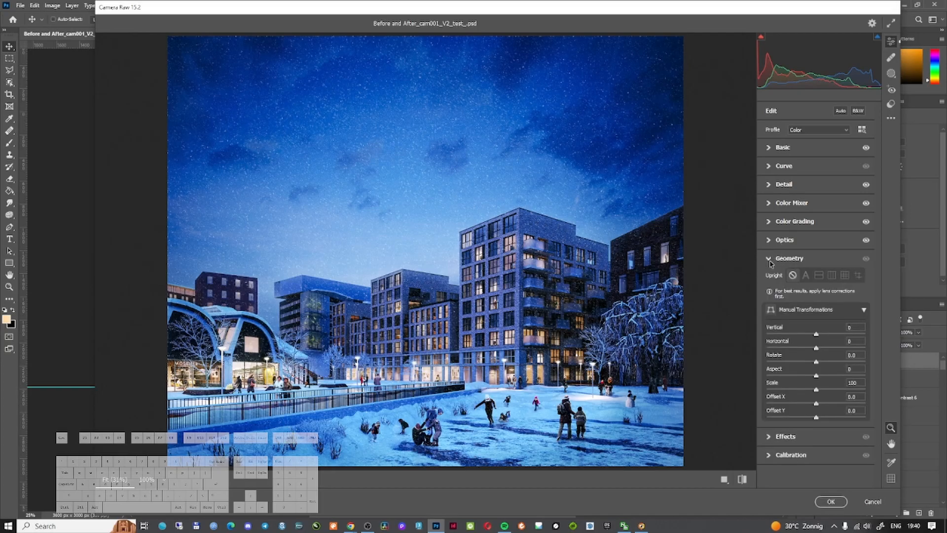
Step: Add film grain of 8 to the image in the Effects settings
{"action": "left_click_drag", "start_coordinate": [817, 334], "coordinate": [817, 336]}
{"action": "left_click", "coordinate": [769, 279]}
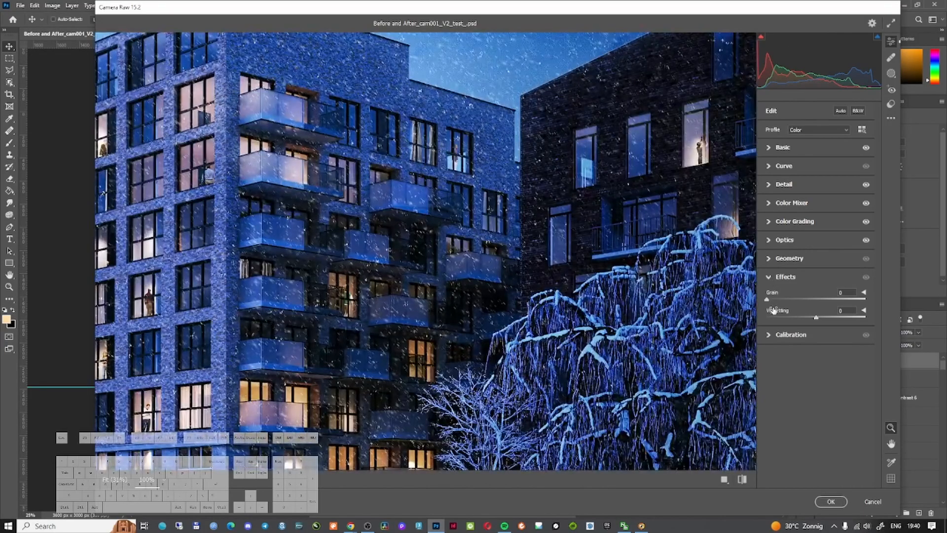
{"action": "left_click_drag", "start_coordinate": [767, 299], "coordinate": [775, 298]}
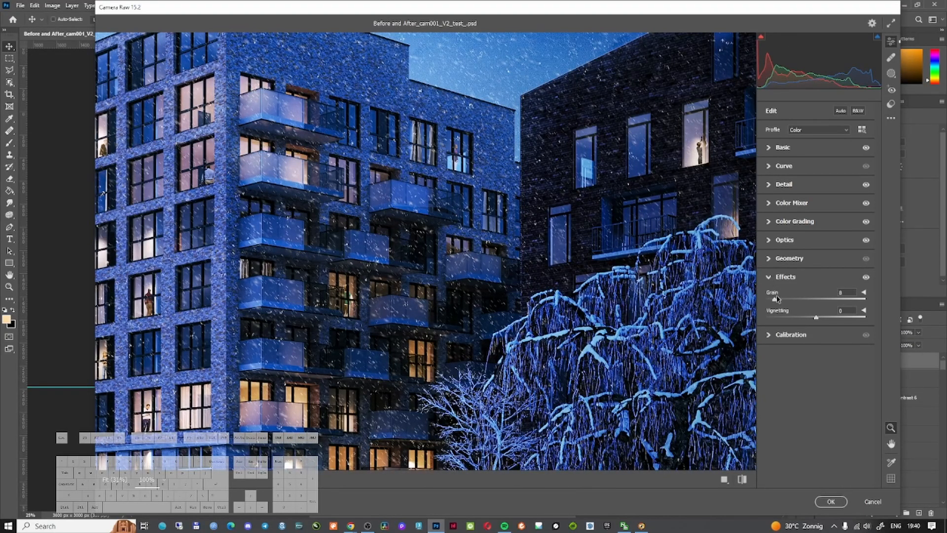
{"action": "left_click", "coordinate": [769, 277]}
Step: Set the Red Primary hue to -1 and the Blue Primary hue to -3 in Calibration, and apply the Camera Raw filter
{"action": "left_click", "coordinate": [791, 295]}
{"action": "left_click", "coordinate": [653, 305]}
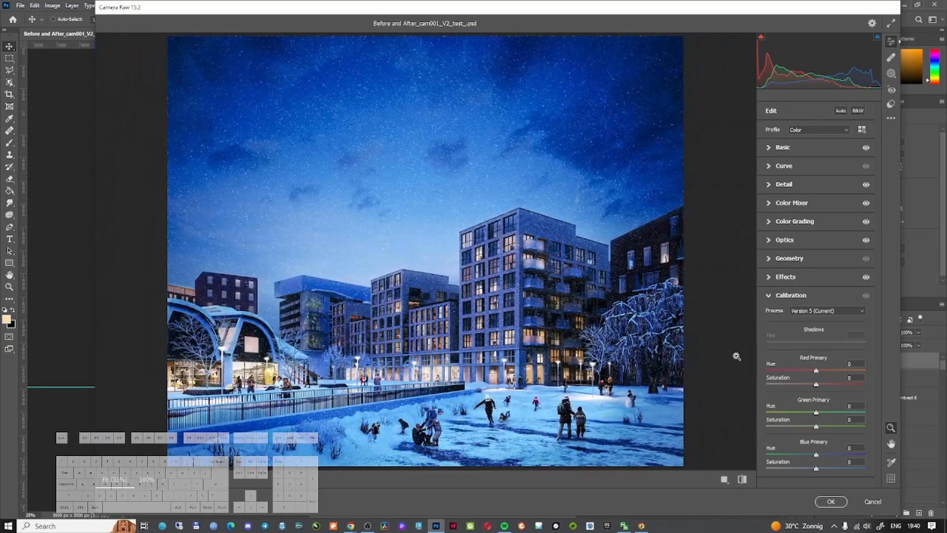
{"action": "mouse_move", "coordinate": [817, 371]}
{"action": "left_mouse_down"}
{"action": "mouse_move", "coordinate": [831, 371]}
{"action": "mouse_move", "coordinate": [792, 372]}
{"action": "mouse_move", "coordinate": [827, 372]}
{"action": "mouse_move", "coordinate": [815, 374]}
{"action": "left_mouse_up"}
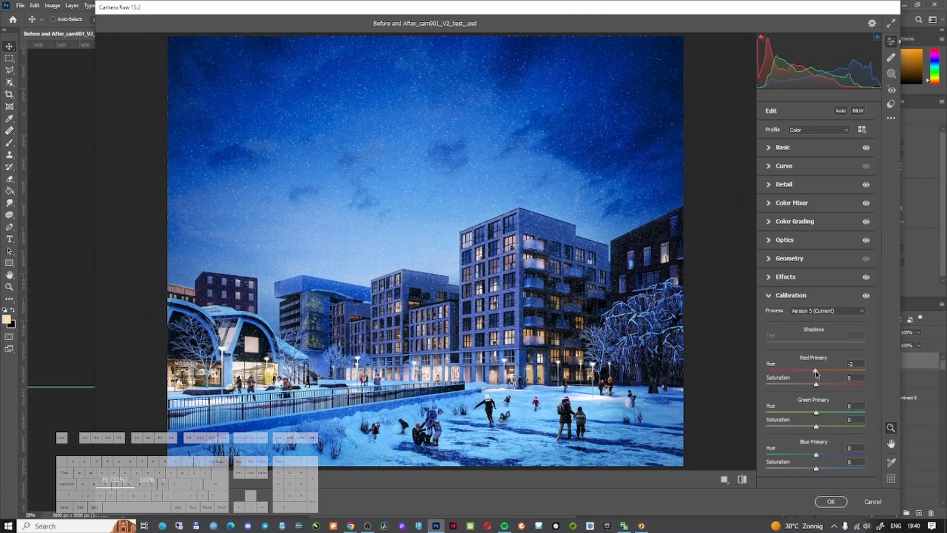
{"action": "mouse_move", "coordinate": [815, 373]}
{"action": "left_mouse_down"}
{"action": "mouse_move", "coordinate": [860, 373]}
{"action": "mouse_move", "coordinate": [755, 375]}
{"action": "mouse_move", "coordinate": [816, 374]}
{"action": "left_mouse_up"}
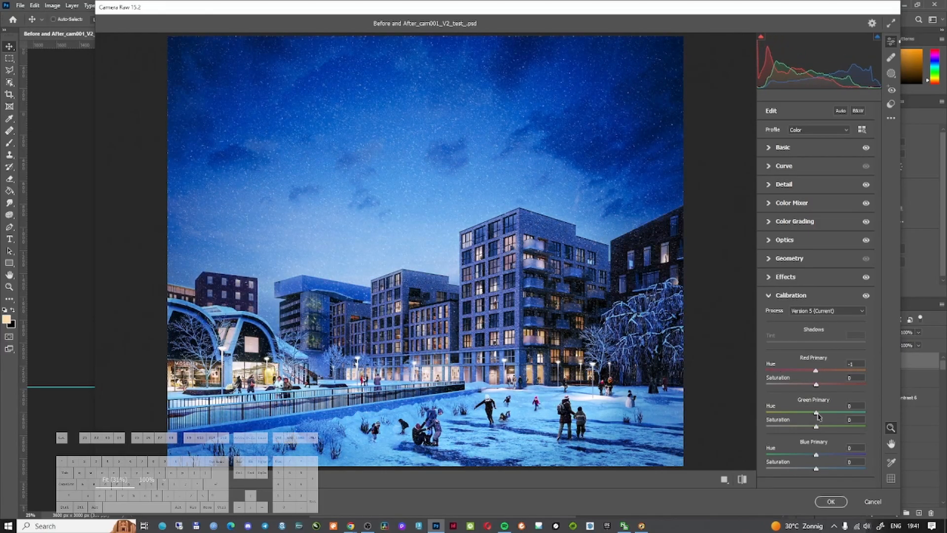
{"action": "mouse_move", "coordinate": [816, 469]}
{"action": "left_mouse_down"}
{"action": "mouse_move", "coordinate": [775, 469]}
{"action": "mouse_move", "coordinate": [883, 474]}
{"action": "mouse_move", "coordinate": [816, 469]}
{"action": "left_mouse_up"}
{"action": "left_click_drag", "start_coordinate": [817, 457], "coordinate": [814, 459]}
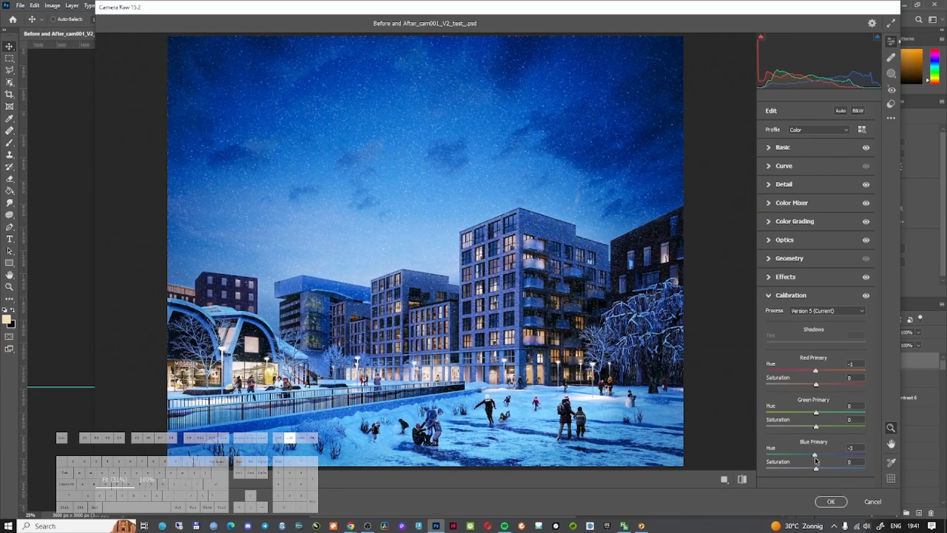
{"action": "left_click", "coordinate": [832, 502]}
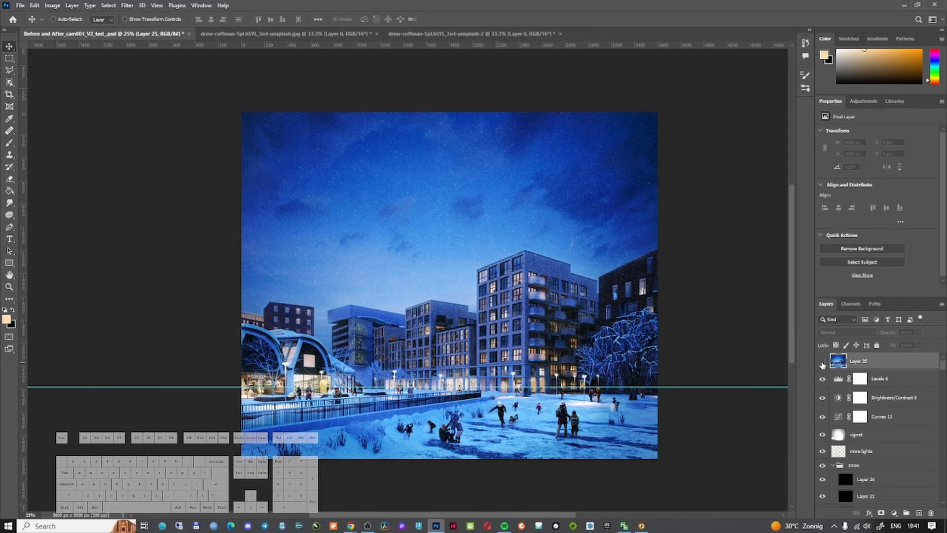
Step: Toggle the visibility of the merged Layer 25 to compare the image before and after the Camera Raw edits
{"action": "left_click", "coordinate": [823, 365]}
{"action": "left_click", "coordinate": [822, 364]}
{"action": "left_click", "coordinate": [823, 364]}
Step: Apply a custom Lens Correction to the merged layer with Red/Cyan Fringe at -3.97 and Blue/Yellow Fringe at -3.17
{"action": "left_click", "coordinate": [127, 5]}
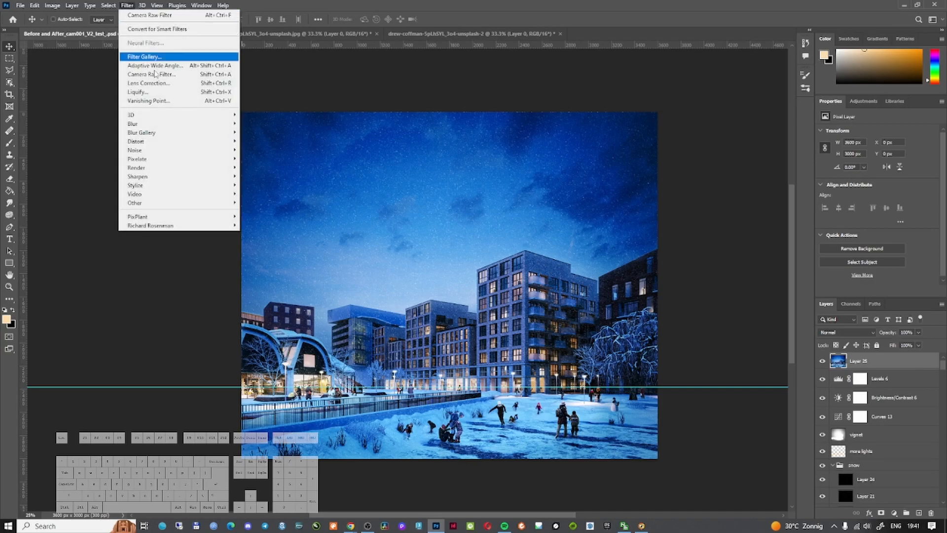
{"action": "left_click", "coordinate": [163, 84]}
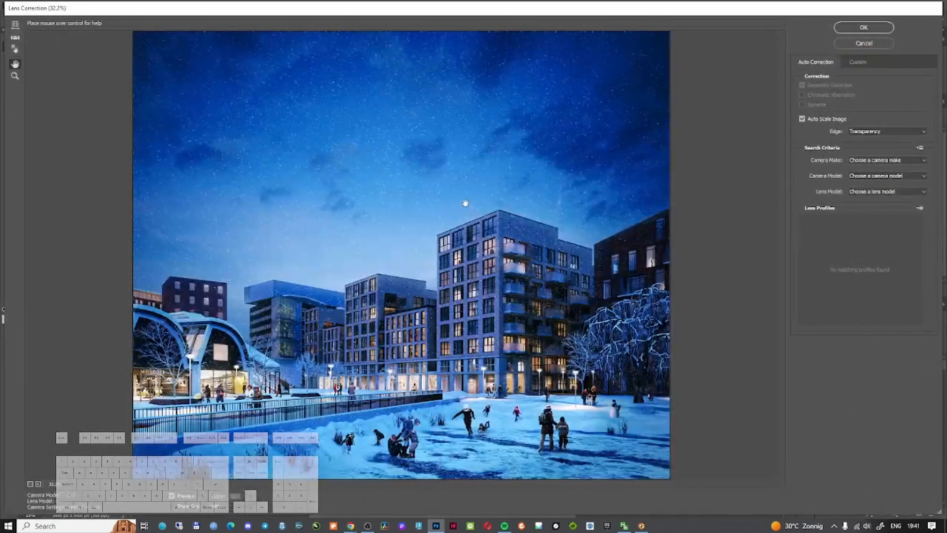
{"action": "left_click", "coordinate": [862, 60]}
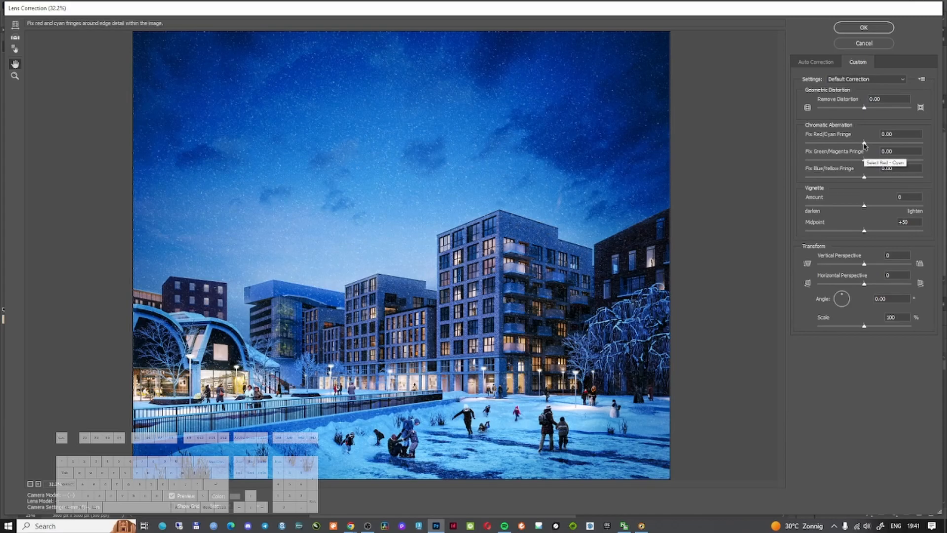
{"action": "left_click_drag", "start_coordinate": [864, 146], "coordinate": [862, 146]}
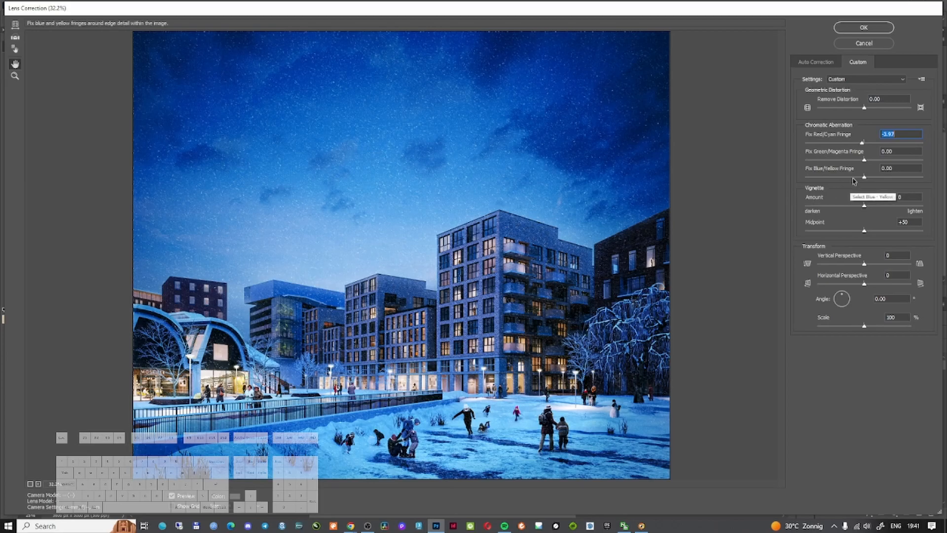
{"action": "left_click_drag", "start_coordinate": [867, 180], "coordinate": [865, 180]}
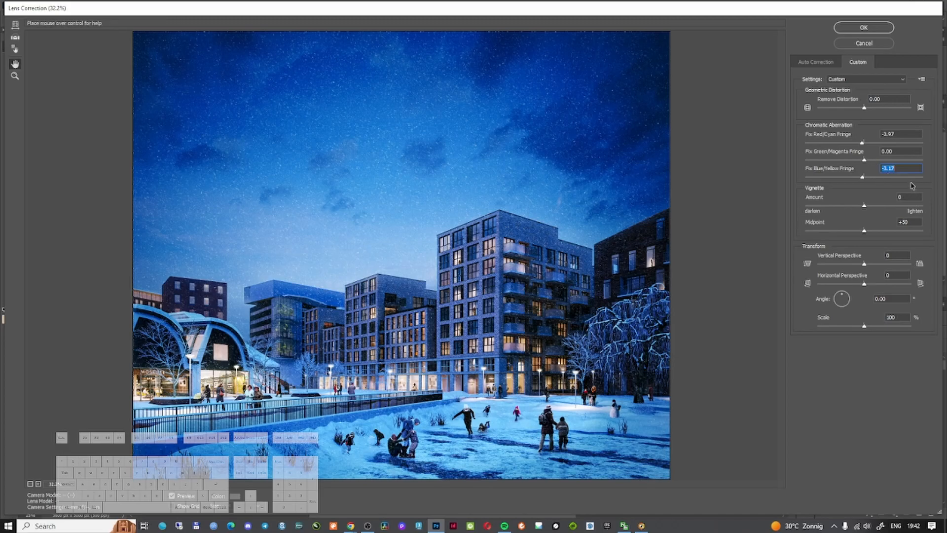
{"action": "left_click", "coordinate": [864, 27]}
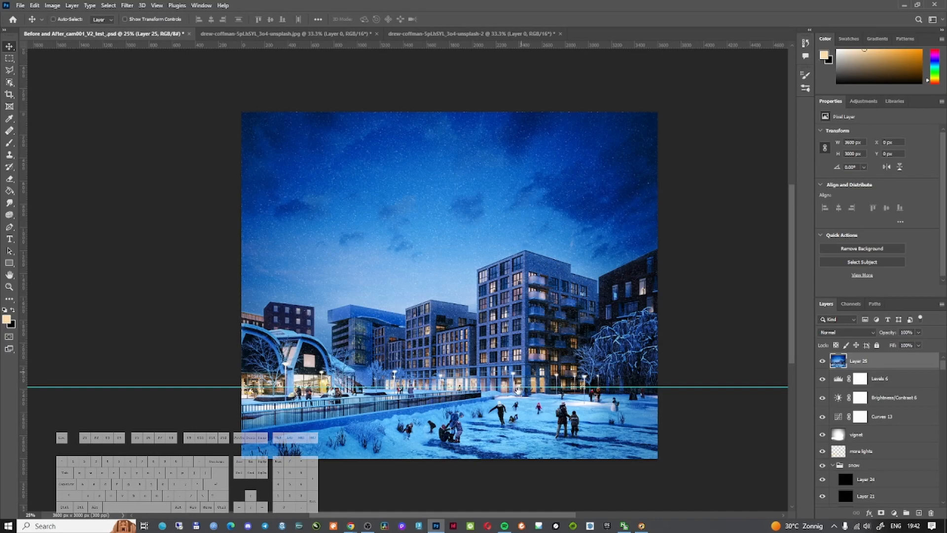
{"action": "key", "text": "ctrl+space"}
{"action": "left_click", "coordinate": [493, 351], "text": "ctrl"}
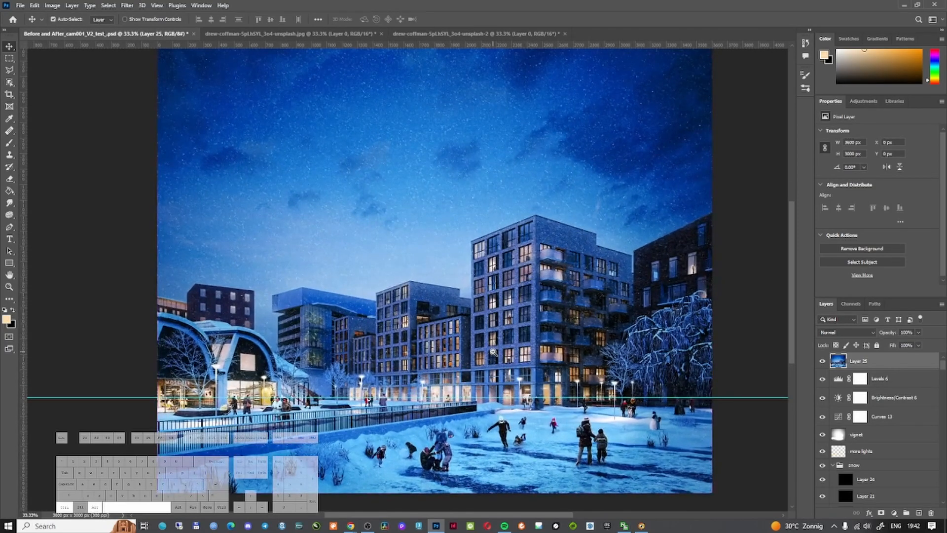
{"action": "left_click", "coordinate": [493, 352], "text": "ctrl+alt"}
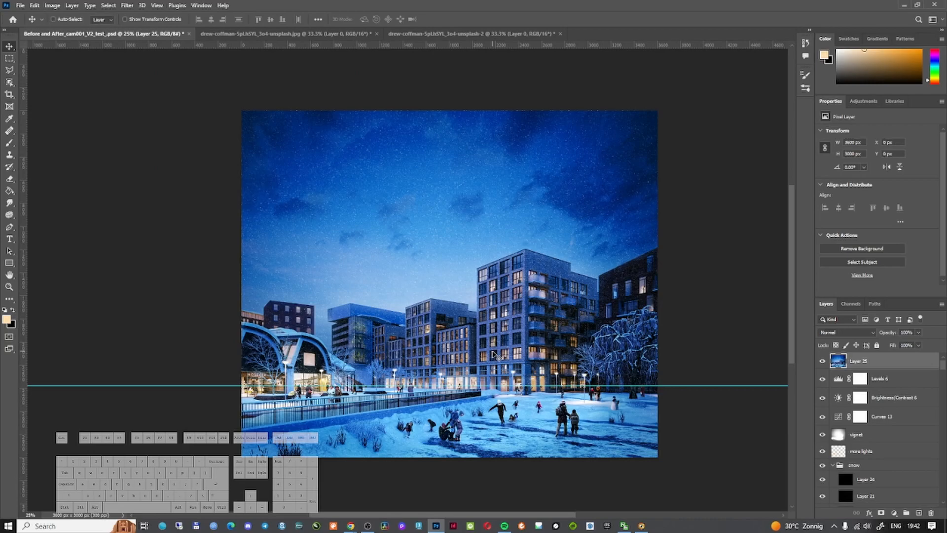